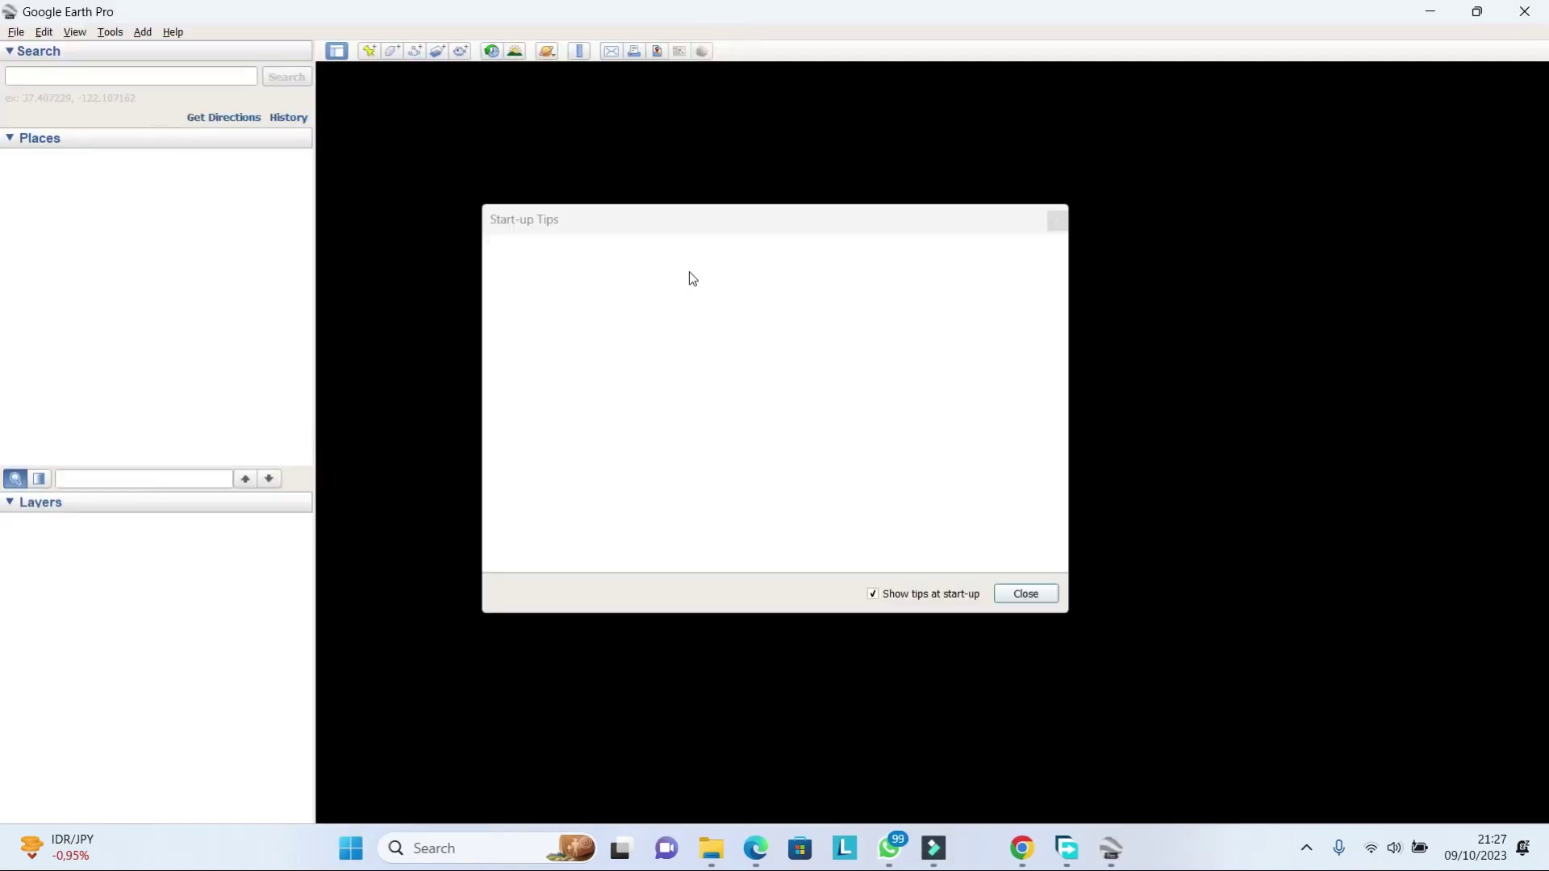
- Dismiss the start-up tips and search Google Earth Pro for 'jakarta'
left_click(1025, 594)
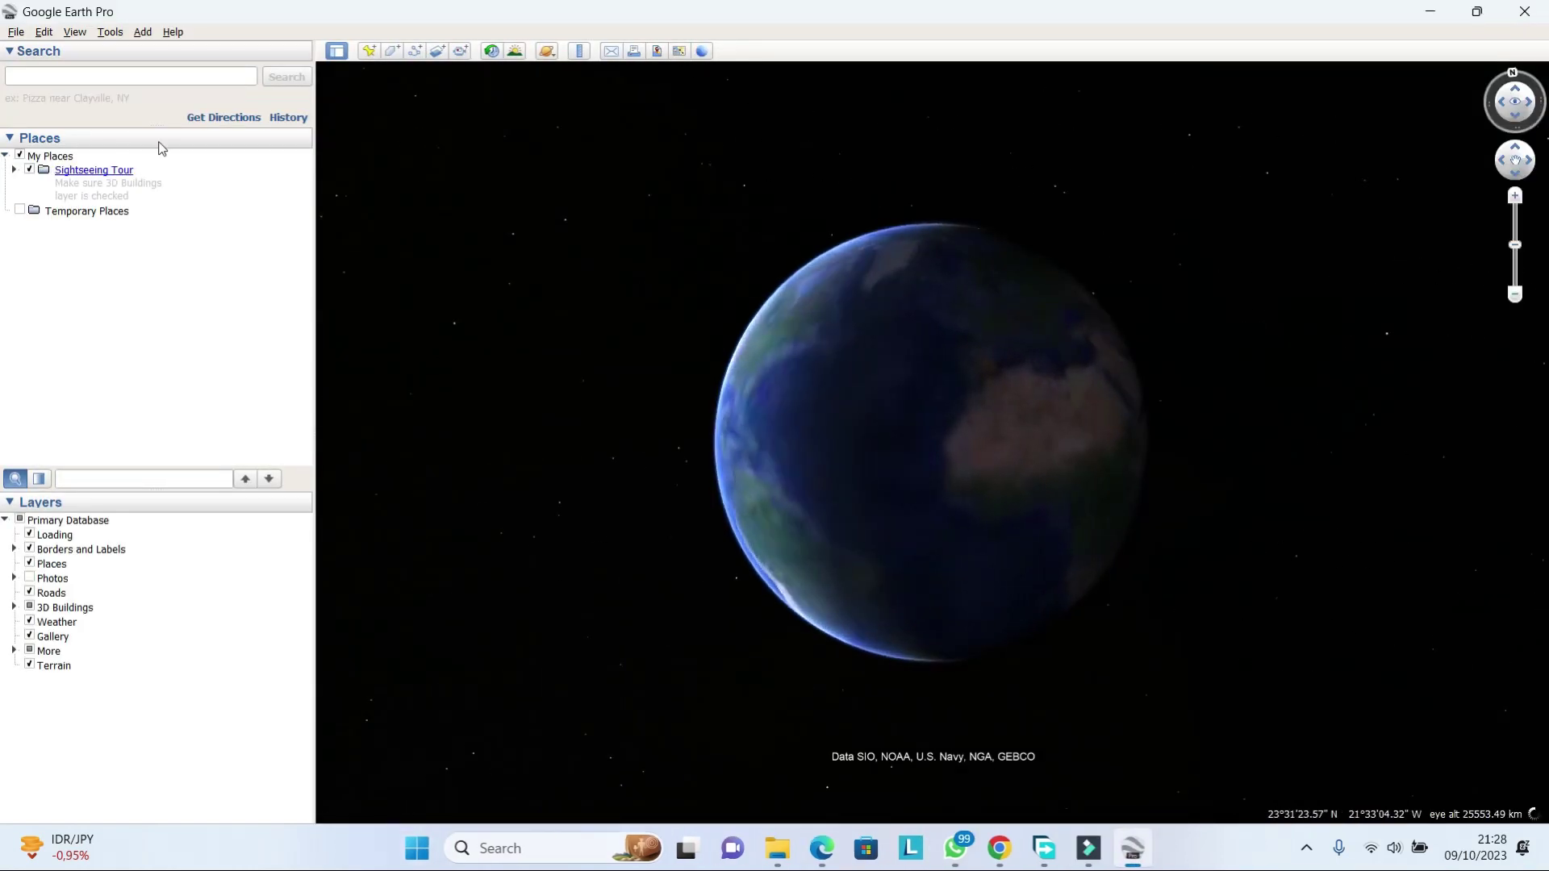
left_click(117, 78)
type("jakarta")
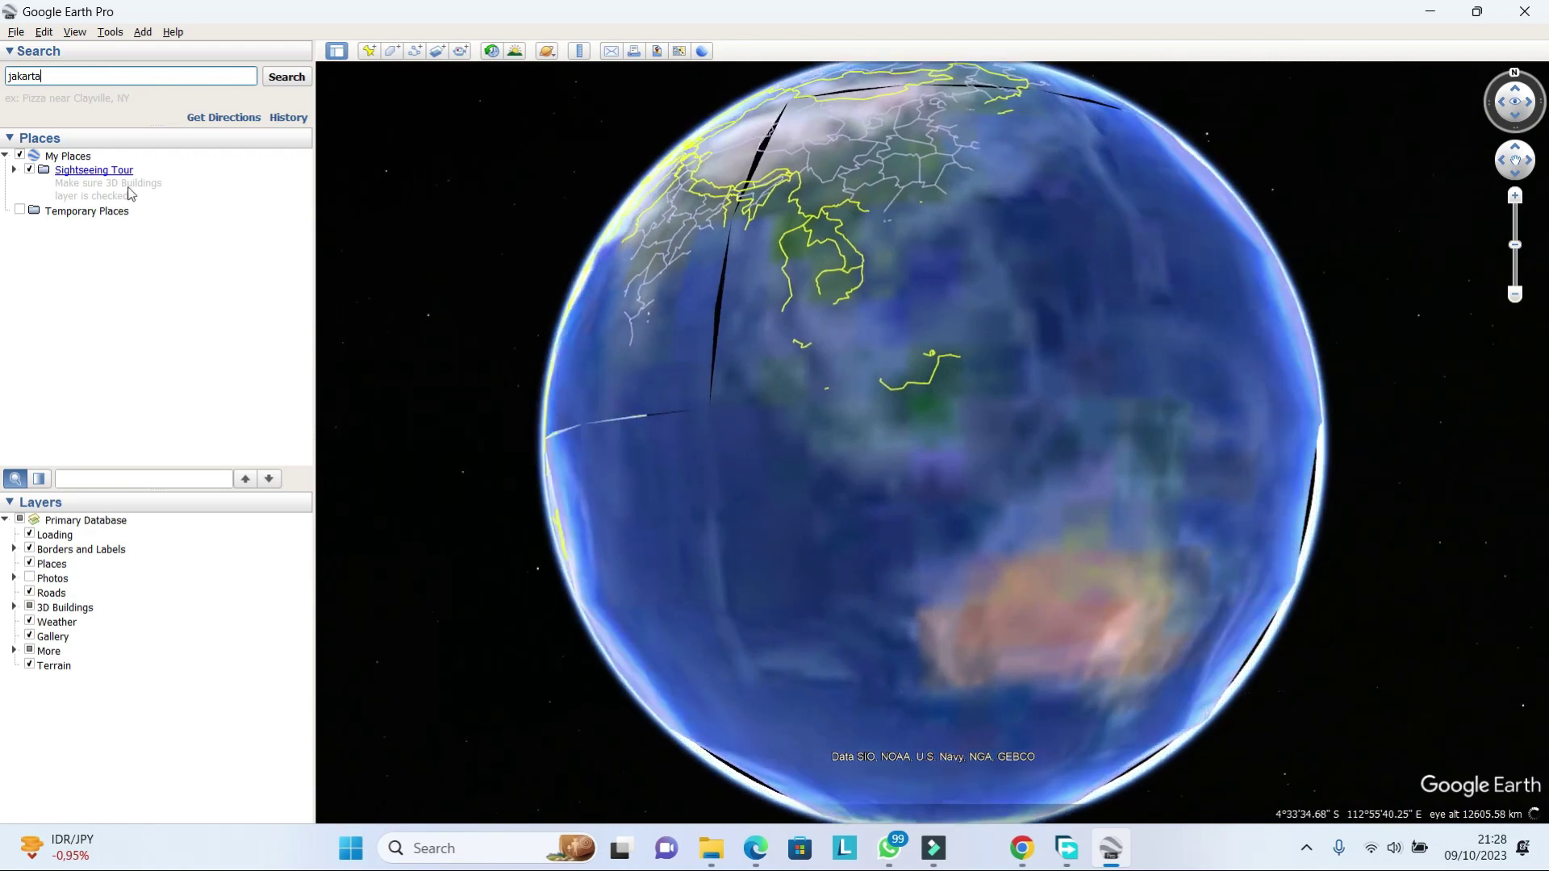
key("Return")
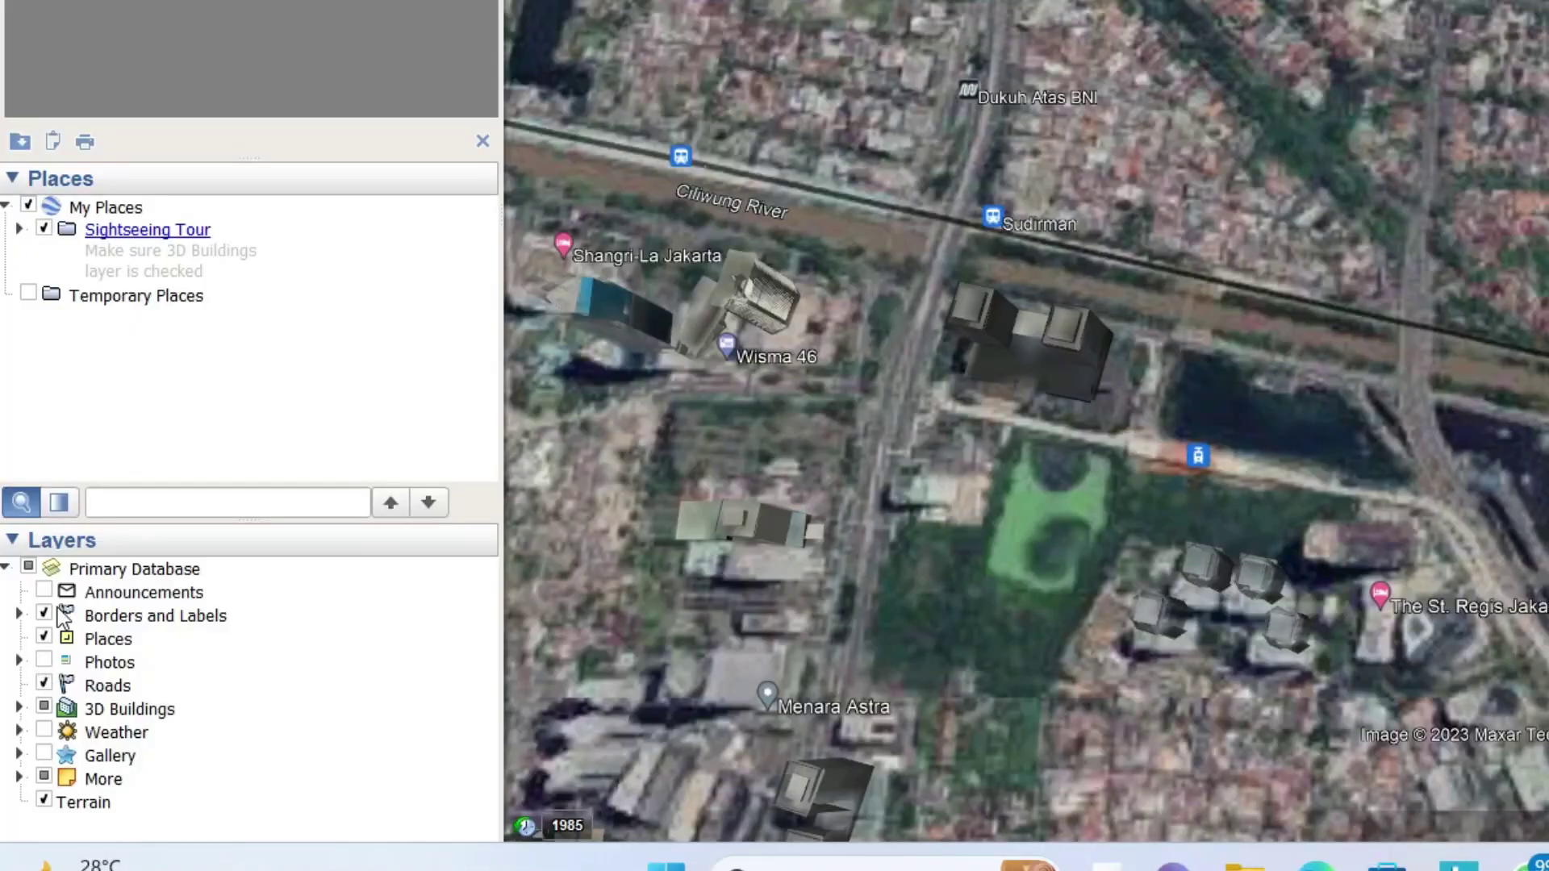
- Turn off Borders and Labels, 3D Buildings, Roads, Places, Terrain and transit layers
left_click(29, 683)
left_click(44, 707)
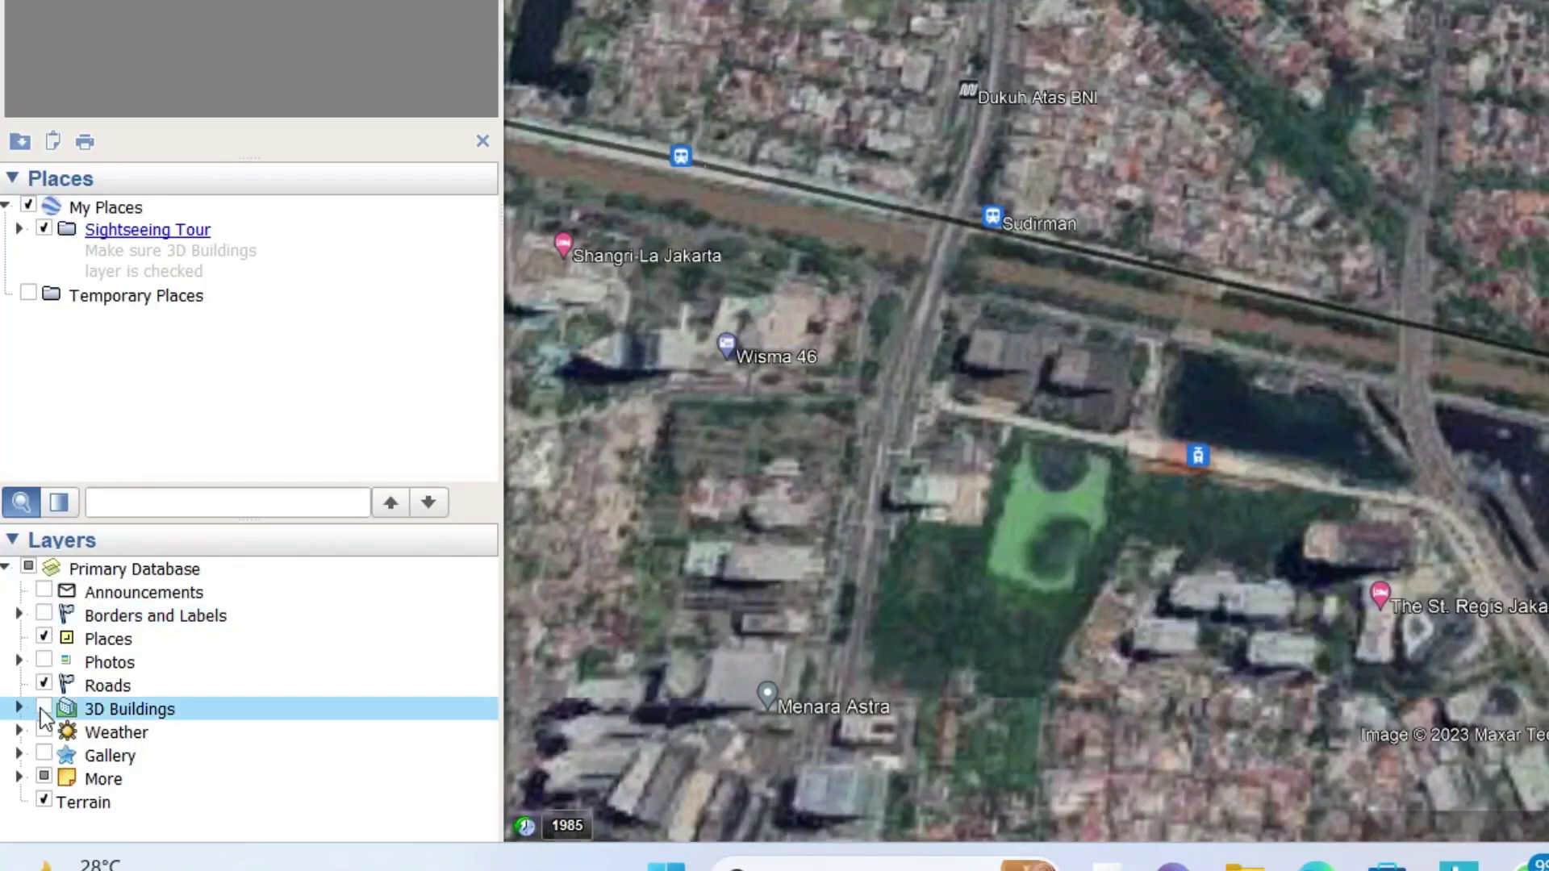
left_click(44, 684)
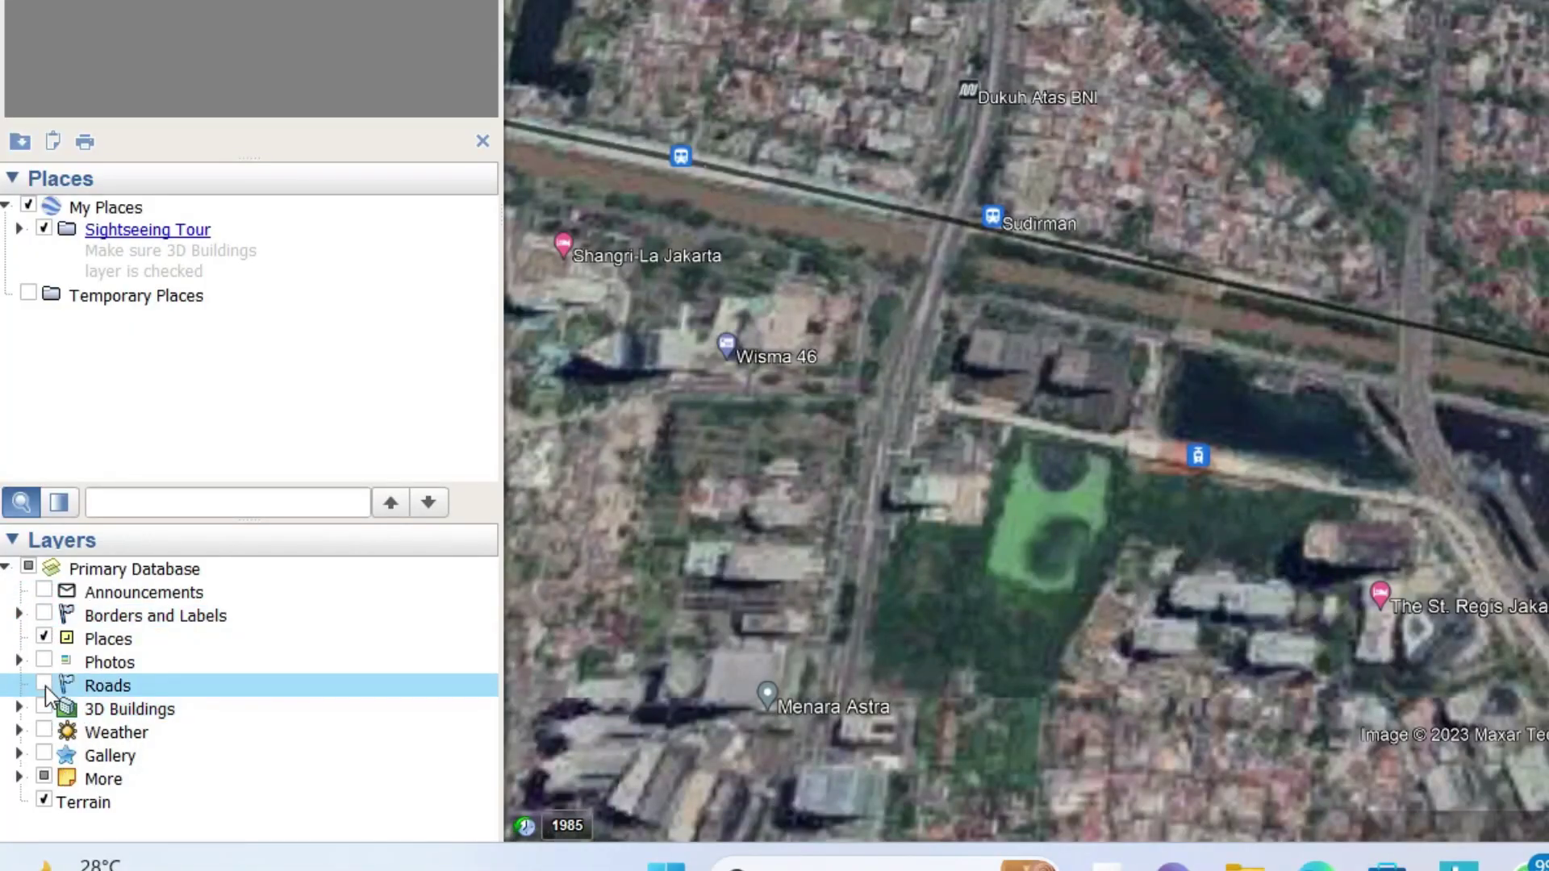
left_click(44, 637)
left_click(44, 800)
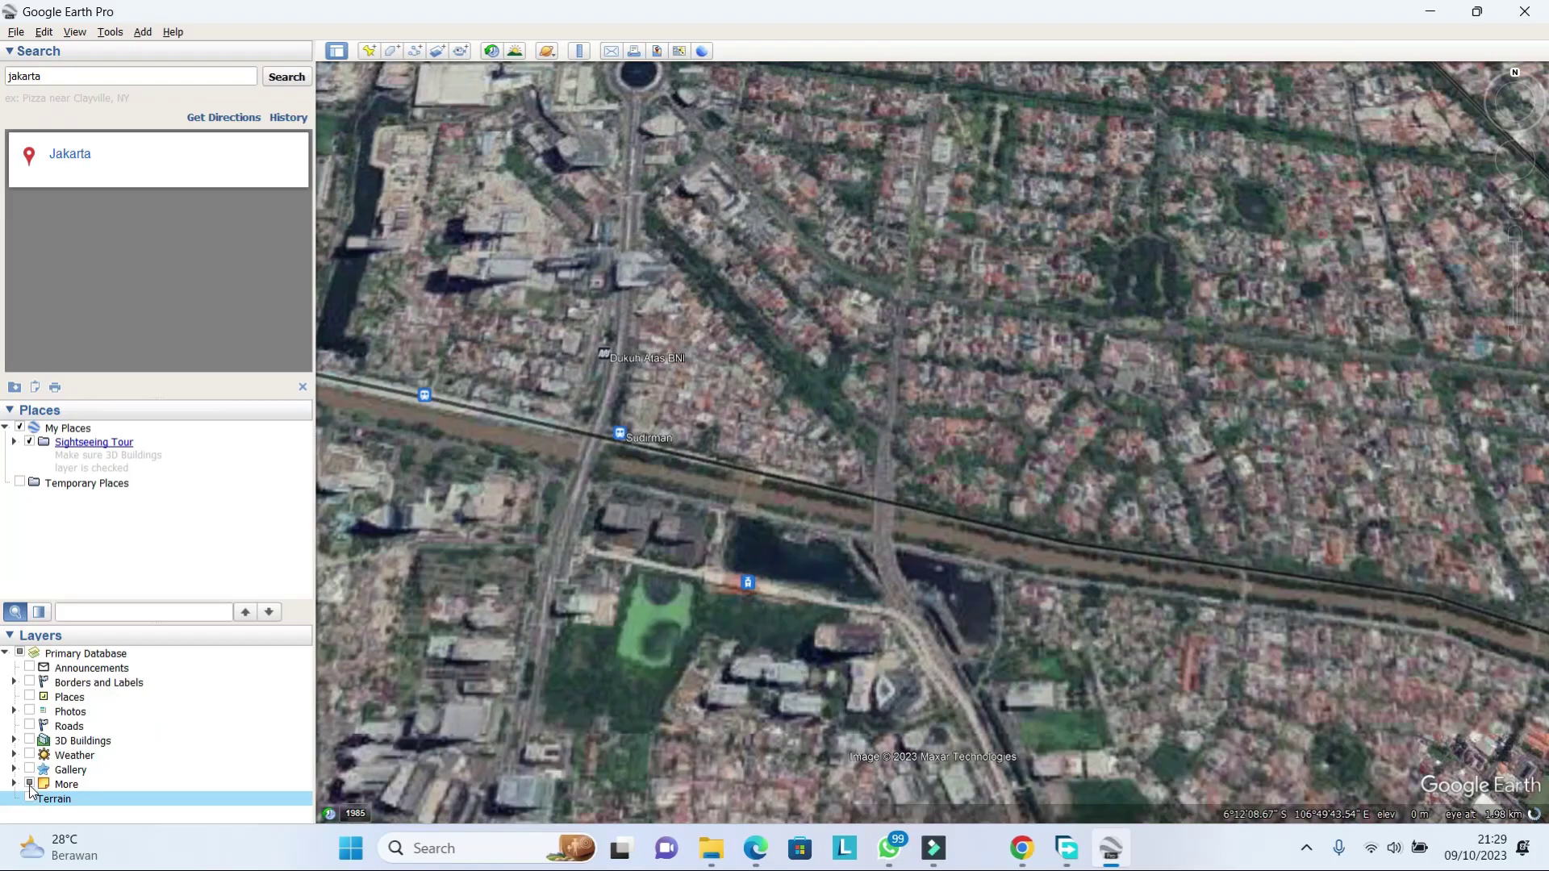
left_click(29, 784)
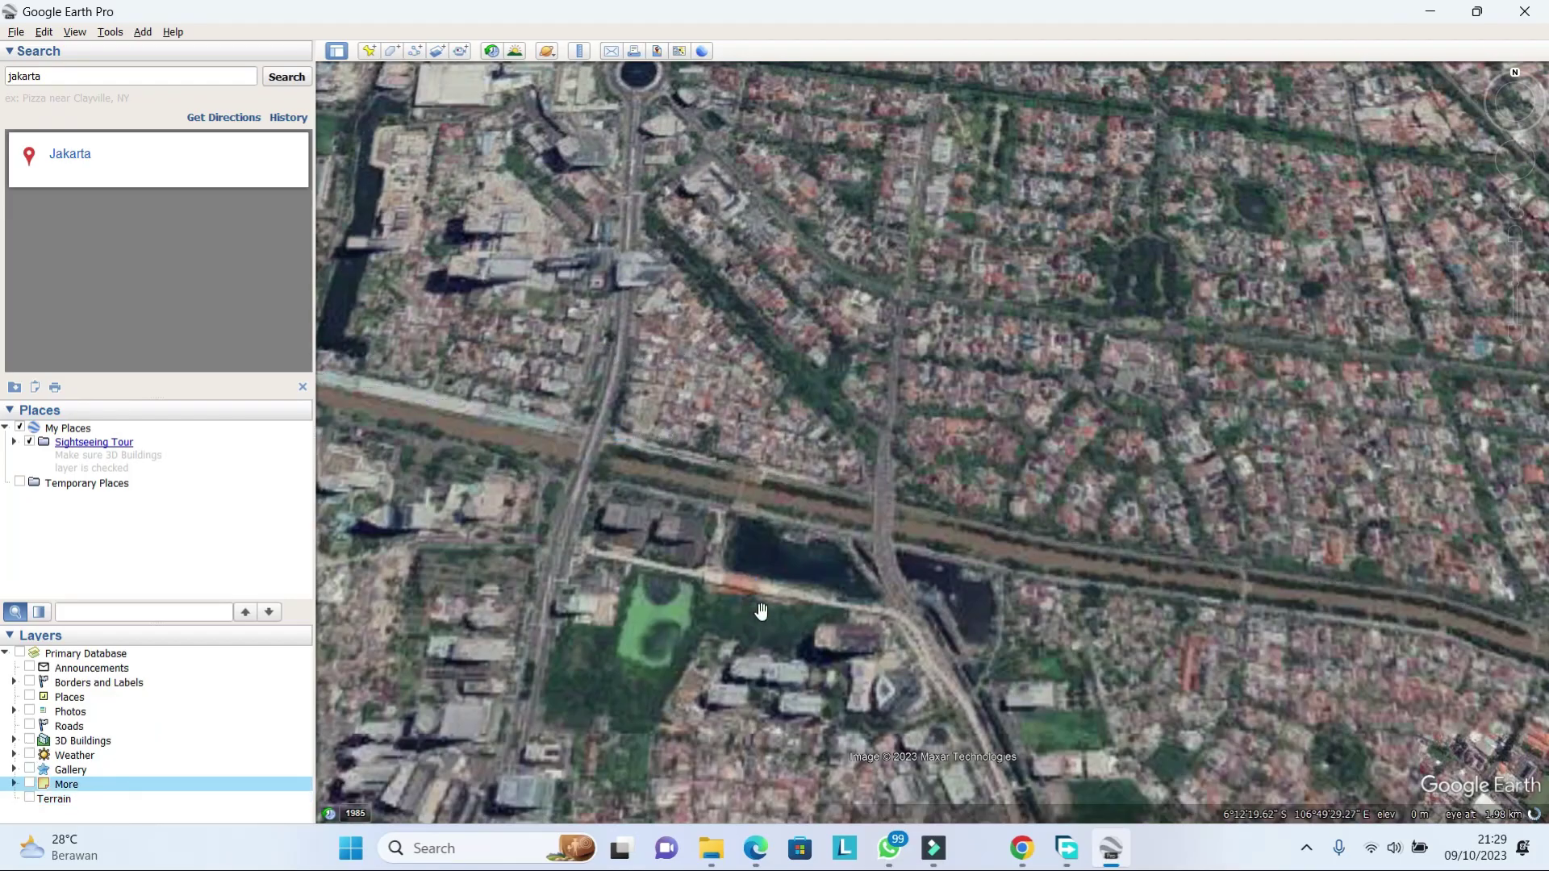
scroll(840, 567, "up", 2)
scroll(839, 564, "down", 4)
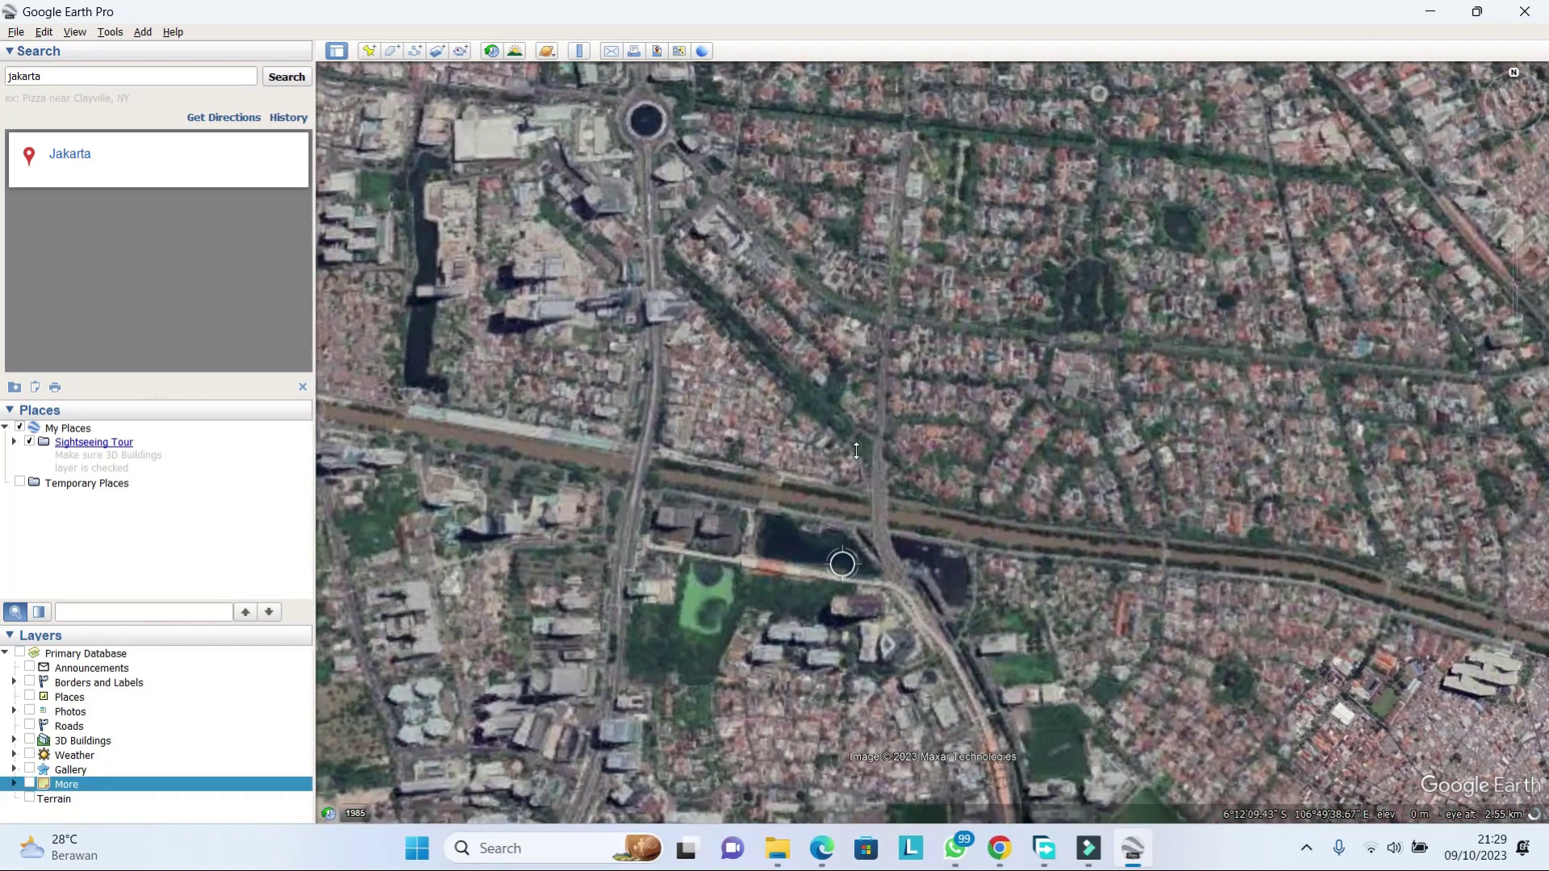
- Save the clean river view as a 3840×2160 4K UHD image
key("ctrl+alt+s")
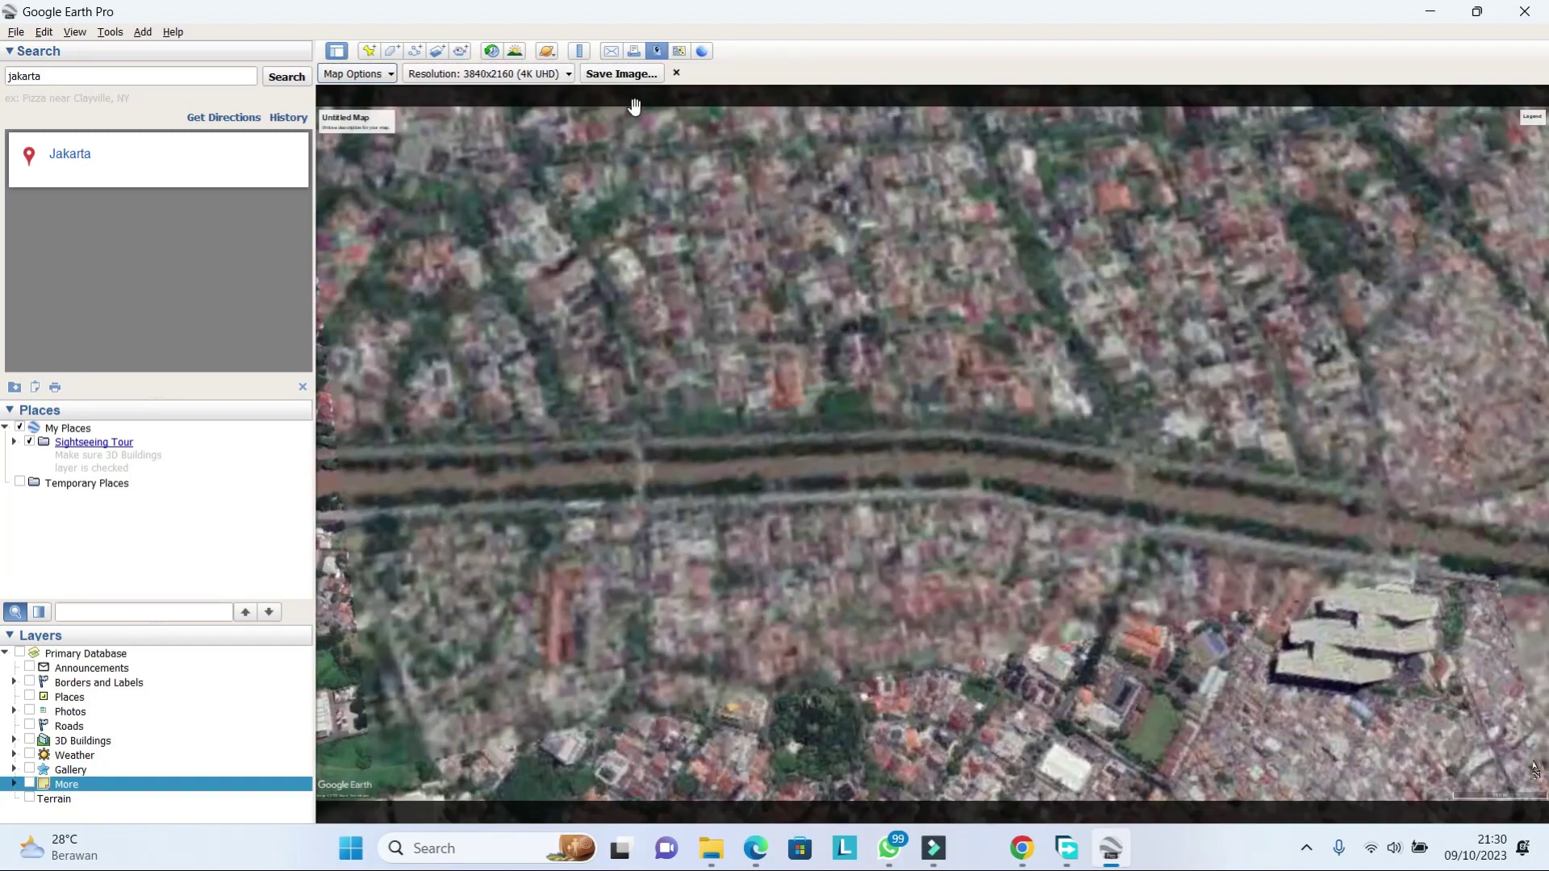
left_click(621, 74)
left_click(931, 541)
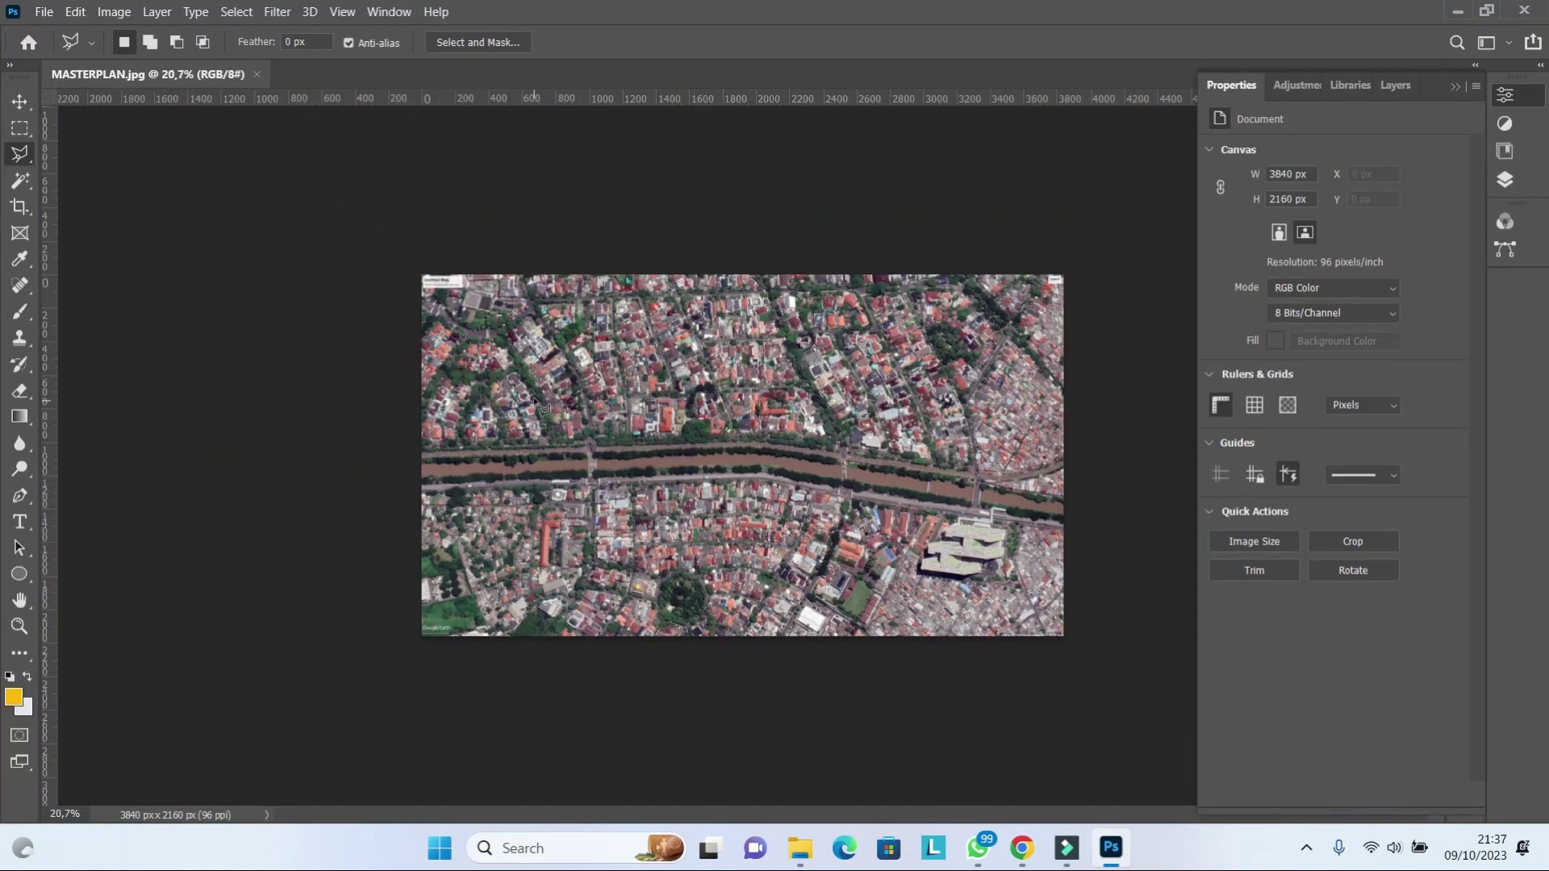
- Crop the satellite image to a tighter 16:9 frame around the river
left_click(20, 207)
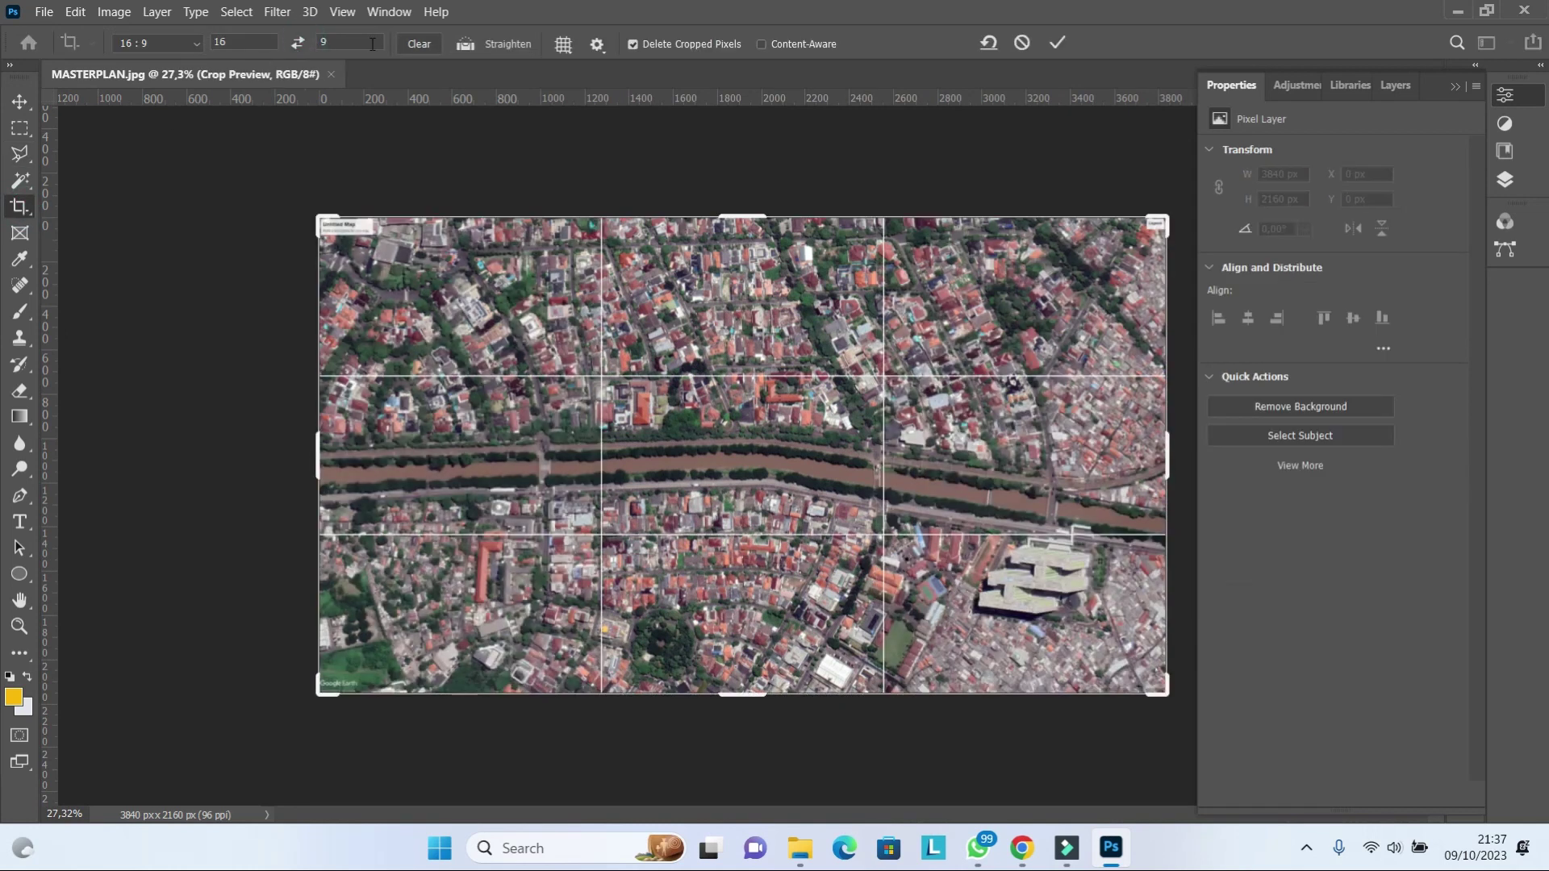
scroll(387, 320, "down", 2)
scroll(434, 307, "up", 2)
left_click_drag(1132, 684, 1169, 638)
mouse_move(895, 476)
left_mouse_down()
mouse_move(893, 509)
mouse_move(886, 495)
left_mouse_up()
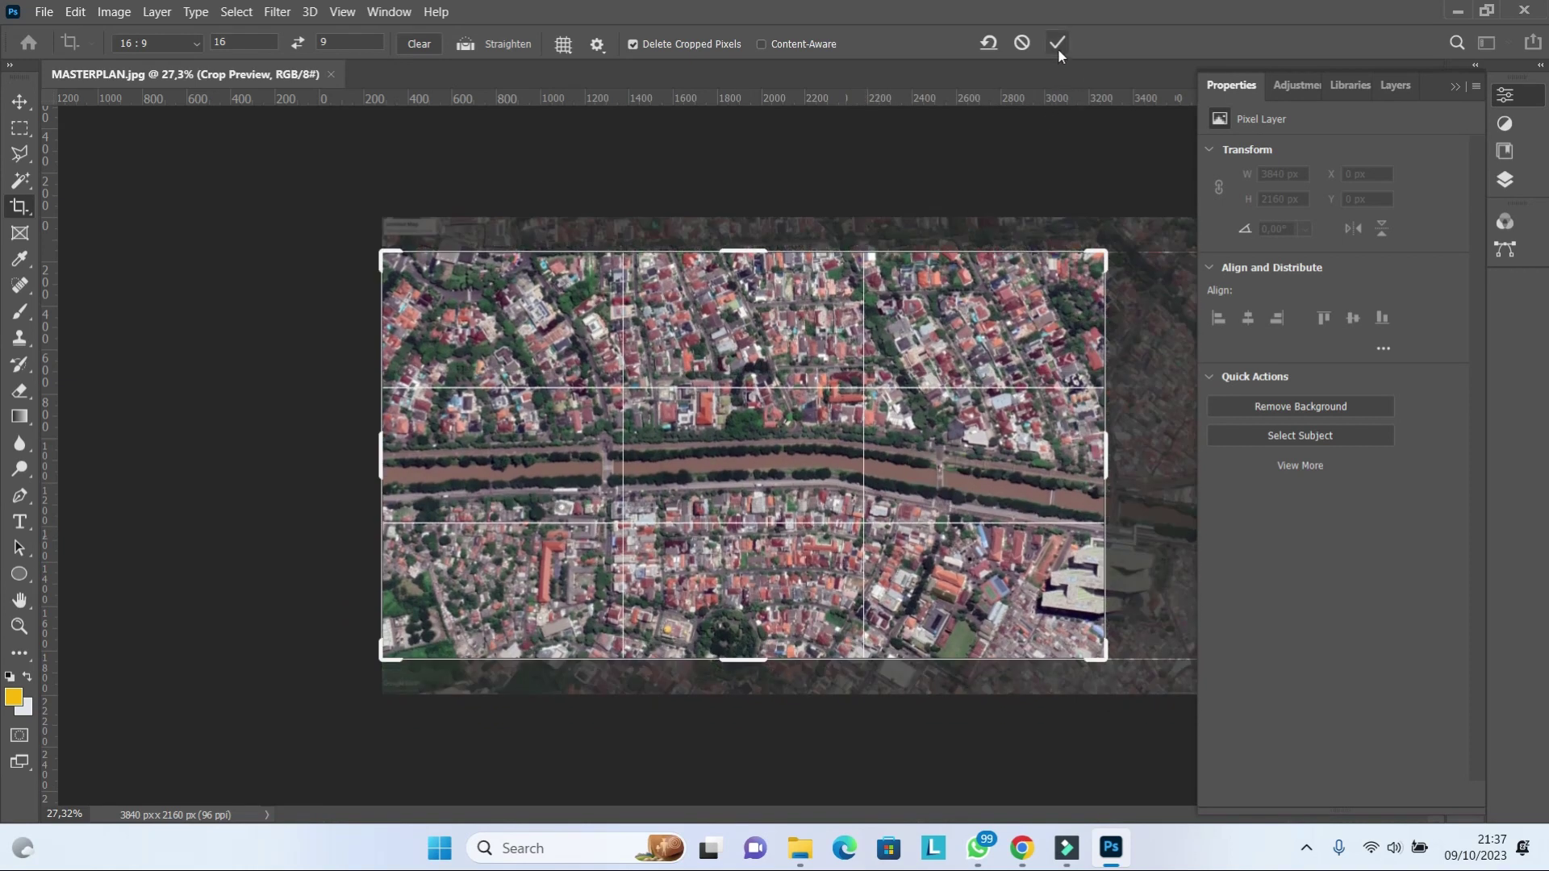
left_click(1057, 42)
scroll(799, 460, "up", 3)
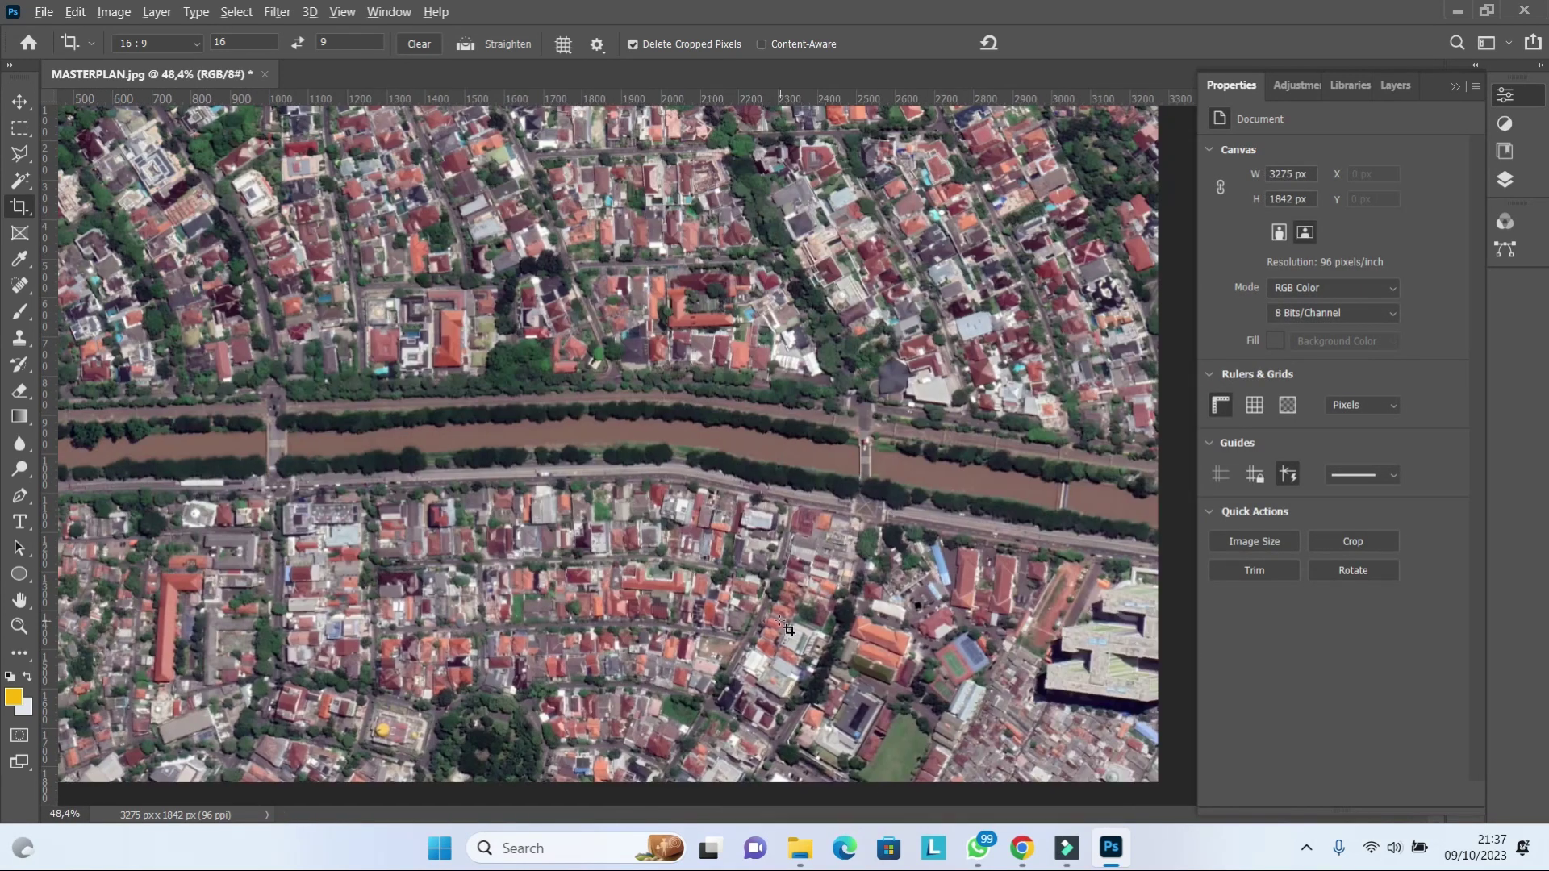
scroll(819, 806, "down", 2)
- Convert the Background layer to a smart object, Layer 0
left_click(1411, 85)
right_click(1282, 208)
left_click(1371, 336)
scroll(968, 635, "down", 1)
scroll(968, 635, "up", 3)
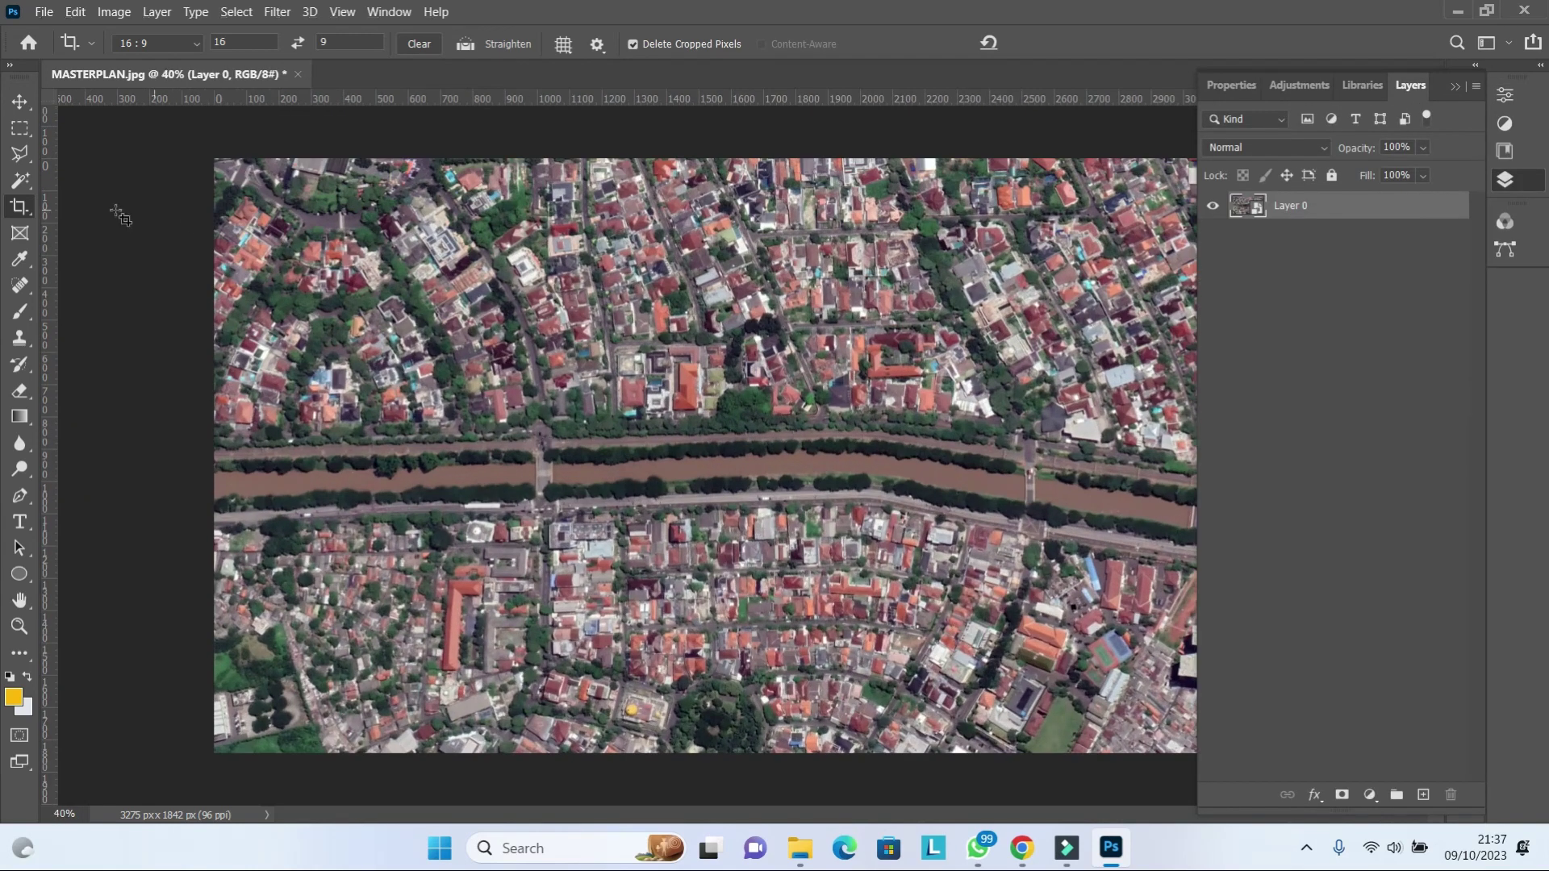
left_click(19, 180)
- Select the green trees with Color Range, sampling several green tones
right_click(418, 299)
left_click(498, 461)
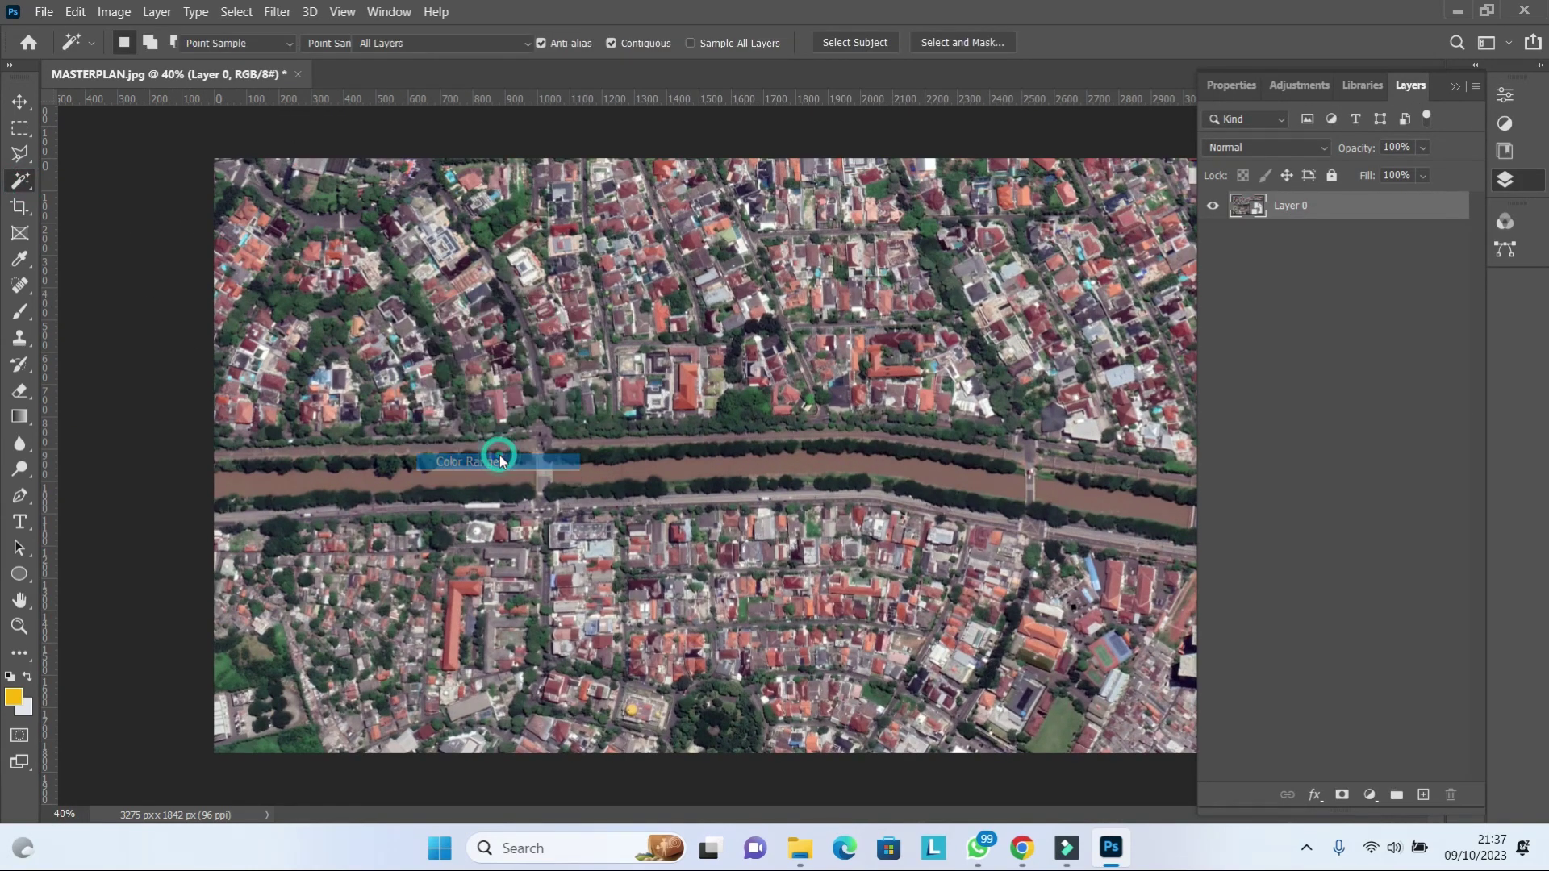
left_click_drag(425, 290, 311, 300)
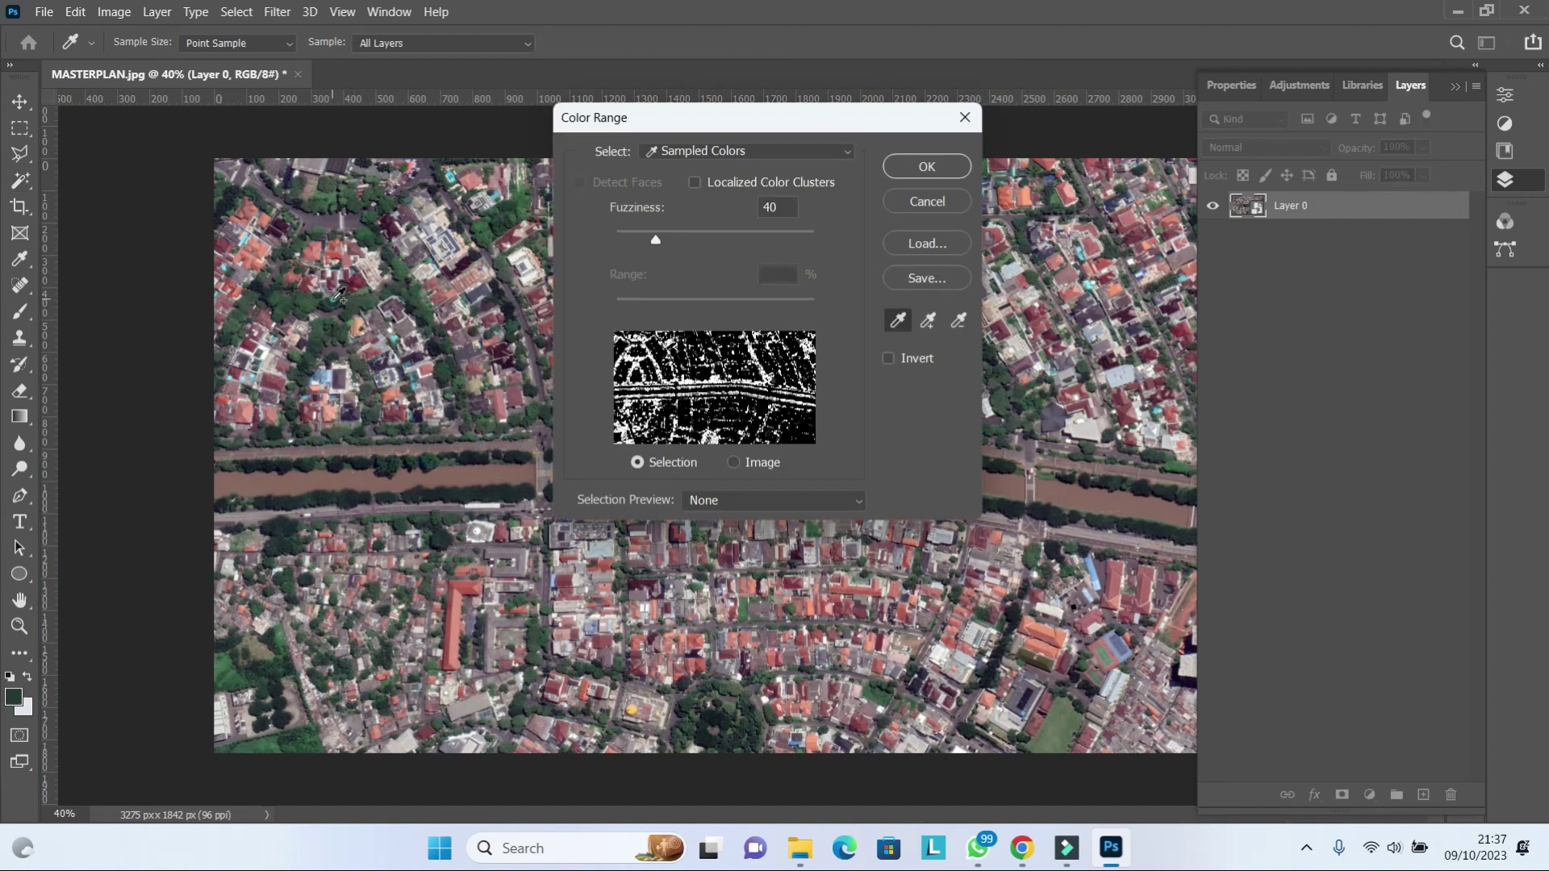
left_click(227, 664)
left_click_drag(299, 736, 271, 741)
left_click(487, 492, "shift")
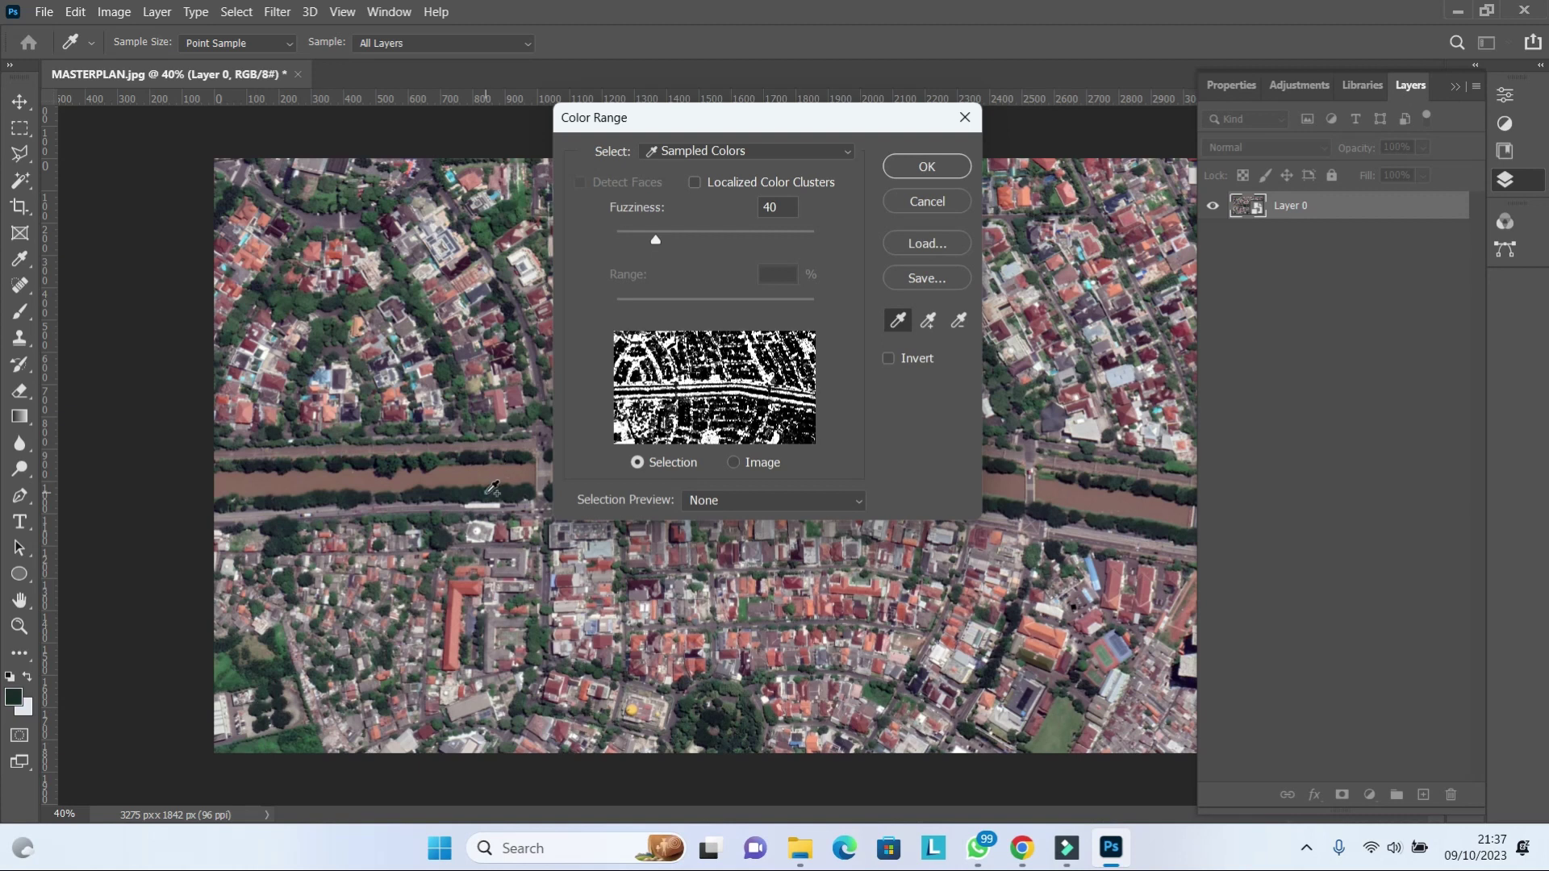
left_click_drag(357, 455, 313, 460)
left_click(734, 742, "shift")
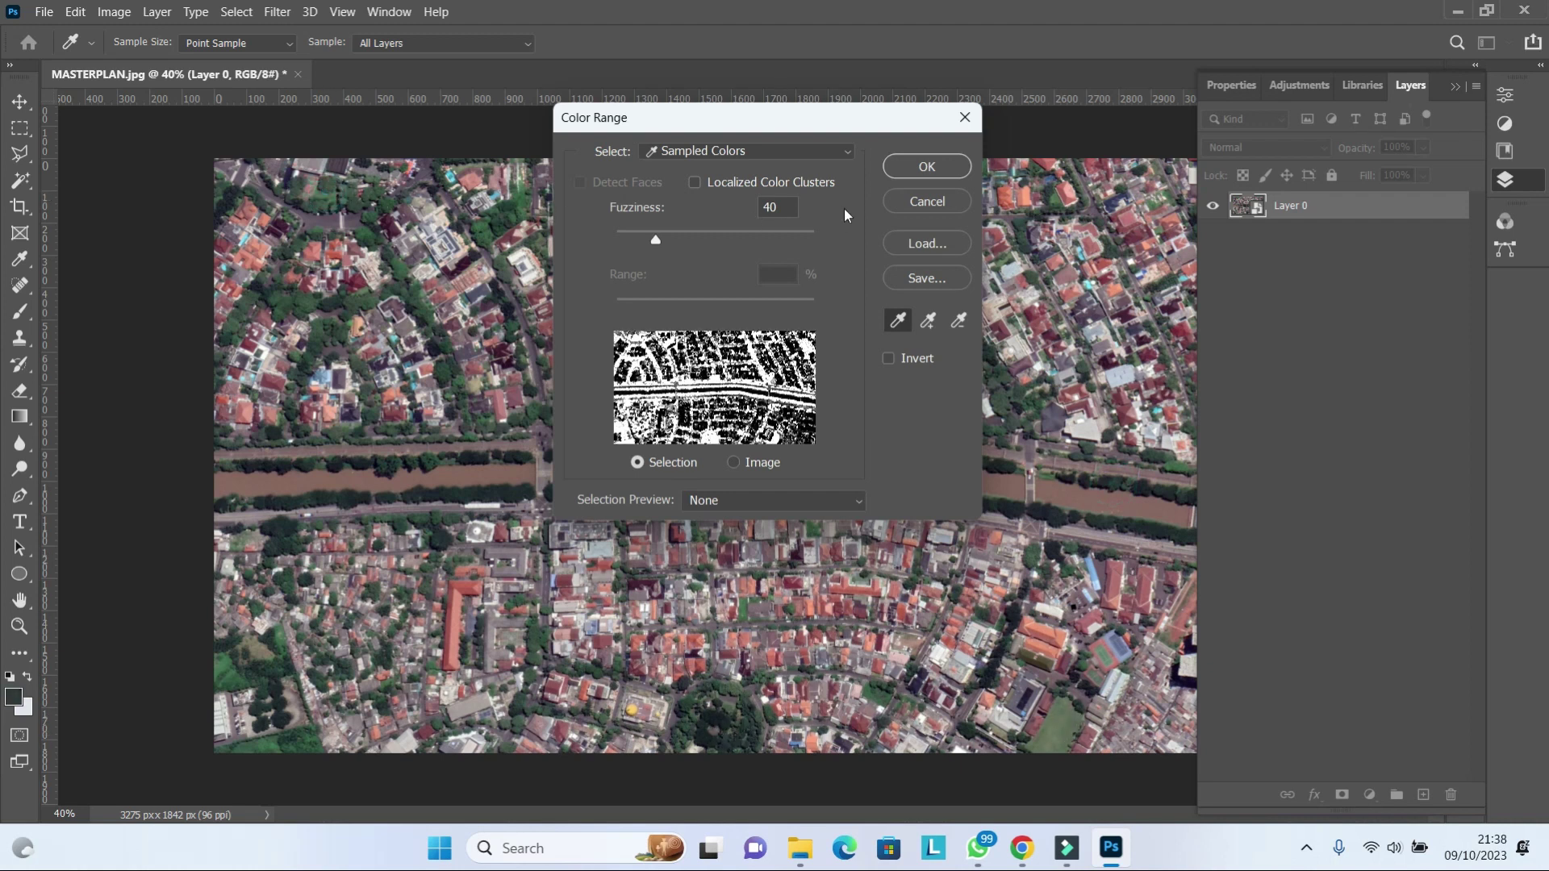
left_click(919, 166)
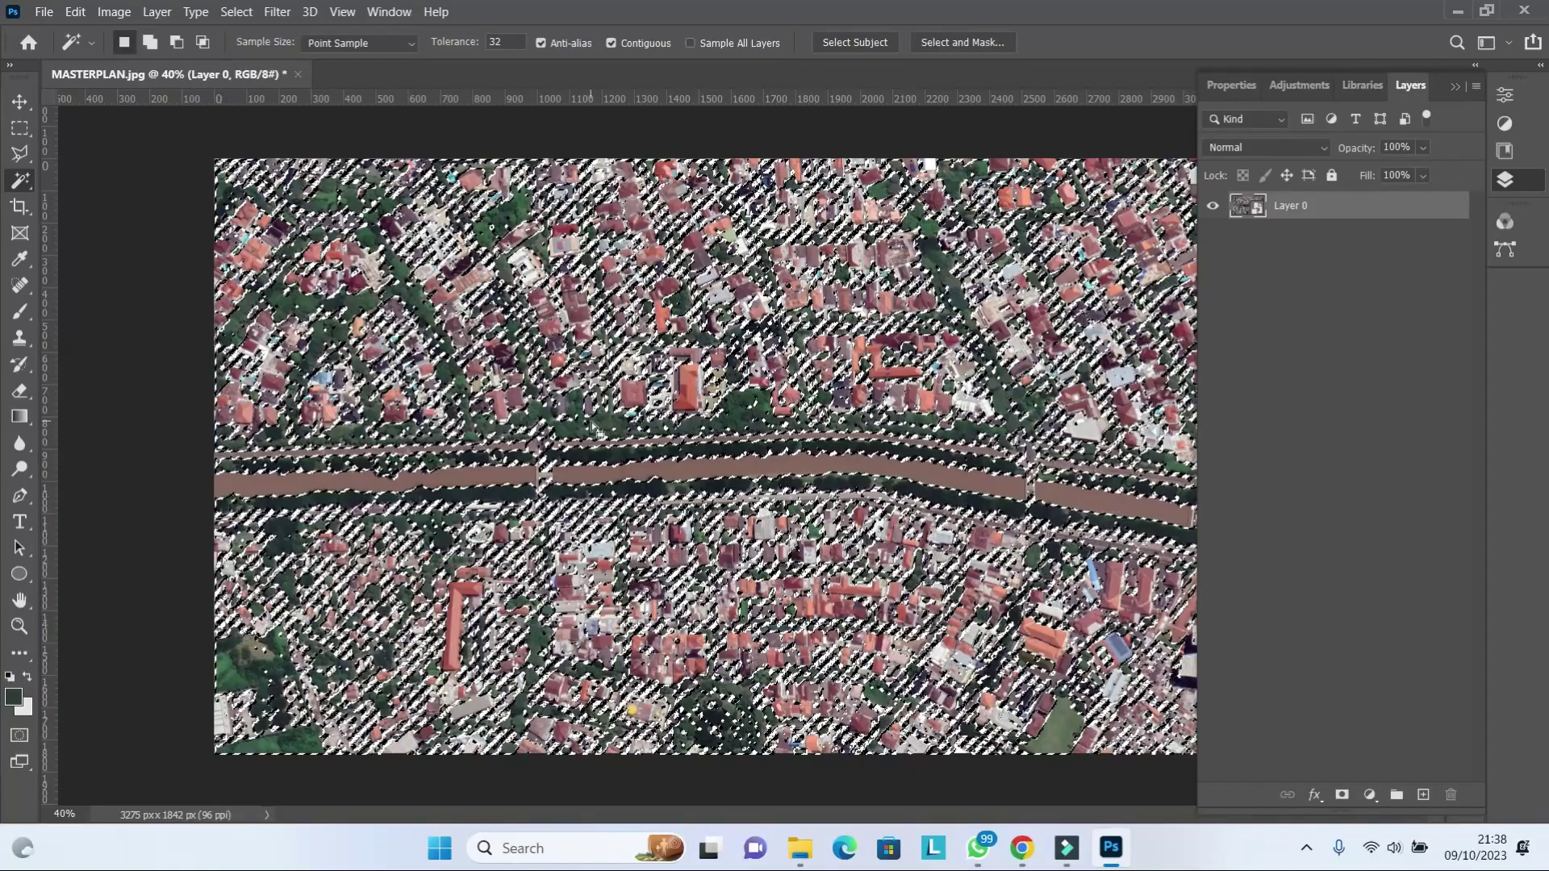
- Copy the selected greenery to a new layer named POHON
right_click(594, 741)
left_click(680, 750)
right_click(1280, 206)
double_click(1291, 205)
left_click(1233, 211)
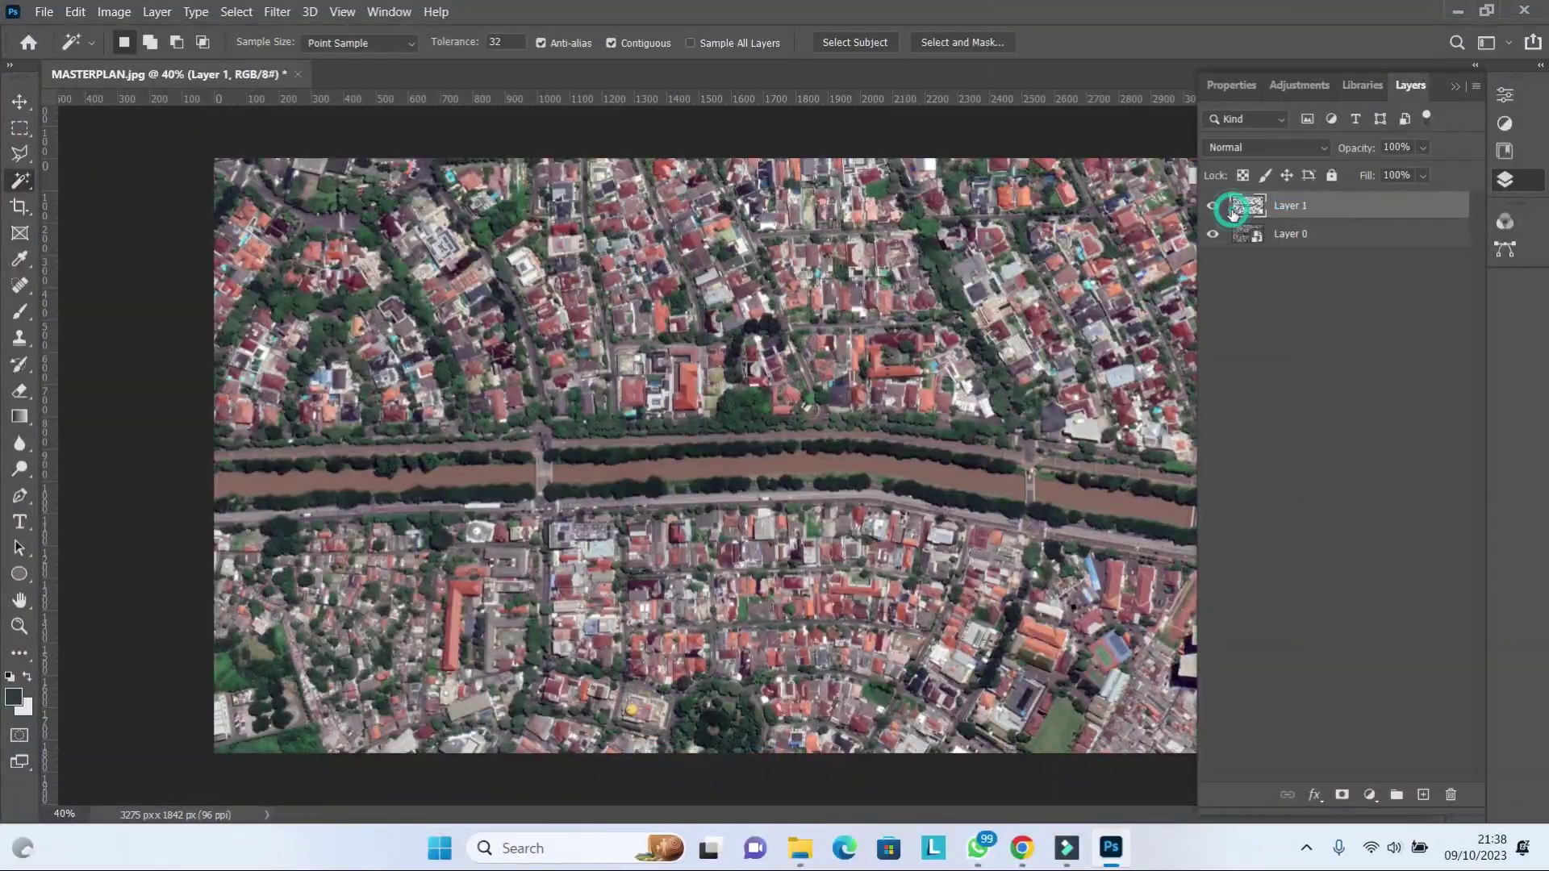
key("p")
double_click(1295, 205)
type("POHON")
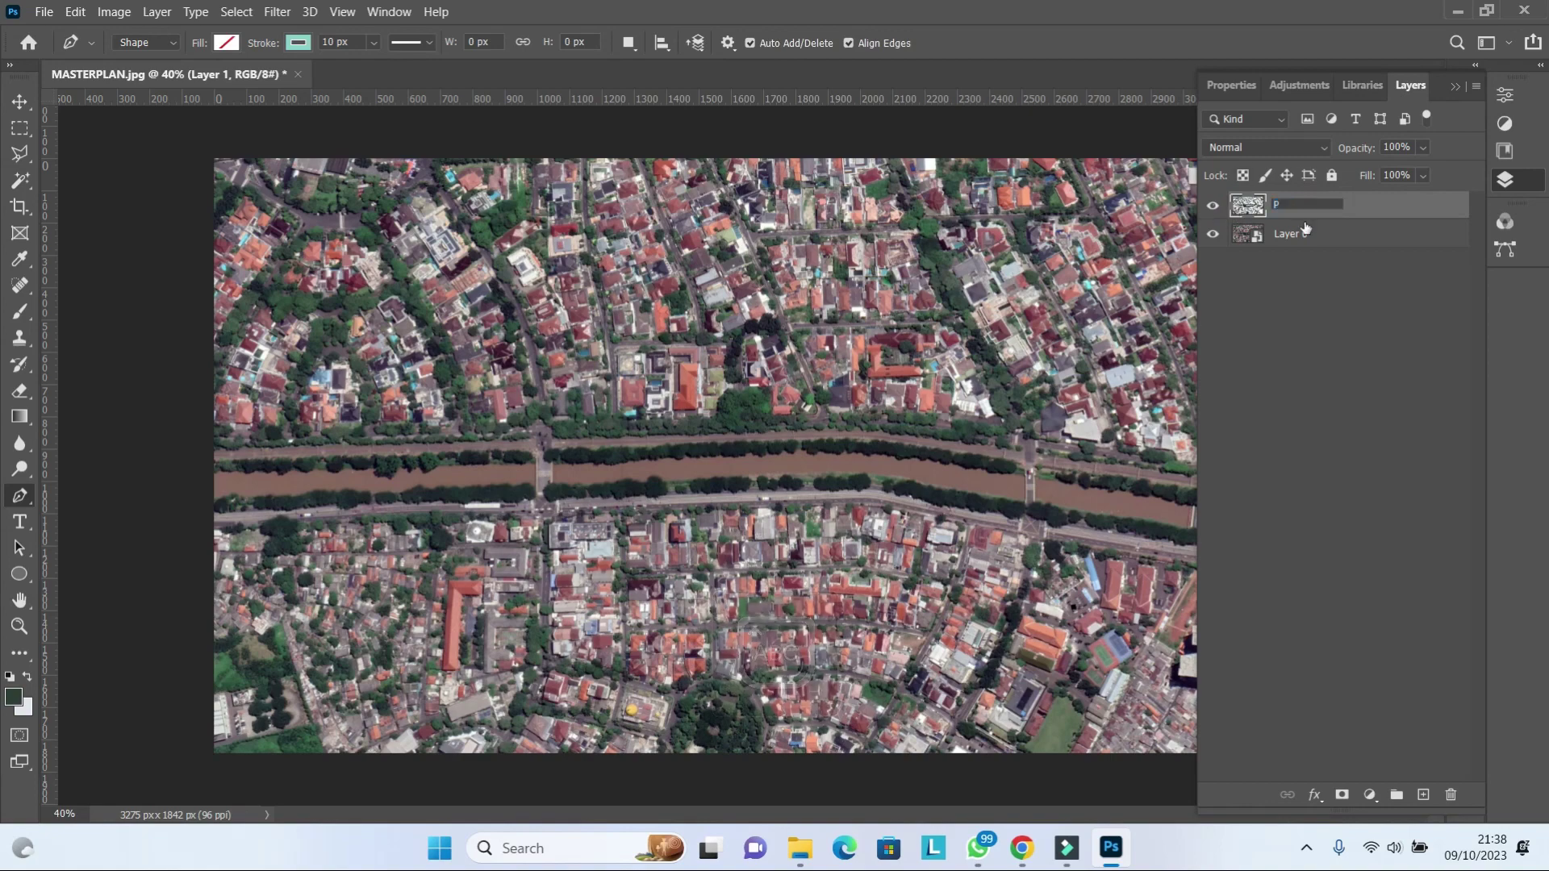
key("Return")
- Add a Hue/Saturation adjustment to the trees: Hue -51, Saturation +42, Lightness -2
left_click(1247, 204, "ctrl")
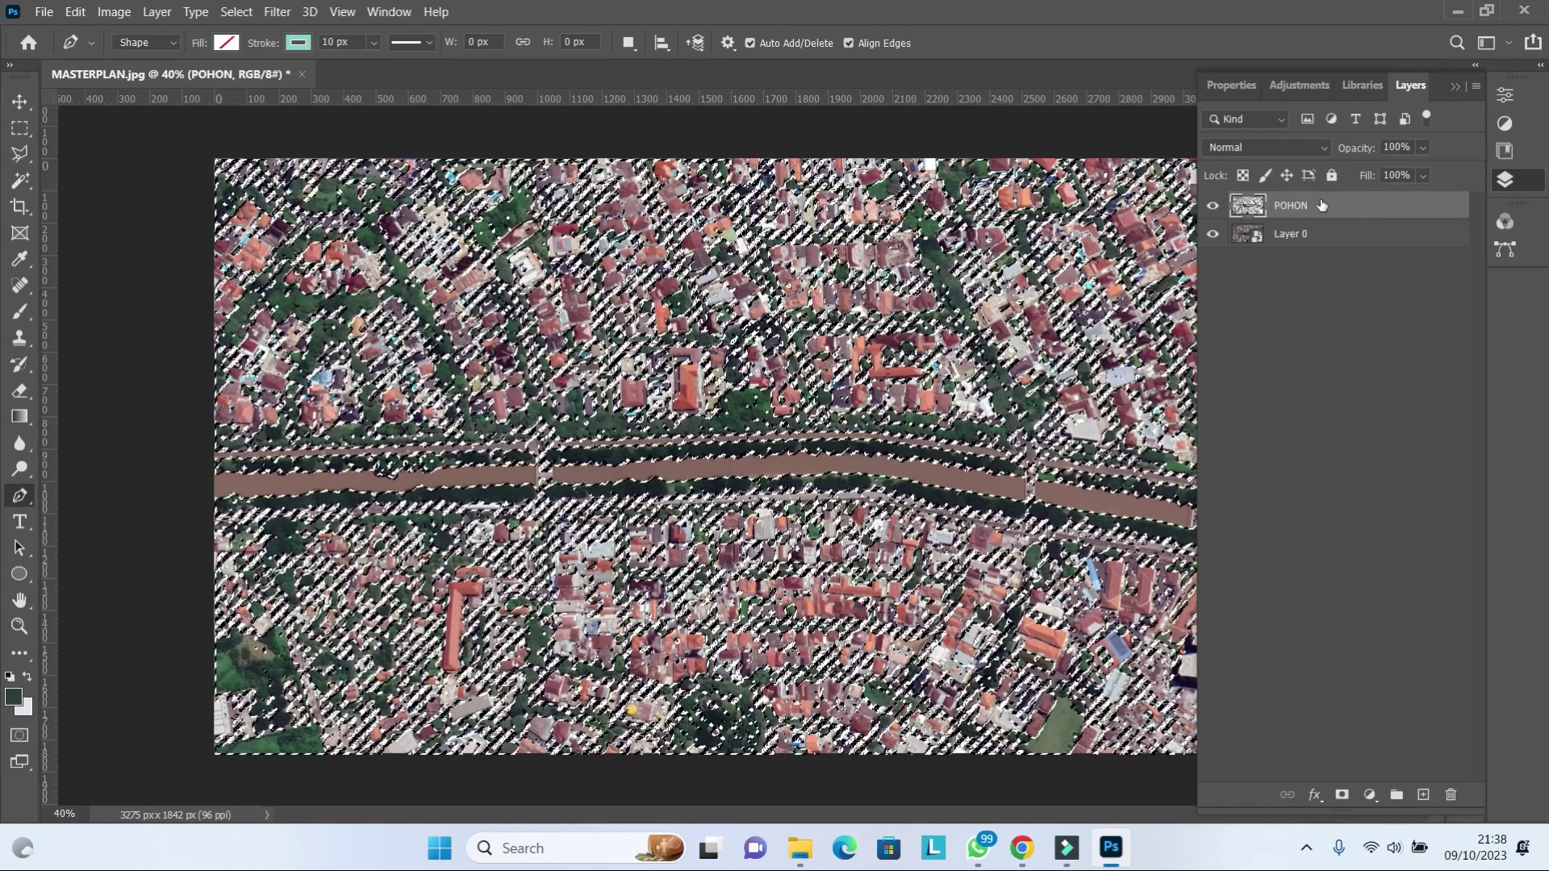
left_click(1369, 795)
left_click(1419, 592)
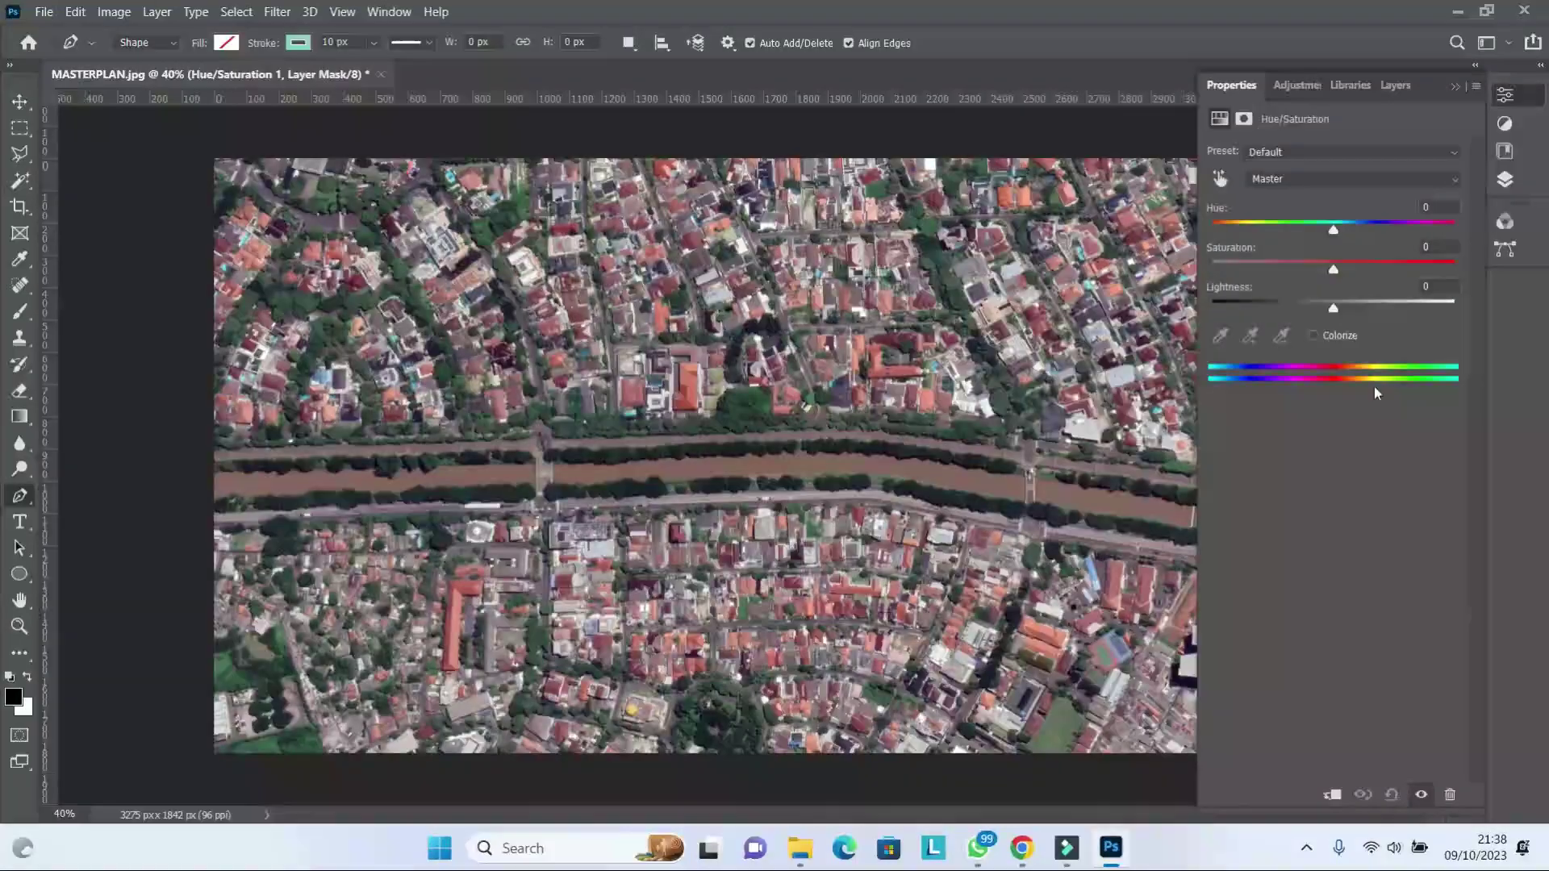
mouse_move(1332, 229)
left_mouse_down()
mouse_move(1268, 233)
mouse_move(1384, 273)
mouse_move(1331, 308)
left_mouse_up()
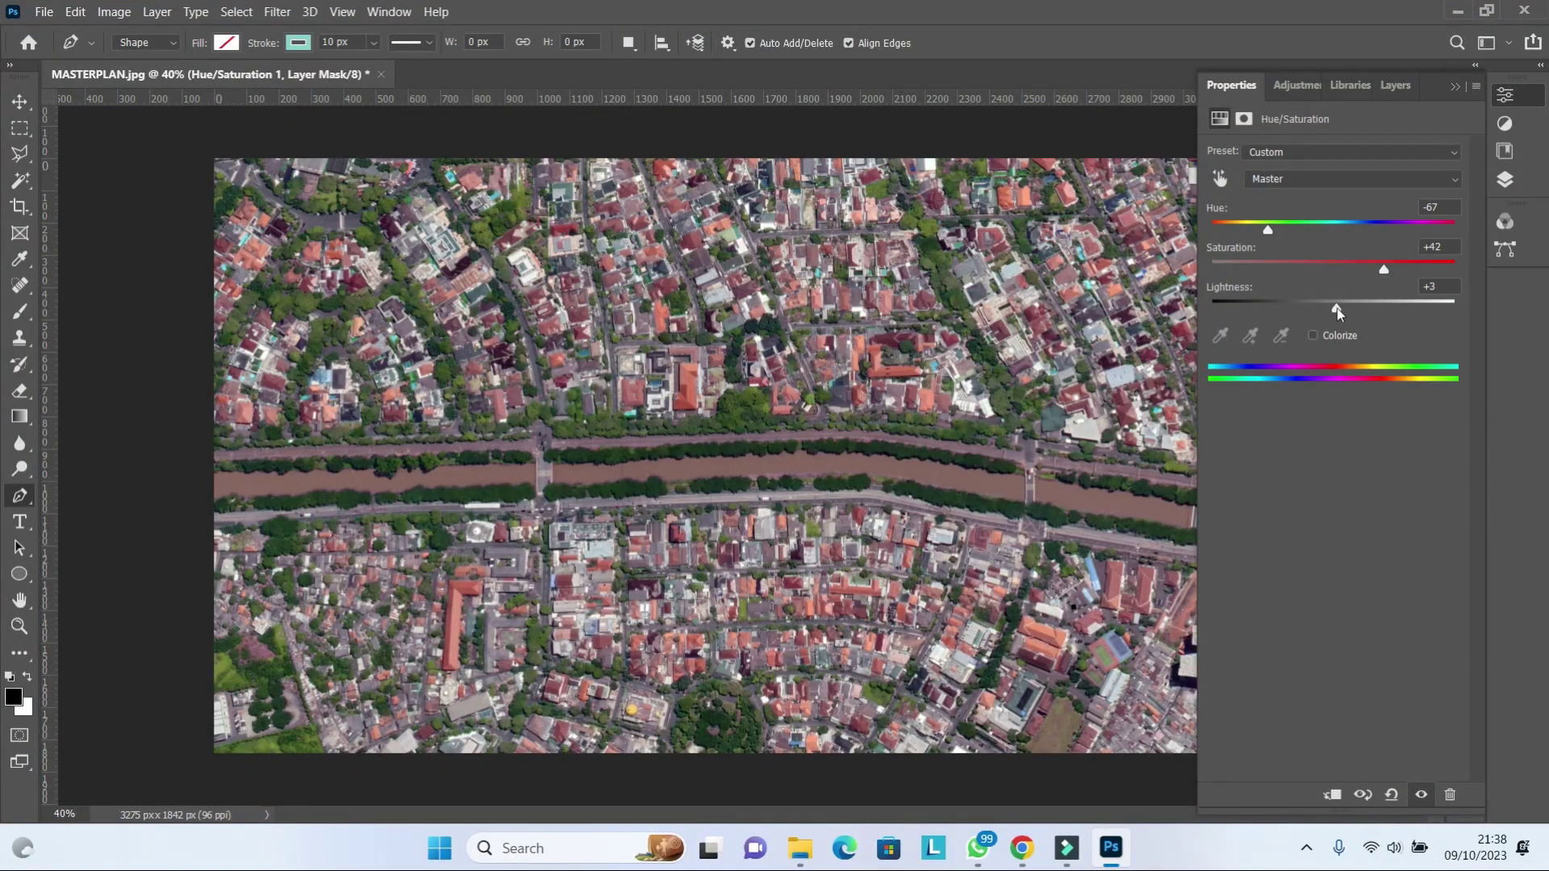
left_click_drag(1267, 230, 1276, 230)
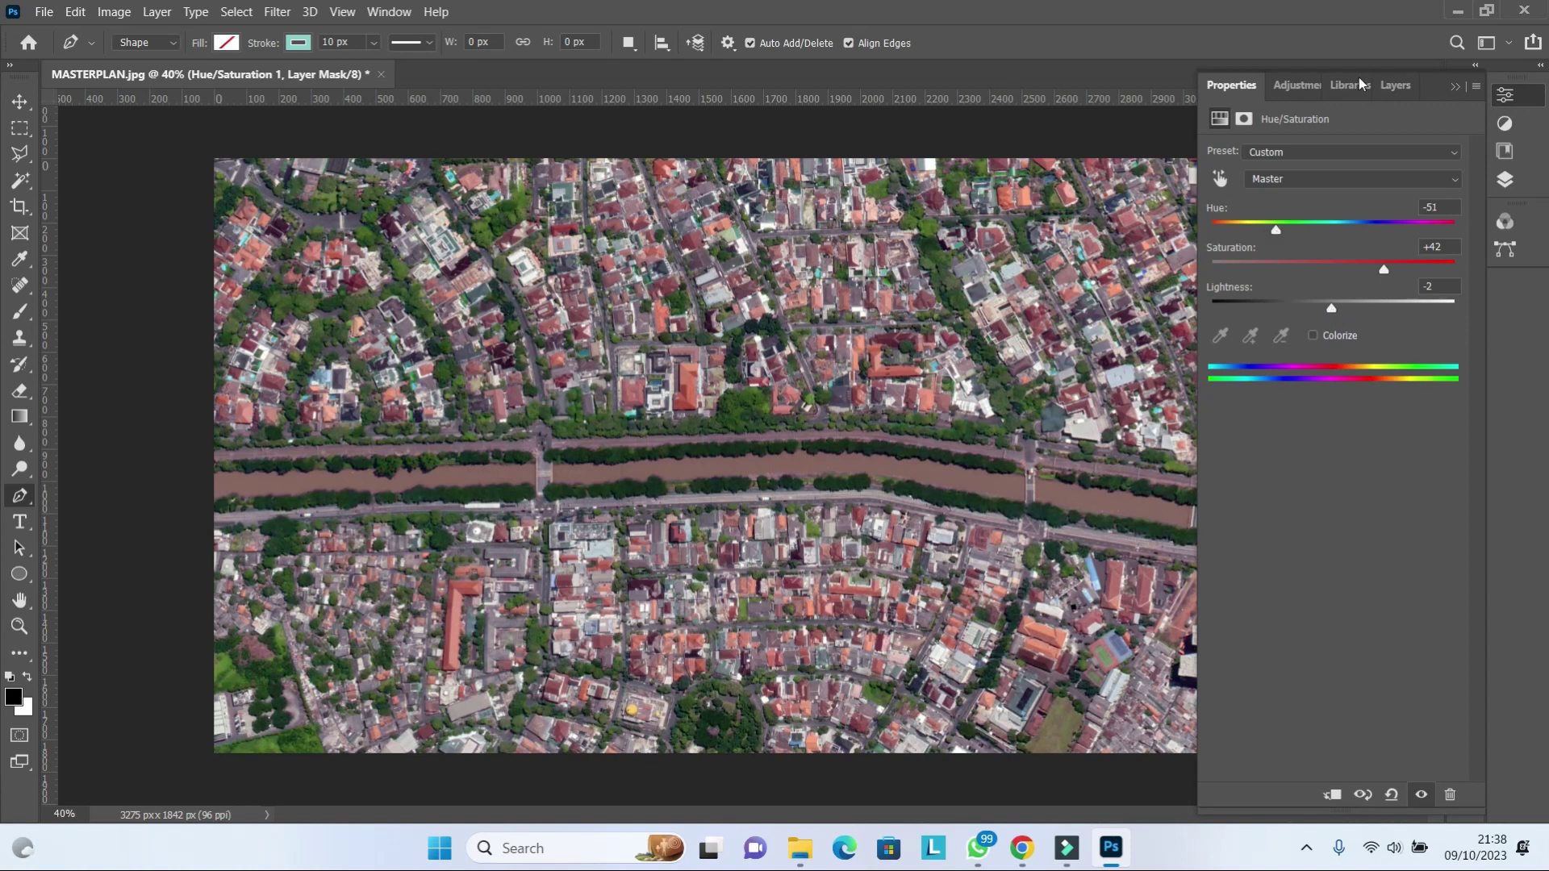
left_click(1395, 85)
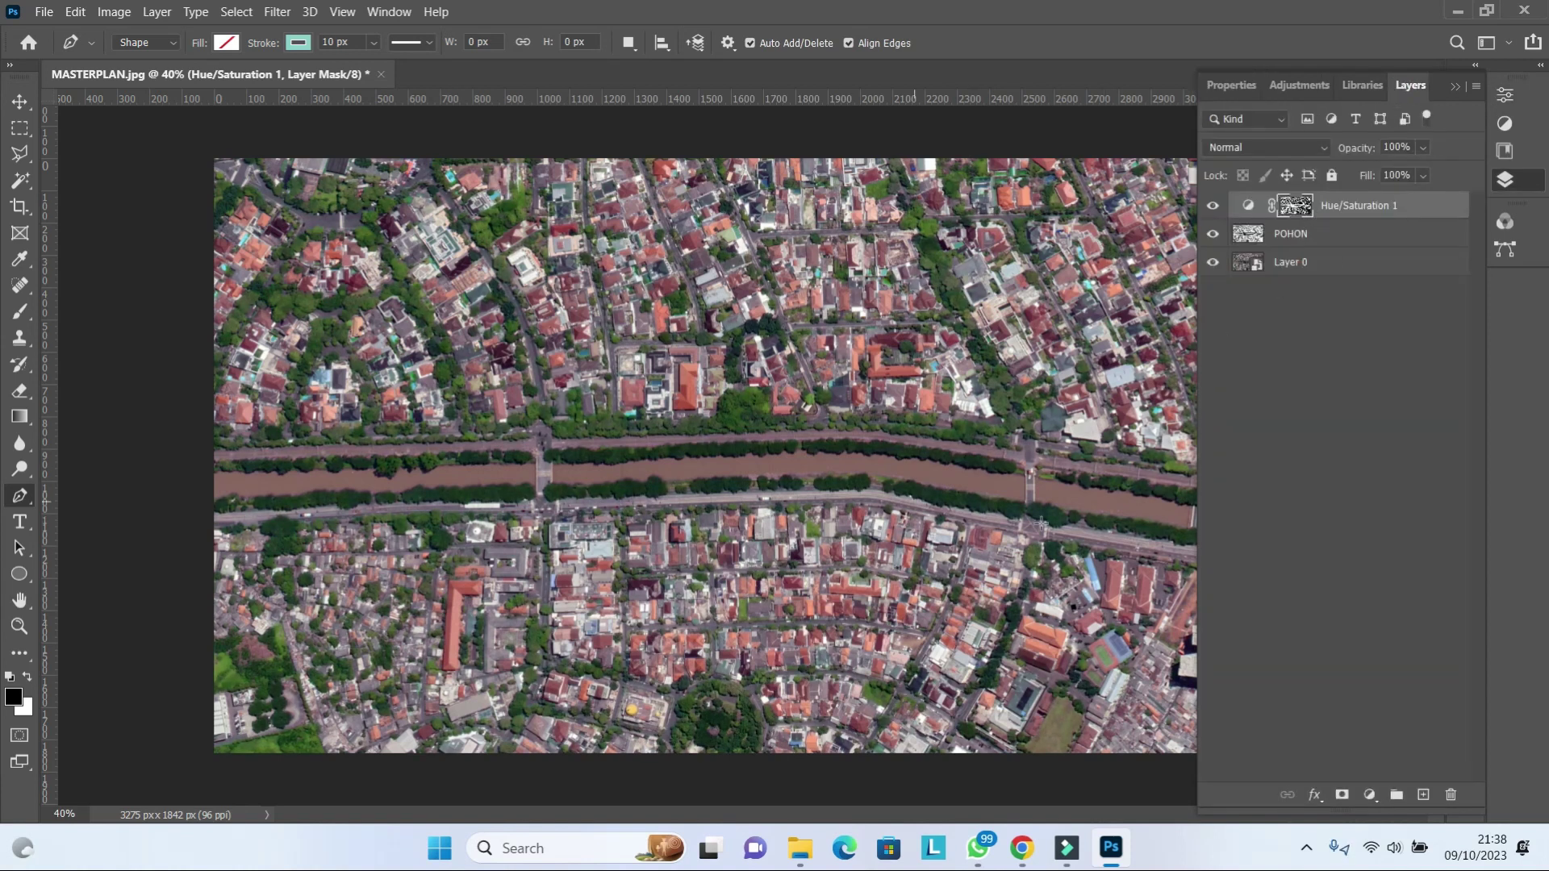
left_click(20, 185)
left_click(1264, 271)
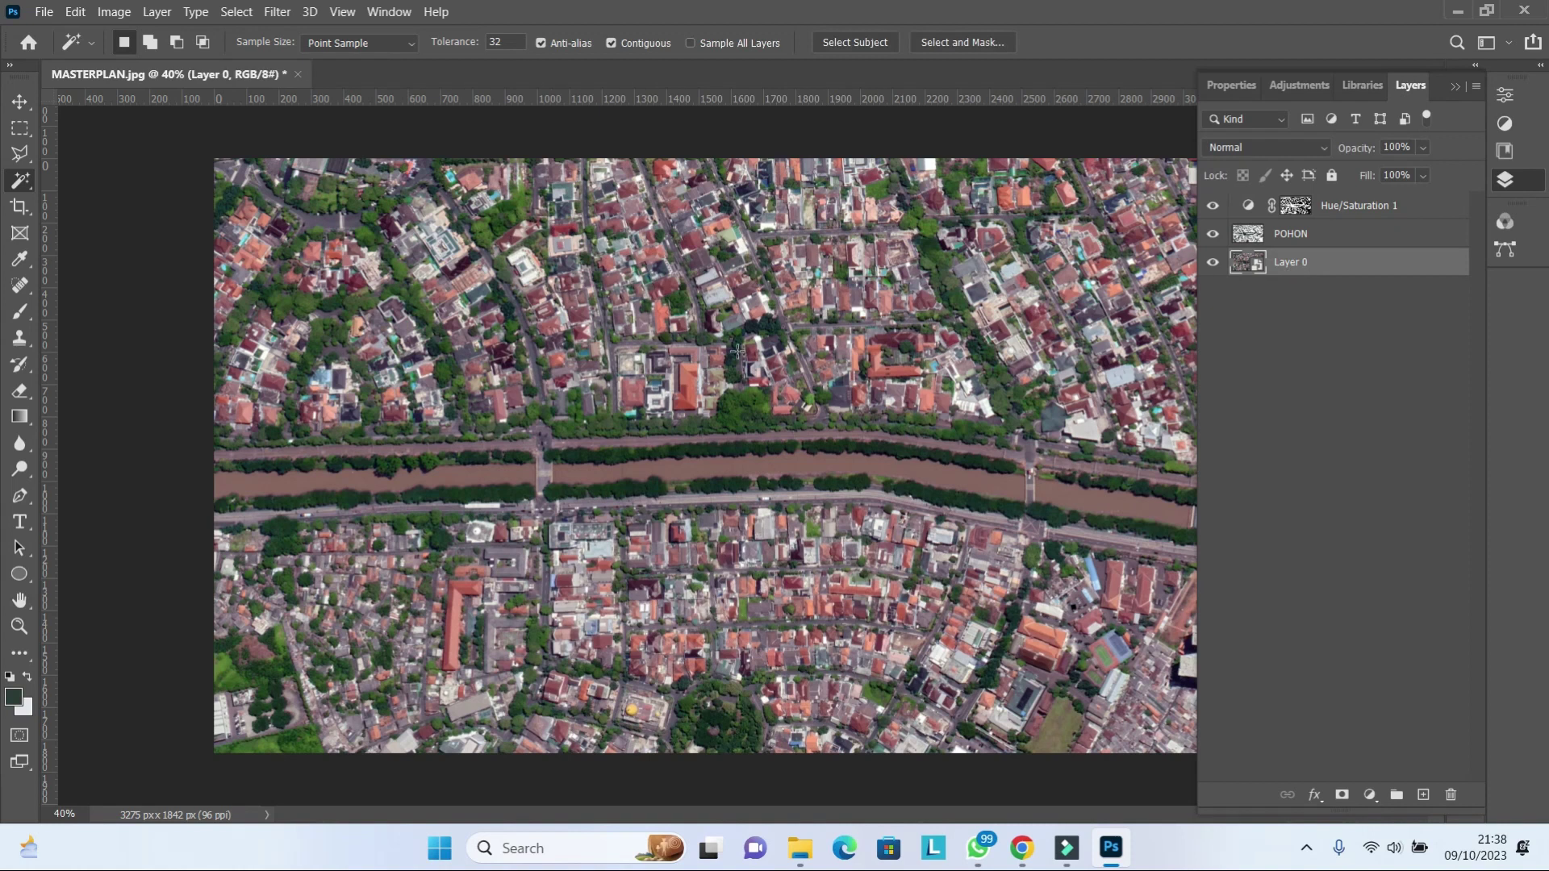
- Magic Wand-select both sections of the brown river
left_click(263, 480)
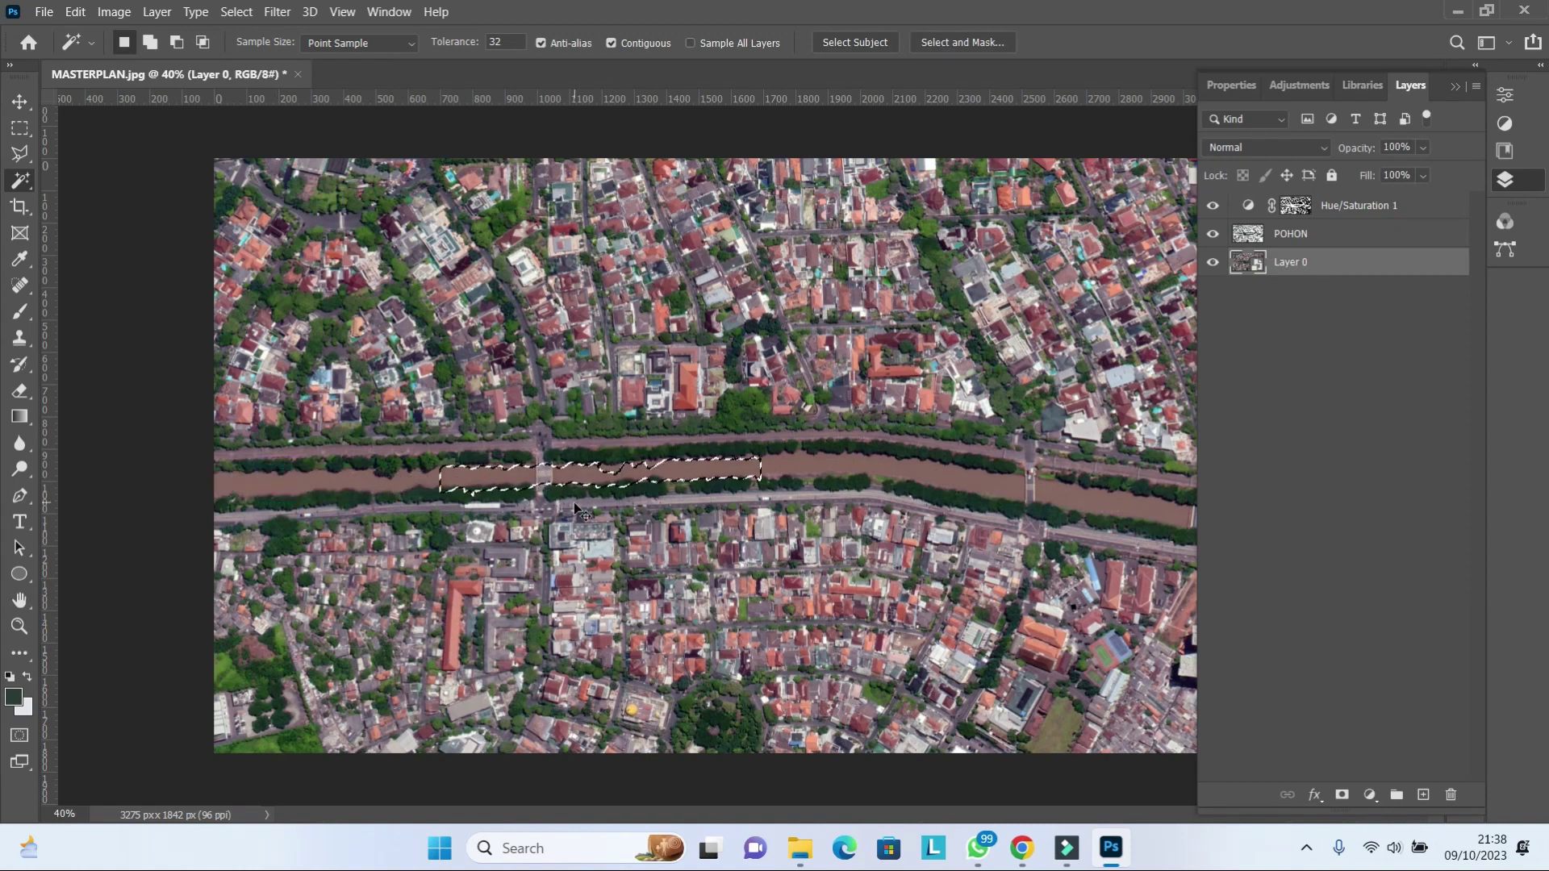
left_click(726, 471, "shift")
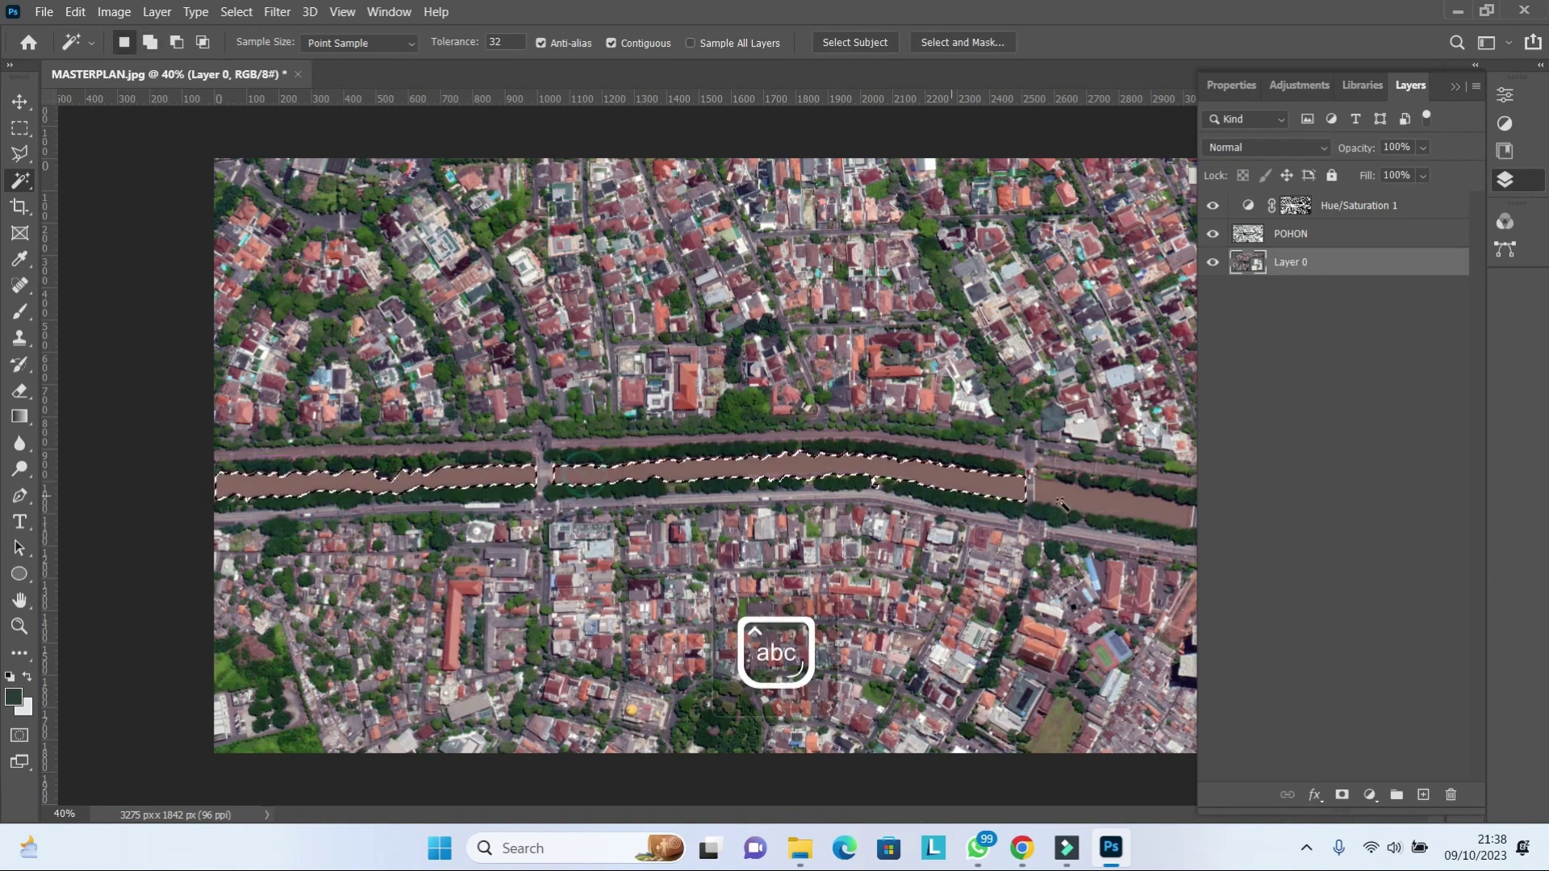
scroll(737, 458, "down", 1)
scroll(788, 539, "down", 5)
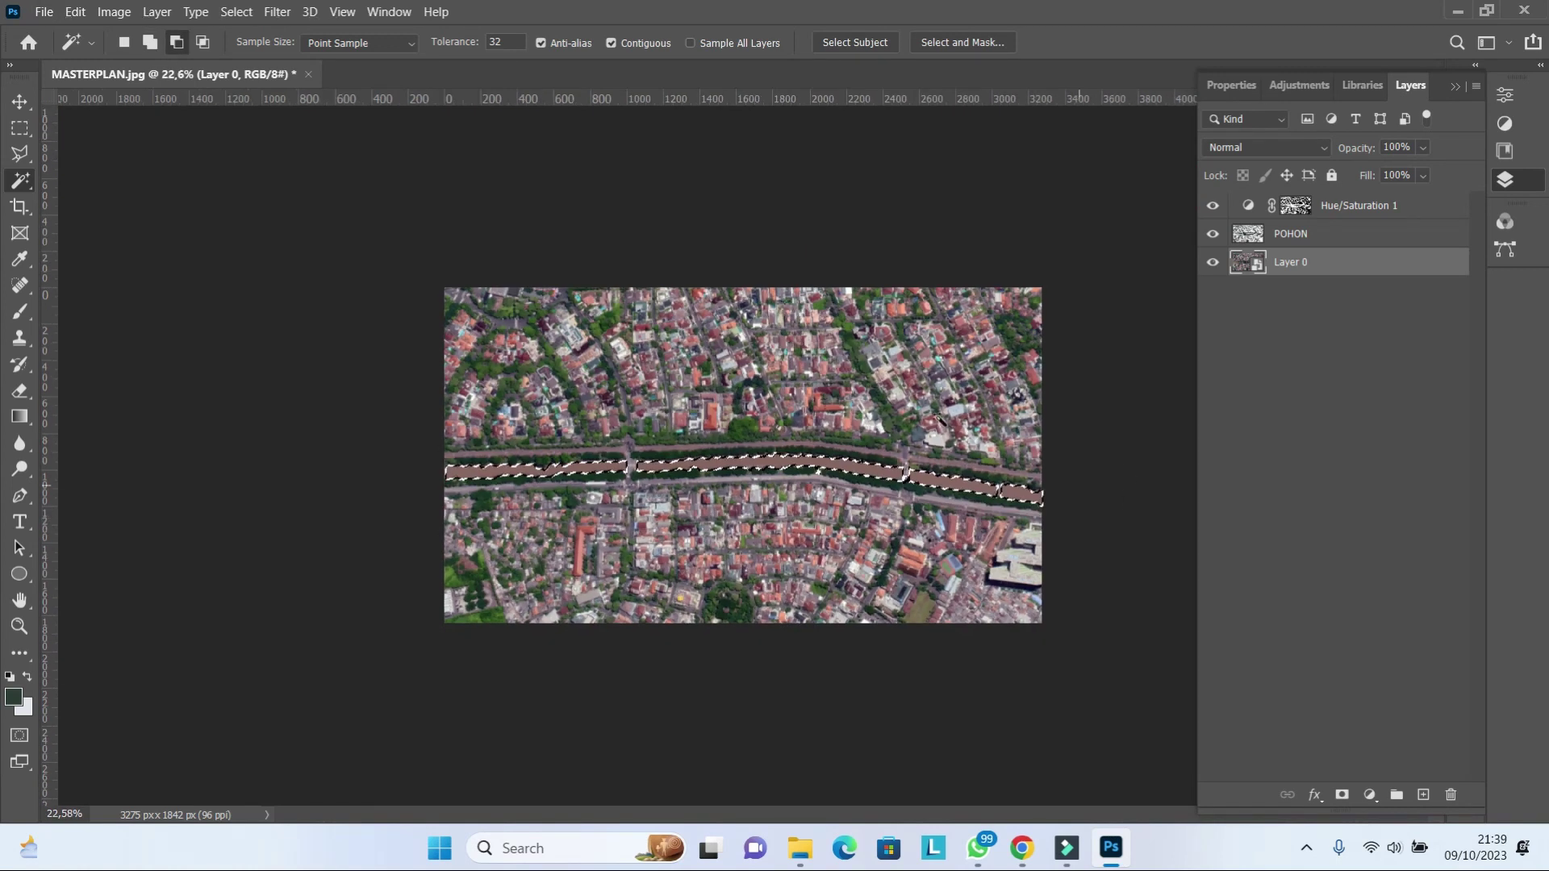
- Fill the river selection with a mid-blue Solid Color fill layer
left_click(1369, 794)
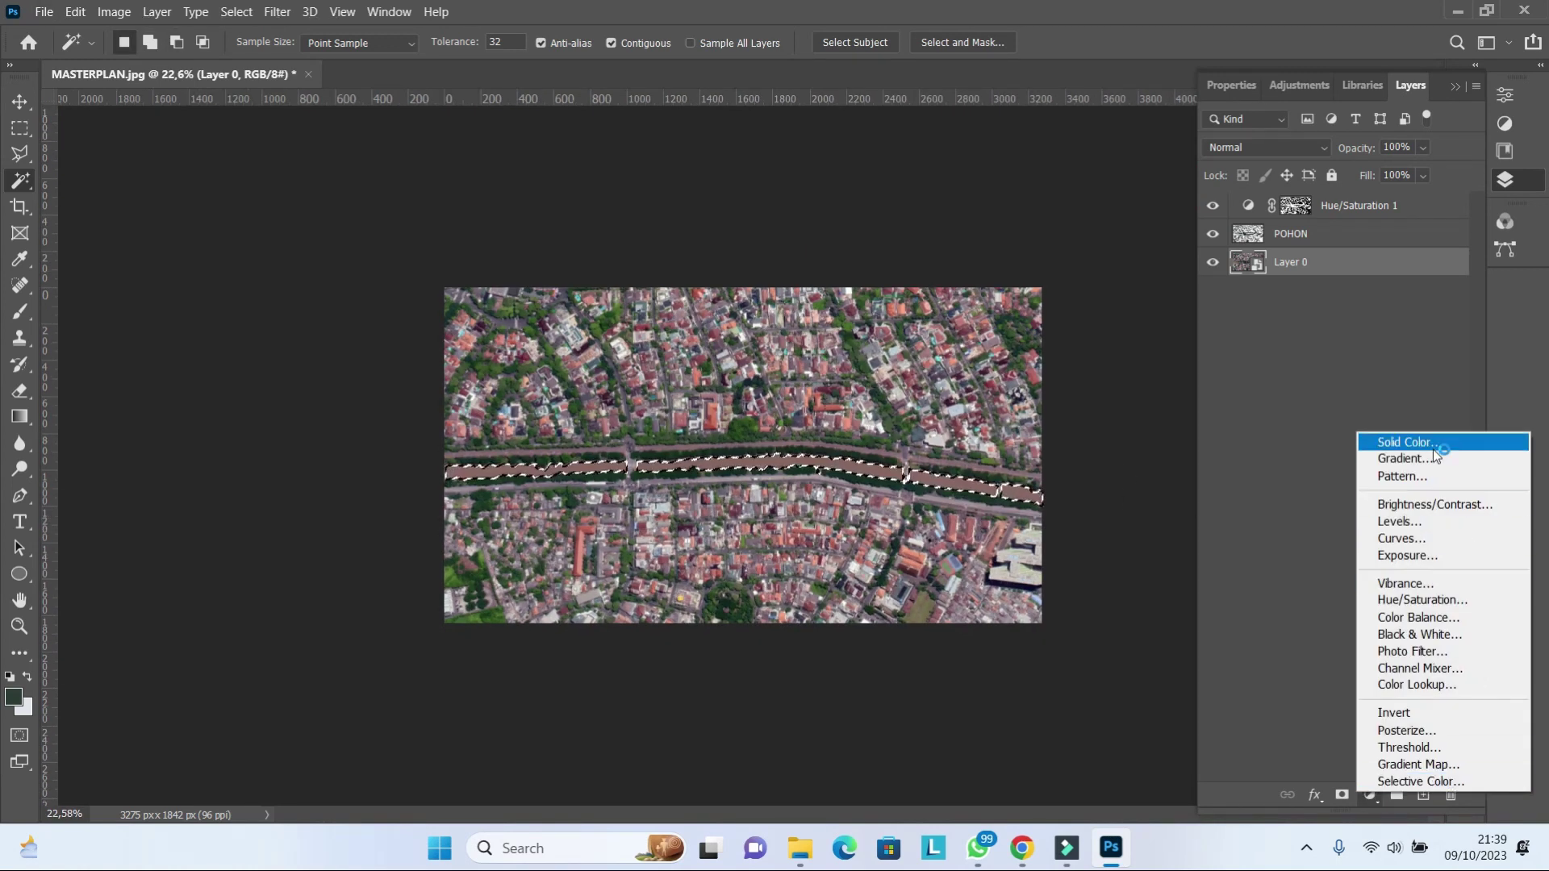
left_click(1433, 449)
left_click(1225, 578)
left_click_drag(1061, 577, 1043, 549)
left_click(1226, 582)
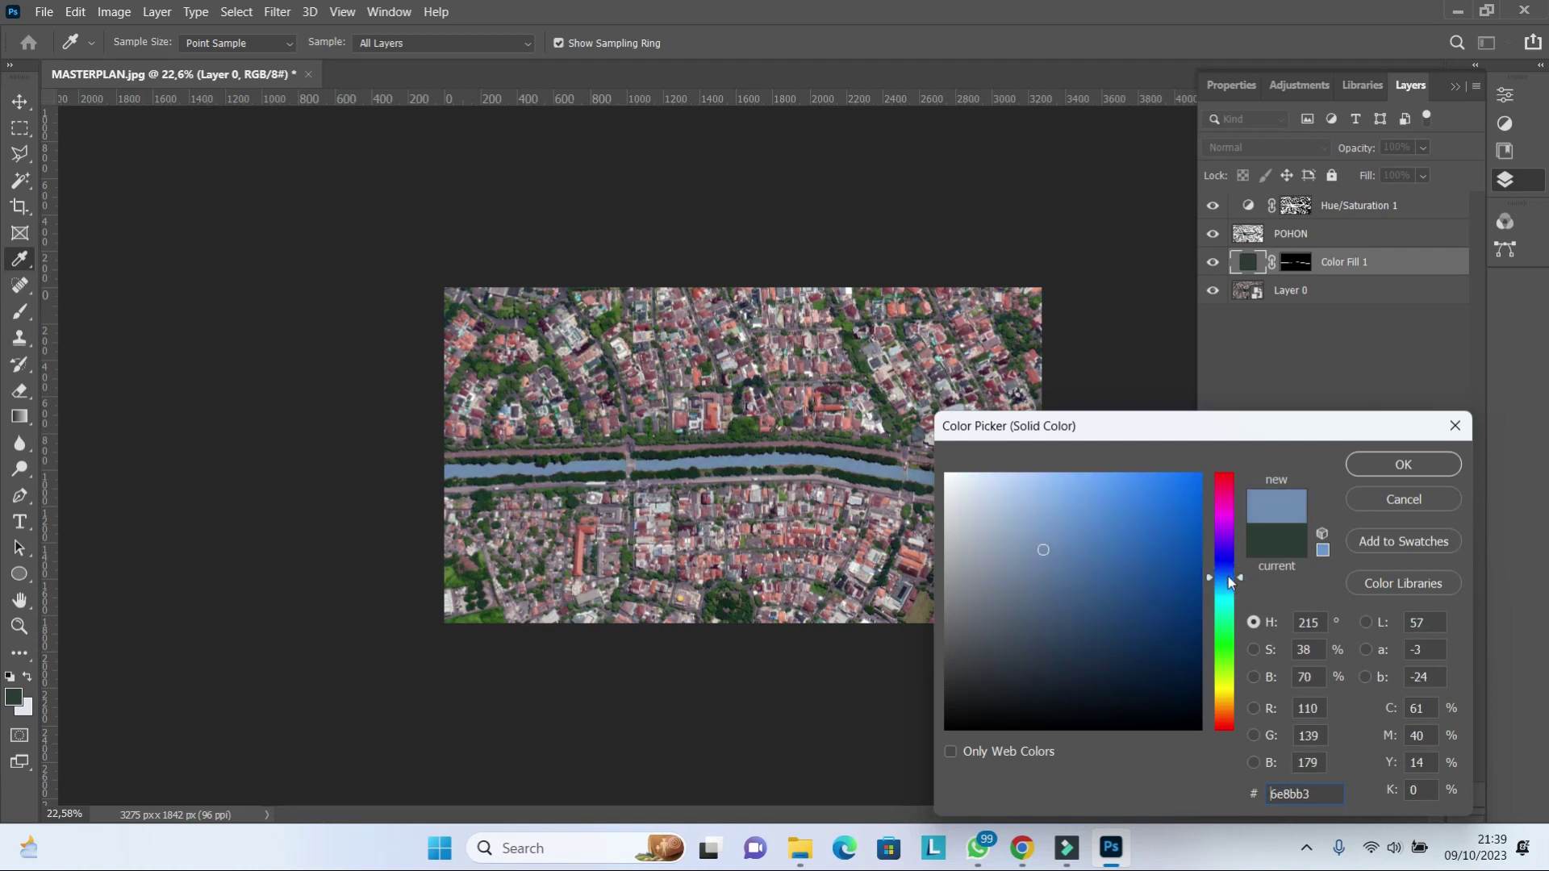
left_click(1395, 465)
key("w")
scroll(1135, 362, "up", 3)
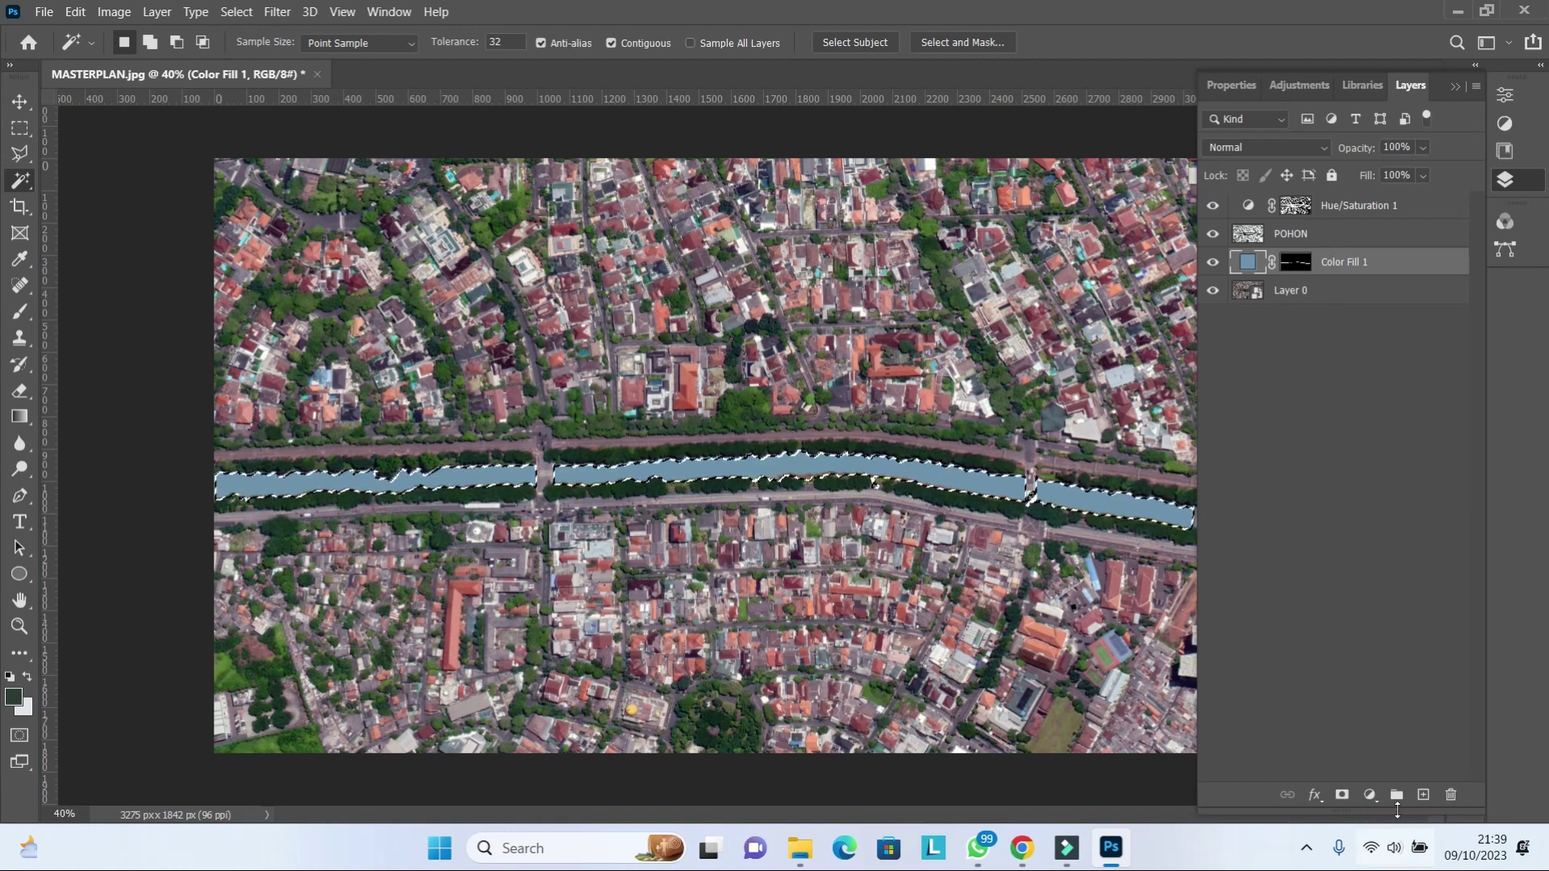
- Add a Pattern Fill layer with the transparent grid pattern over the river
left_click(1369, 794)
left_click(1395, 480)
left_click(646, 256)
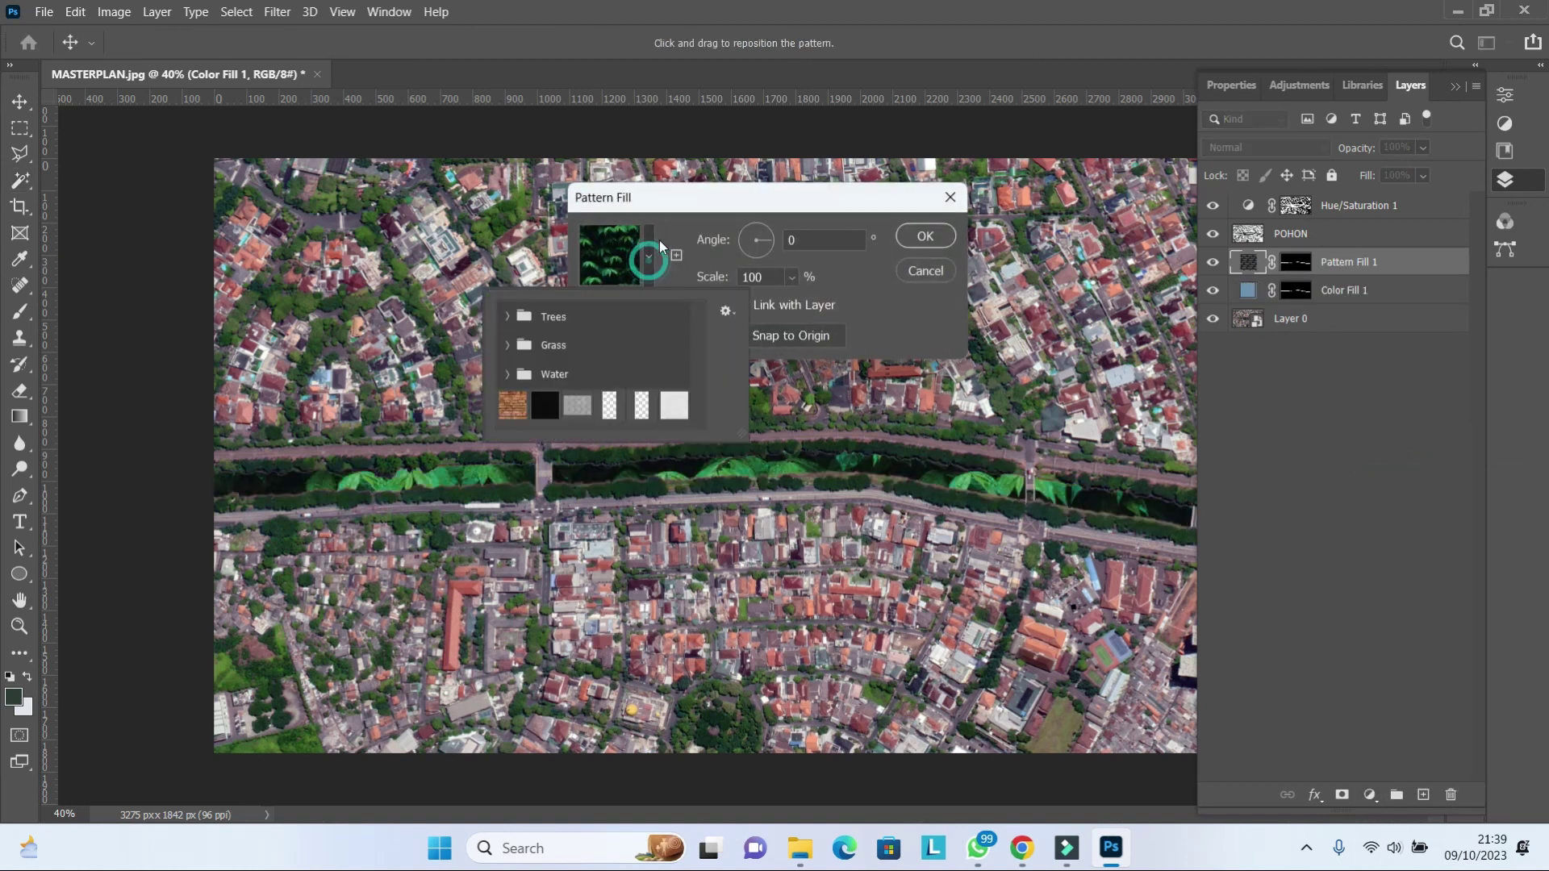
left_click(606, 408)
left_click(787, 278)
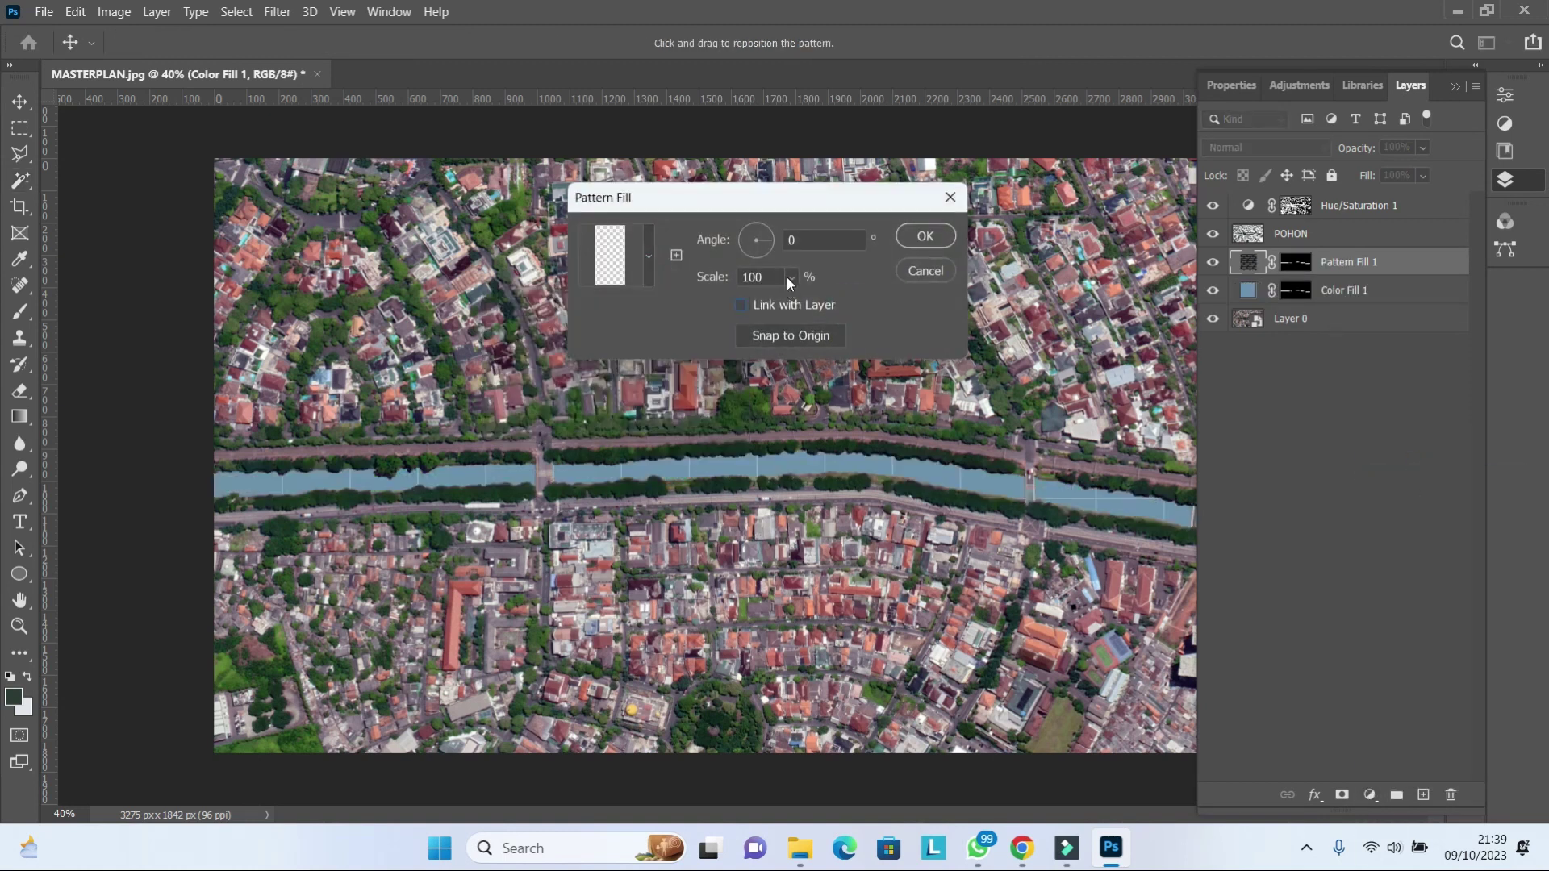
left_click_drag(762, 244, 771, 229)
left_click(787, 278)
left_click(834, 282)
key("Return")
key("w")
scroll(707, 433, "up", 5)
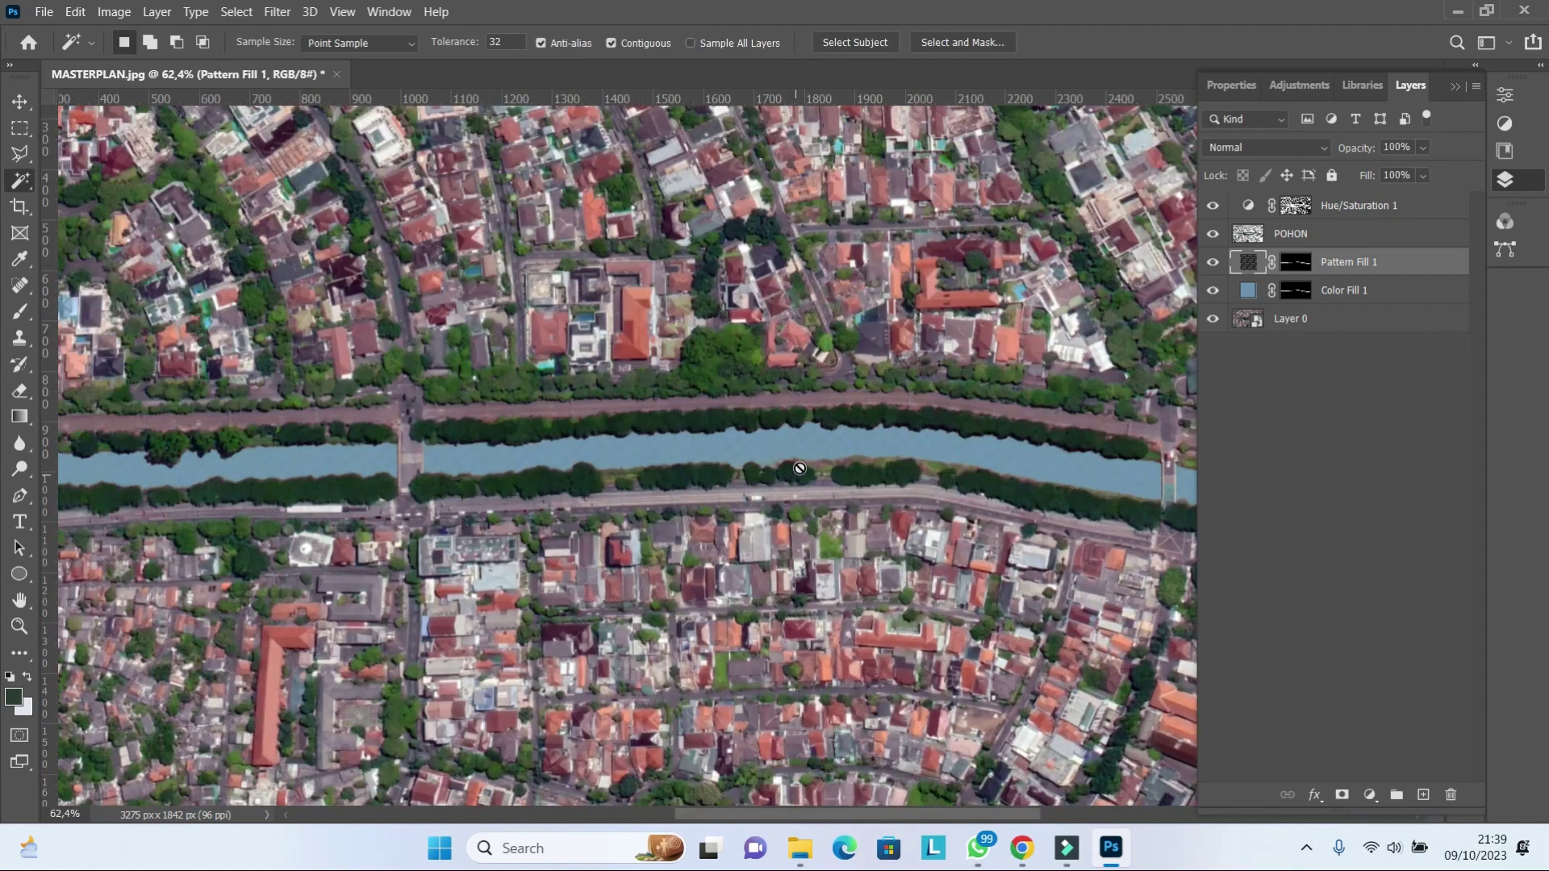
- Set Pattern Fill 1 to a 37.18° angle and smaller scale
double_click(1247, 269)
type("7")
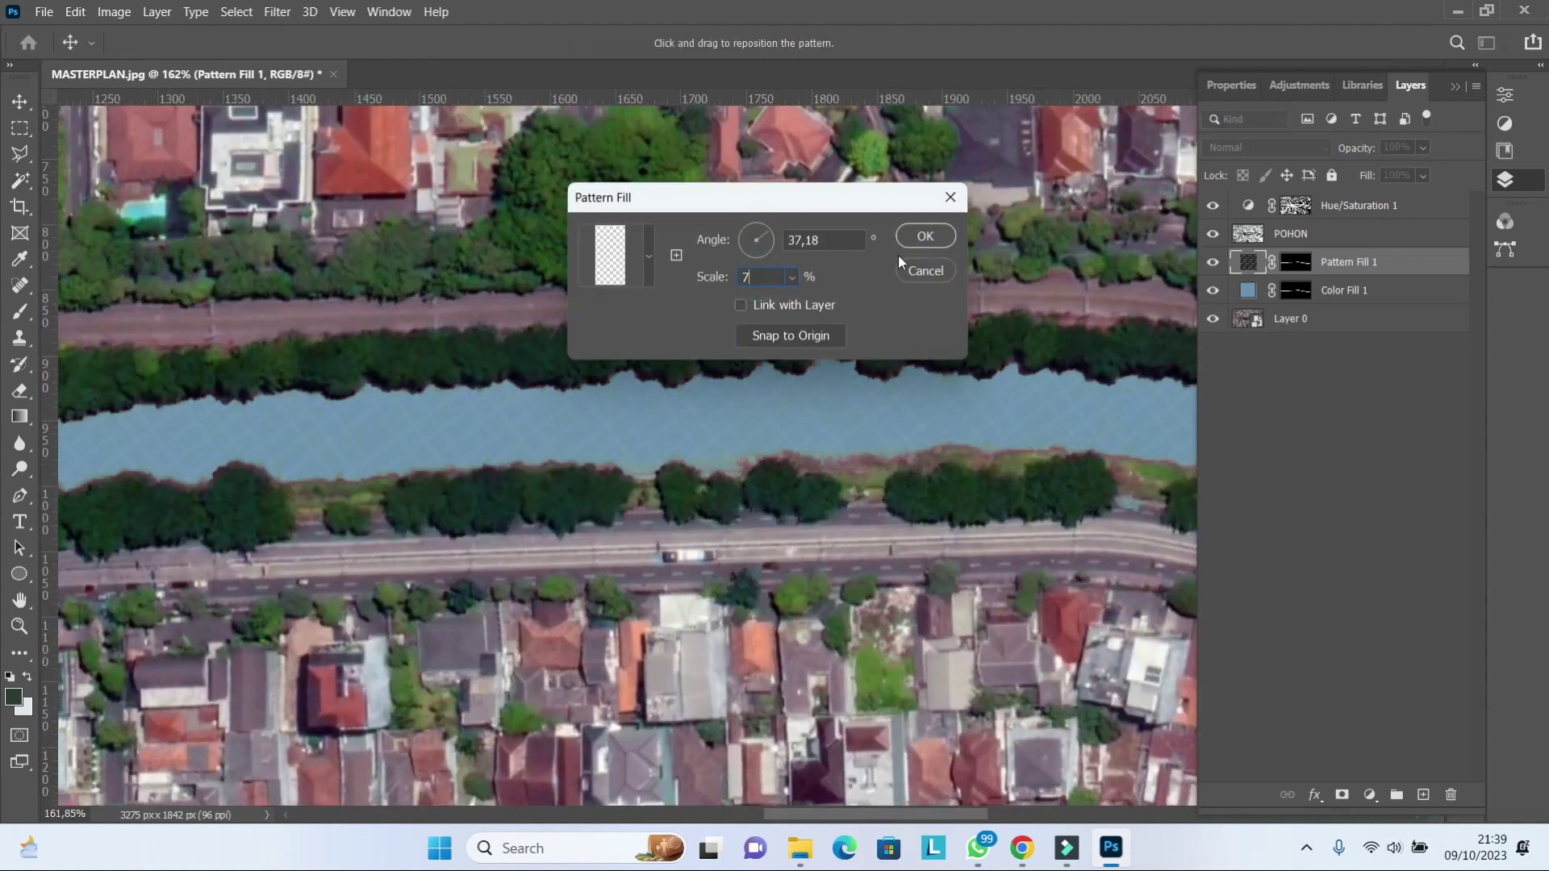
left_click(924, 236)
scroll(847, 308, "down", 3)
scroll(738, 363, "down", 2)
- Duplicate the pattern layer twice and group all three into Group 1
left_click_drag(1360, 275, 1363, 266)
scroll(846, 379, "up", 3)
scroll(852, 387, "down", 4)
scroll(959, 435, "up", 2)
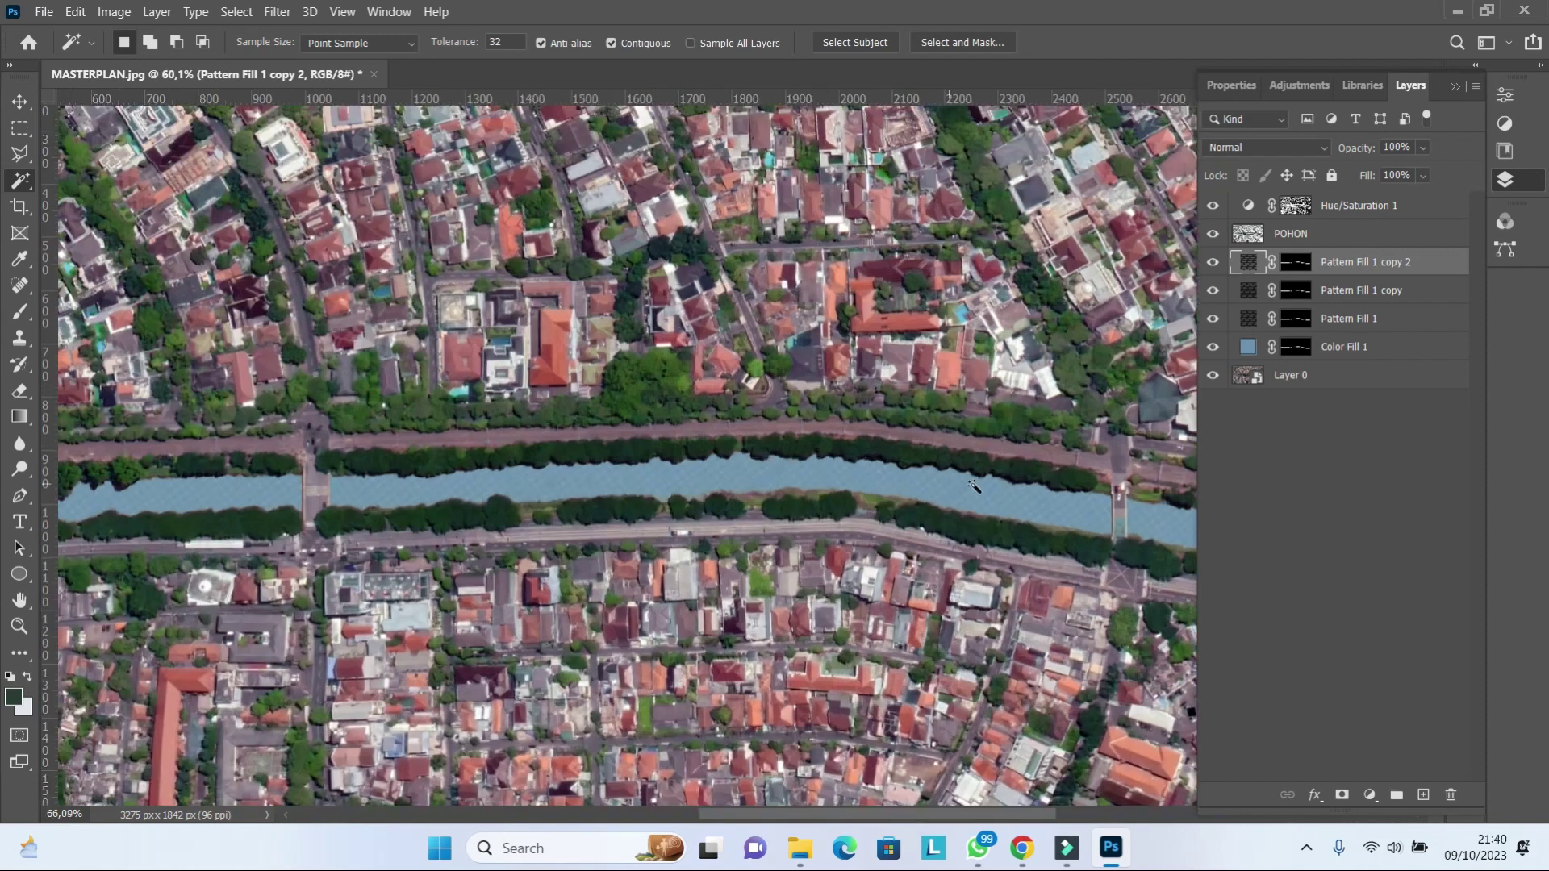
scroll(958, 436, "up", 3)
left_click(1361, 319, "shift")
key("ctrl+g")
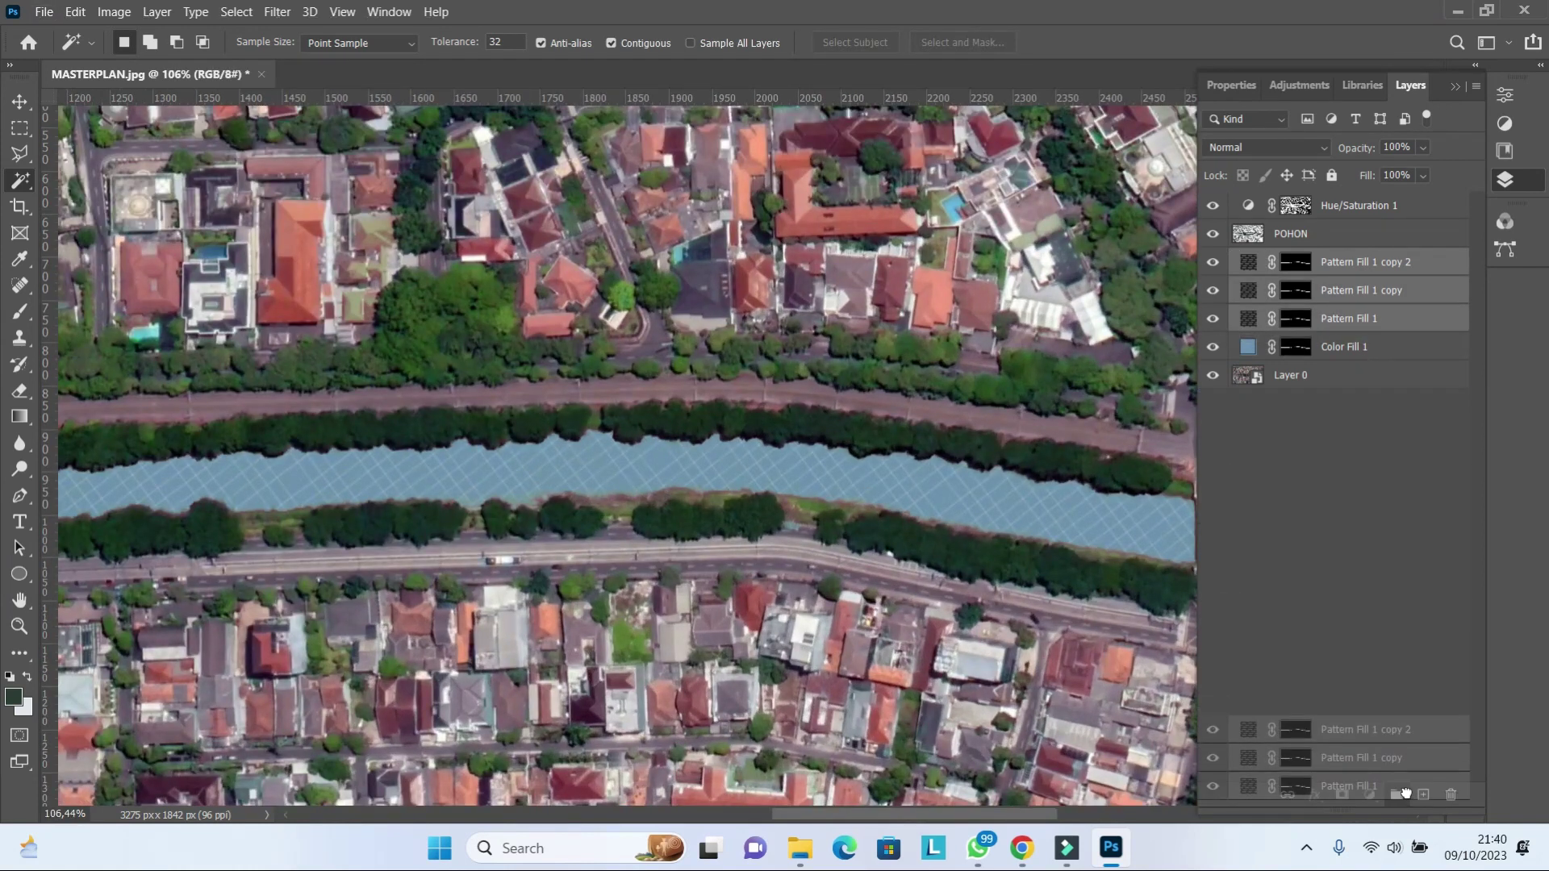
scroll(933, 505, "down", 3)
- Apply an Inner Shadow to Group 1 with 34 px distance, 0 opacity and 51 px size
left_click(1311, 800)
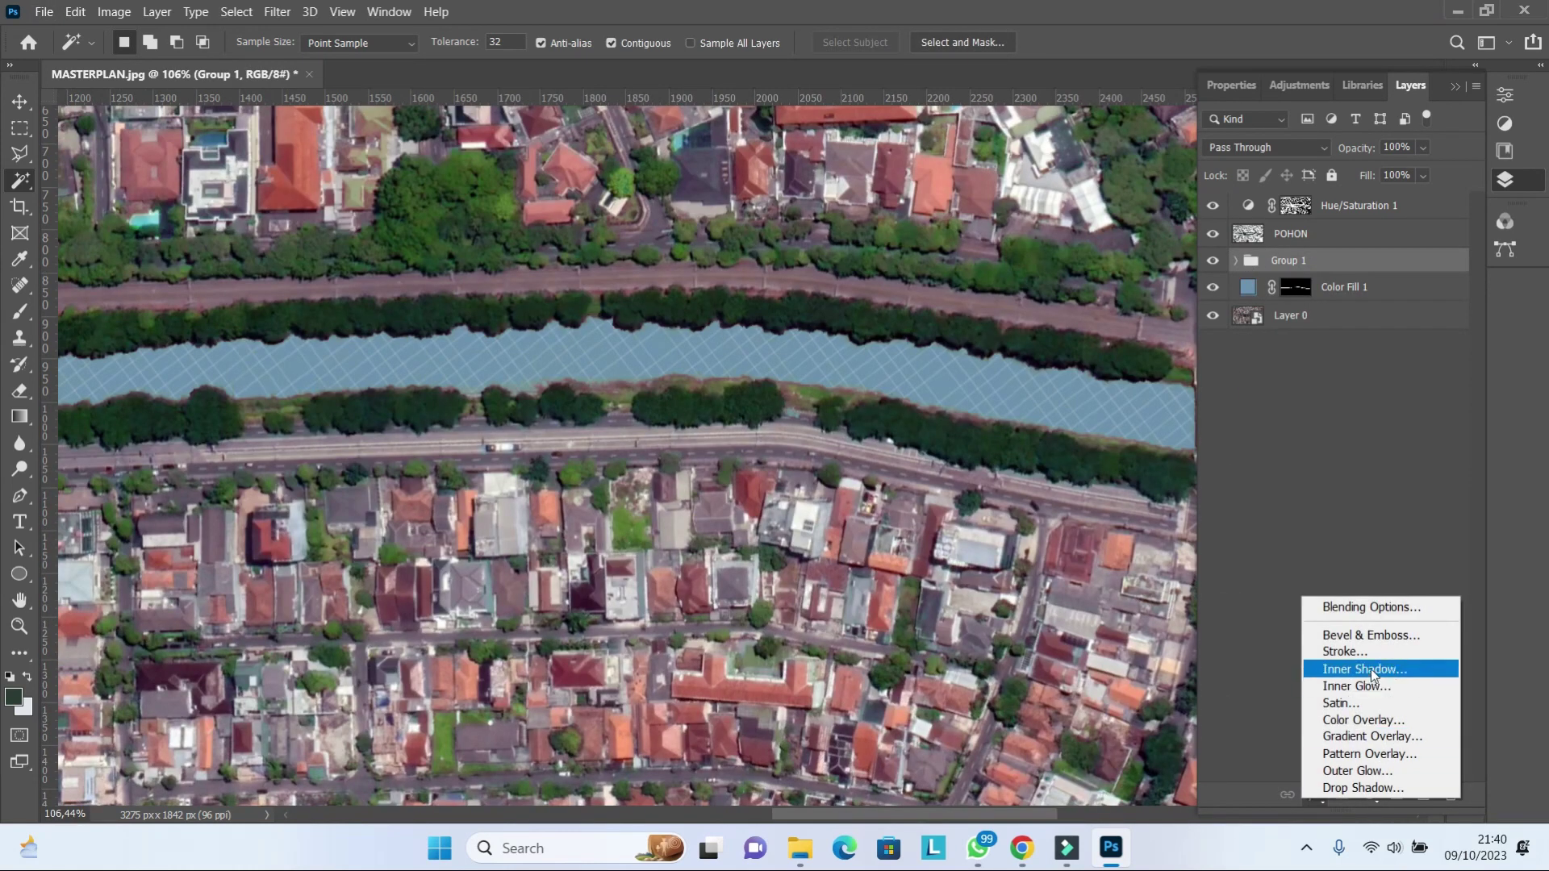
left_click(1372, 670)
left_click_drag(1124, 500, 1459, 380)
left_click(1146, 494)
mouse_move(1136, 452)
left_mouse_down()
mouse_move(1116, 539)
mouse_move(1158, 544)
left_mouse_up()
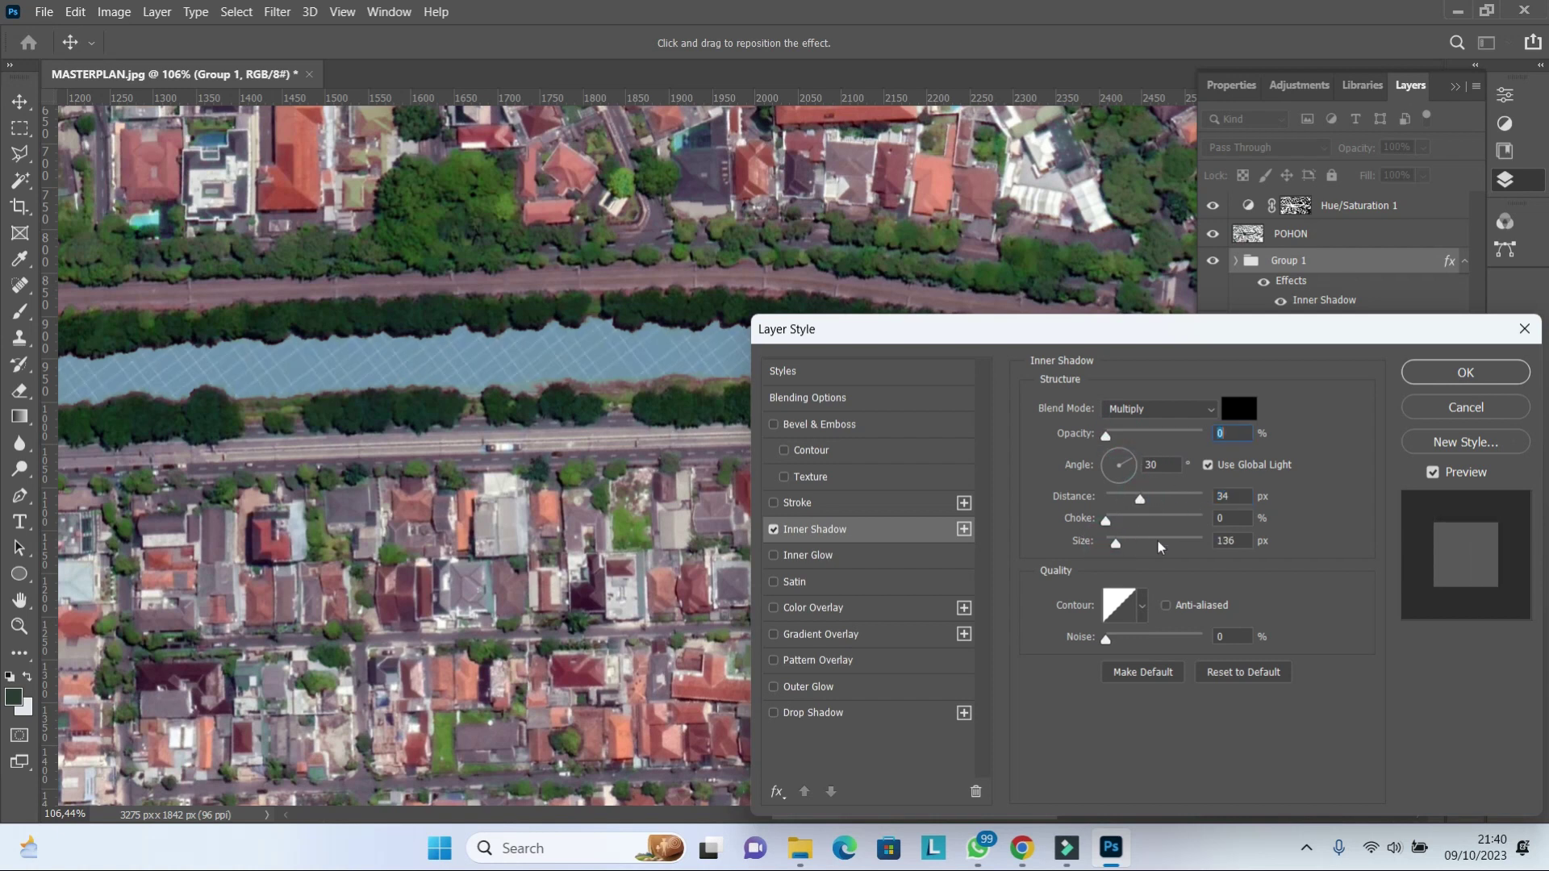
left_click(1152, 546)
left_click_drag(1131, 545, 1125, 545)
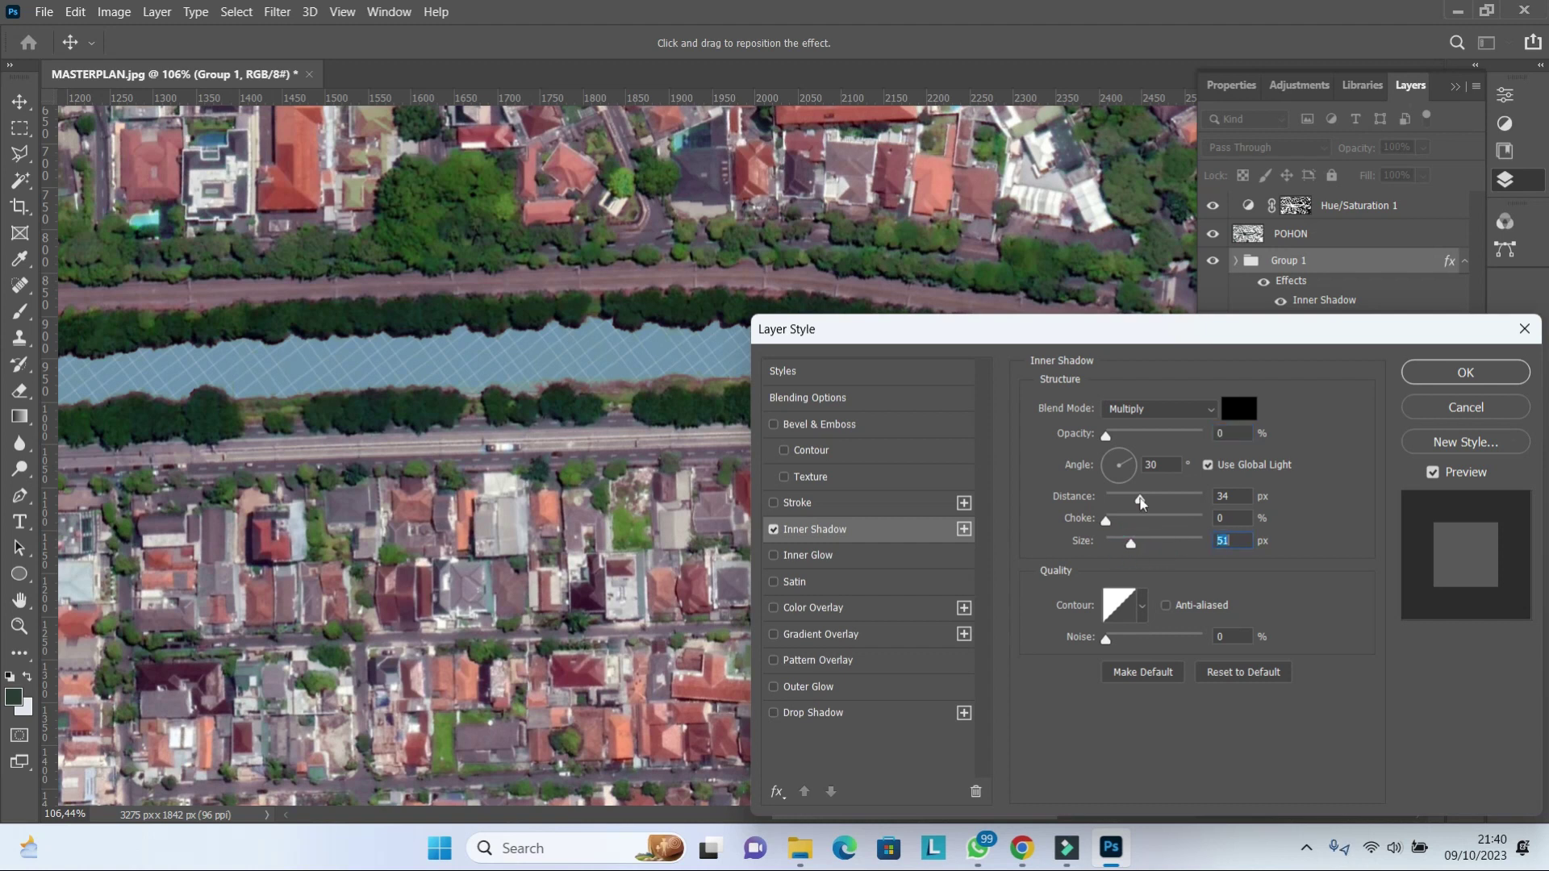
left_click(1430, 374)
key("w")
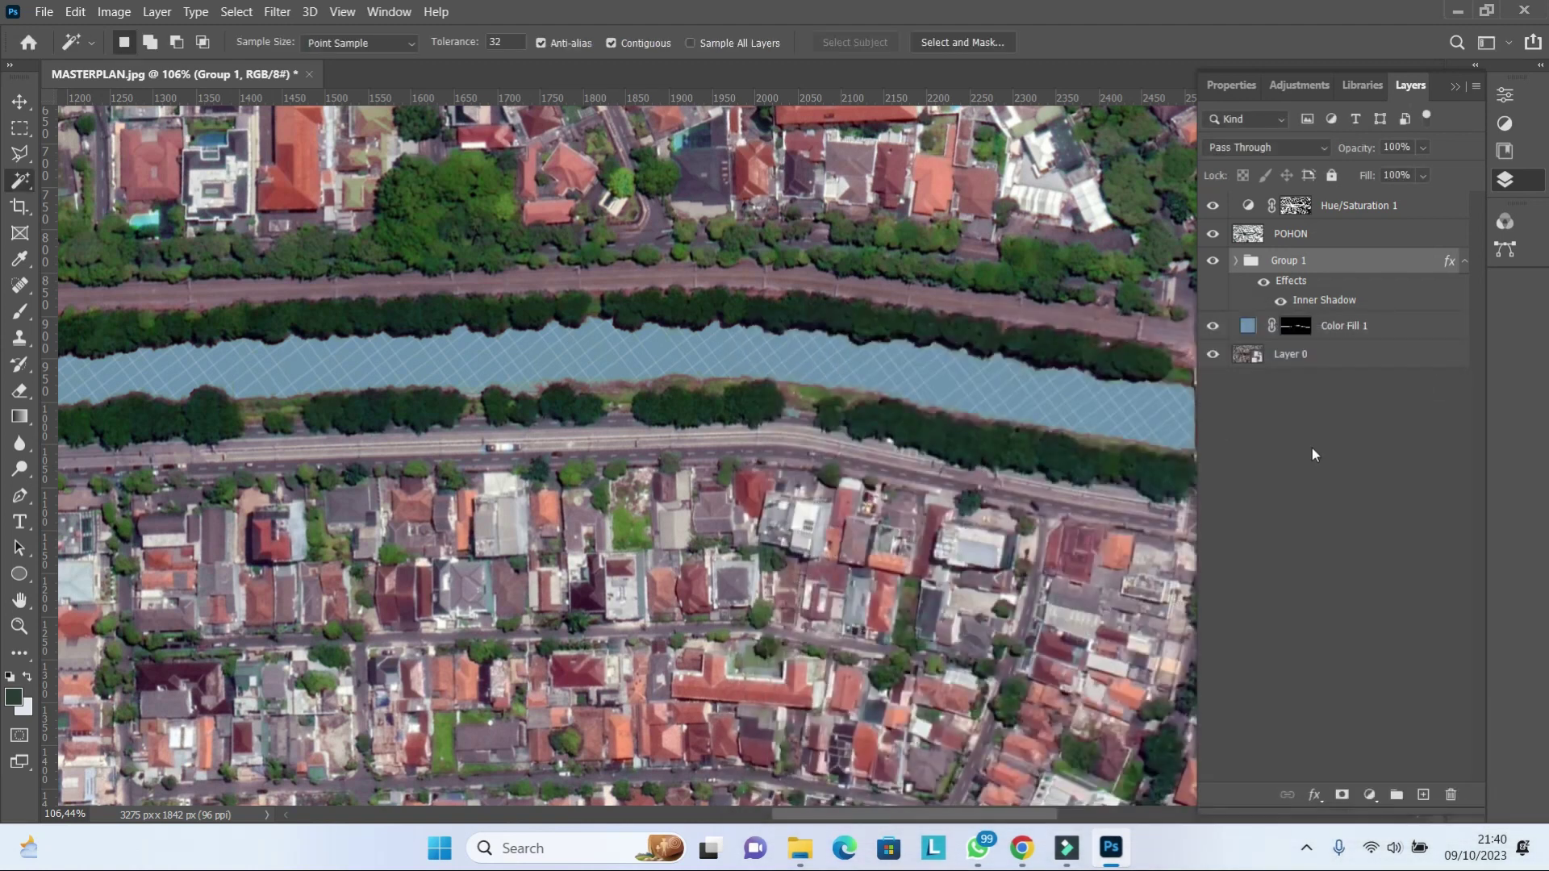
left_click(1312, 454)
scroll(980, 363, "down", 5)
left_click(1213, 233)
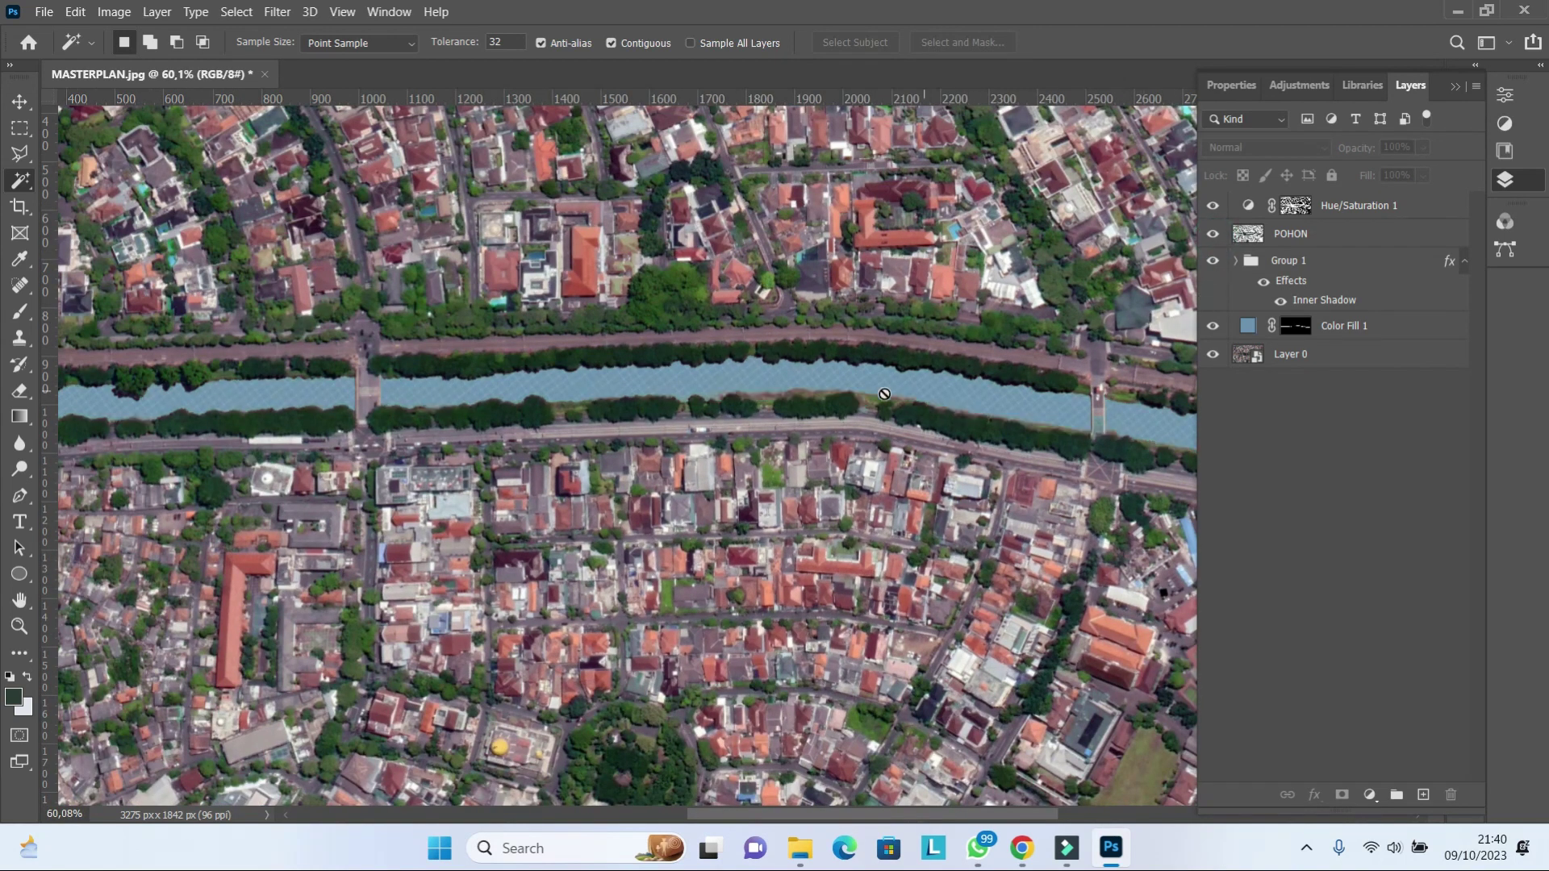
- Give Pattern Fill 1 copy 2 an Inner Shadow: opacity 51%, distance 12 px, size 40 px
scroll(1129, 325, "down", 2)
left_click(1312, 266)
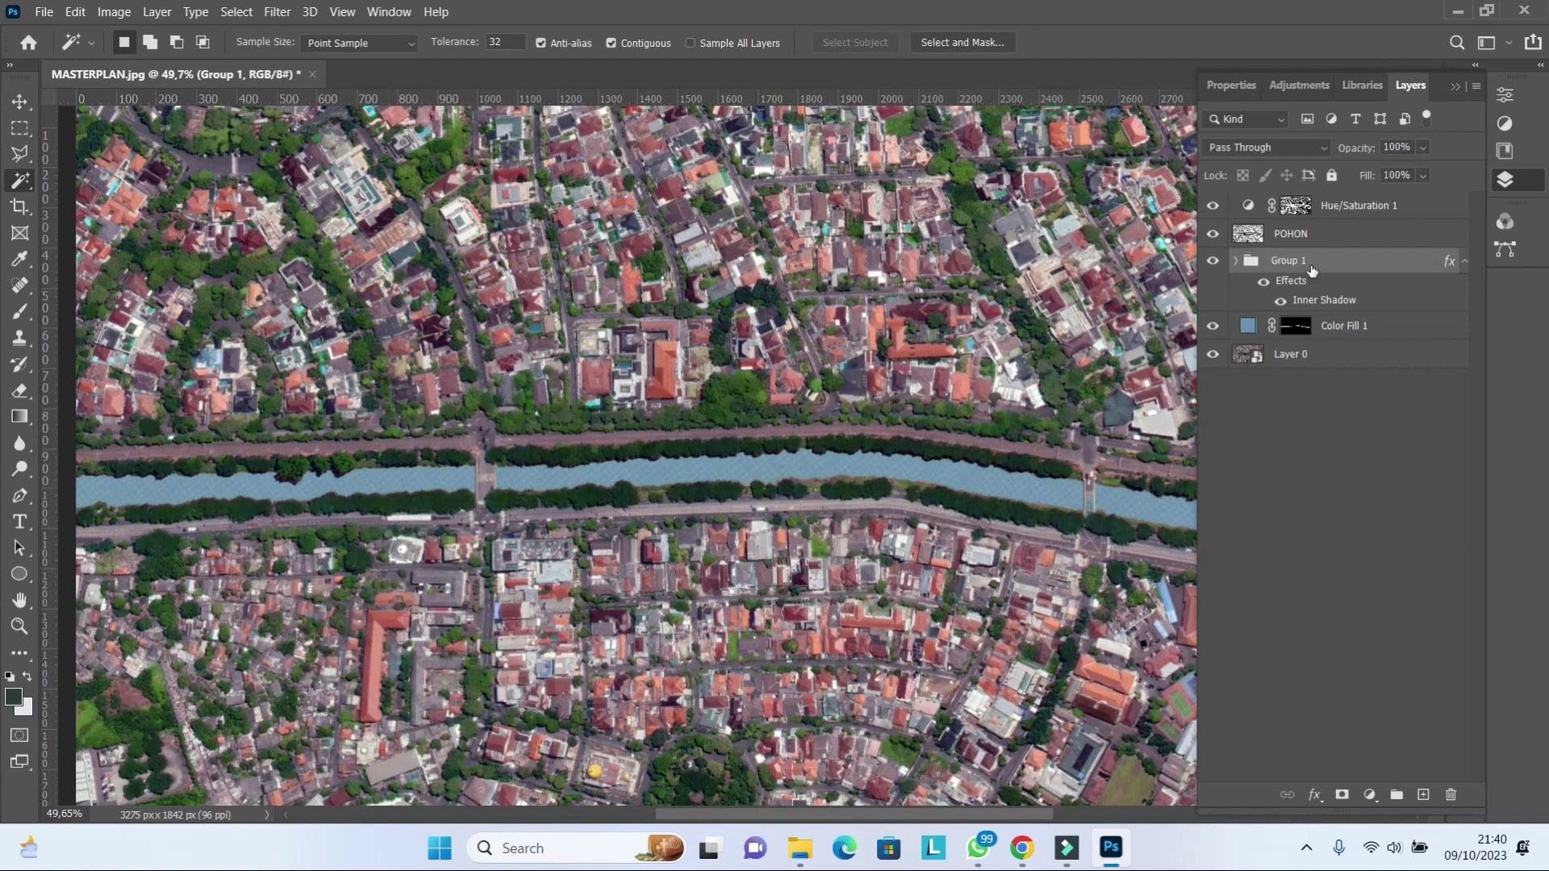
left_click(1235, 260)
left_click(1371, 326)
left_click(1314, 795)
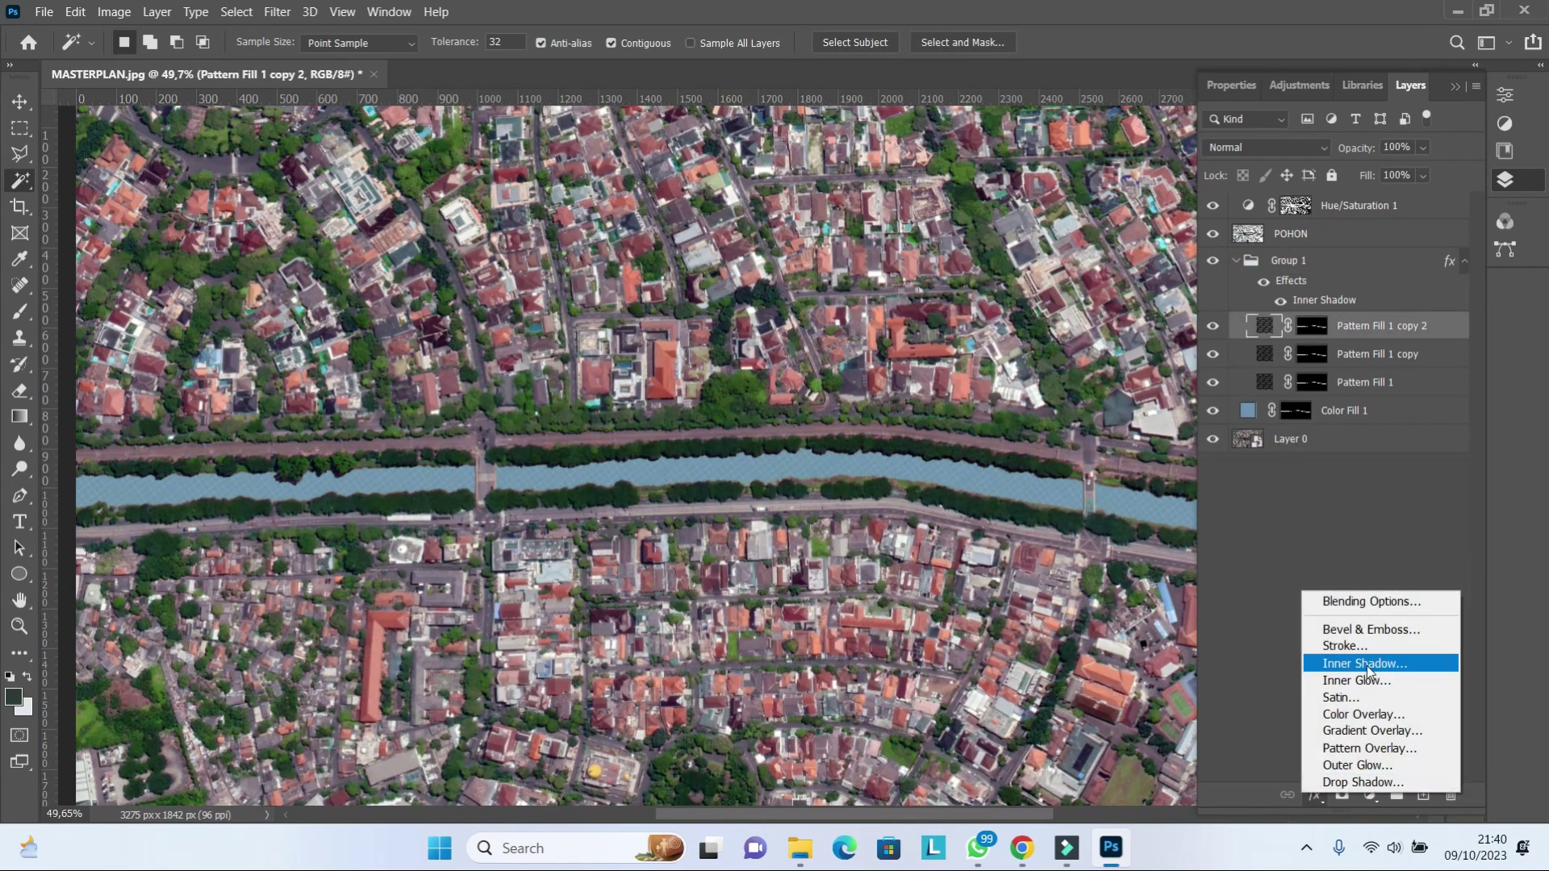
left_click(1367, 666)
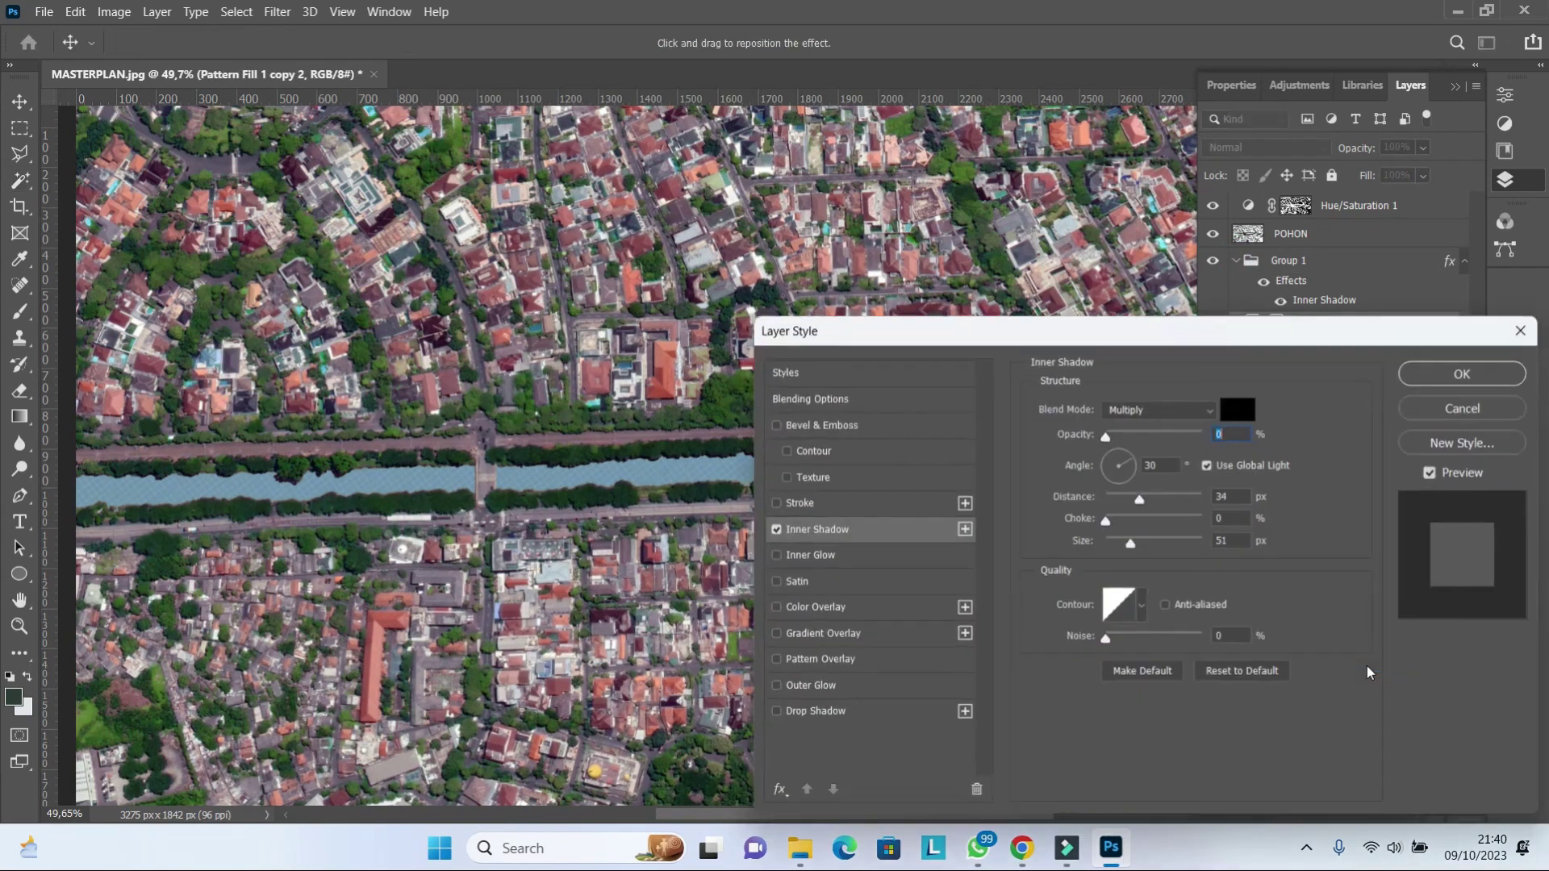
left_click(1155, 439)
mouse_move(1152, 505)
left_mouse_down()
mouse_move(1130, 500)
mouse_move(1115, 545)
left_mouse_up()
left_click(1119, 500)
left_click_drag(1121, 540, 1128, 542)
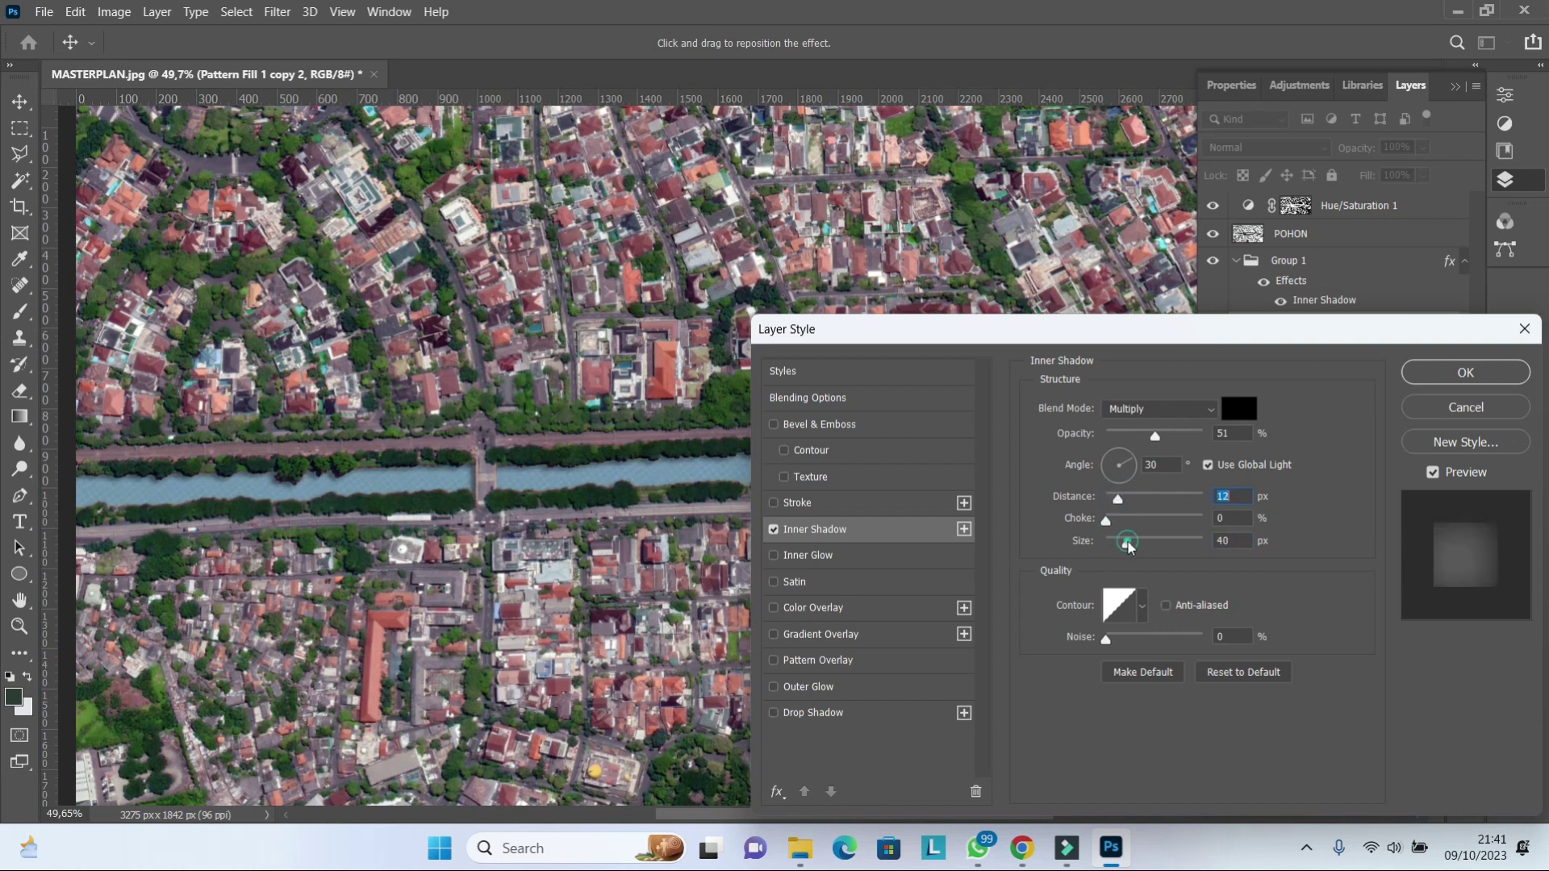
left_click(1441, 375)
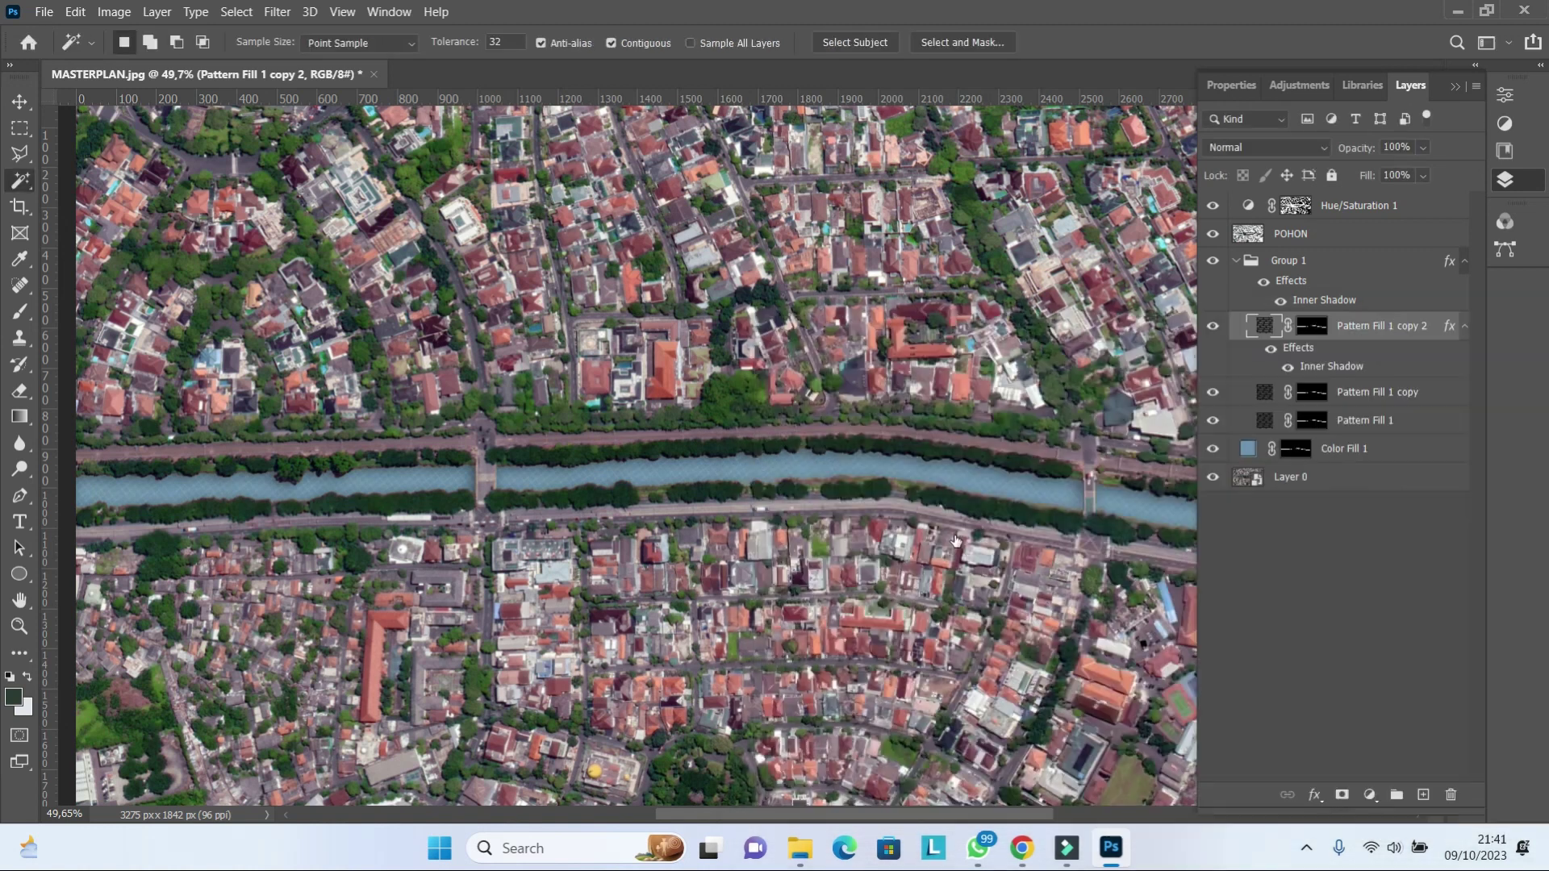
left_click(1271, 513)
scroll(767, 473, "down", 3)
- Grade Layer 0 in Camera Raw: vibrance −39, saturation −7, lifted tone curve
scroll(767, 473, "up", 3)
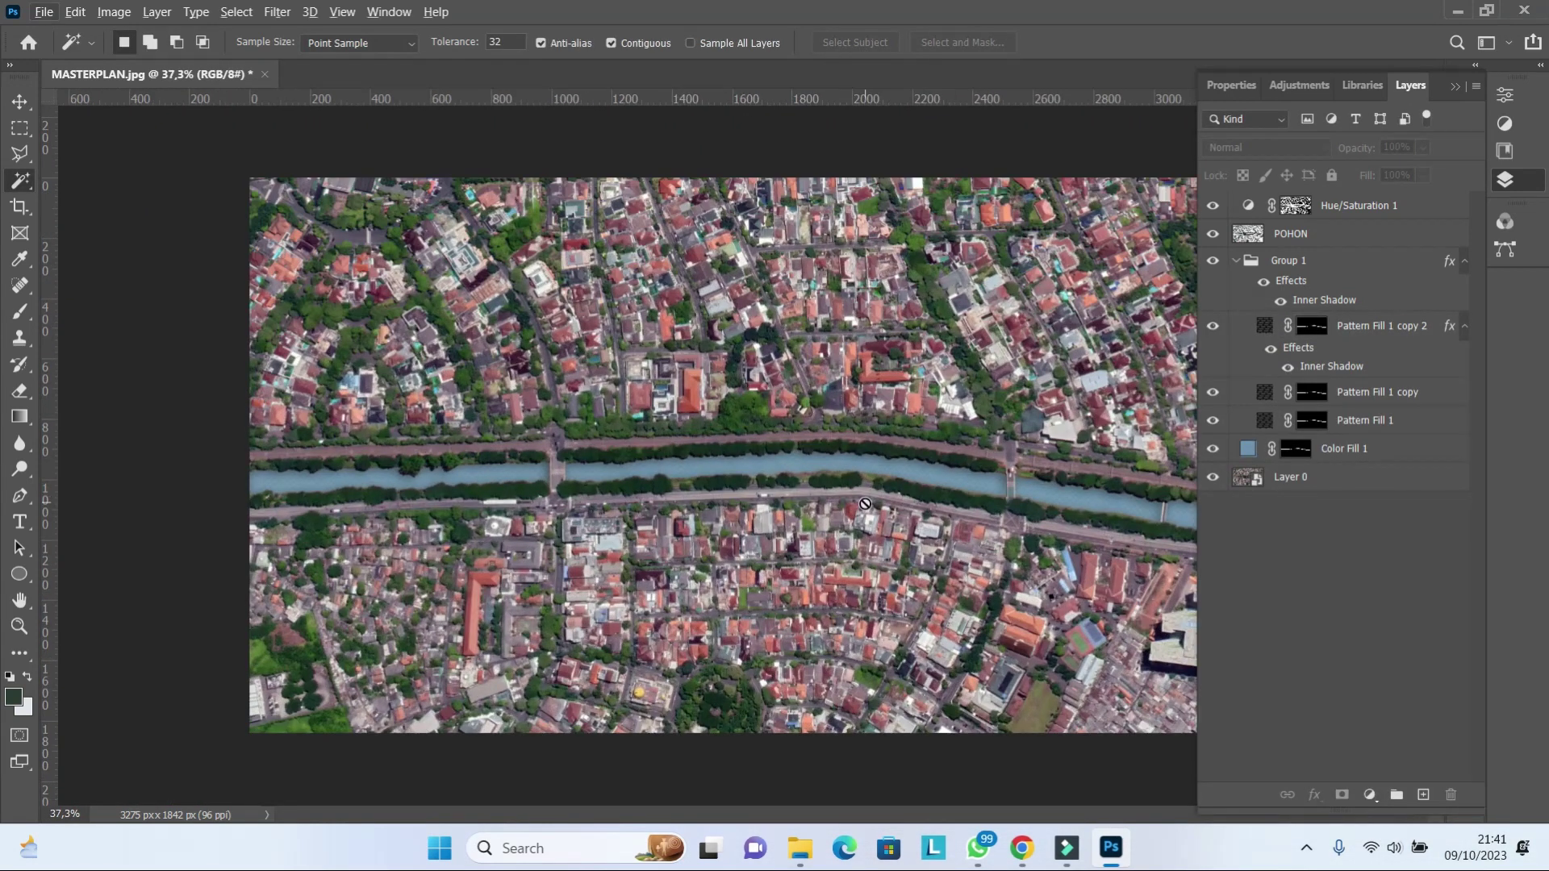
left_click(38, 499)
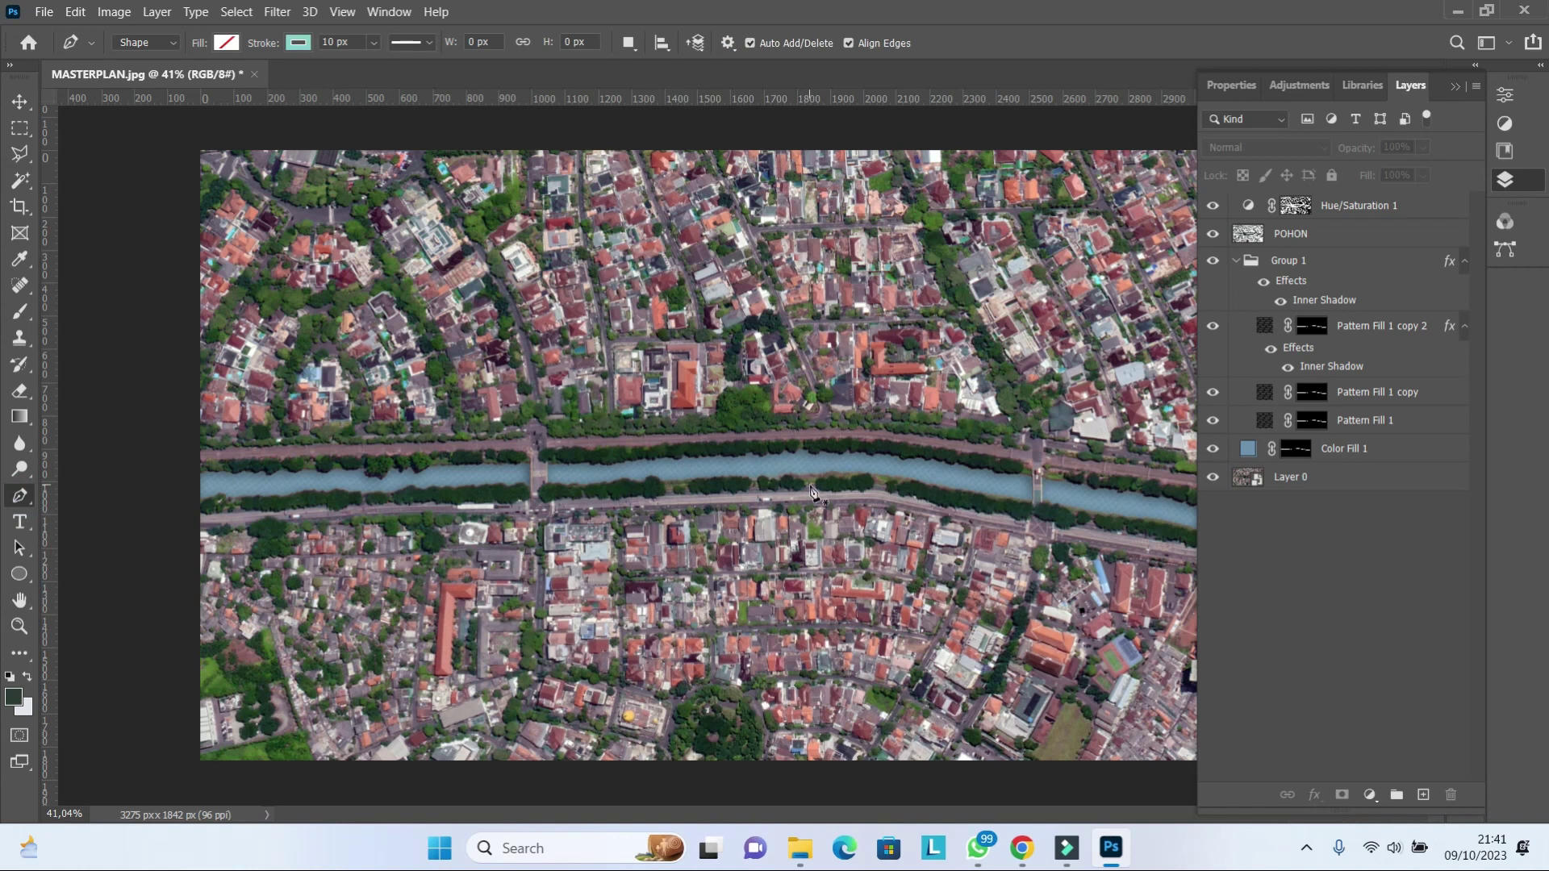
left_click(1353, 209)
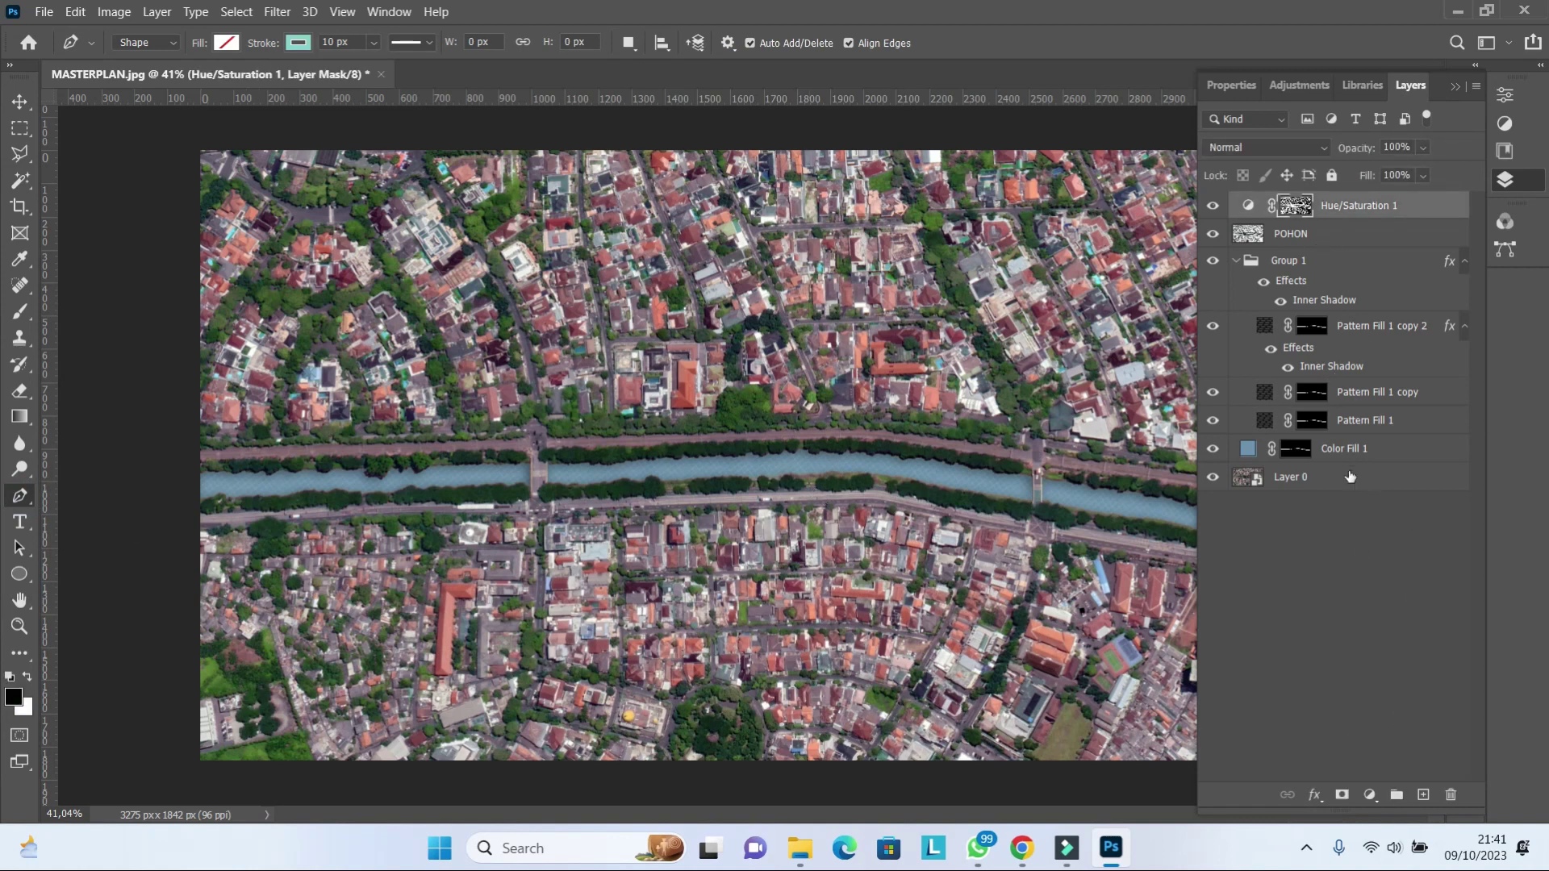
left_click(1350, 477)
left_click(277, 11)
left_click(365, 148)
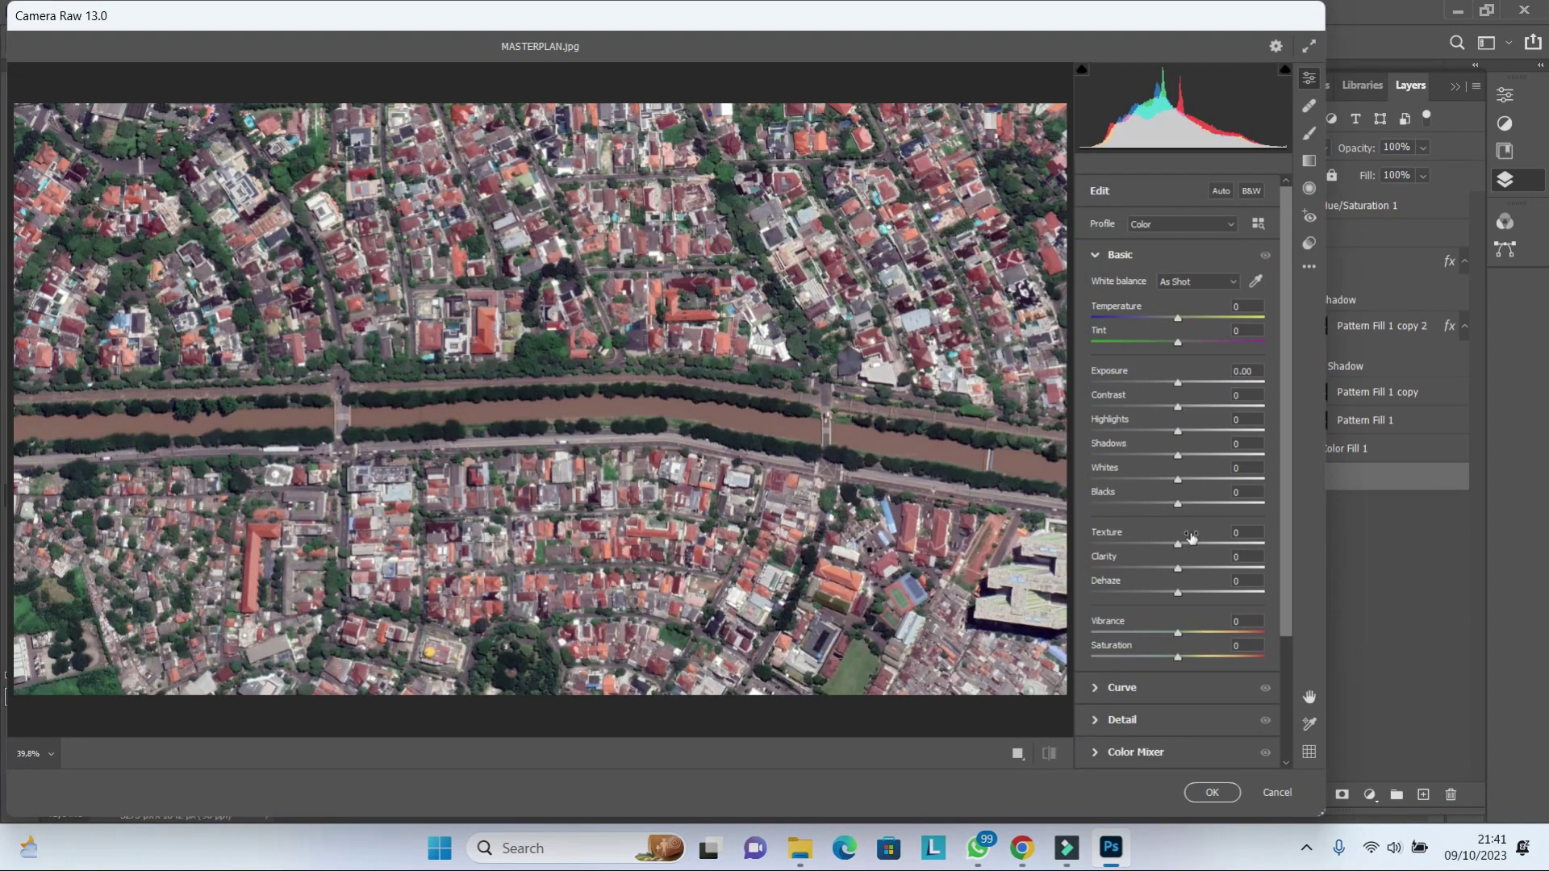
mouse_move(1184, 637)
left_mouse_down()
mouse_move(1128, 634)
mouse_move(1171, 659)
left_mouse_up()
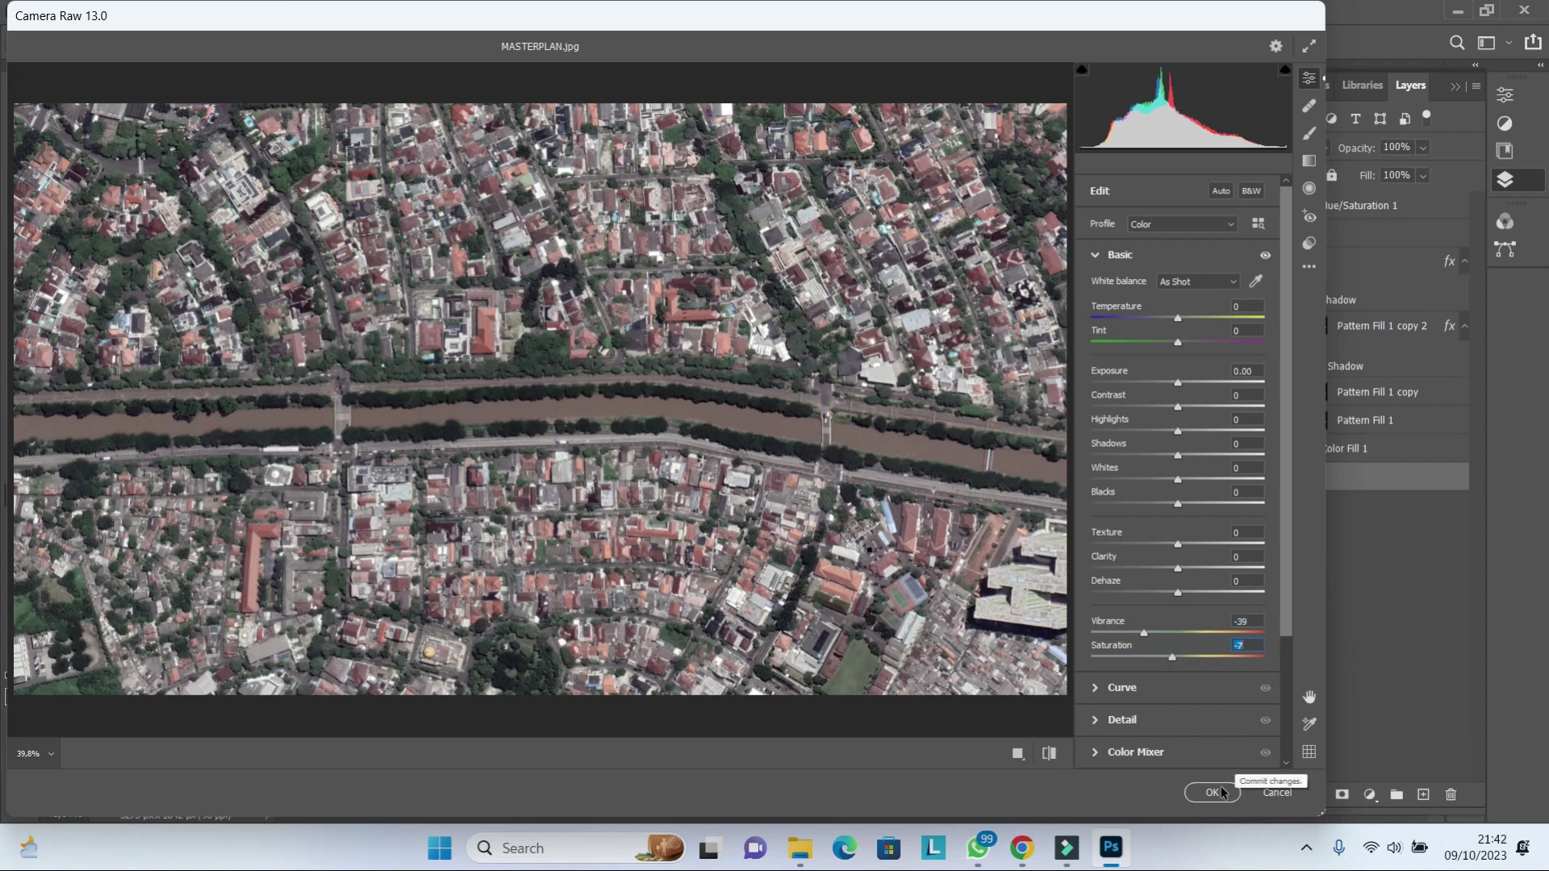
scroll(1127, 719, "down", 1)
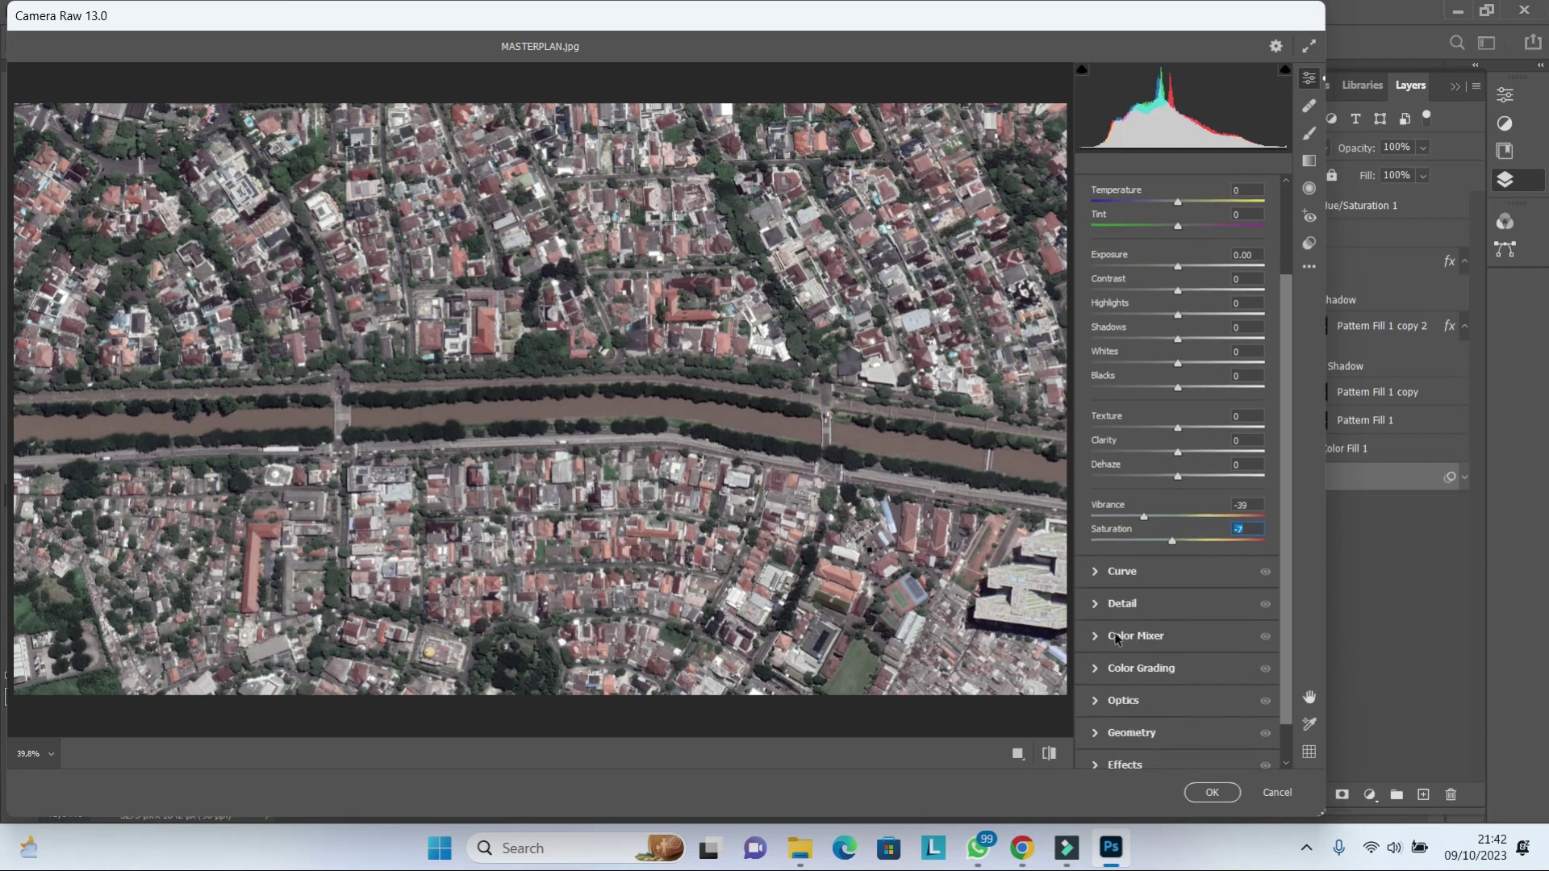
left_click(1121, 571)
mouse_move(1177, 557)
left_mouse_down()
mouse_move(1254, 571)
mouse_move(1218, 561)
mouse_move(1193, 607)
mouse_move(1202, 631)
left_mouse_up()
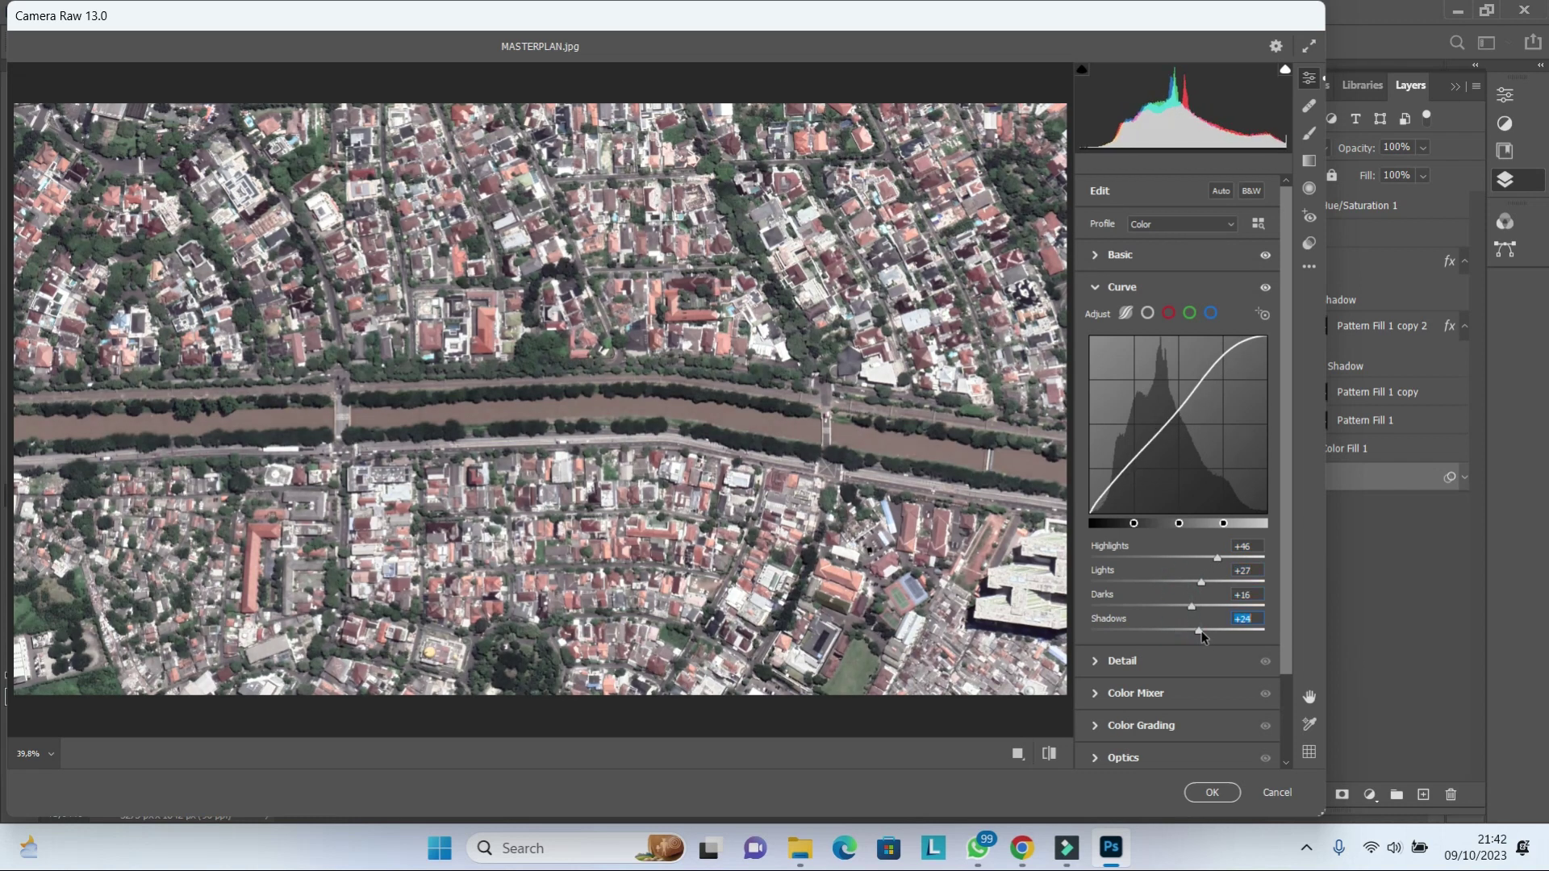
left_click(1212, 792)
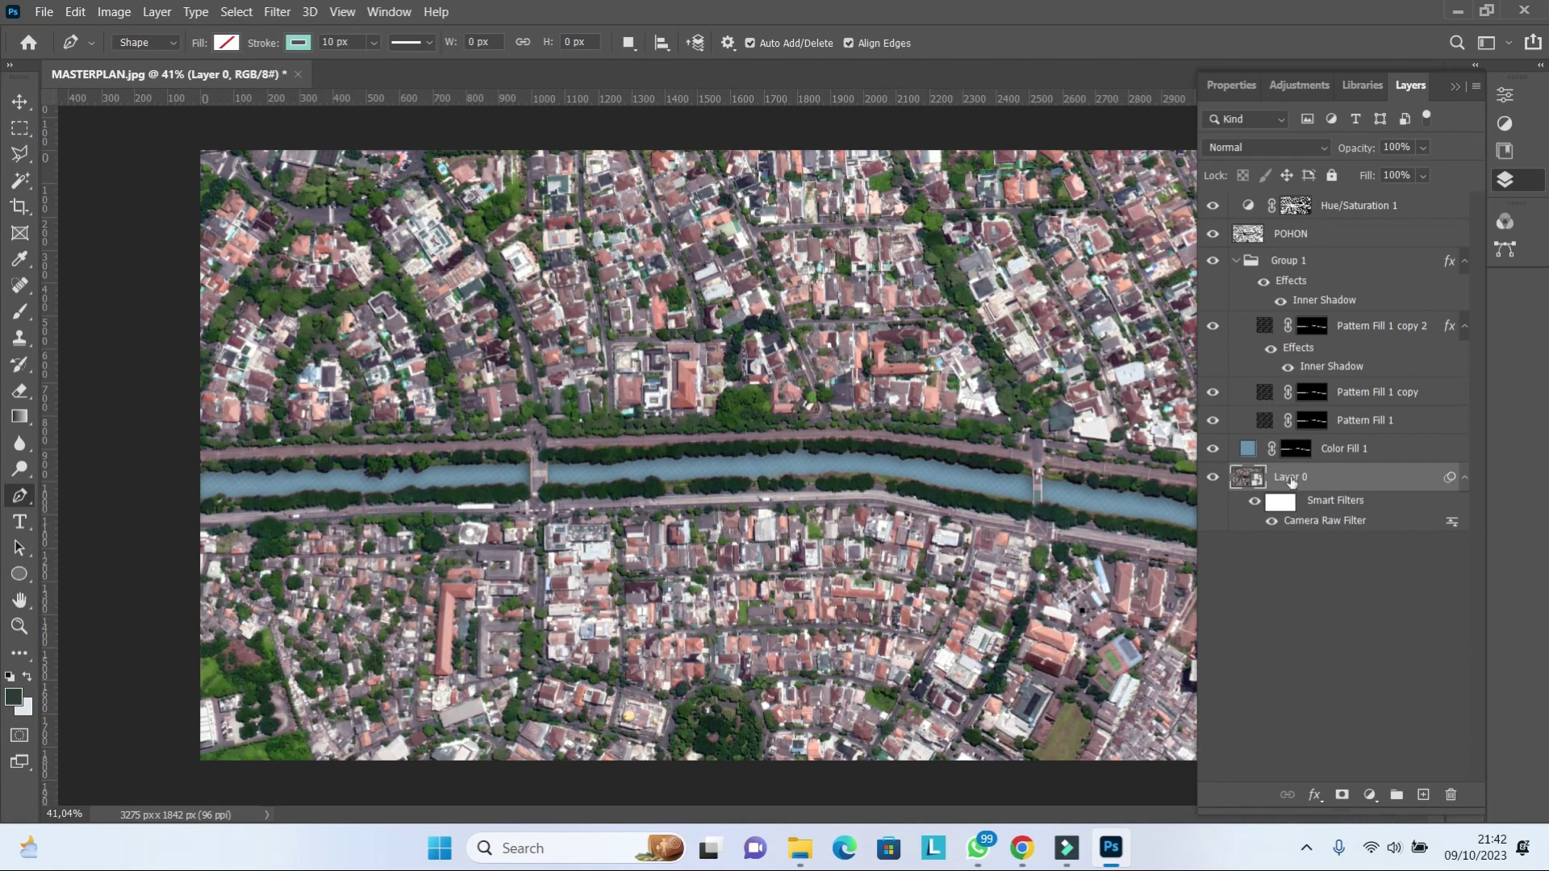
- Add a white Solid Color fill layer above the base photo
left_click(1369, 795)
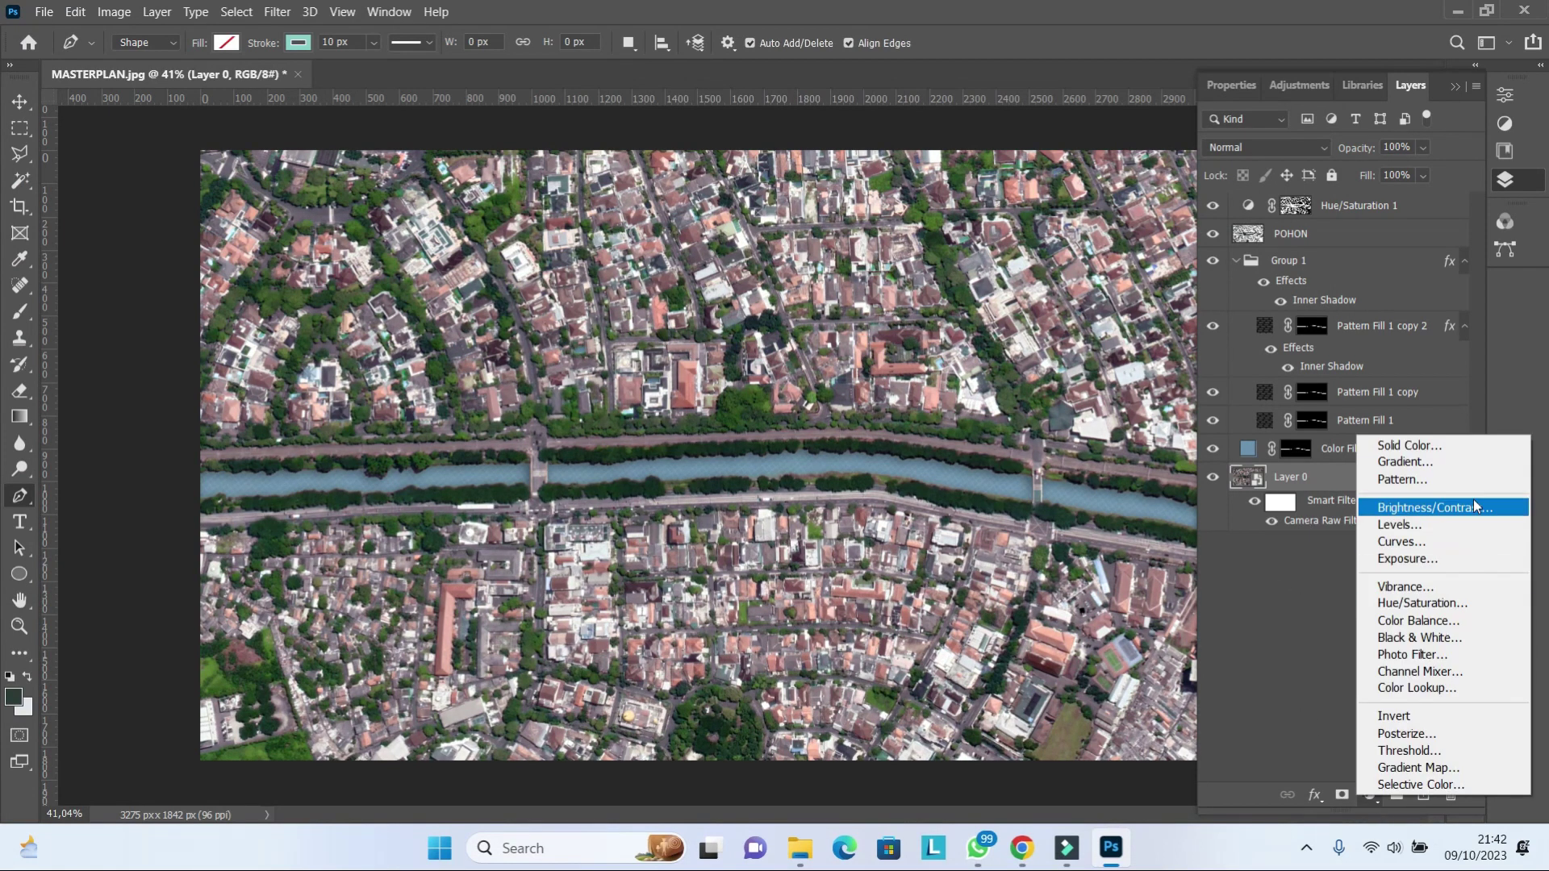
left_click(1450, 446)
left_click(958, 482)
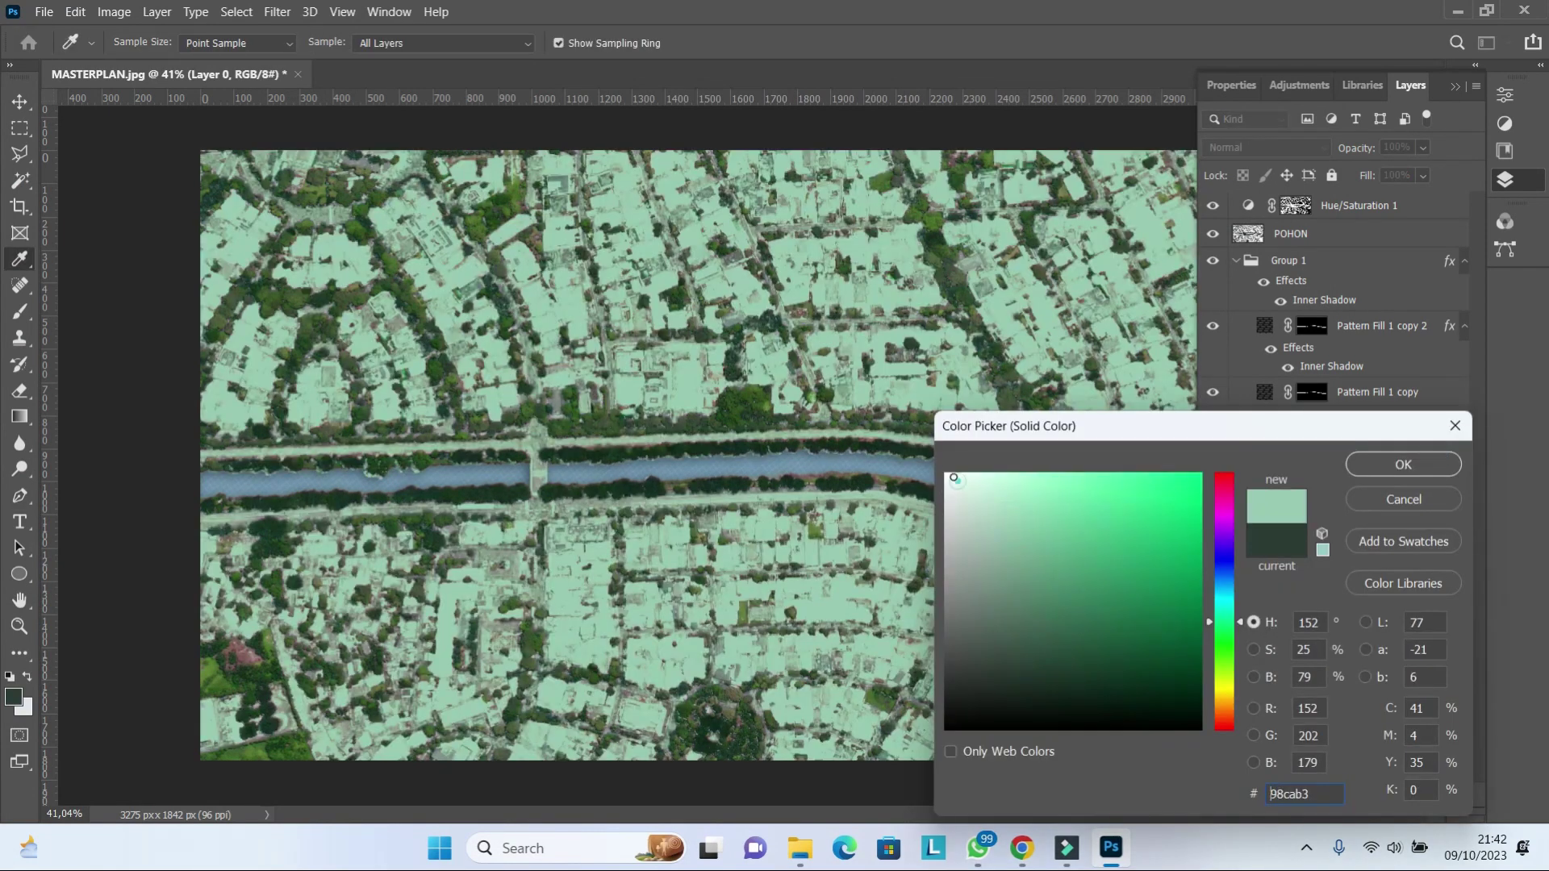
left_click_drag(958, 481, 946, 475)
left_click(1402, 466)
- Blend the white fill as Overlay at 11% opacity
left_click(1325, 149)
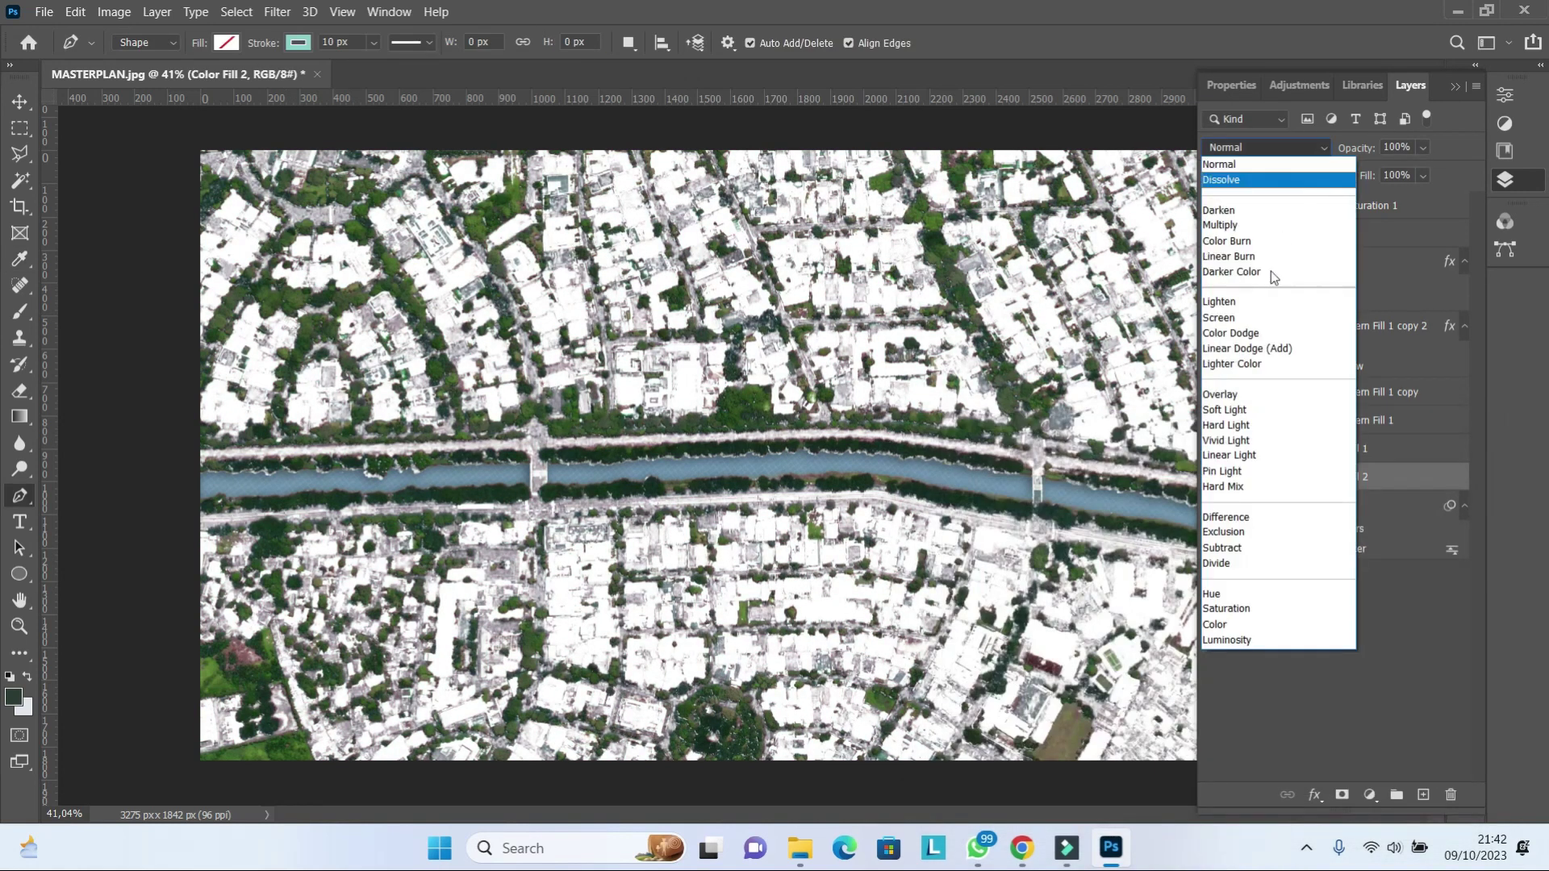
left_click(1266, 318)
left_click(1296, 150)
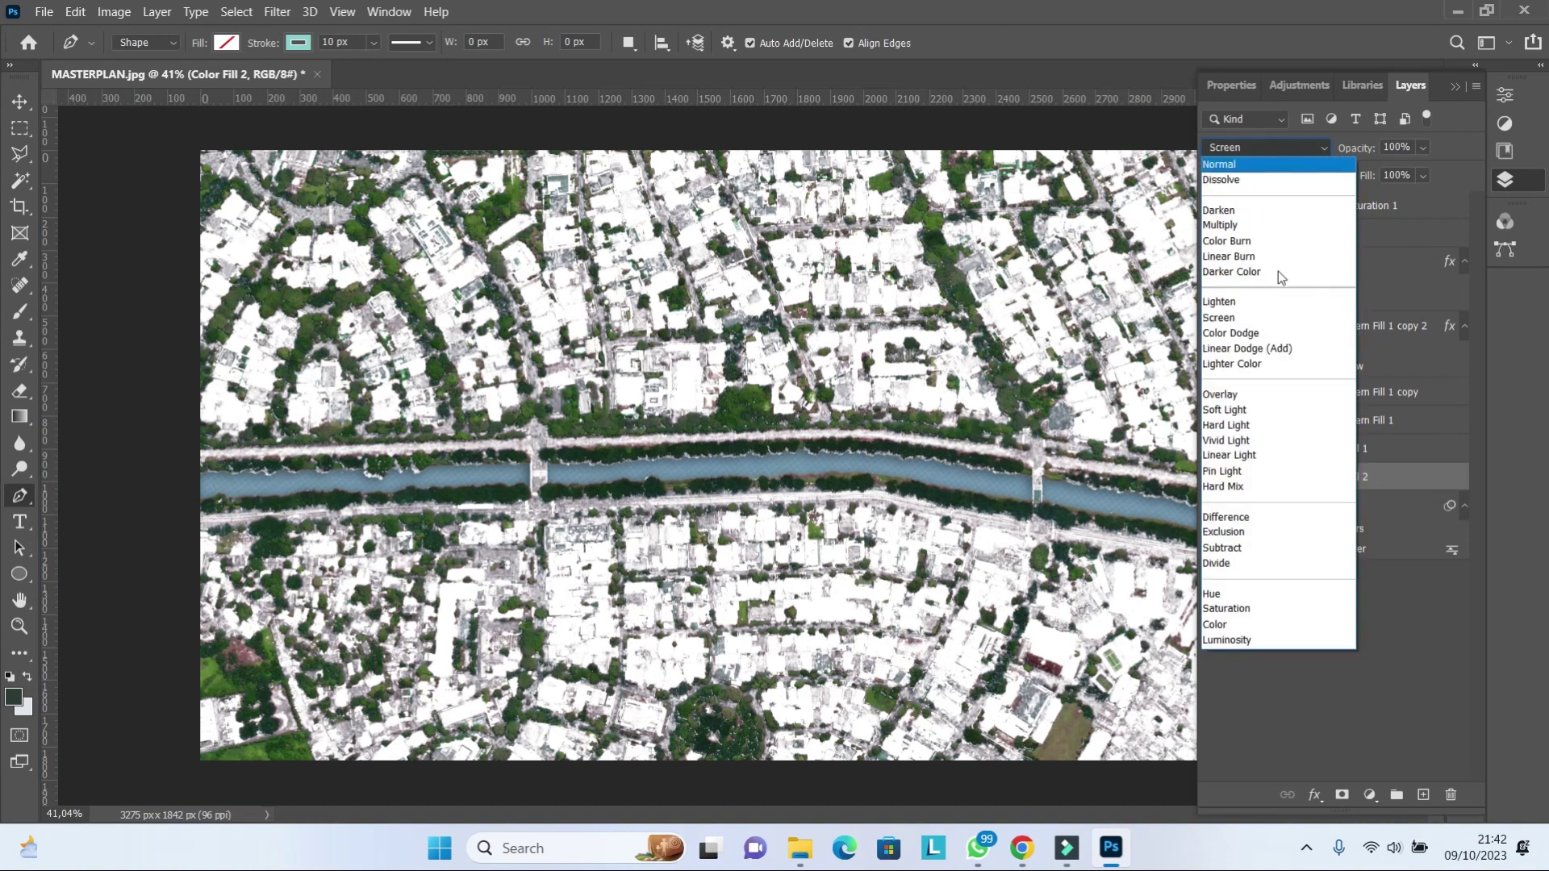
left_click(1240, 396)
left_click_drag(1421, 161, 1358, 177)
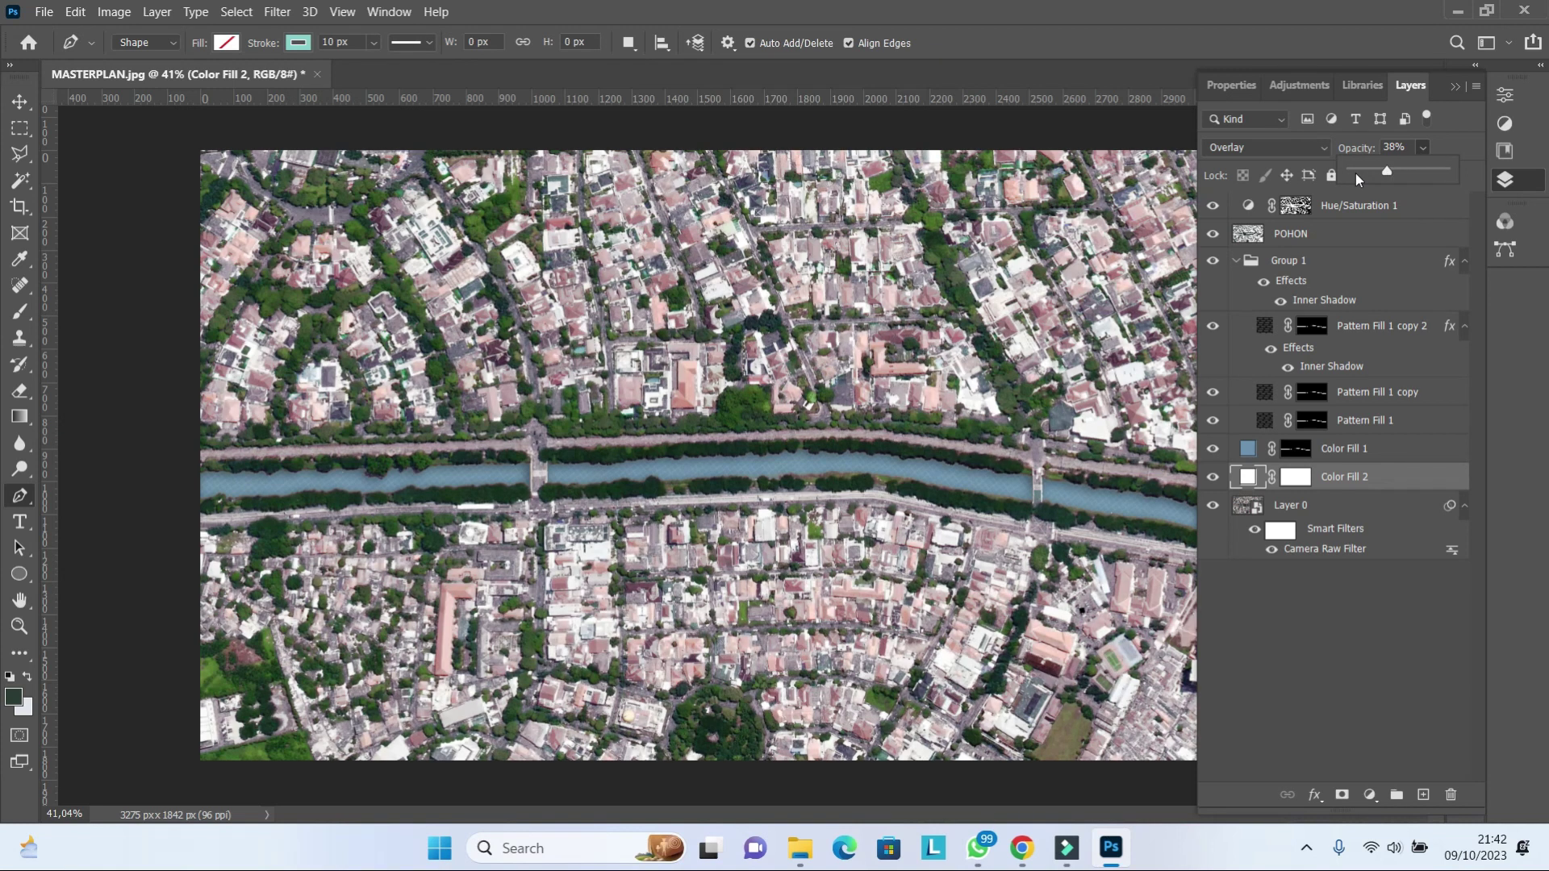
left_click_drag(1358, 171, 1362, 171)
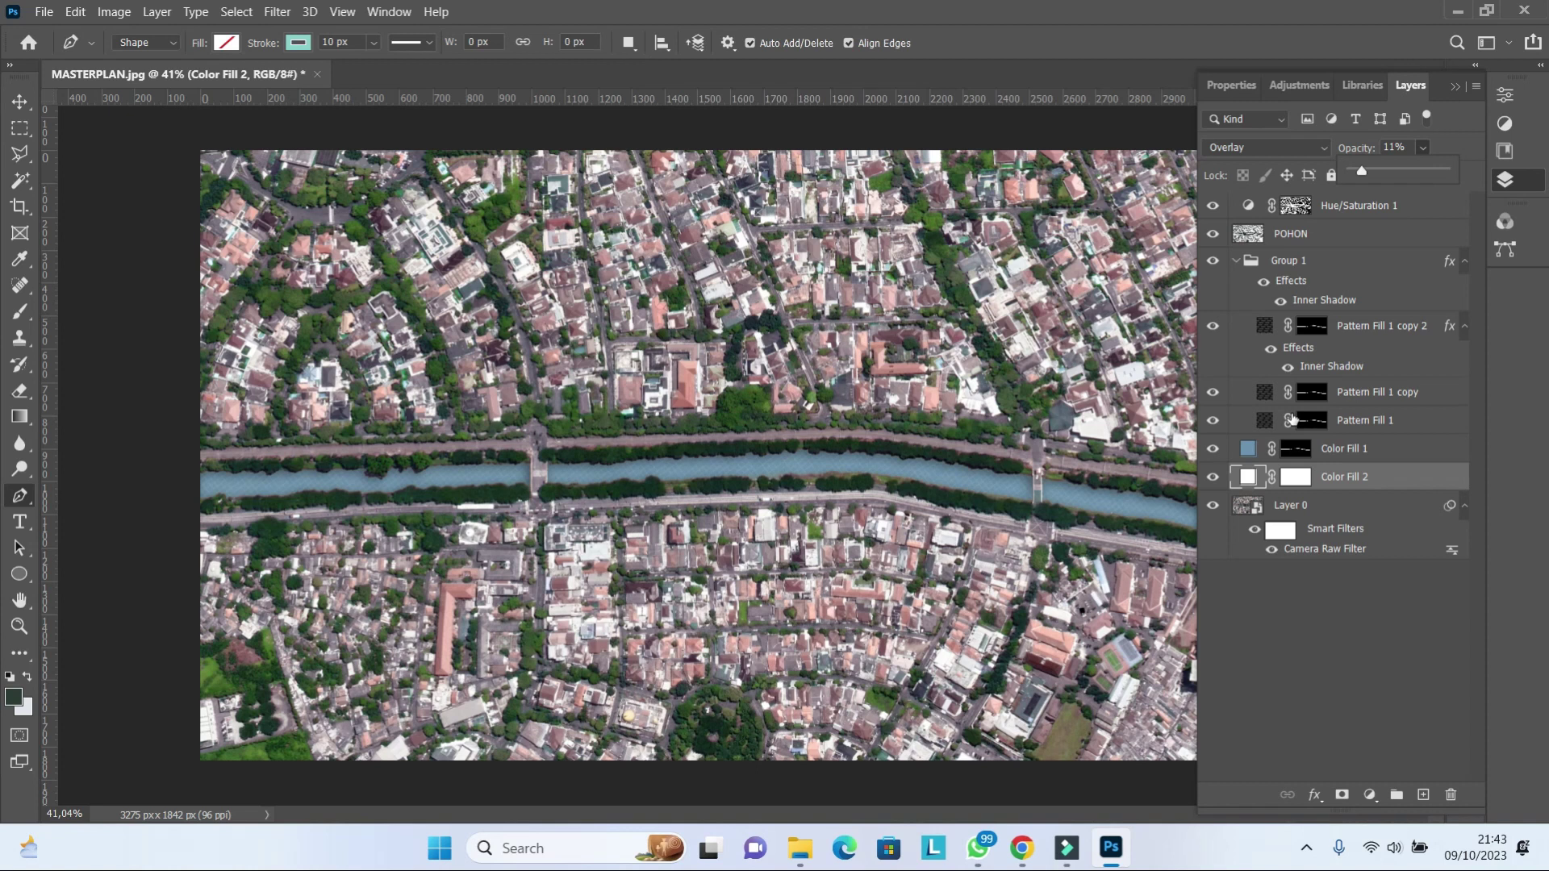
left_click(1362, 210)
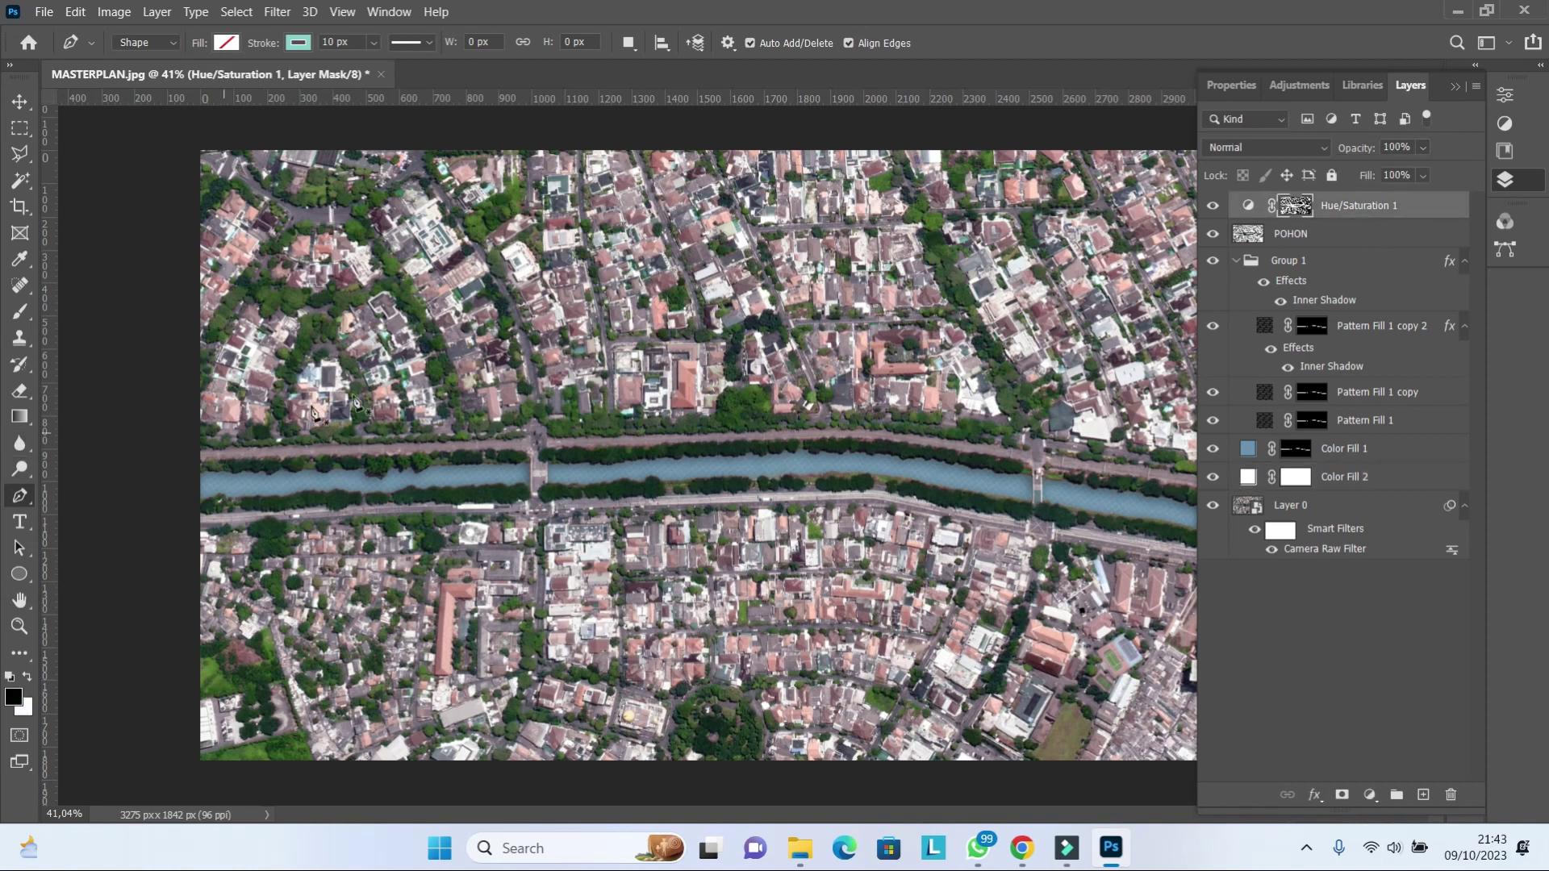
scroll(282, 444, "up", 5)
- Start a road line at the map's left edge with a white stroke
left_click(159, 460)
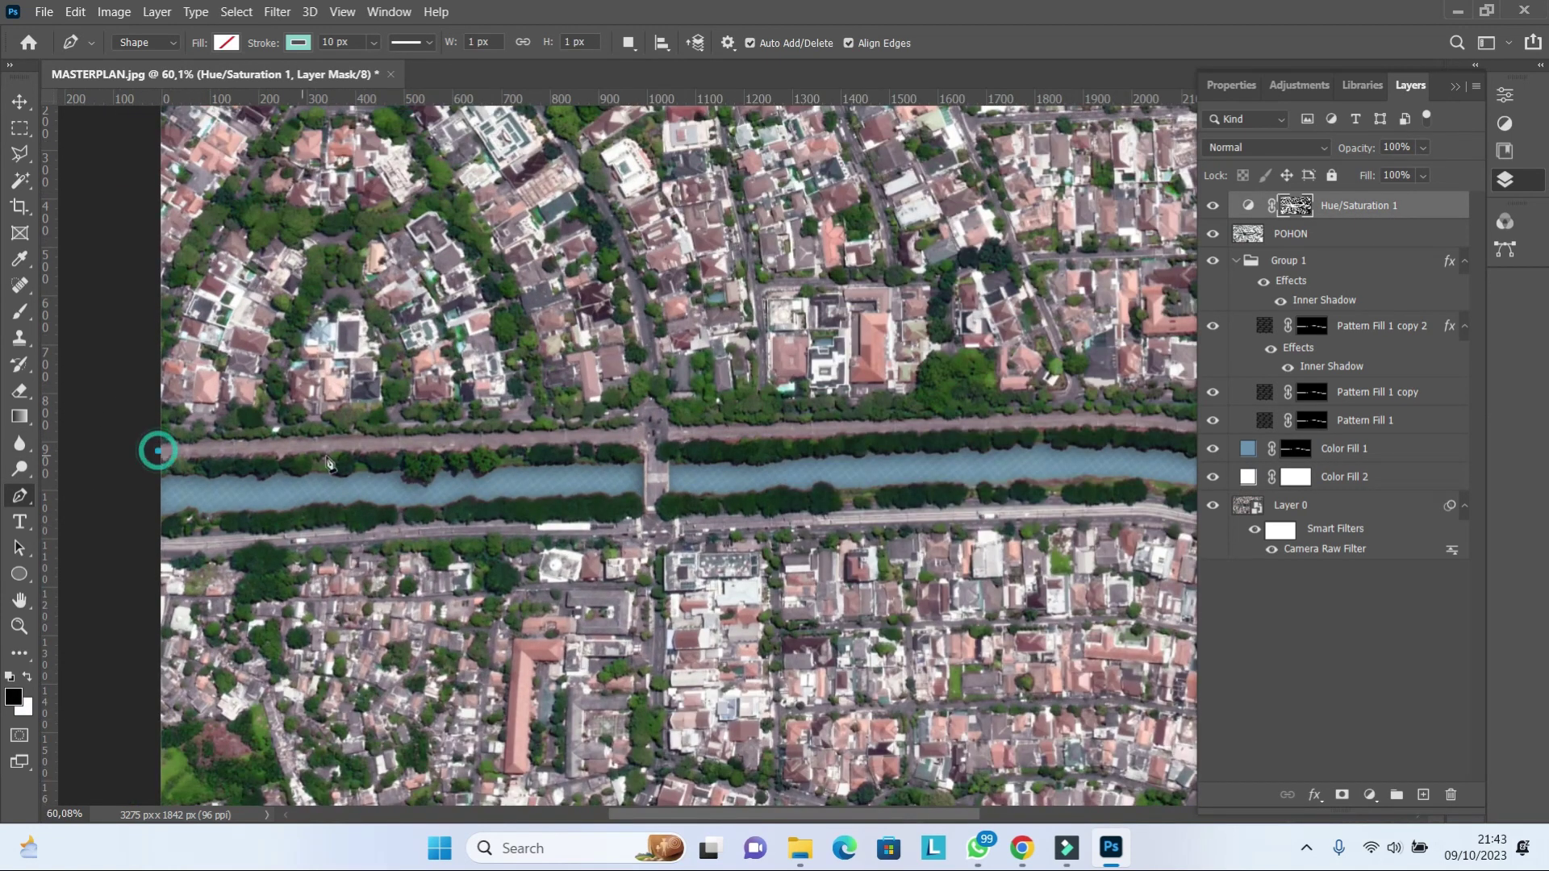
left_click(299, 42)
left_click(172, 147)
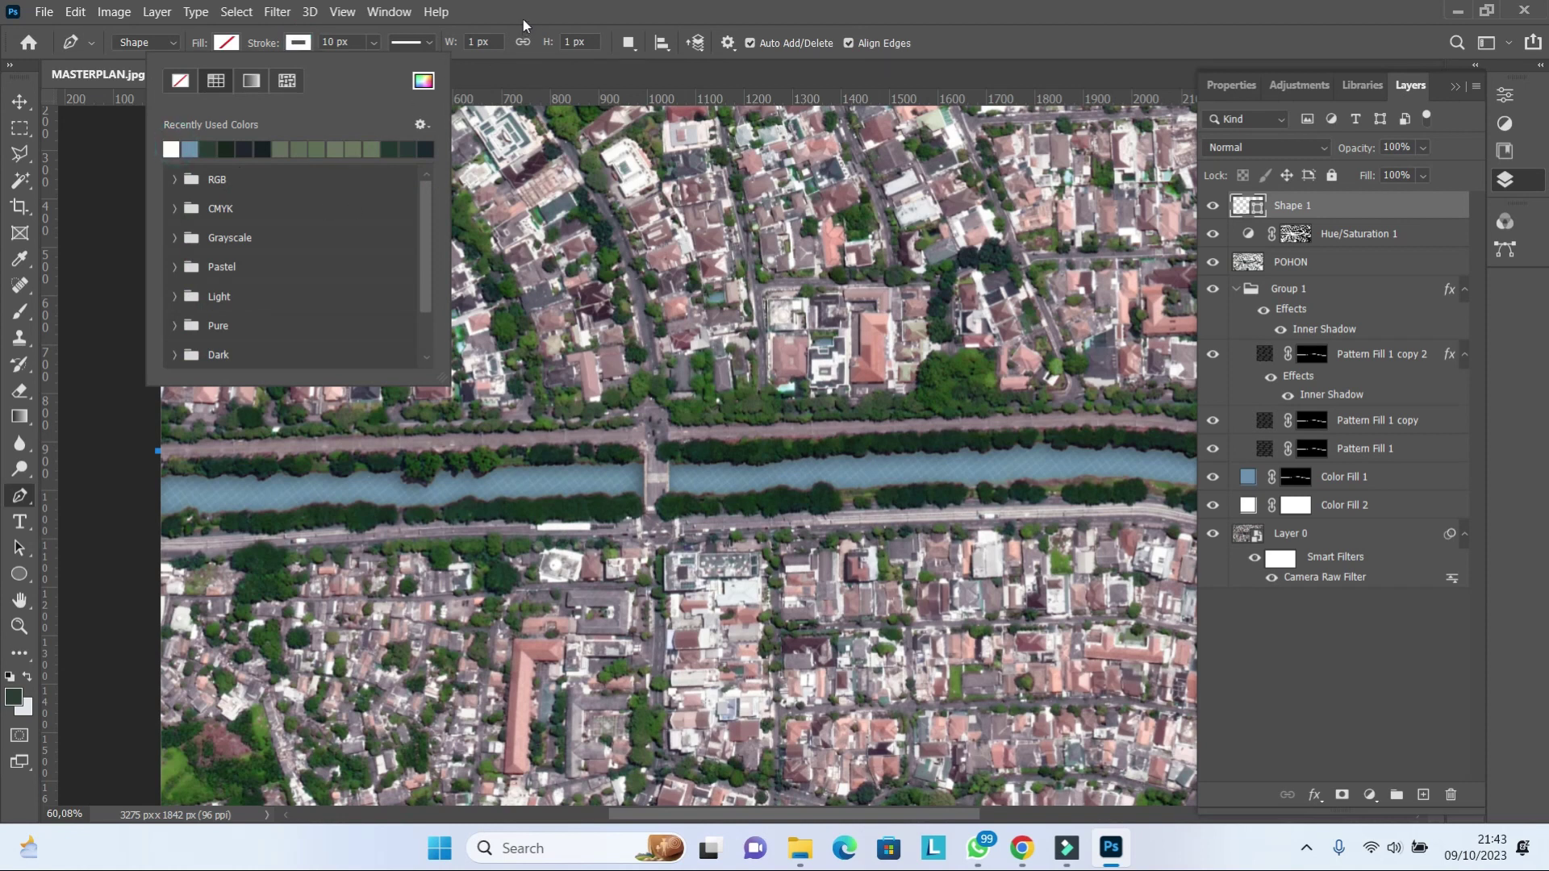
left_click(621, 433)
scroll(613, 446, "down", 3)
scroll(613, 445, "down", 2)
scroll(714, 435, "up", 4)
- Set the road stroke to 15 px and extend white lines along the riverside roads
left_click(715, 435)
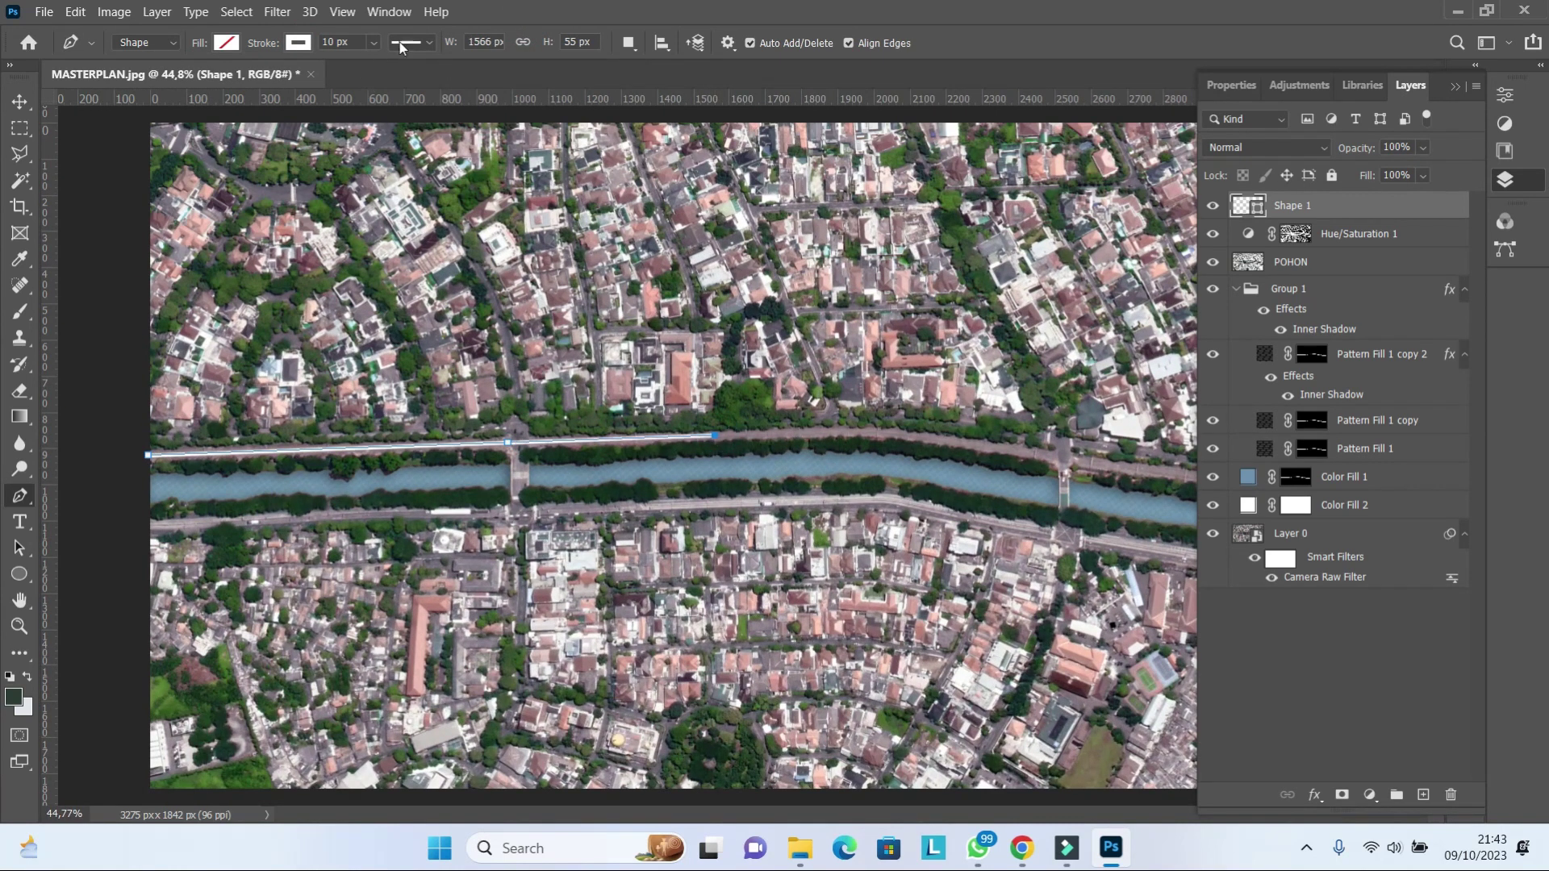
left_click(336, 42)
type("15")
key("Return")
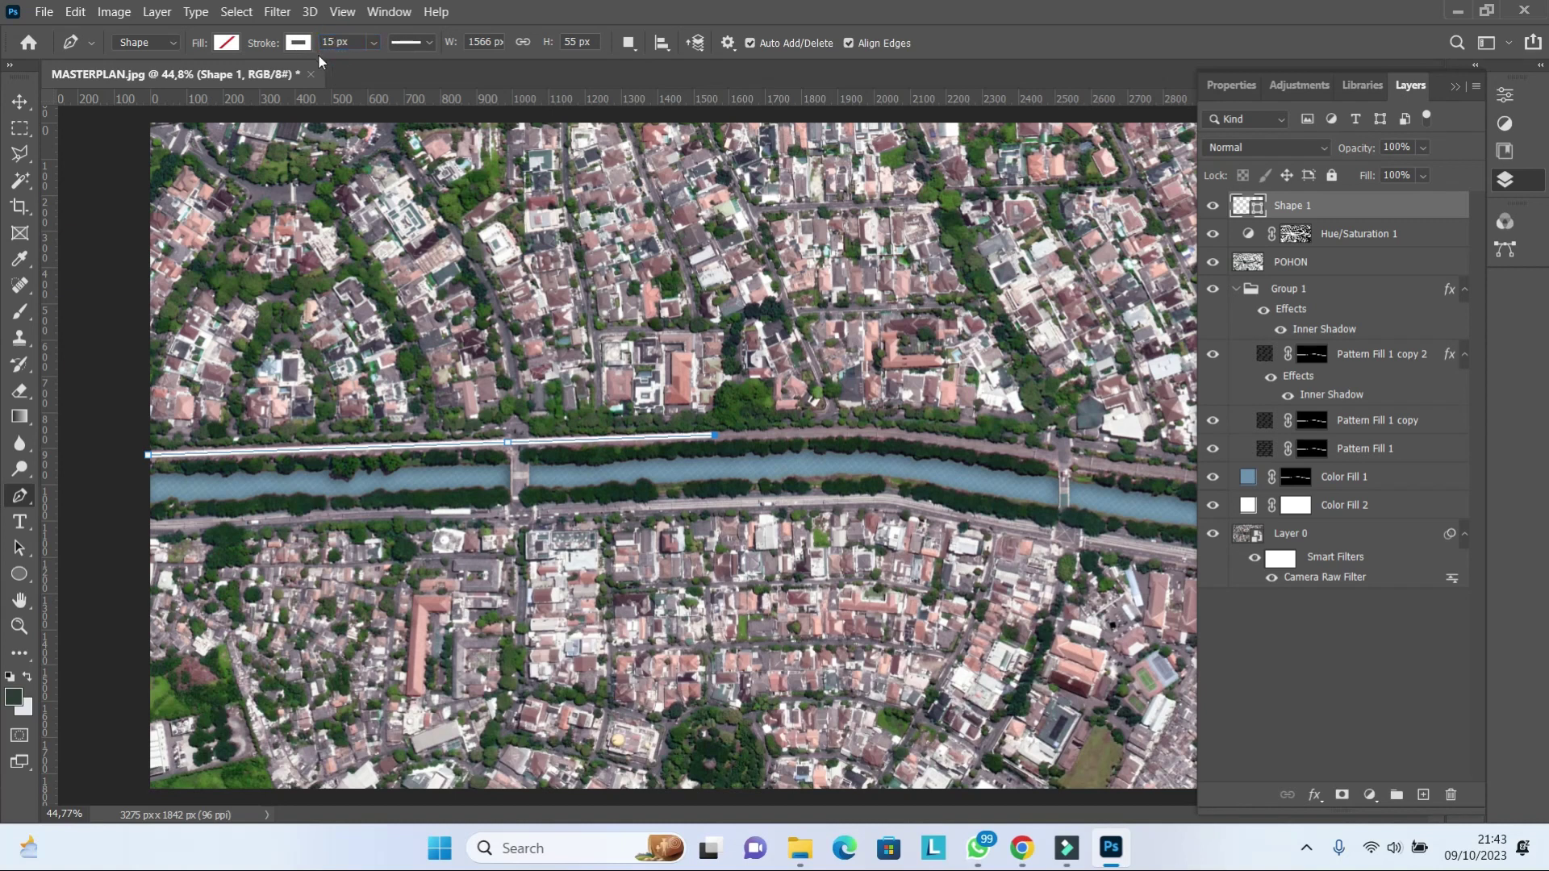
left_click(892, 432)
scroll(685, 468, "down", 3)
scroll(1048, 460, "up", 2)
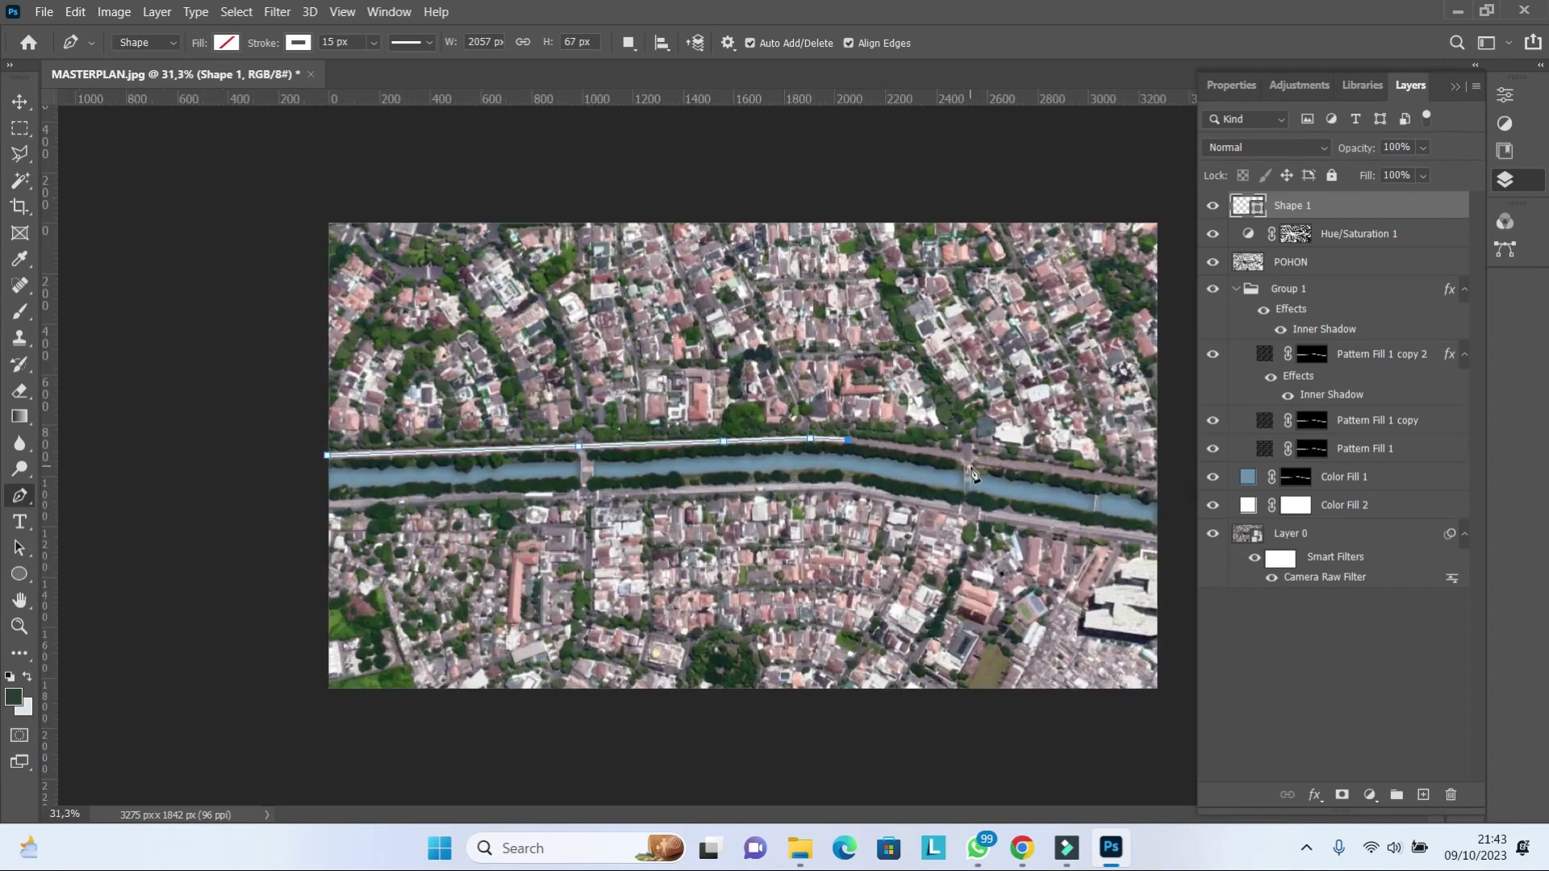
scroll(1060, 462, "up", 1)
scroll(708, 458, "down", 3)
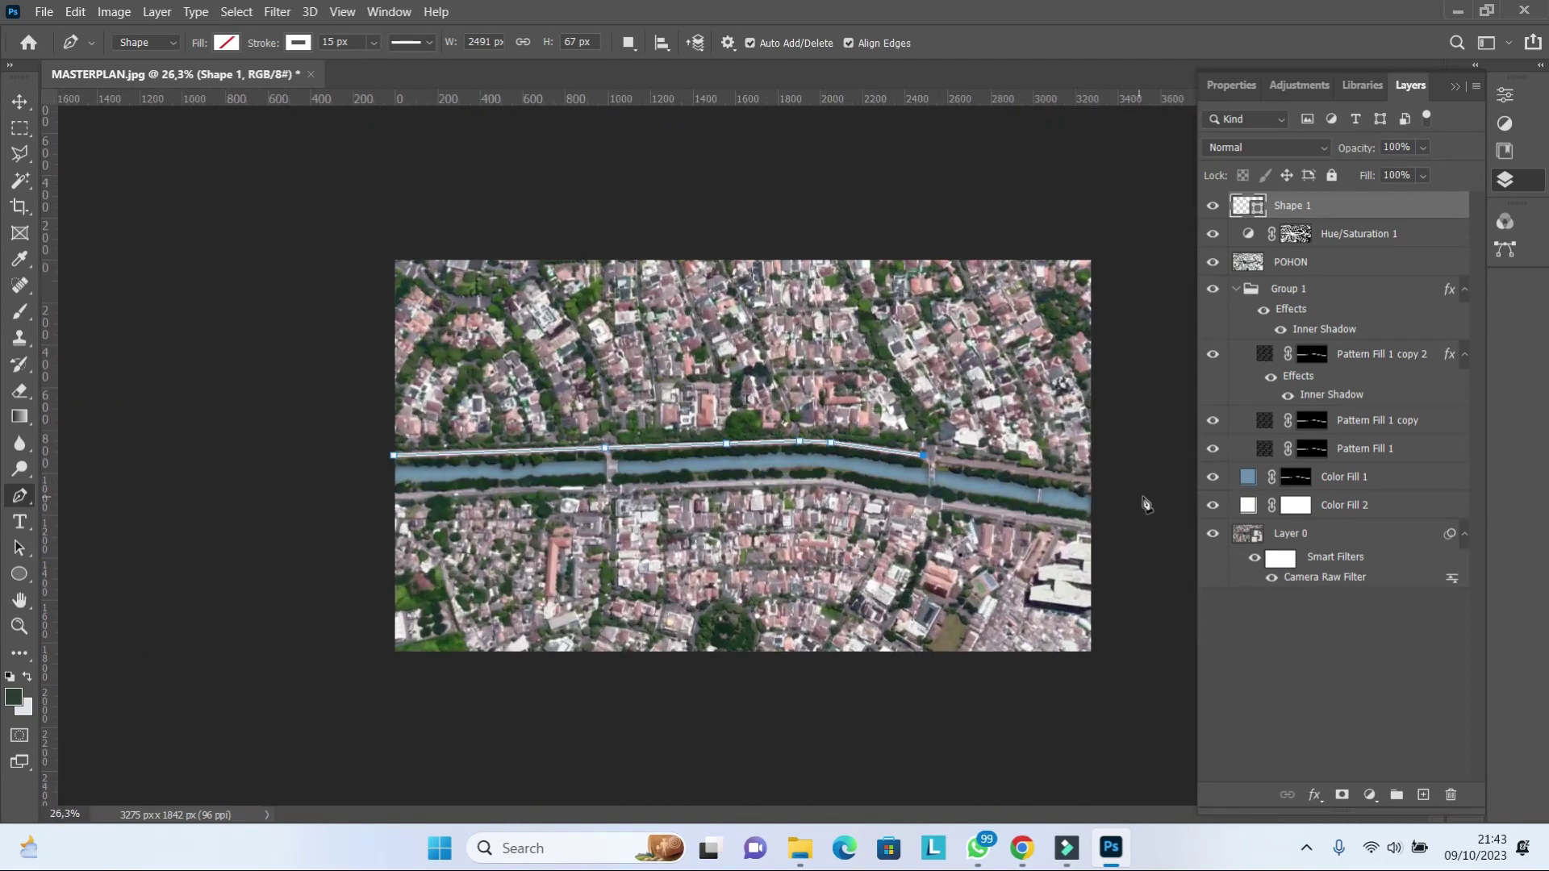
scroll(928, 774, "up", 4)
scroll(912, 482, "right", 5)
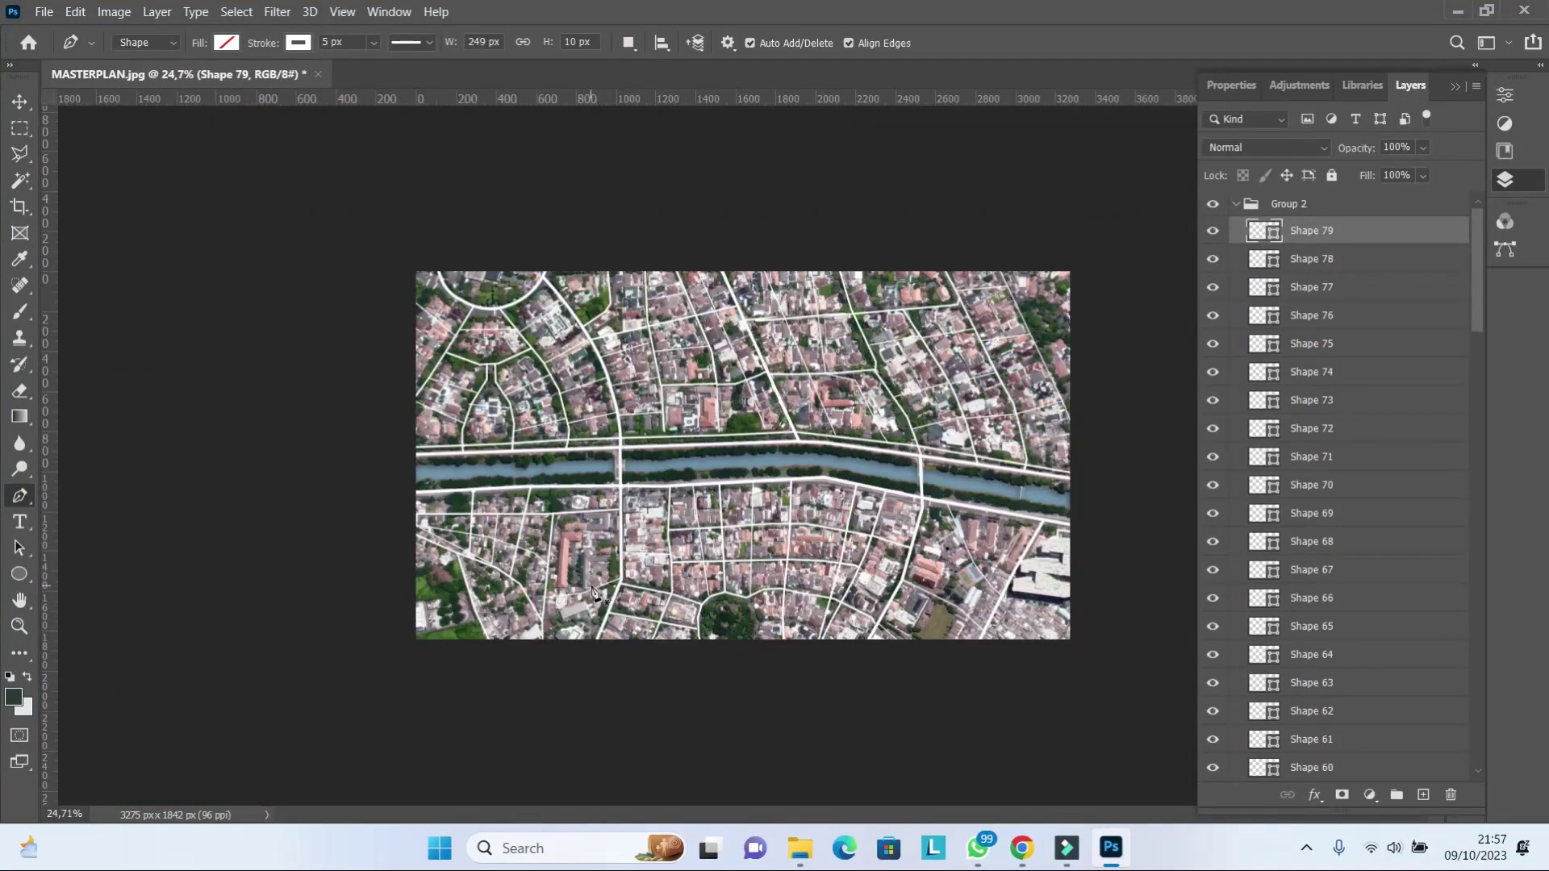
scroll(740, 569, "up", 3)
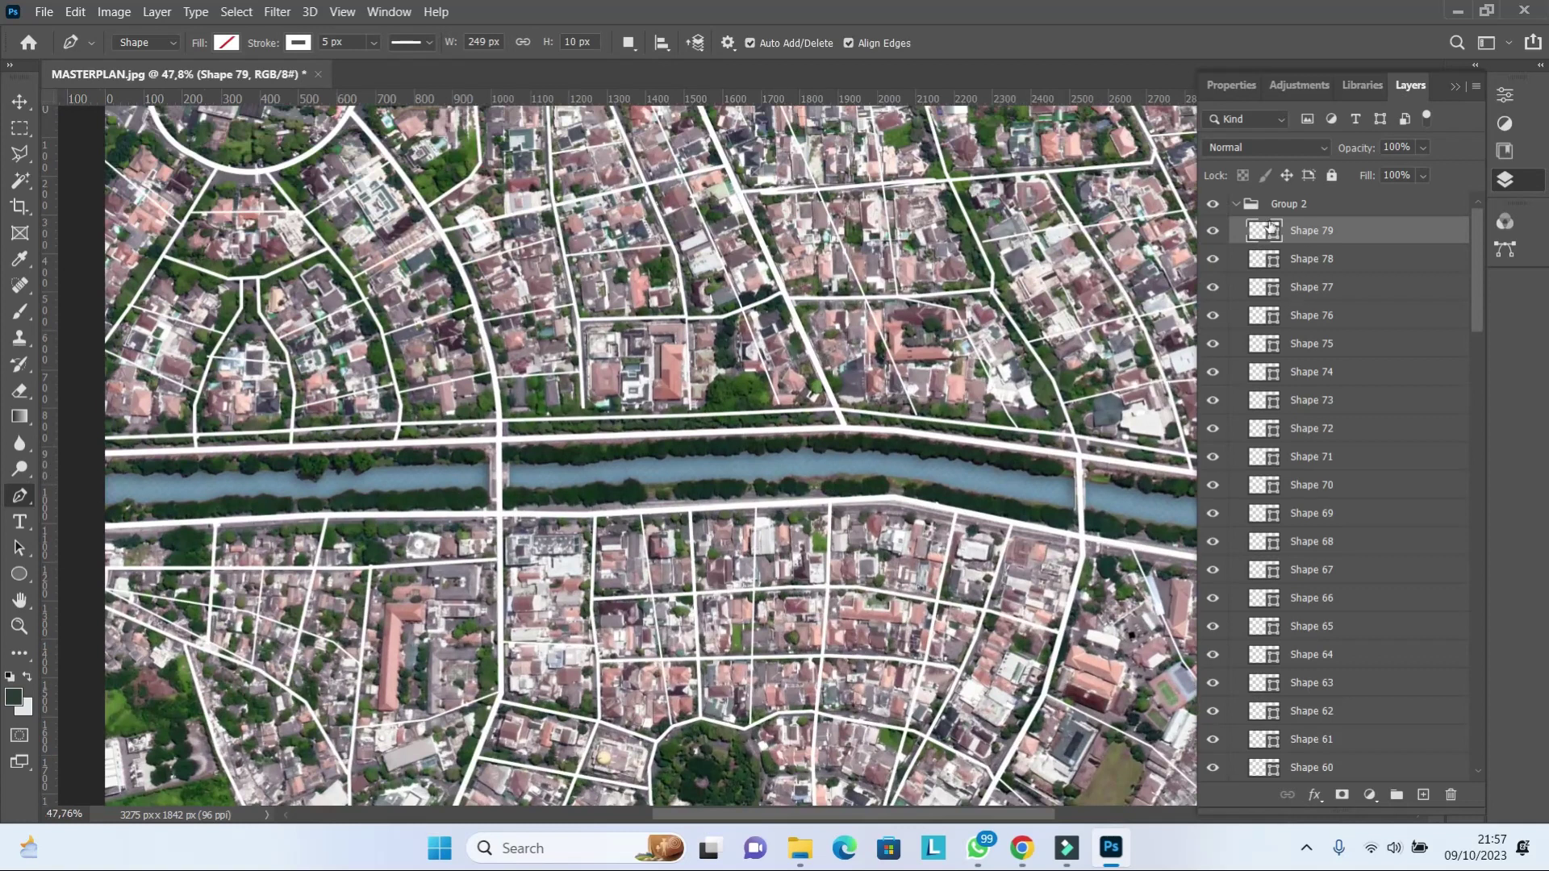
- Add a Drop Shadow to Group 2: 83% opacity, 11 px distance, 35 px size
left_click(1238, 205)
left_click(1314, 795)
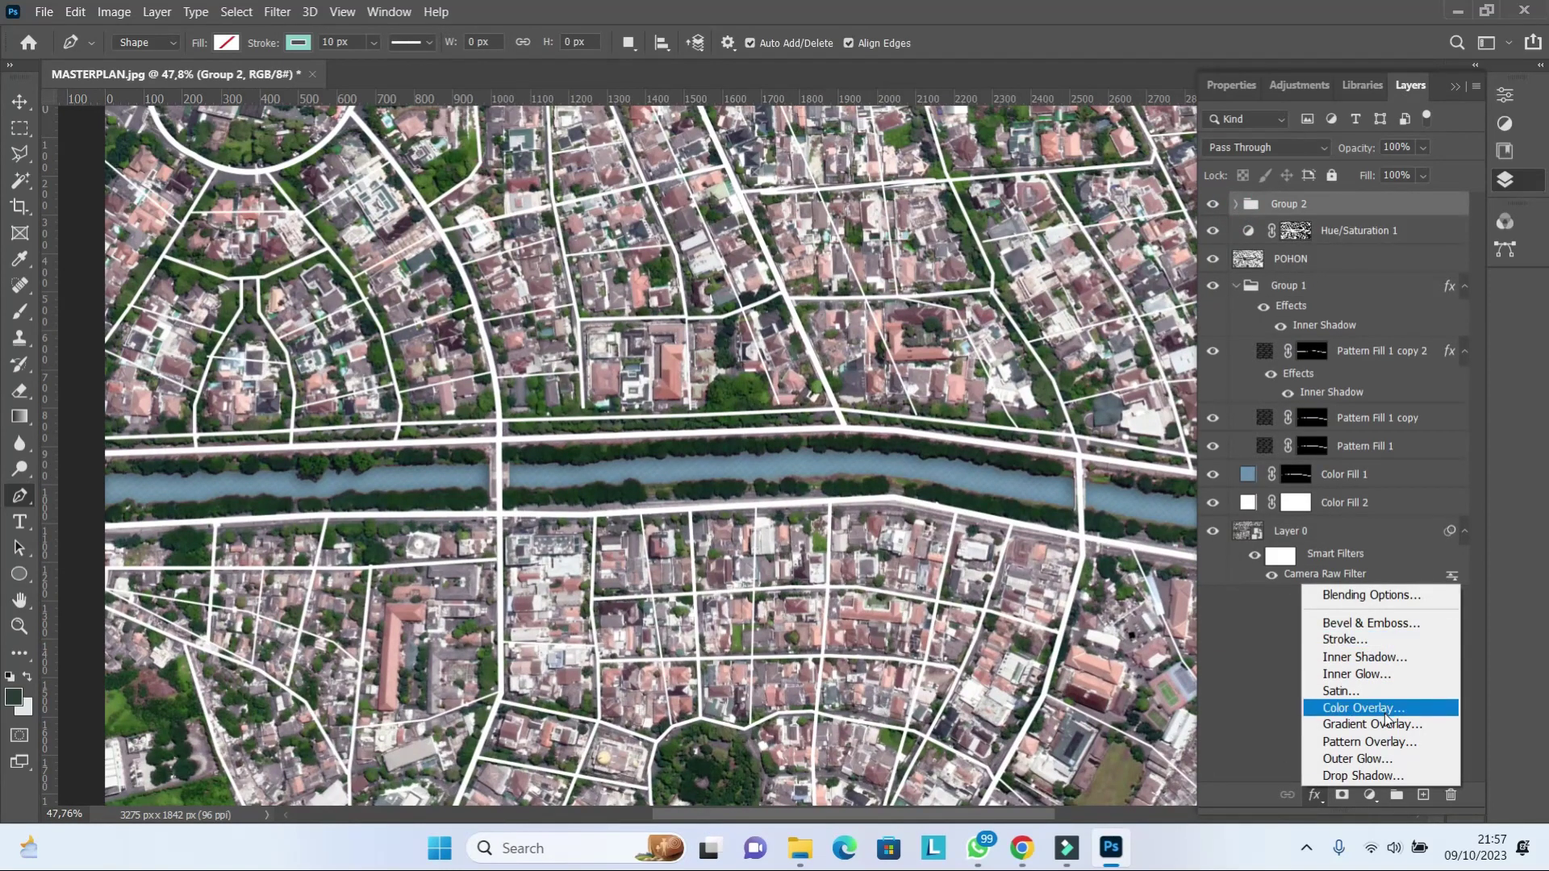
left_click(1383, 775)
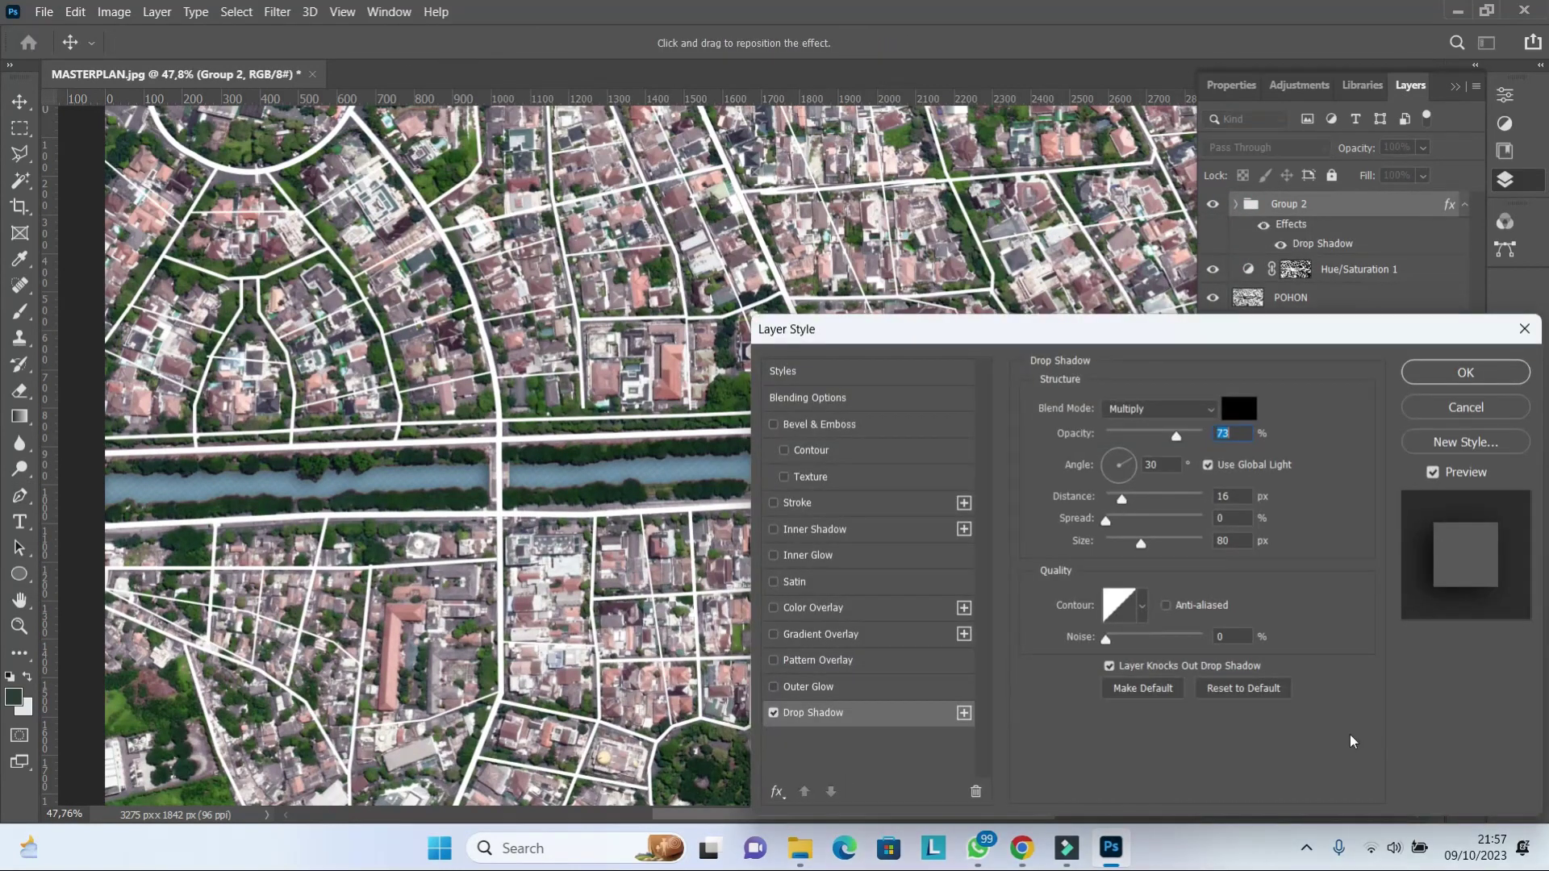
mouse_move(1123, 504)
left_mouse_down()
mouse_move(1122, 548)
mouse_move(1120, 505)
left_mouse_up()
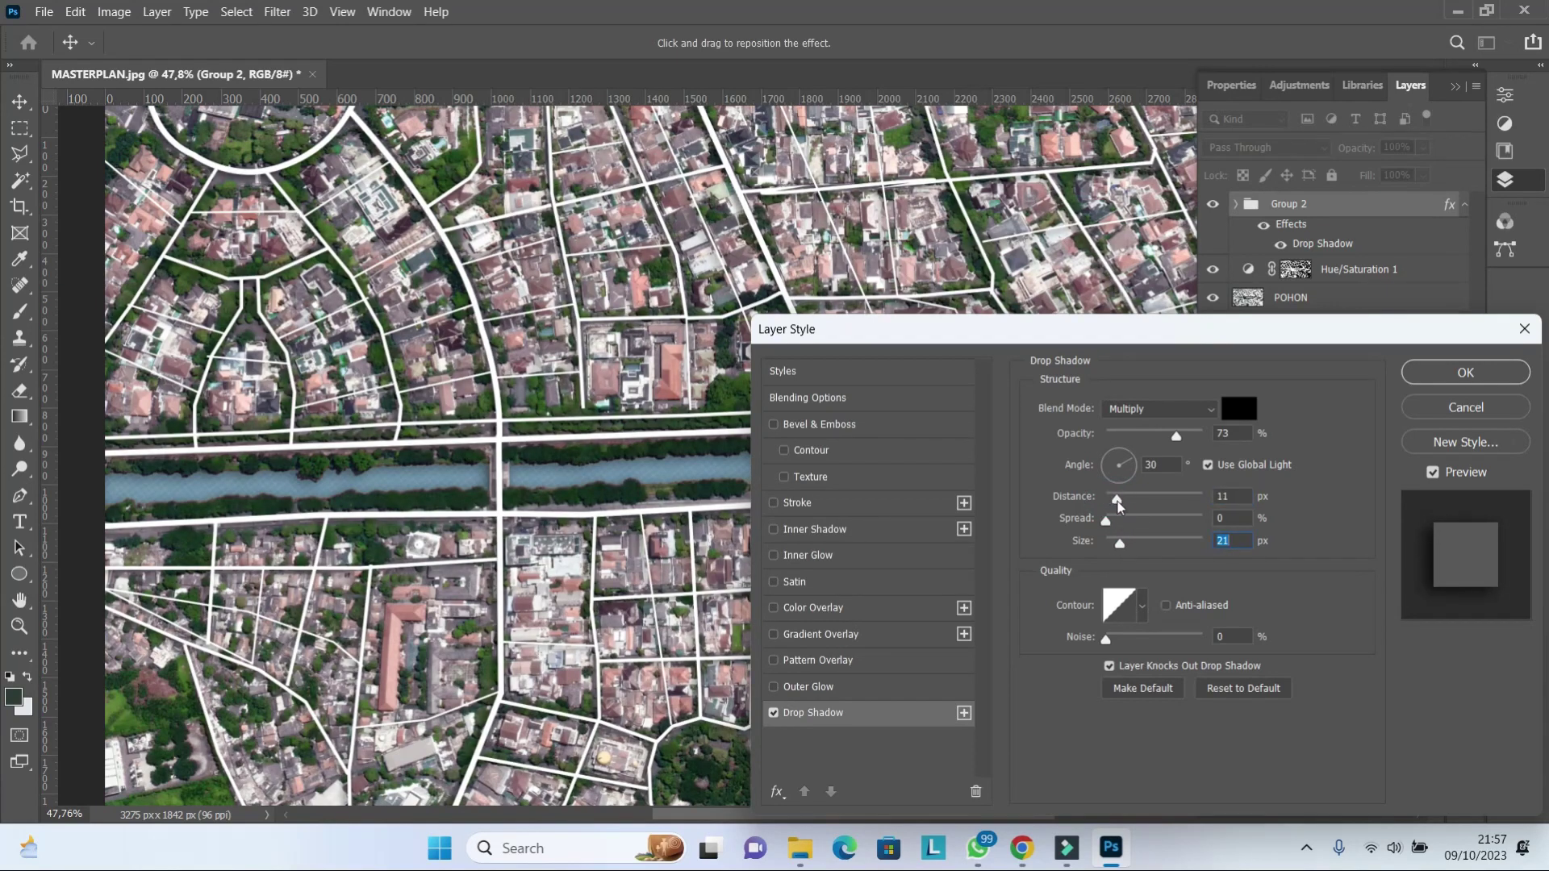
left_click_drag(1123, 545, 1126, 545)
left_click(1188, 436)
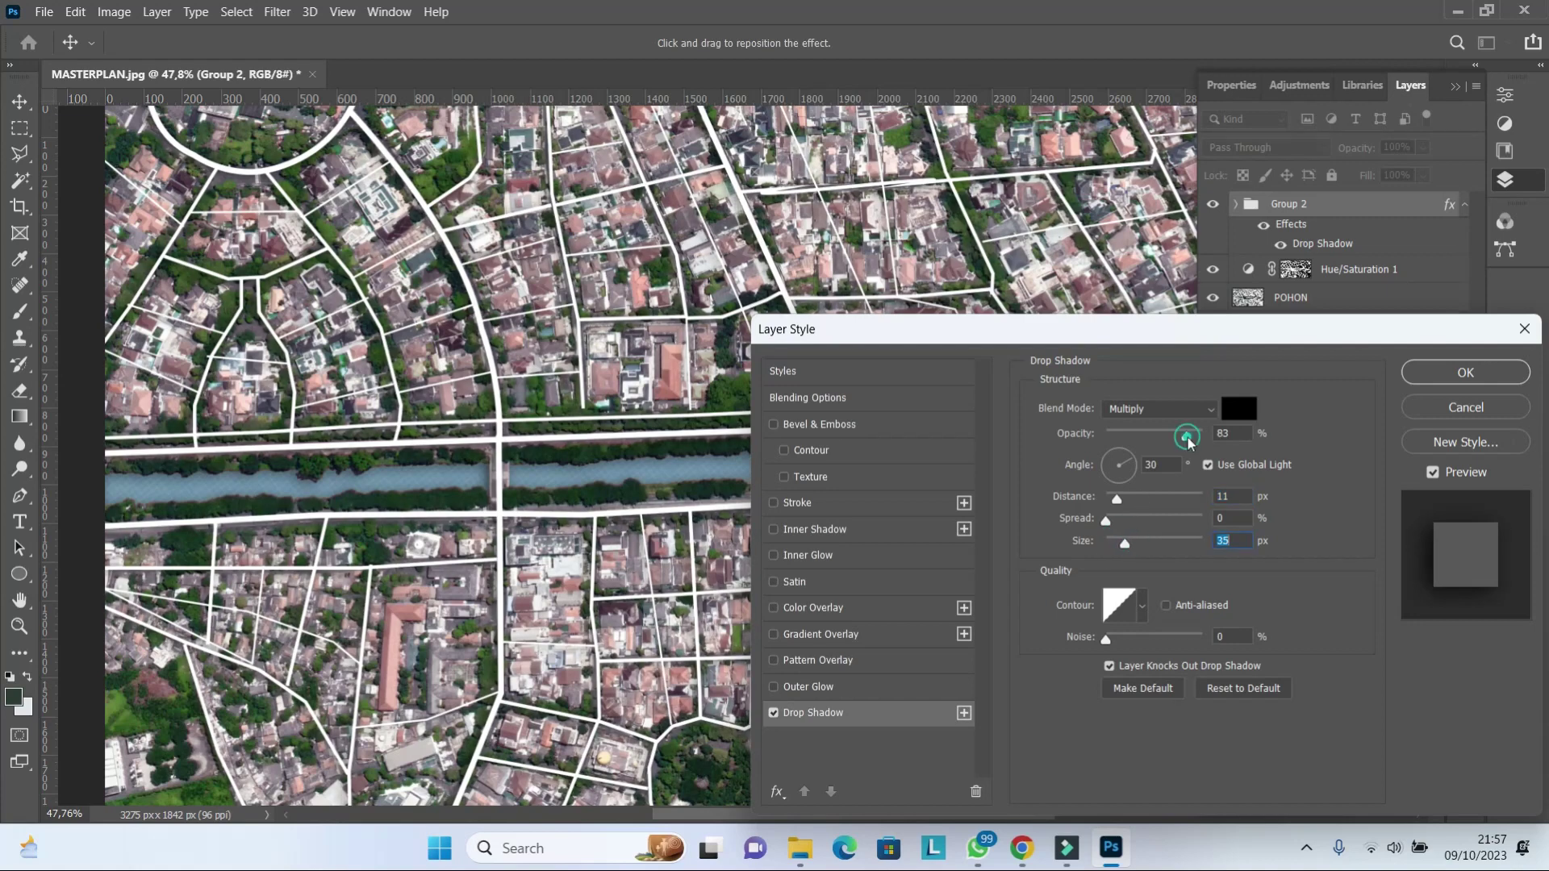
left_click(1465, 373)
scroll(236, 467, "down", 3)
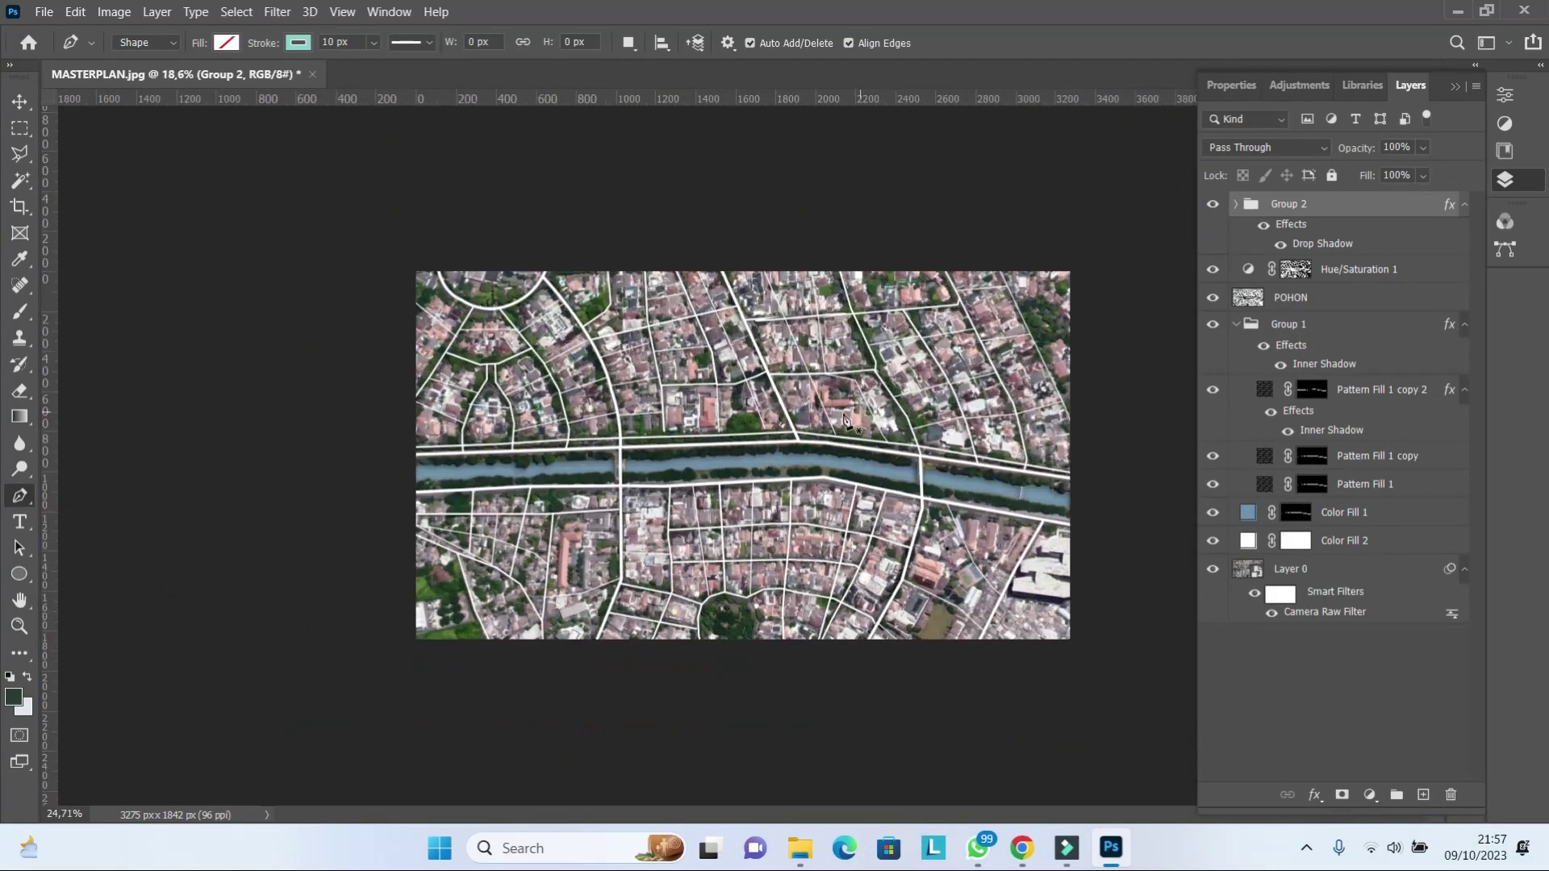
scroll(237, 466, "up", 3)
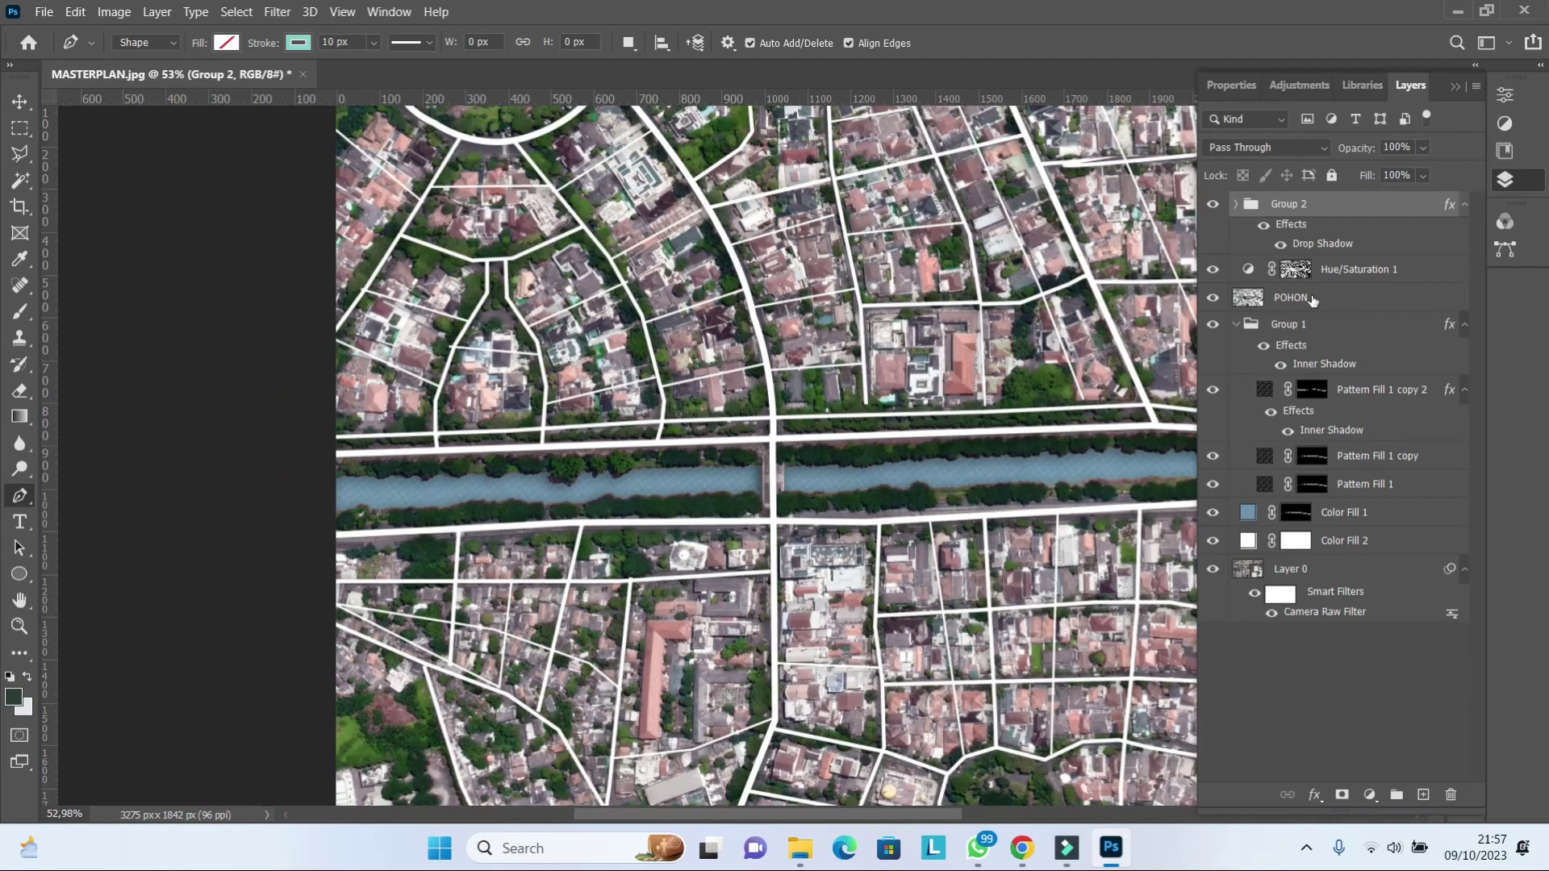
- Convert the POHON tree layer to a smart object for Camera Raw filtering
left_click(1311, 302)
right_click(1311, 303)
left_click(1169, 255)
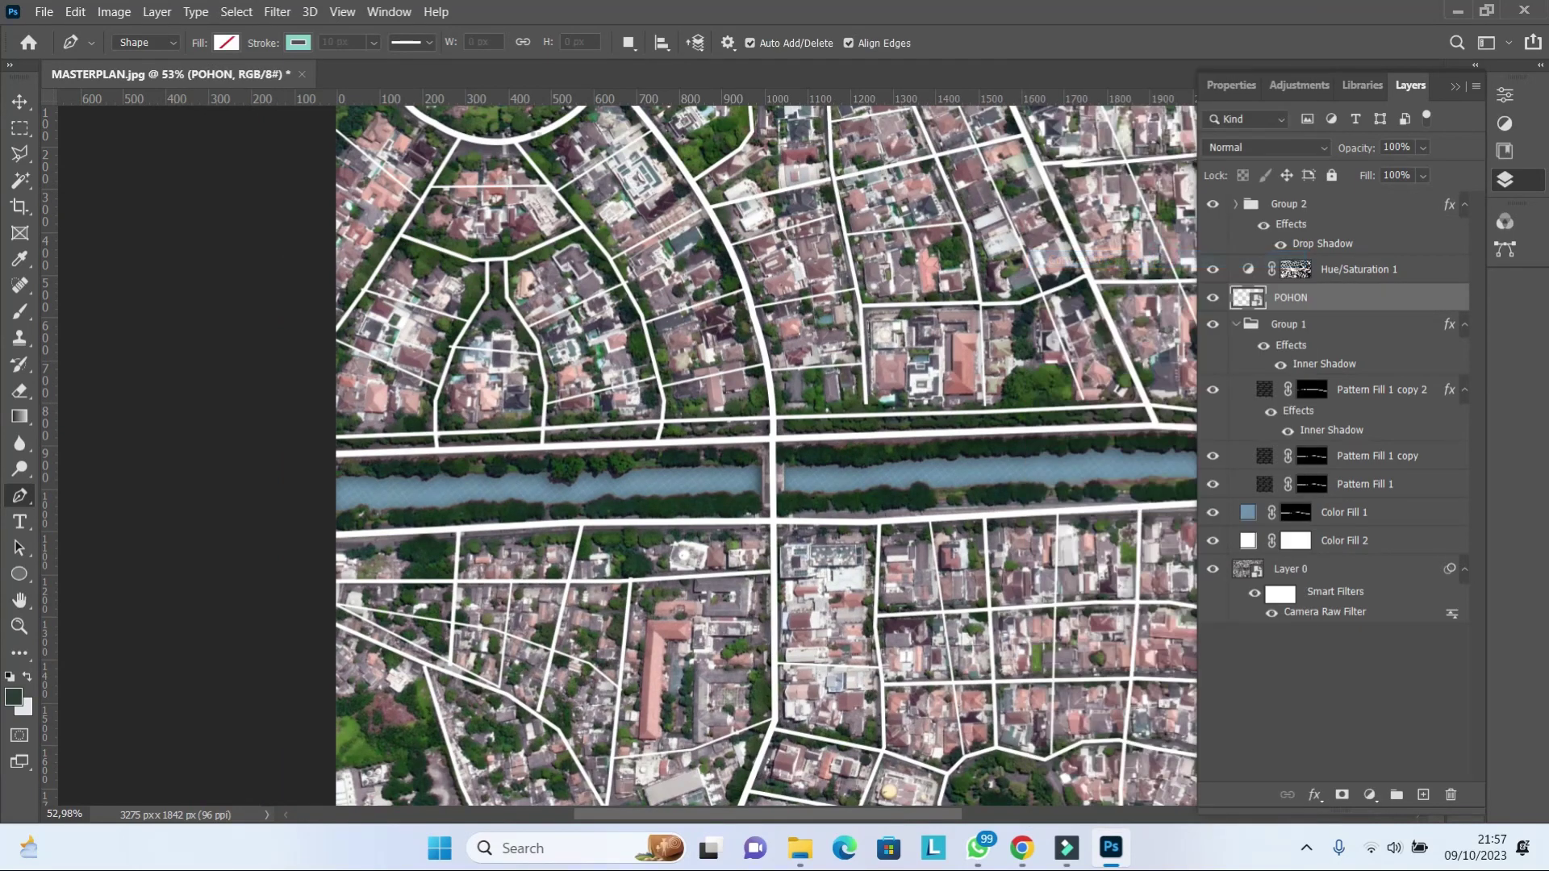
left_click(282, 11)
key("Escape")
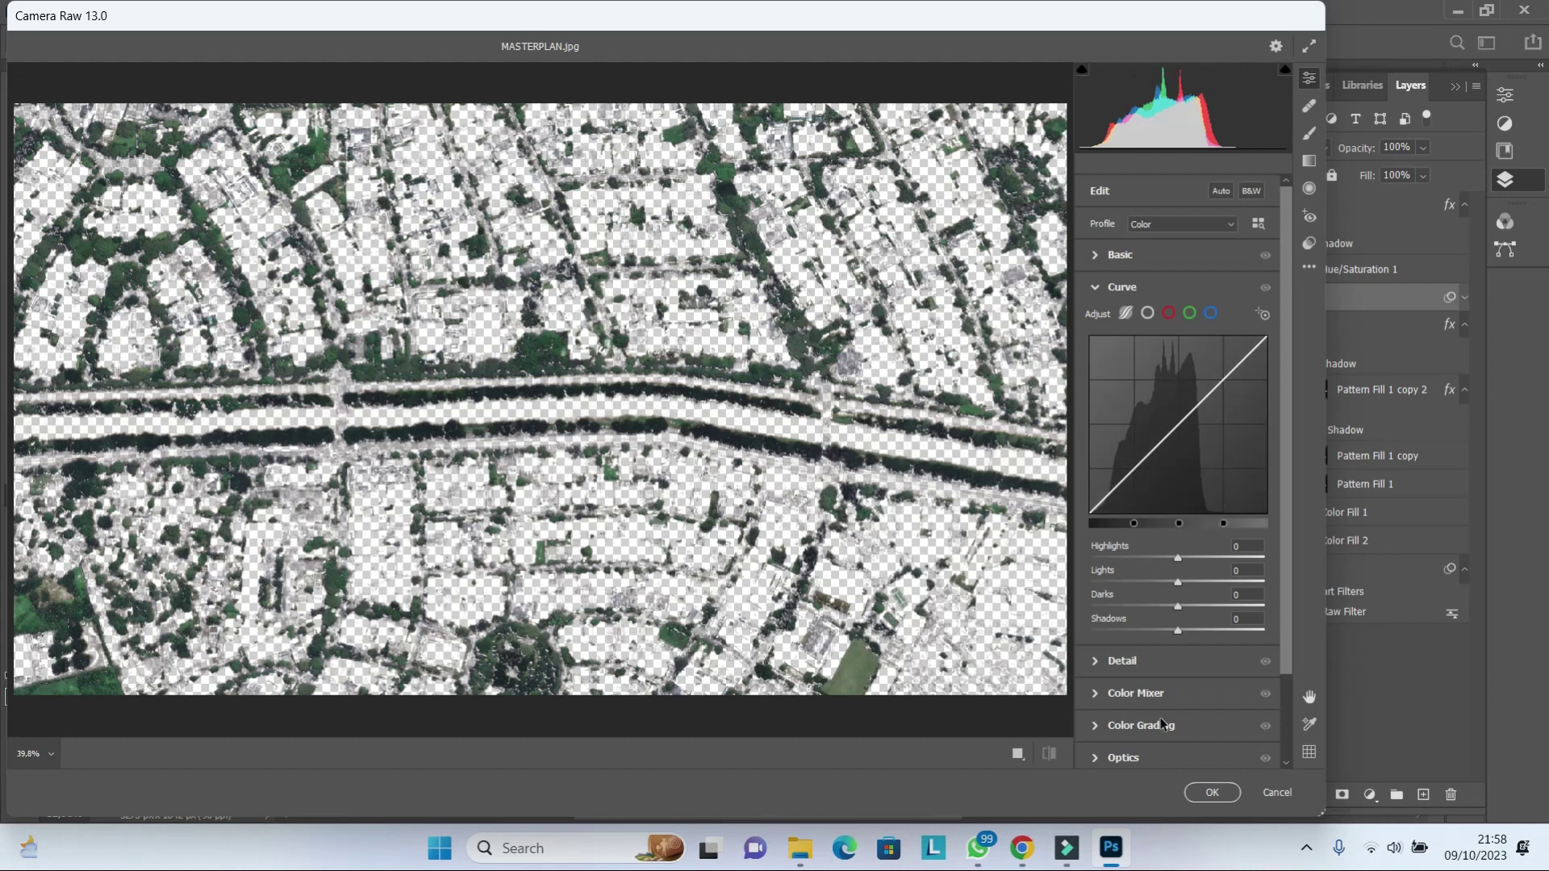
- Grade POHON in Camera Raw: greens hue -35, greens saturation +100, overall saturation +59
left_click(1136, 693)
left_click_drag(1178, 523, 1149, 523)
left_click(1195, 403)
left_click(1143, 401)
left_click_drag(1178, 515, 1288, 525)
left_click(1099, 401)
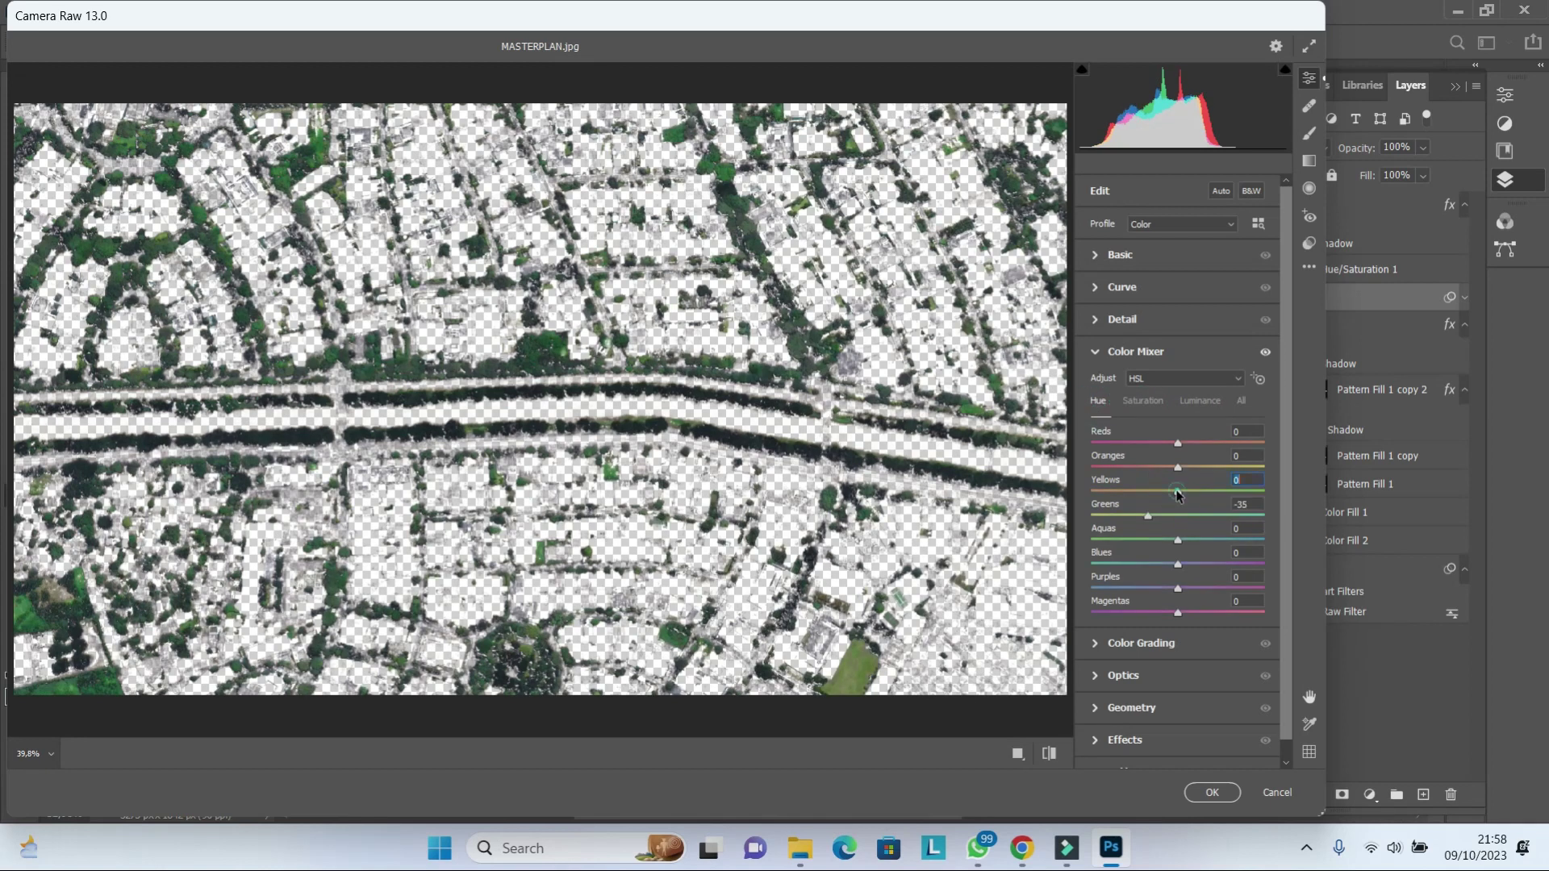
left_click(1150, 410)
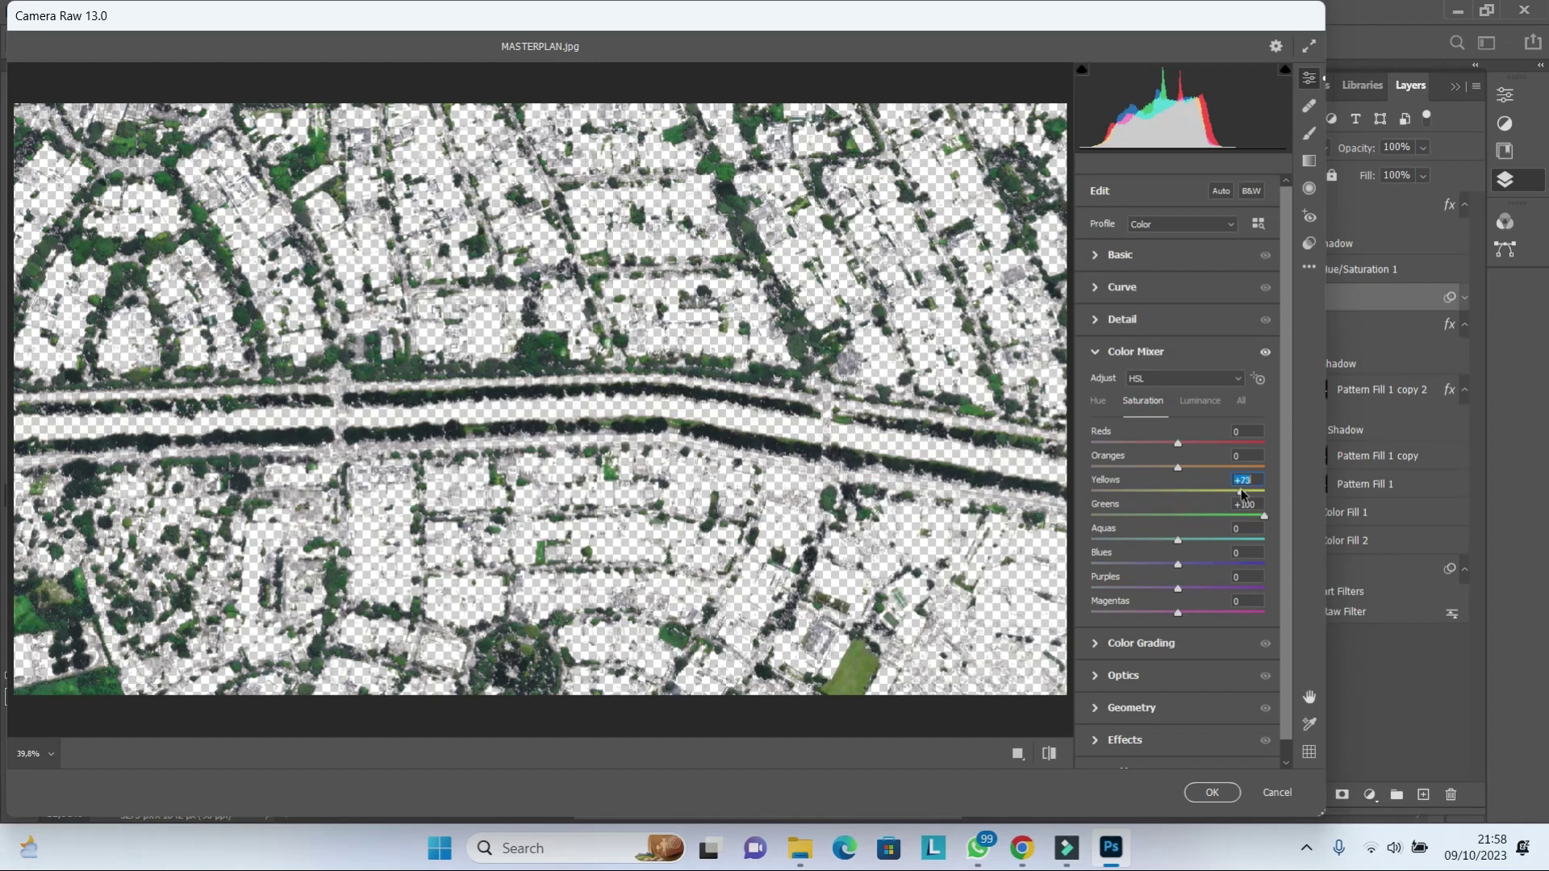
left_click(1197, 408)
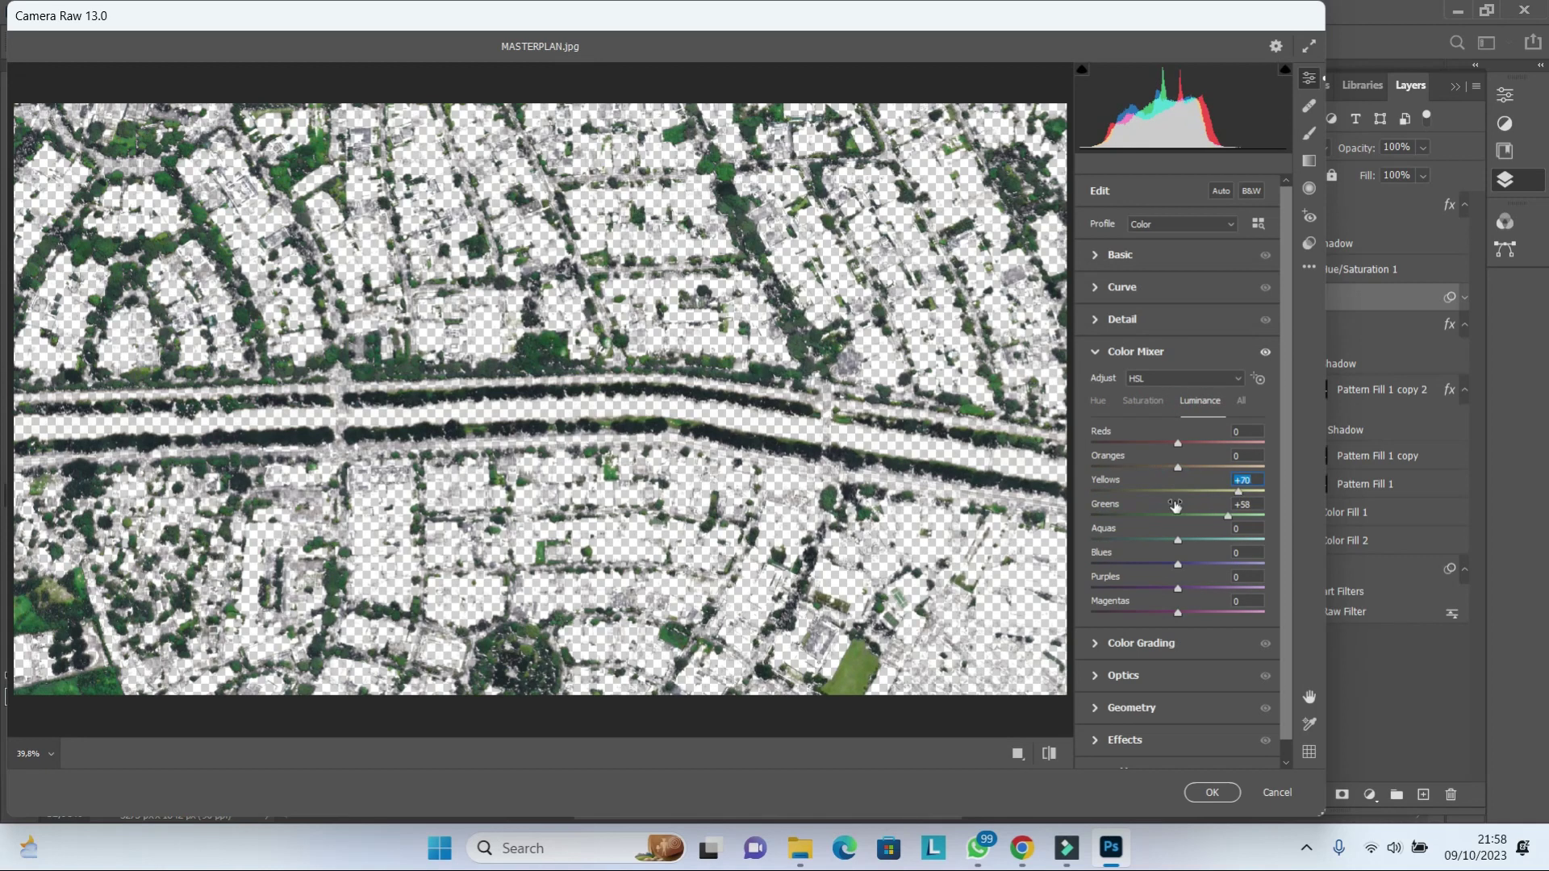
left_click(1120, 254)
left_click_drag(1178, 657, 1232, 655)
left_click(1212, 790)
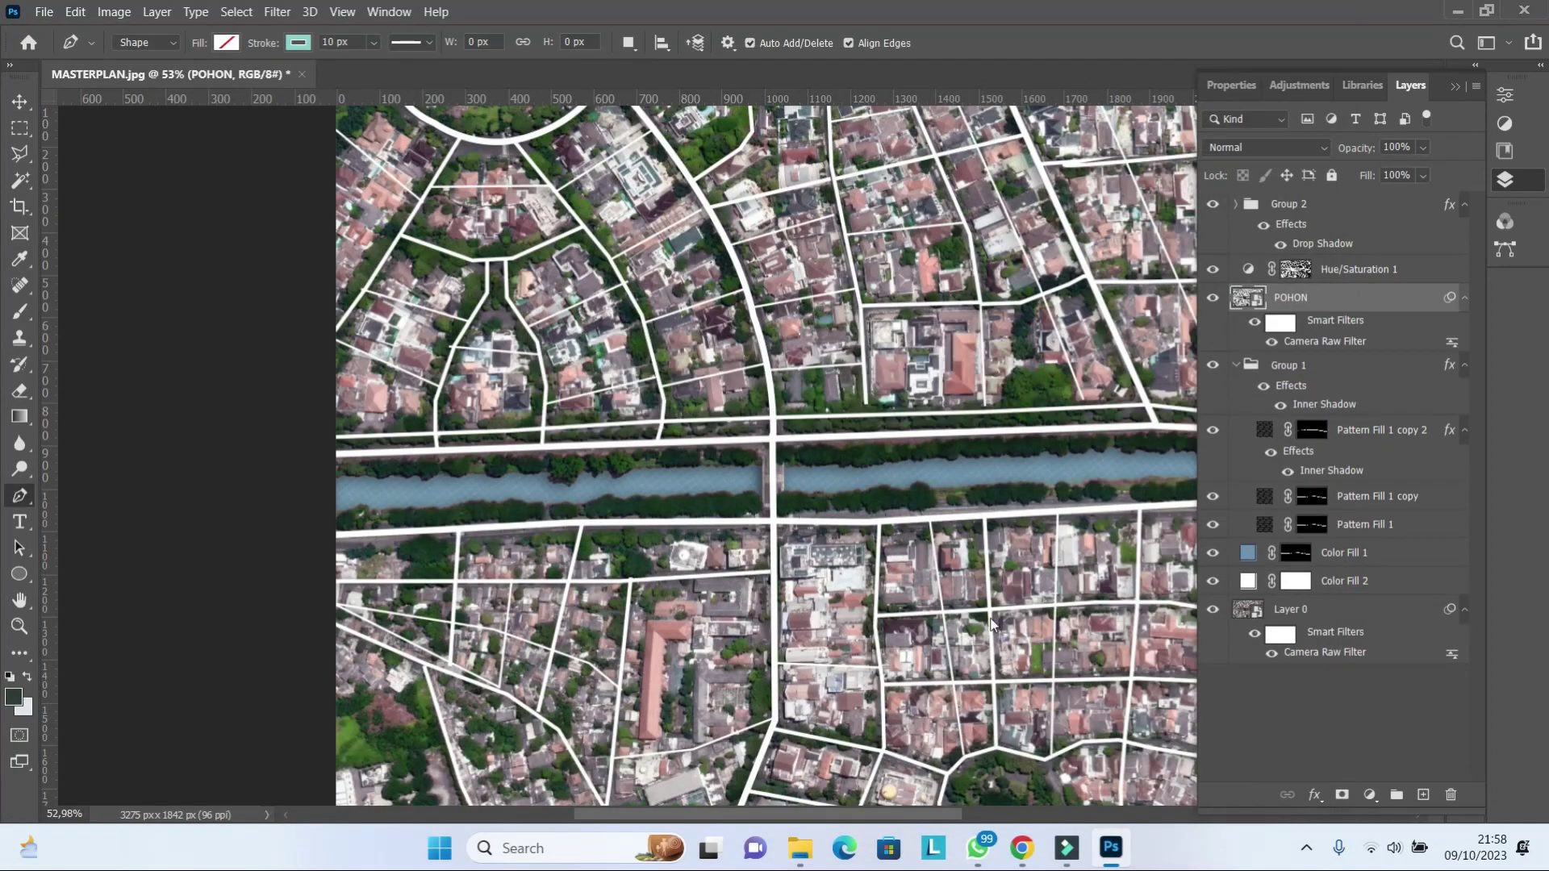
- Reapply Camera Raw to POHON with boosted green saturation and overall saturation +72
scroll(622, 495, "down", 3)
scroll(623, 495, "up", 1)
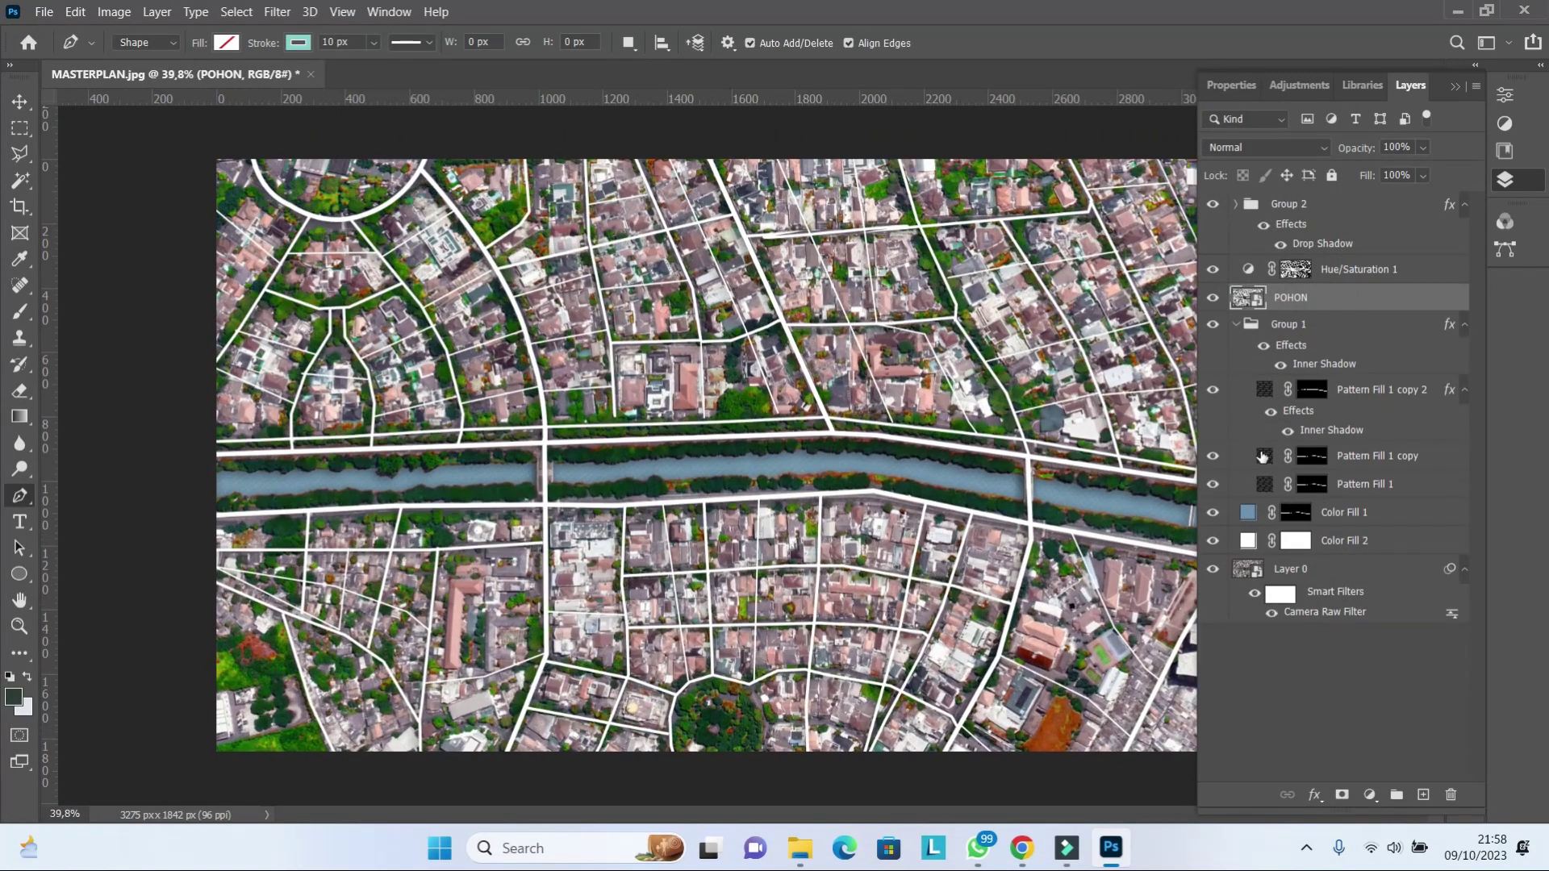
left_click(1465, 298)
left_click(277, 11)
key("Escape")
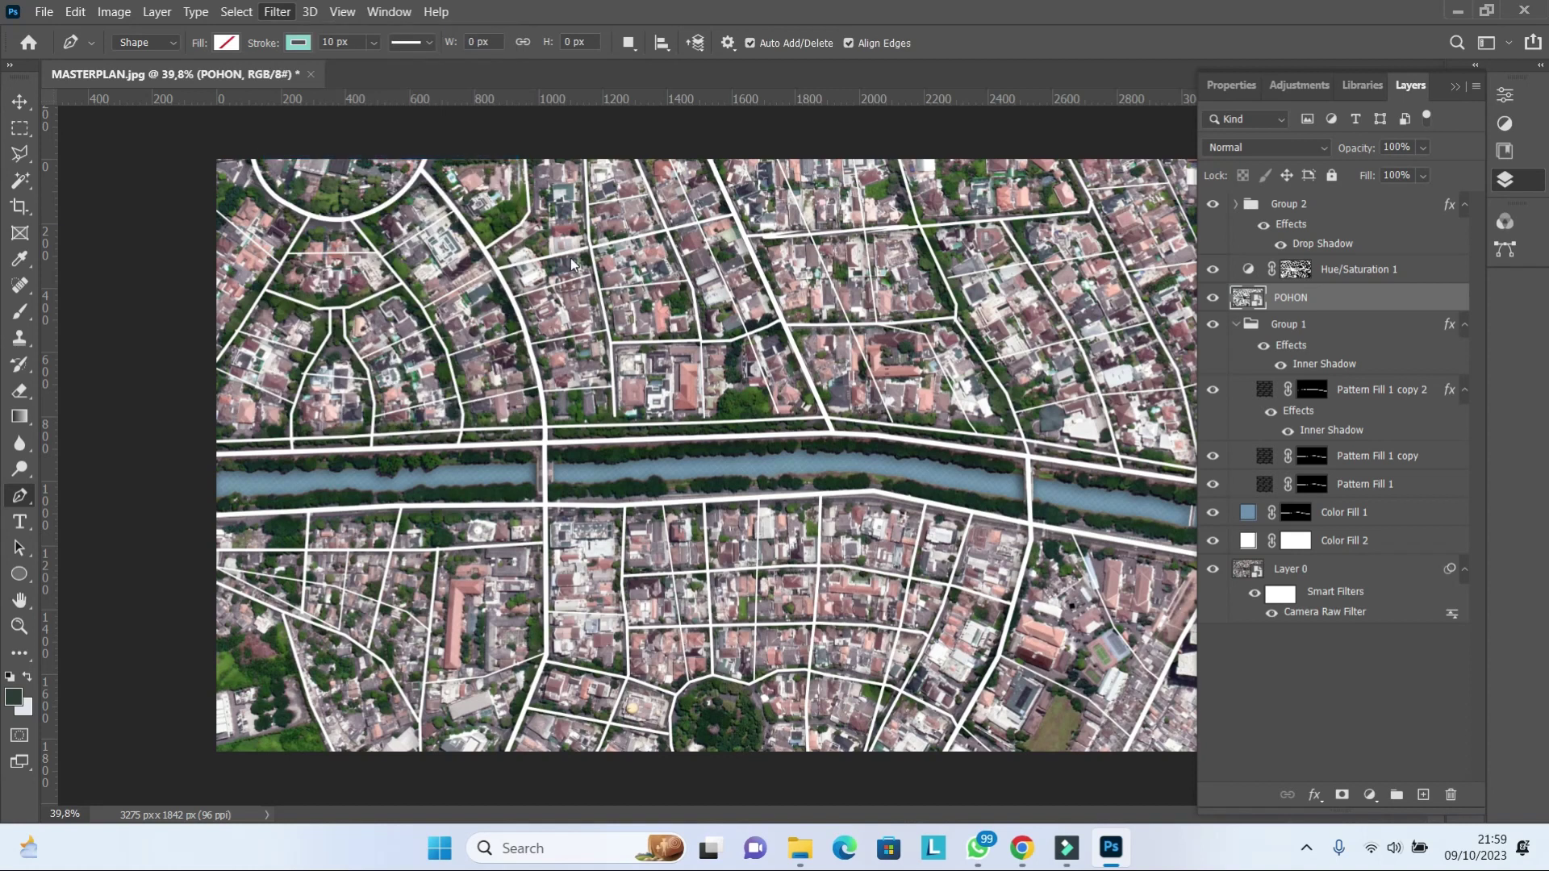
key("ctrl+shift+a")
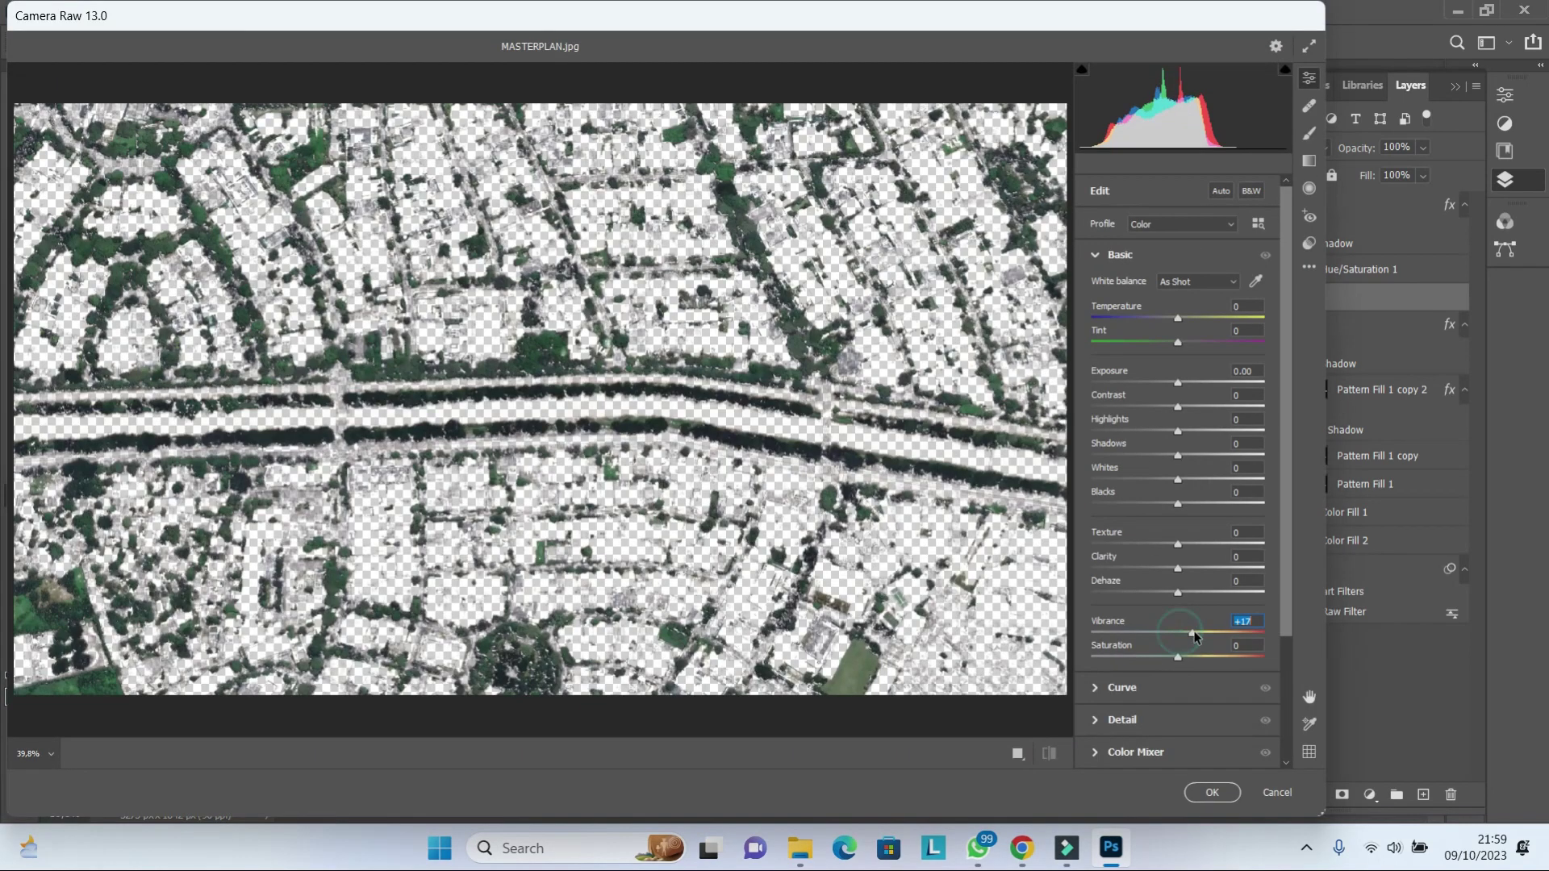
scroll(1186, 677, "down", 1)
left_click(1129, 713)
left_click(1145, 401)
left_click_drag(1180, 515, 1205, 515)
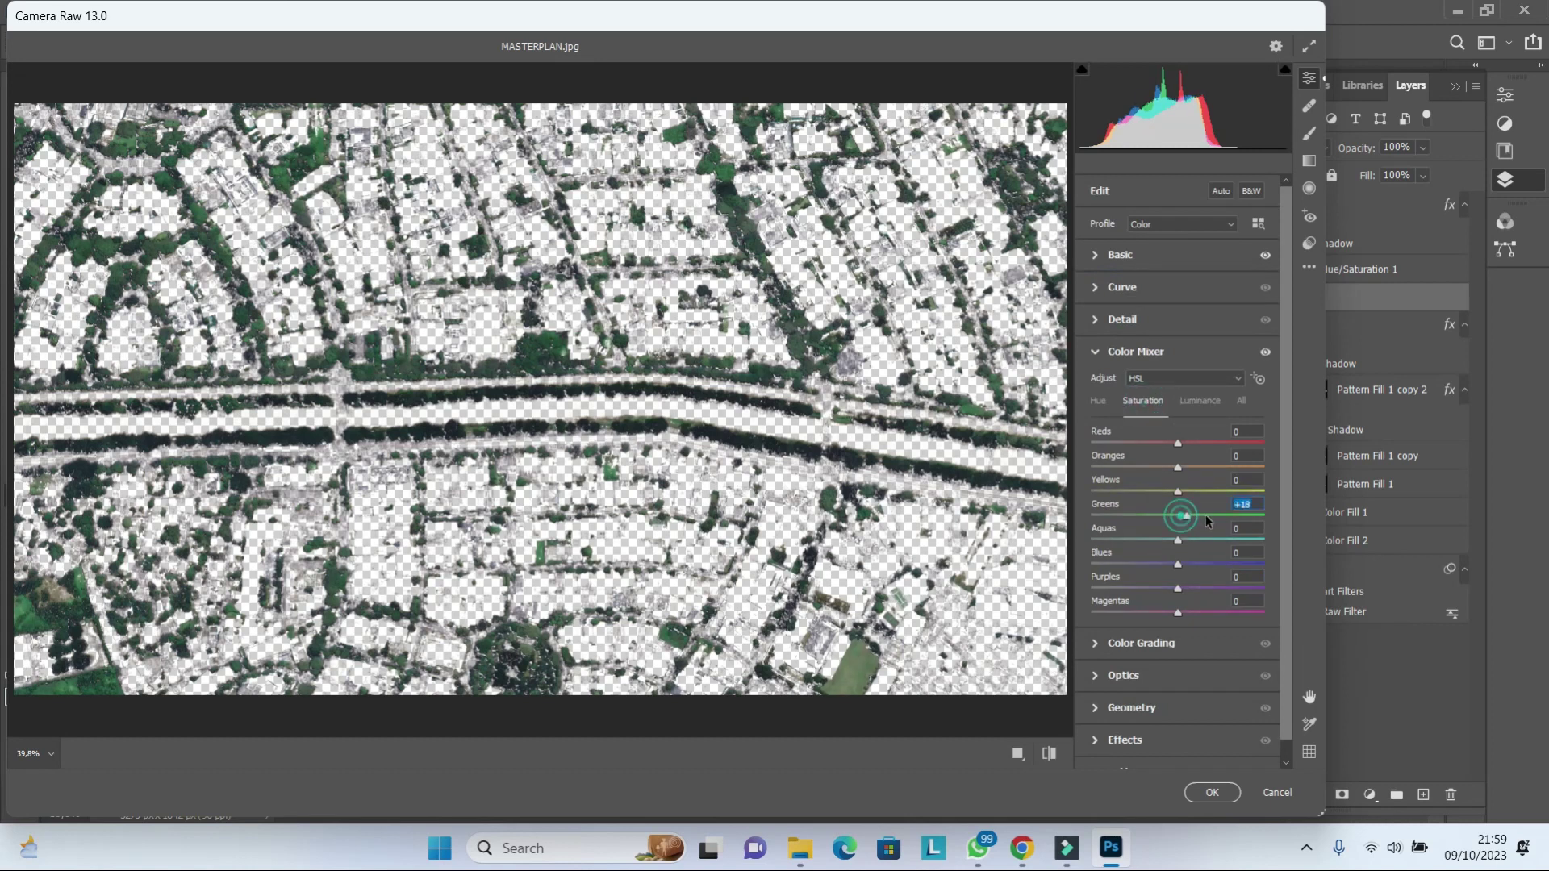
left_click(1159, 256)
left_click_drag(1178, 656, 1240, 658)
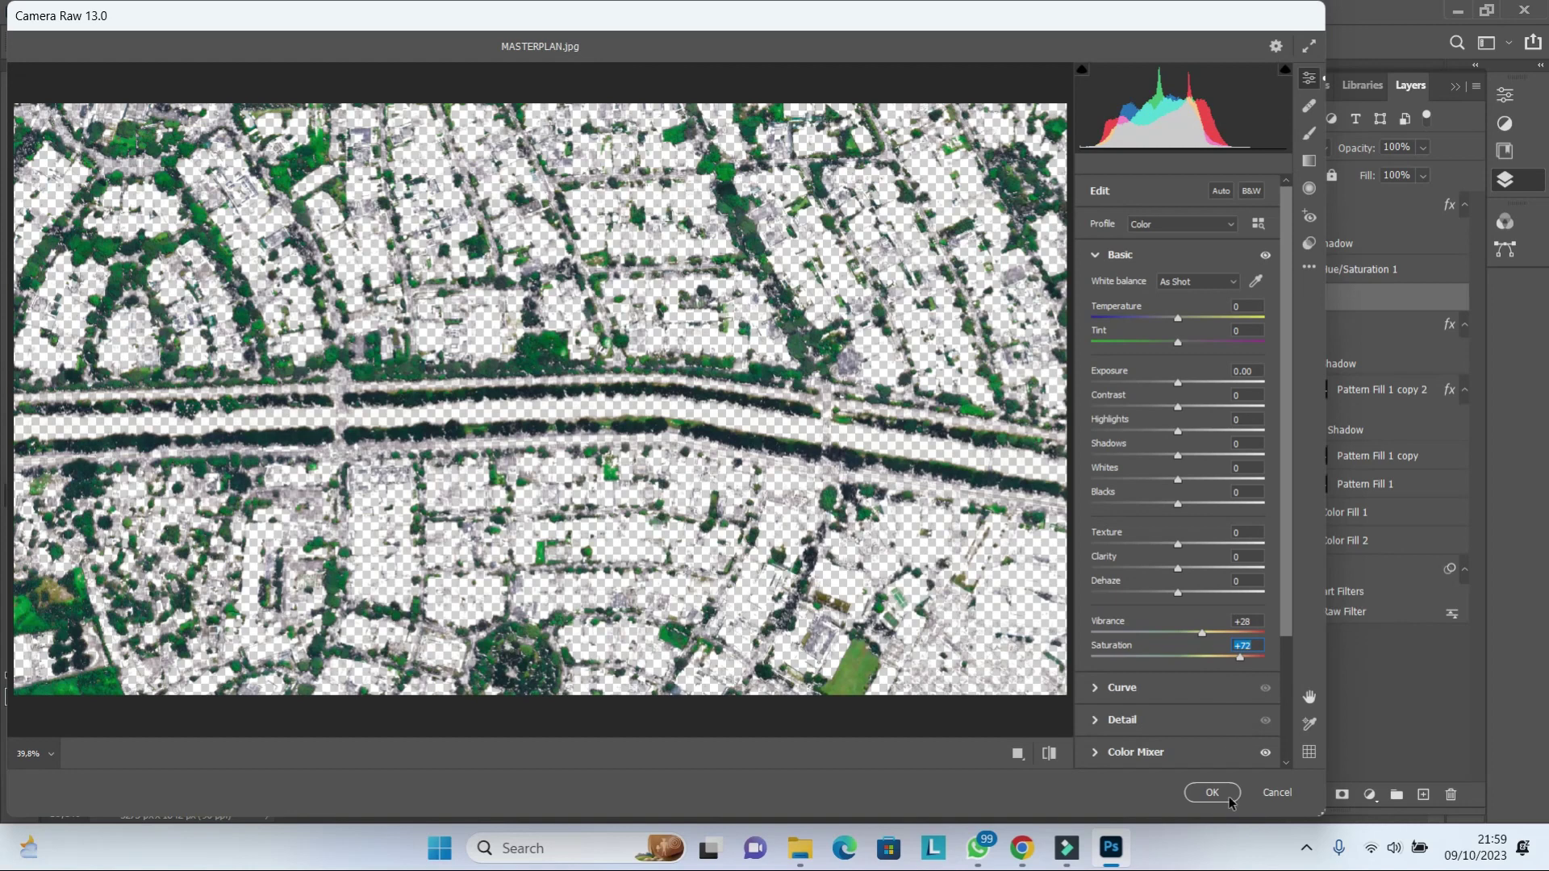
left_click(1212, 793)
- Hide the Hue/Saturation 1 adjustment layer
left_click(1212, 270)
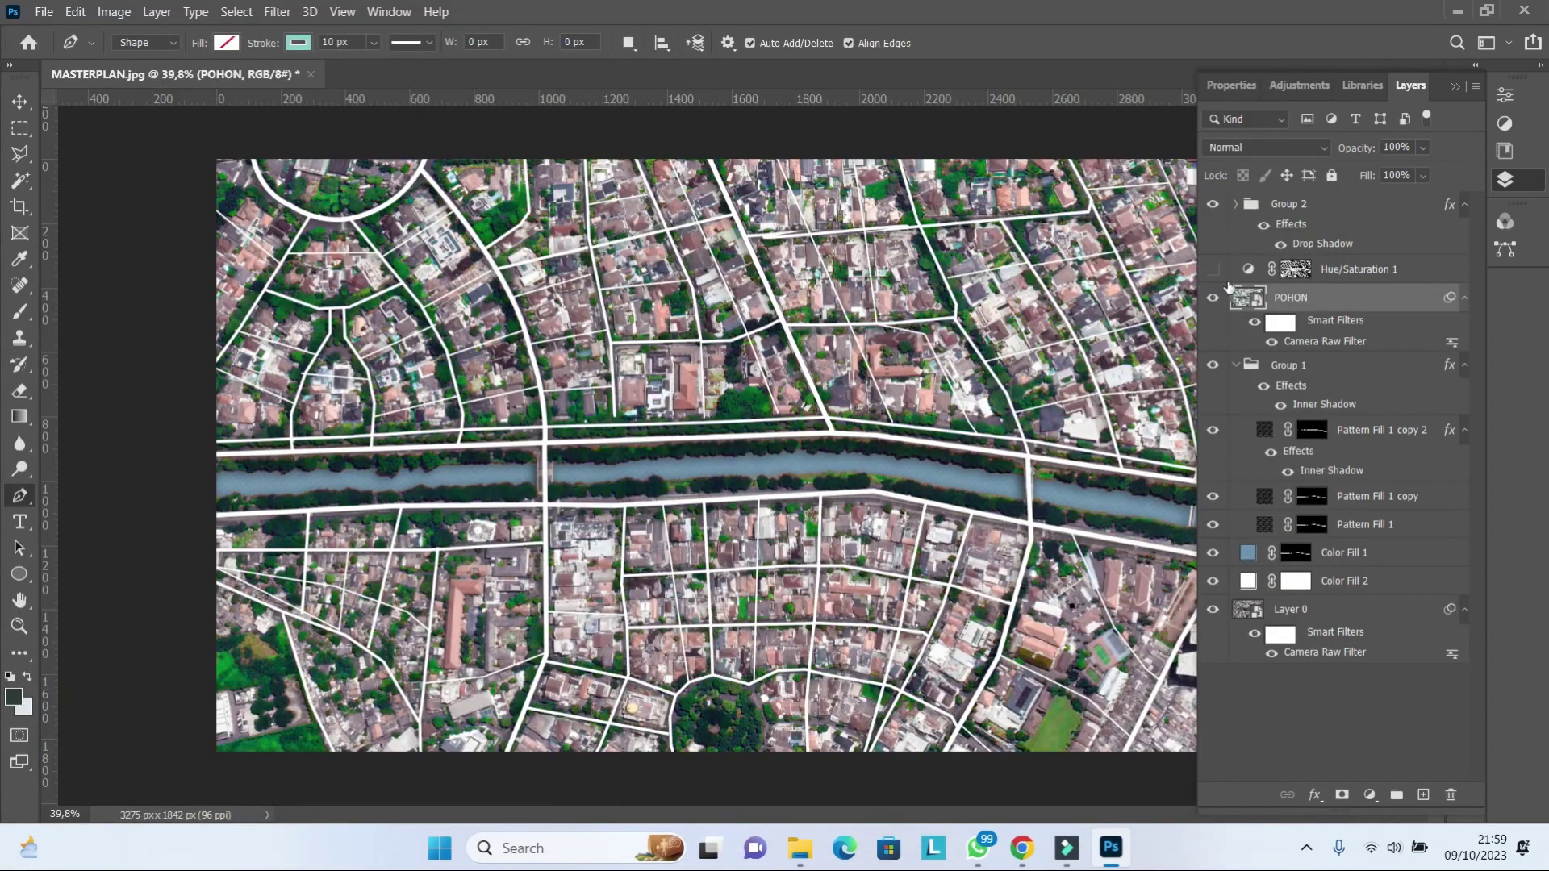
scroll(657, 533, "down", 2)
scroll(726, 484, "down", 1)
scroll(812, 439, "up", 2)
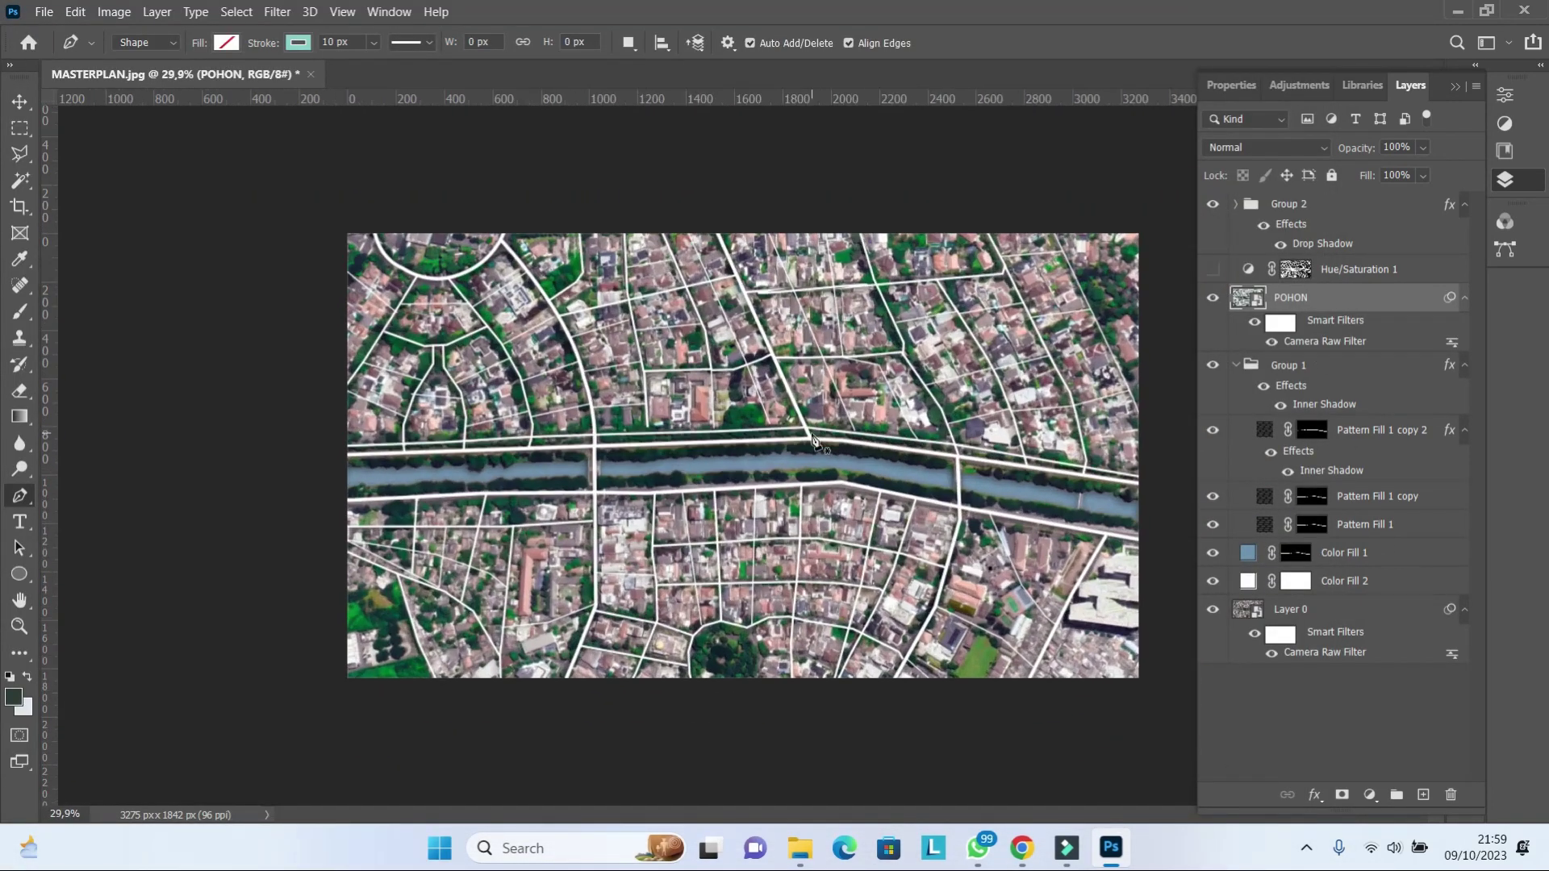
scroll(833, 409, "up", 1)
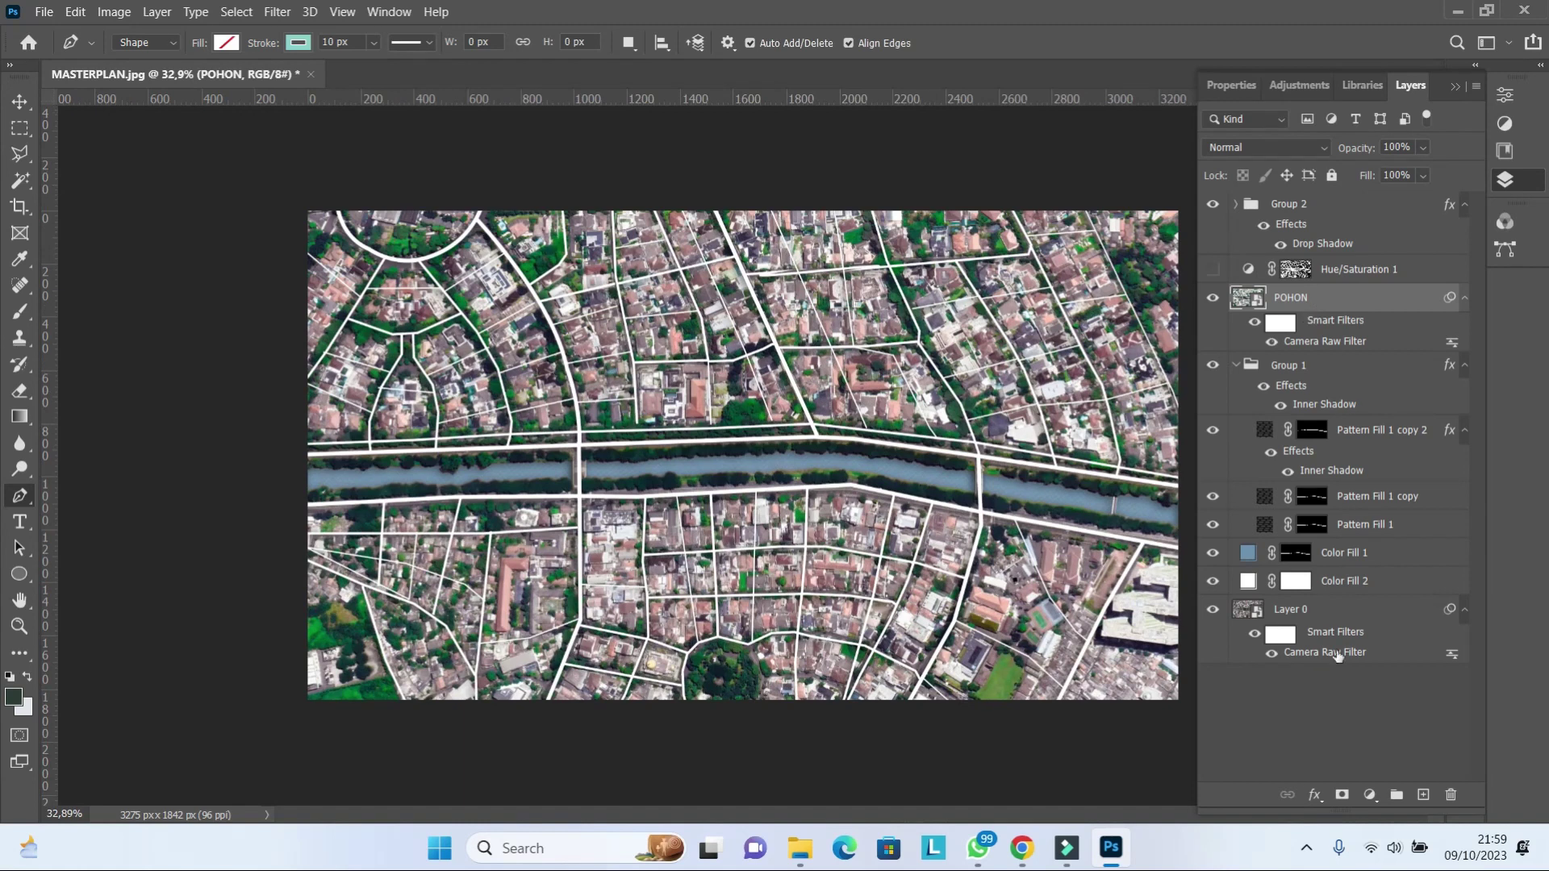
- Give POHON a Drop Shadow with 32% opacity and 9 px size
left_click(1314, 794)
left_click(1362, 774)
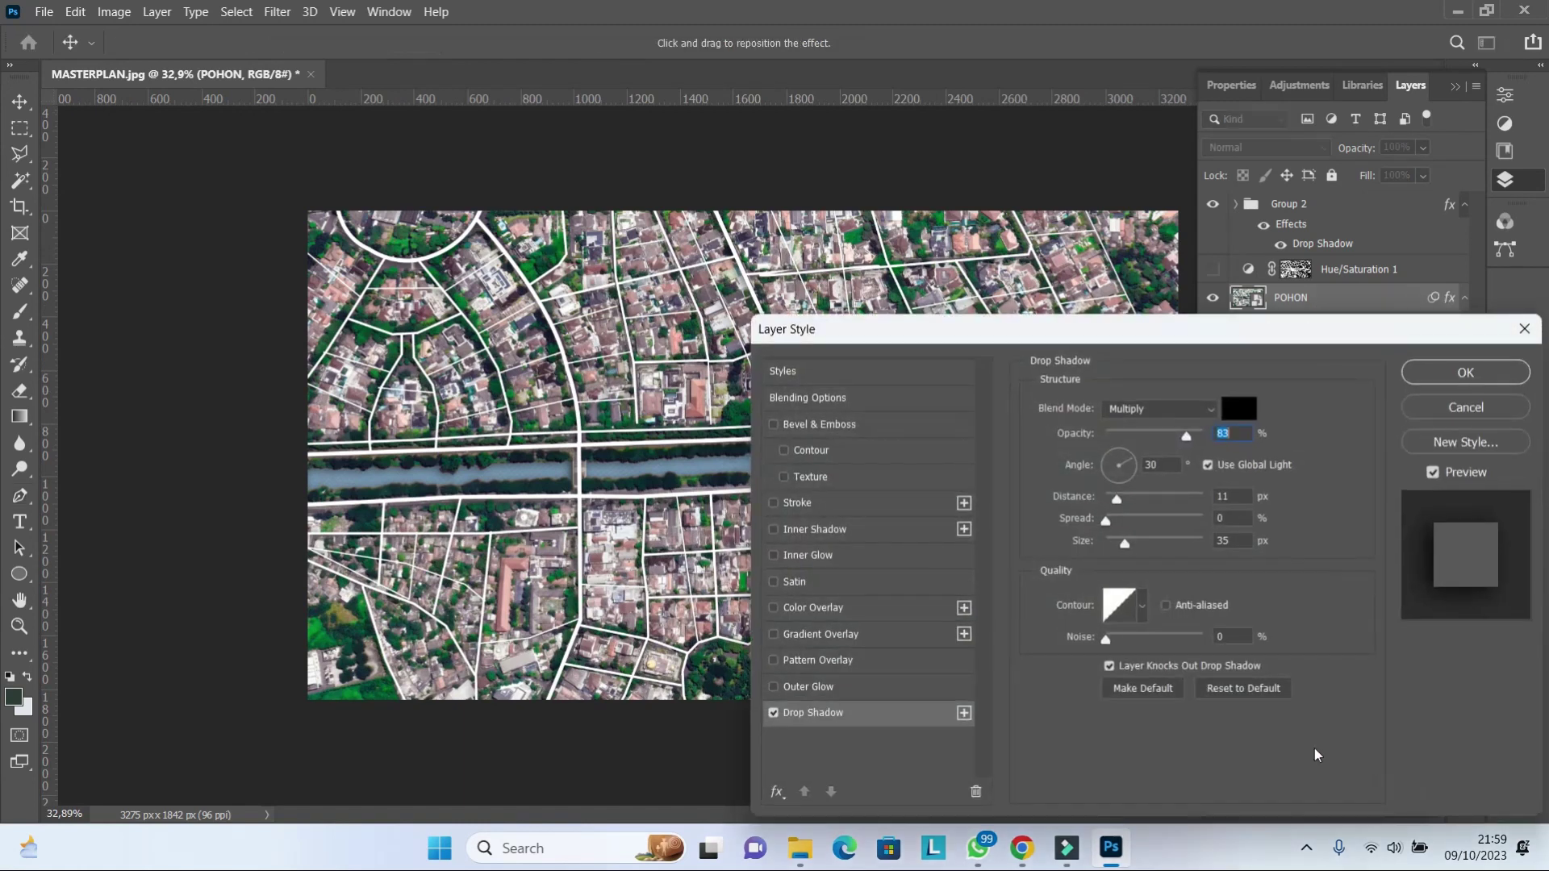
left_click_drag(1159, 436, 1137, 433)
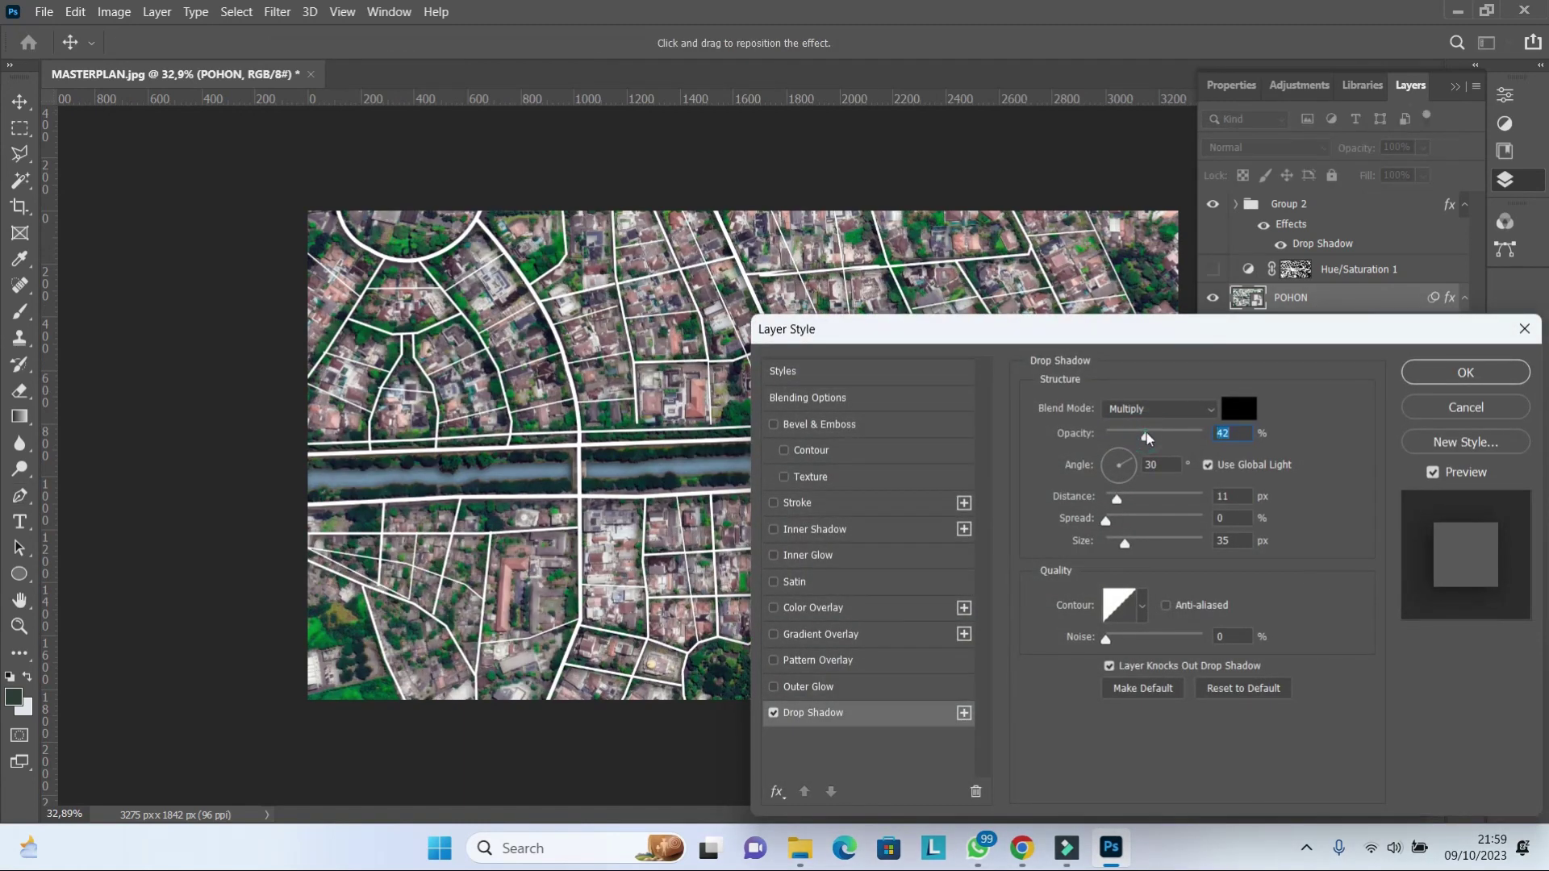
left_click(1117, 544)
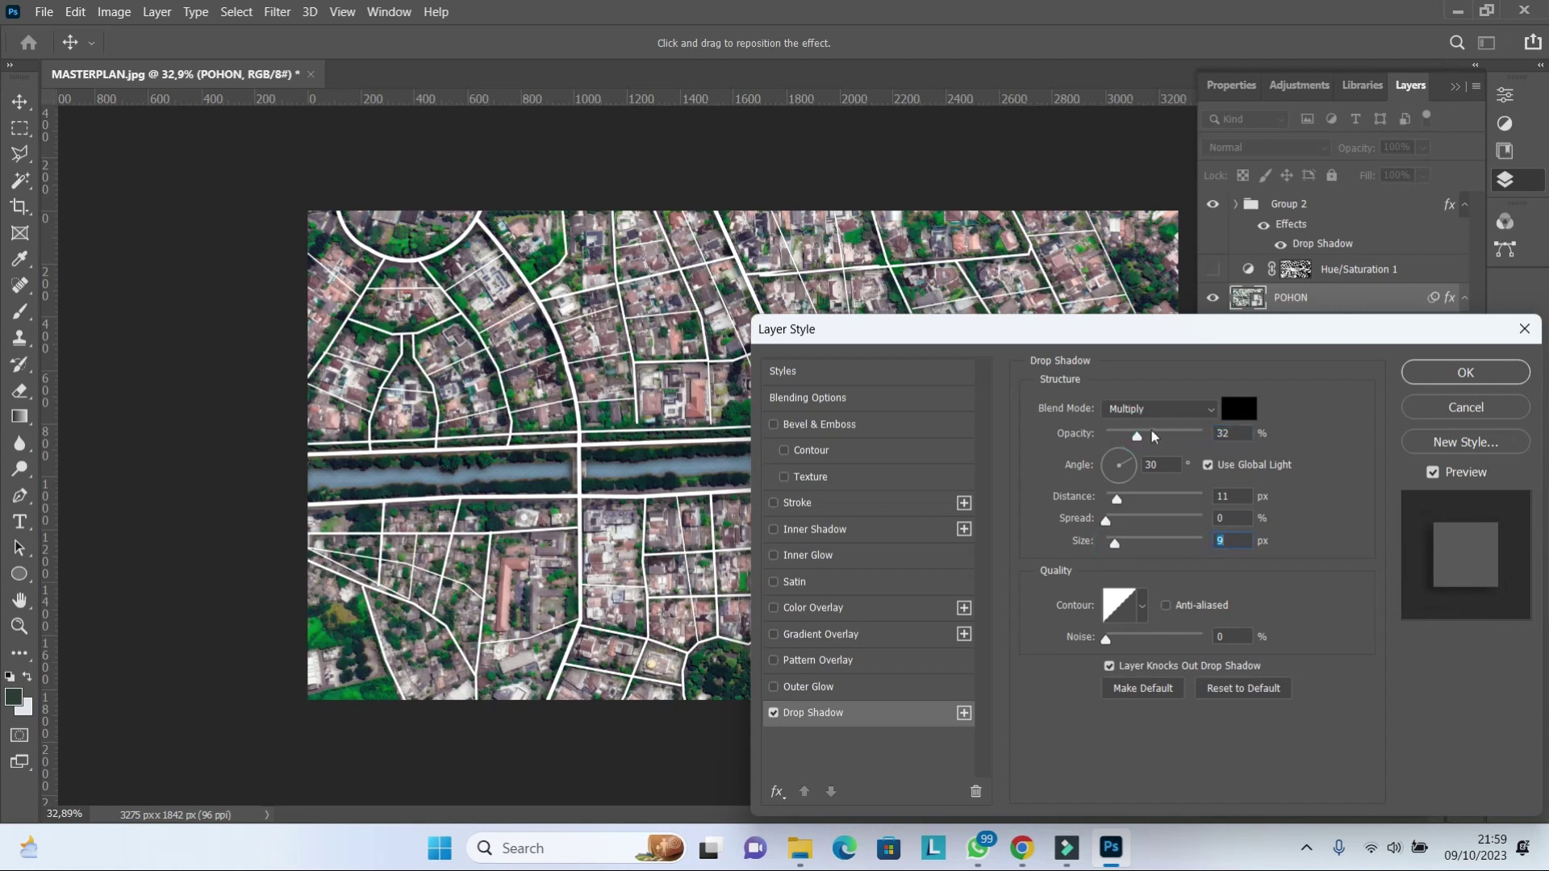
left_click(1466, 373)
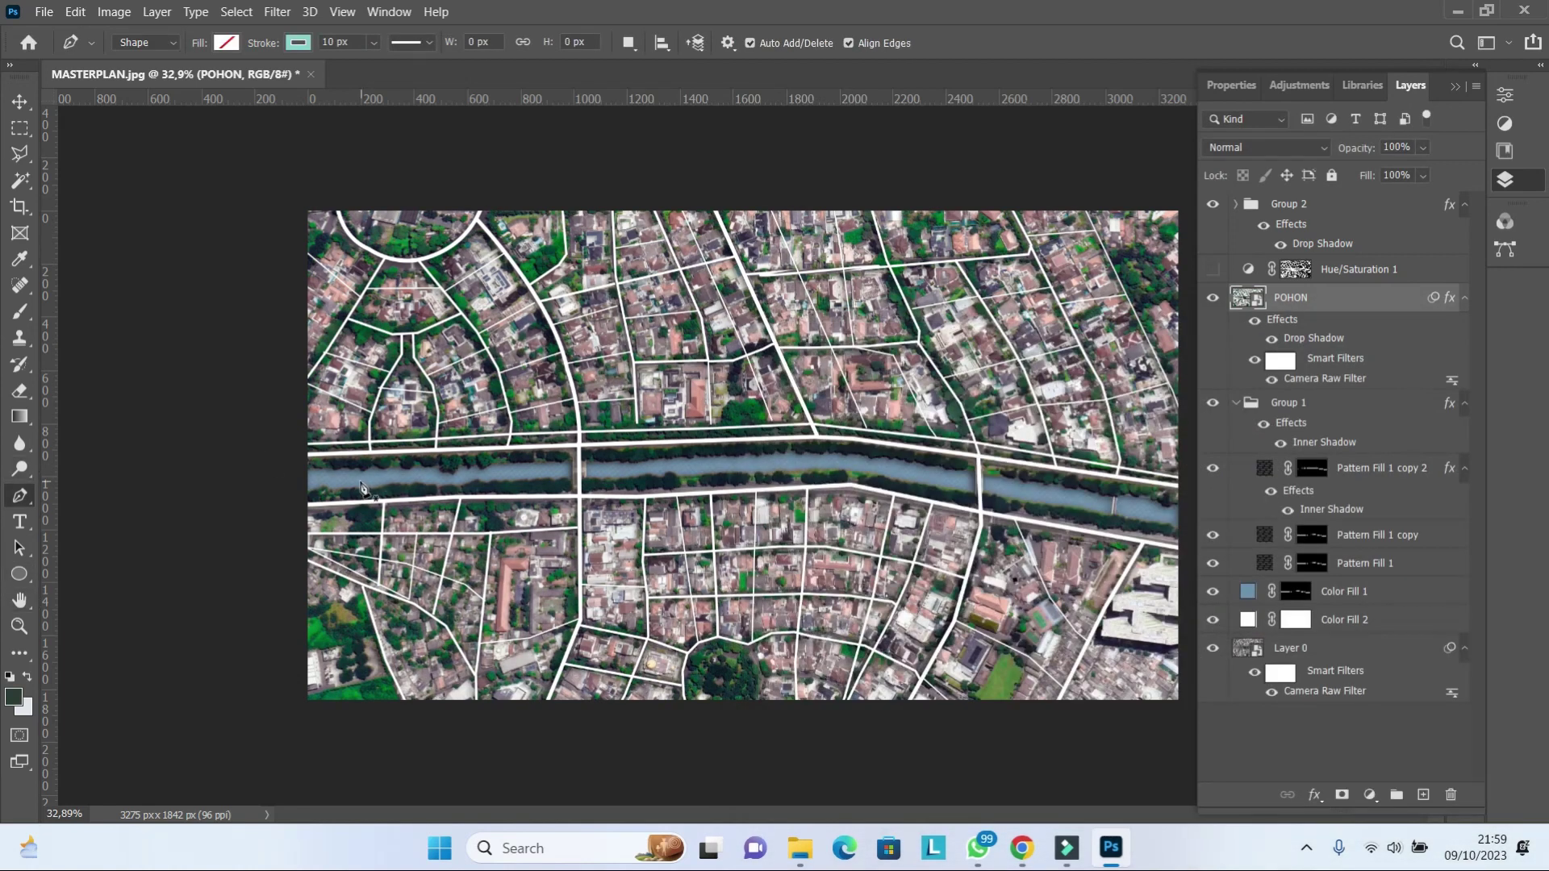
scroll(440, 477, "up", 5)
left_click(1304, 212)
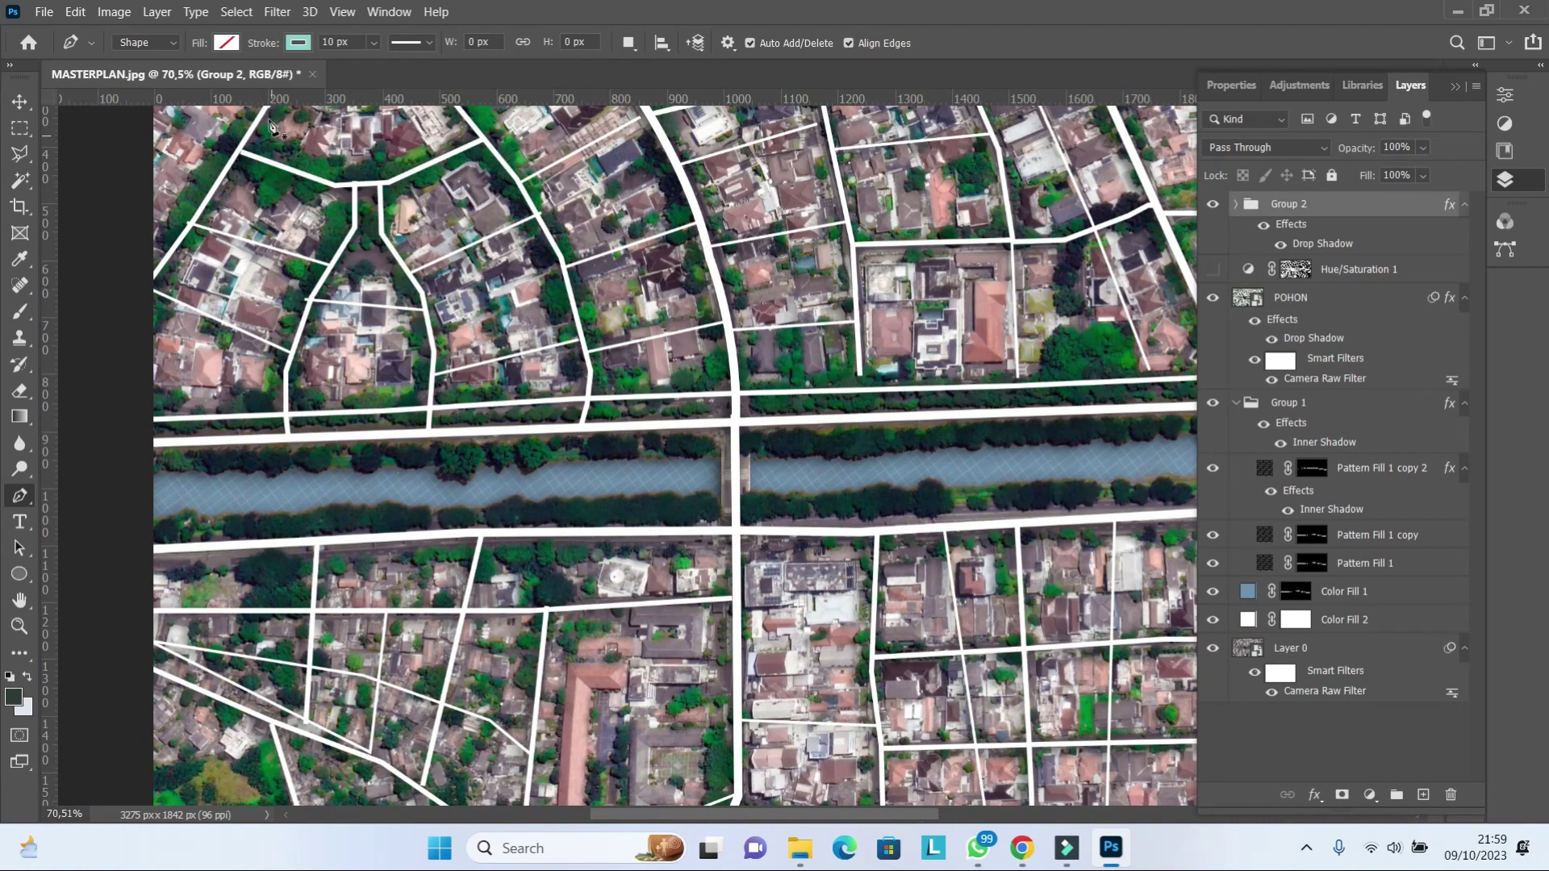
- Switch to a black dashed stroke and draw the first dashed line along the upper bank
left_click(298, 43)
left_click(178, 143)
left_click(411, 43)
left_click(403, 137)
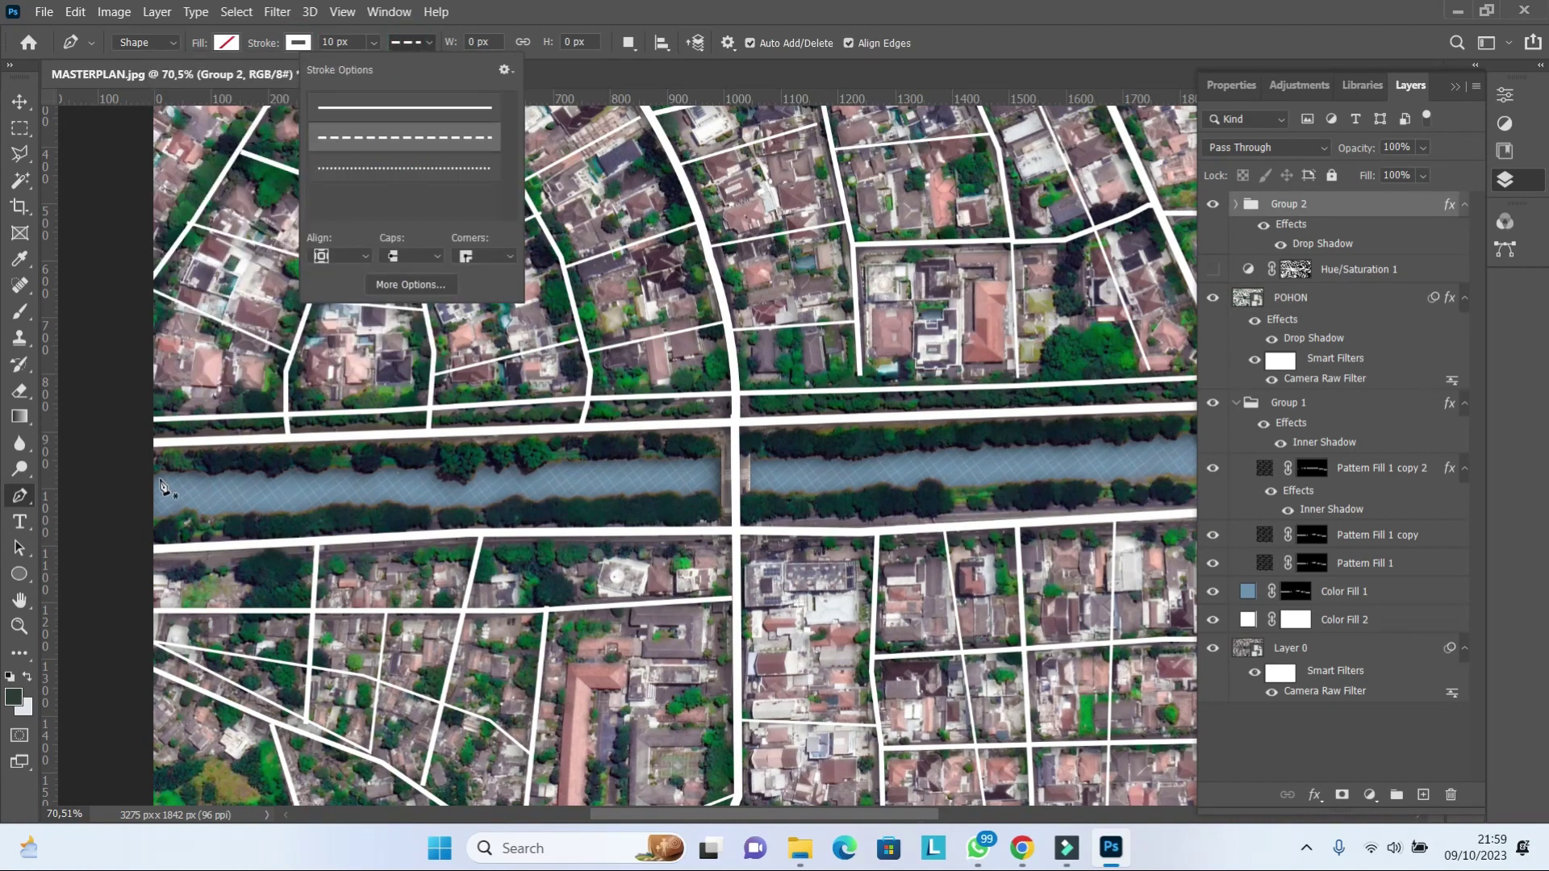
left_click(150, 469)
left_click(461, 468)
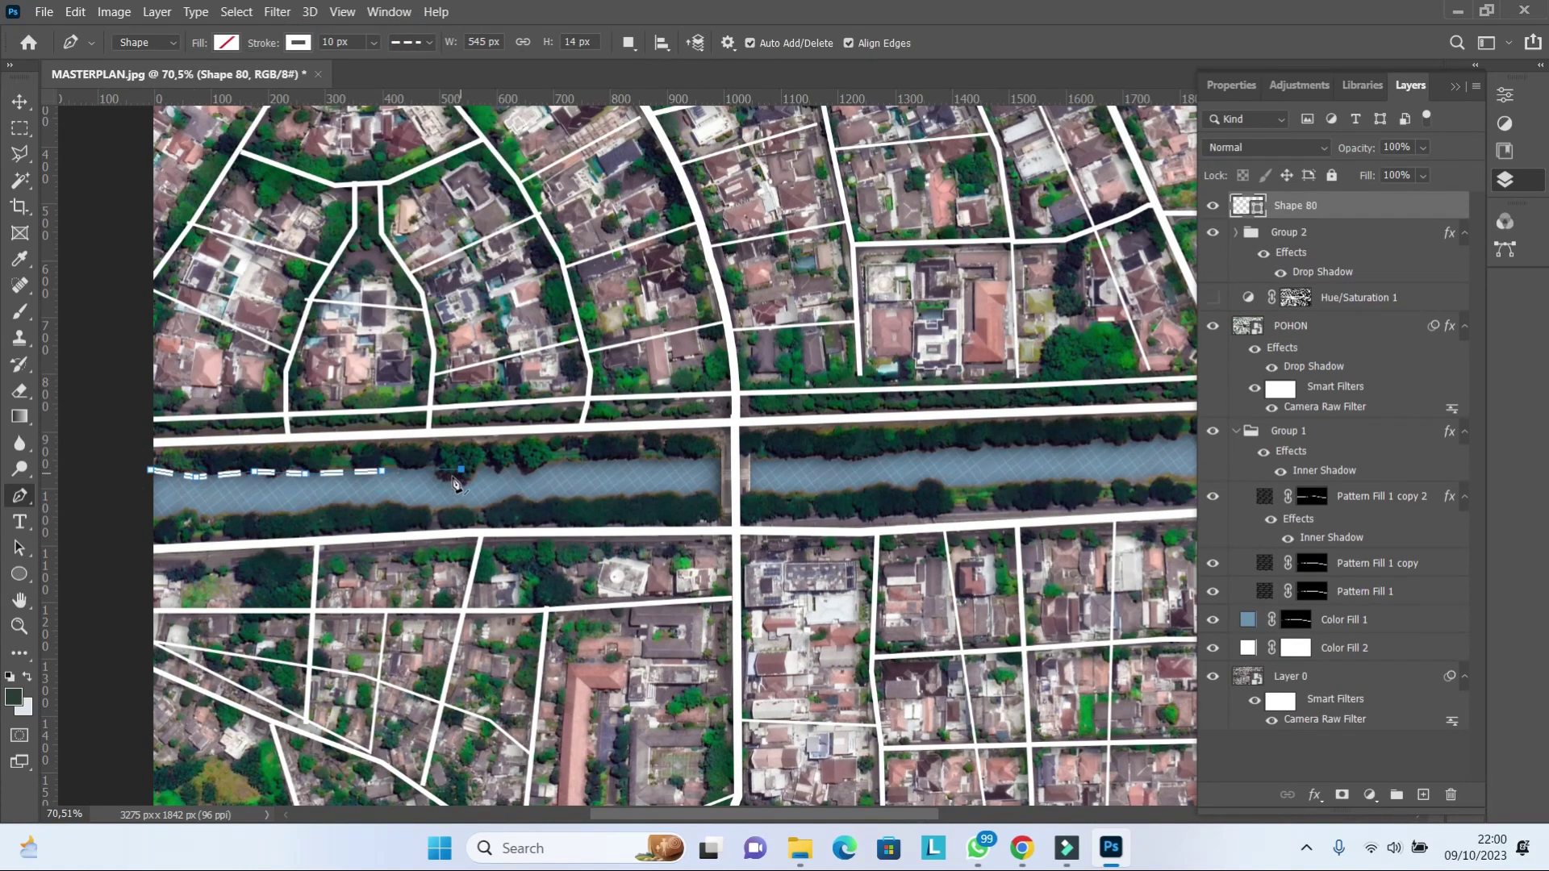
left_click(717, 458)
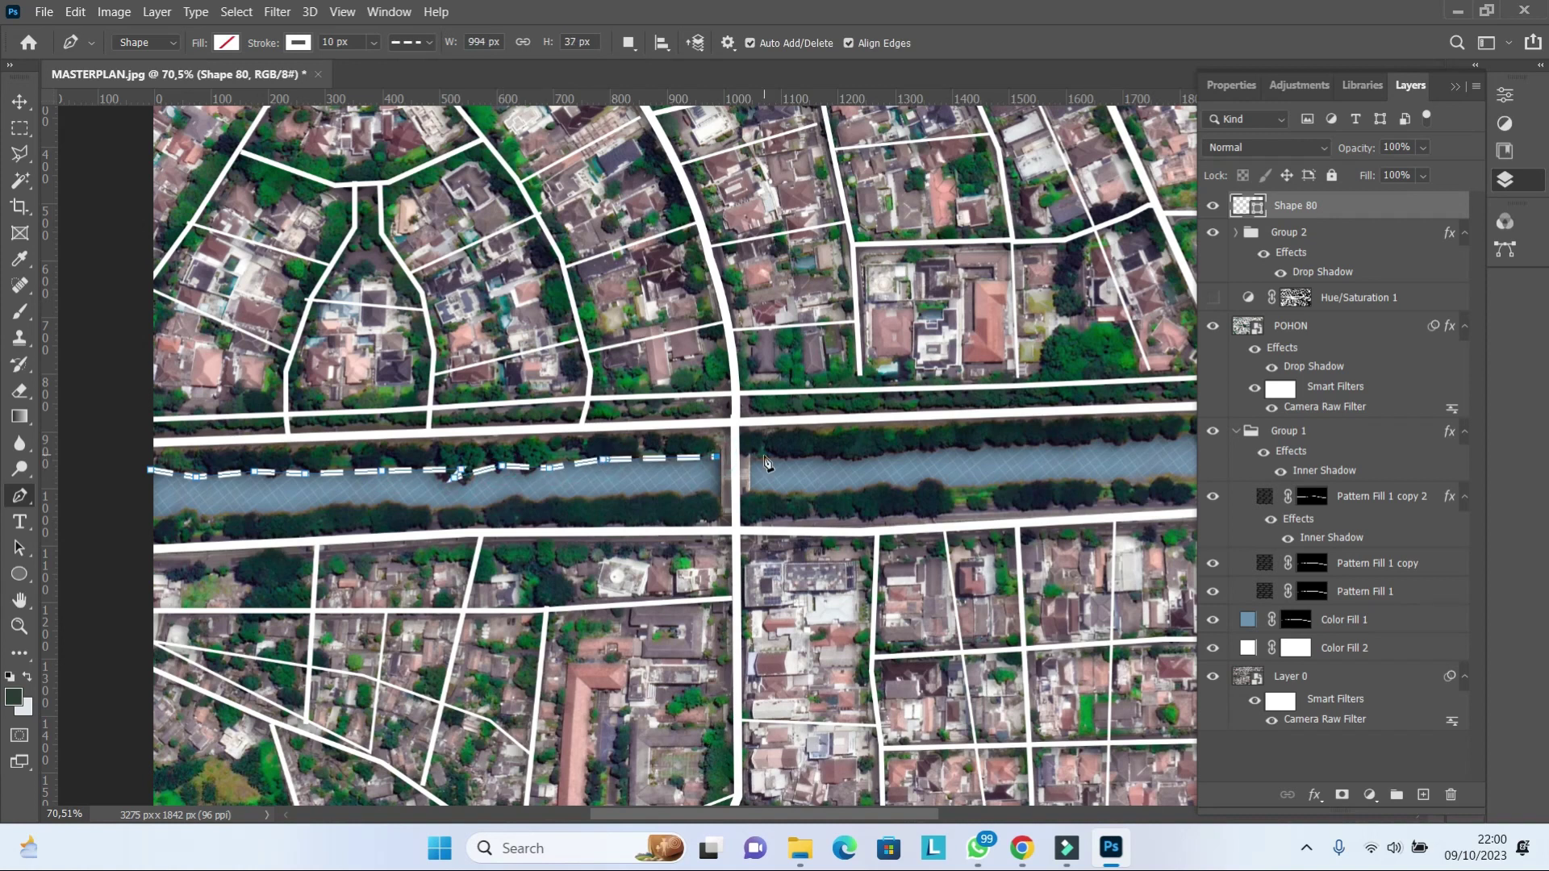
key("Escape")
- Continue the dashed upper-bank line rightward toward the river's right end
left_click(752, 457)
left_click(860, 458)
left_click(909, 453)
left_click(1004, 444)
left_click(1089, 440)
left_click(1146, 442)
scroll(1034, 500, "down", 5)
scroll(1034, 500, "up", 3)
scroll(1034, 500, "up", 2)
left_click(869, 446)
left_click(980, 458)
left_click(1069, 472)
scroll(1133, 484, "down", 2)
scroll(1133, 484, "up", 2)
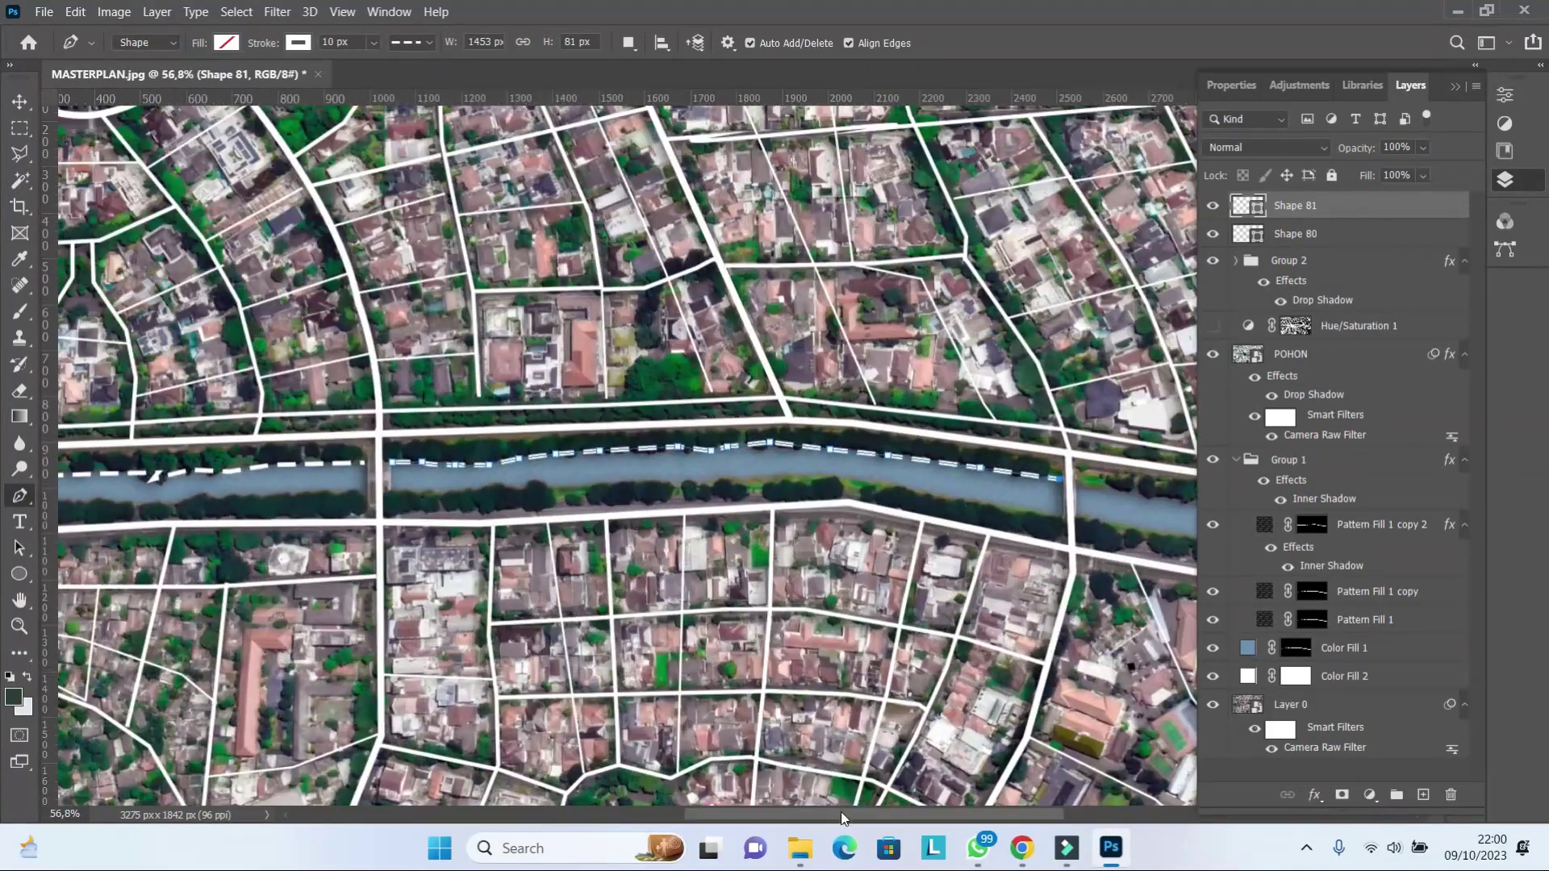
key("Escape")
- Draw a dashed line to the image's right edge and another along the lower bank
left_click(571, 482)
left_click(646, 493)
left_click(701, 504)
left_click(902, 534)
key("Escape")
left_click(915, 576)
left_click(841, 559)
left_click(797, 553)
left_click(705, 539)
left_click(602, 519)
key("Escape")
left_click(556, 517)
- Draw the last dashed lines leftward along the lower bank to the river's left end
left_click(464, 504)
left_click(371, 488)
left_click(258, 476)
left_click(197, 476)
scroll(761, 507, "down", 4)
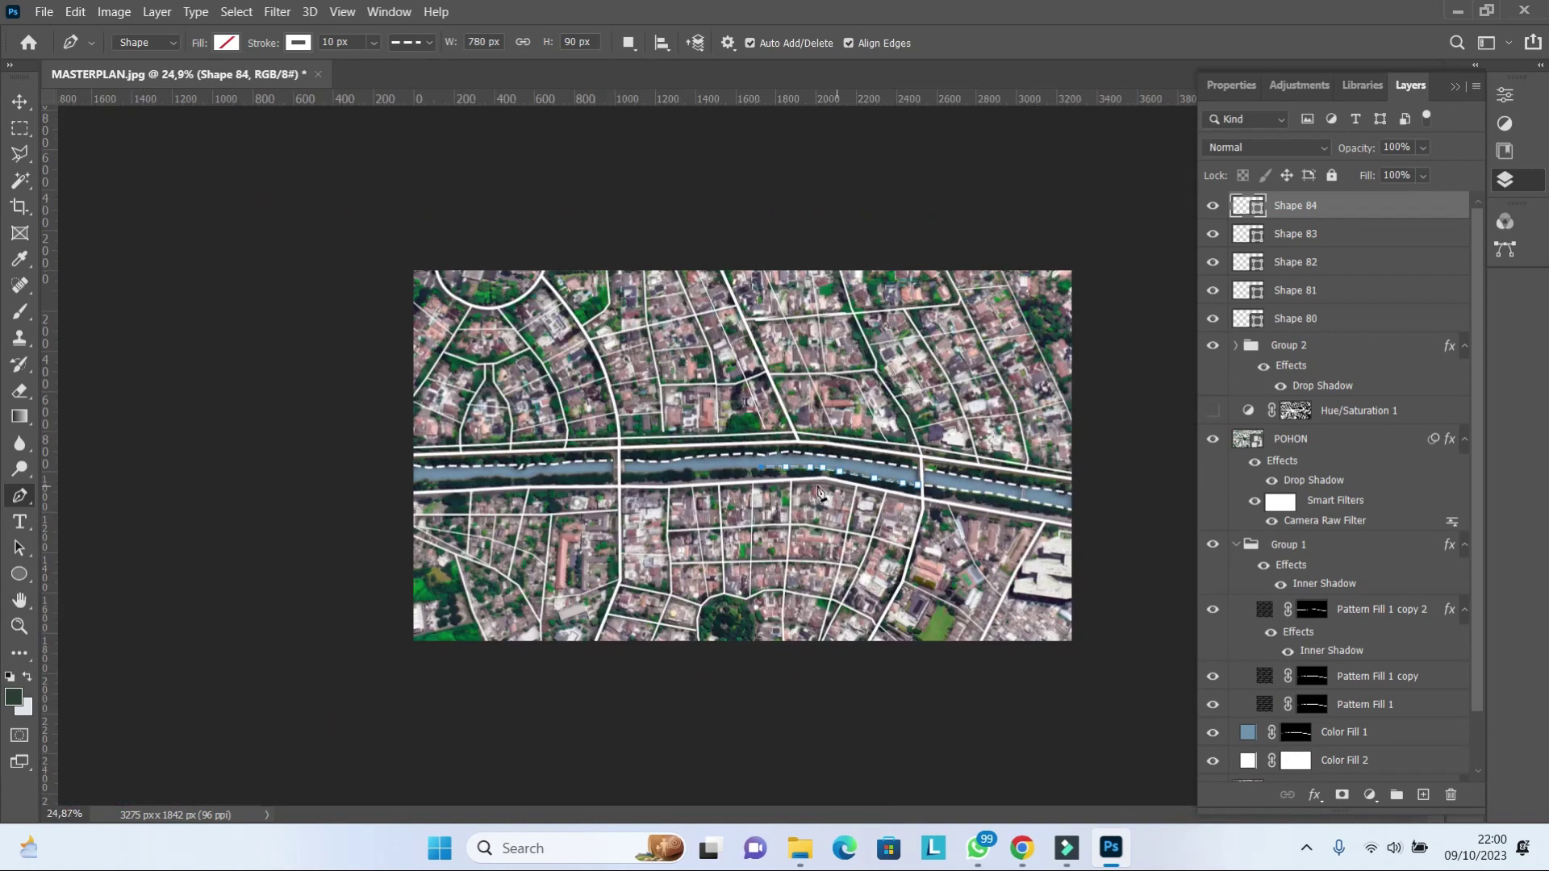
scroll(718, 492, "up", 3)
key("Escape")
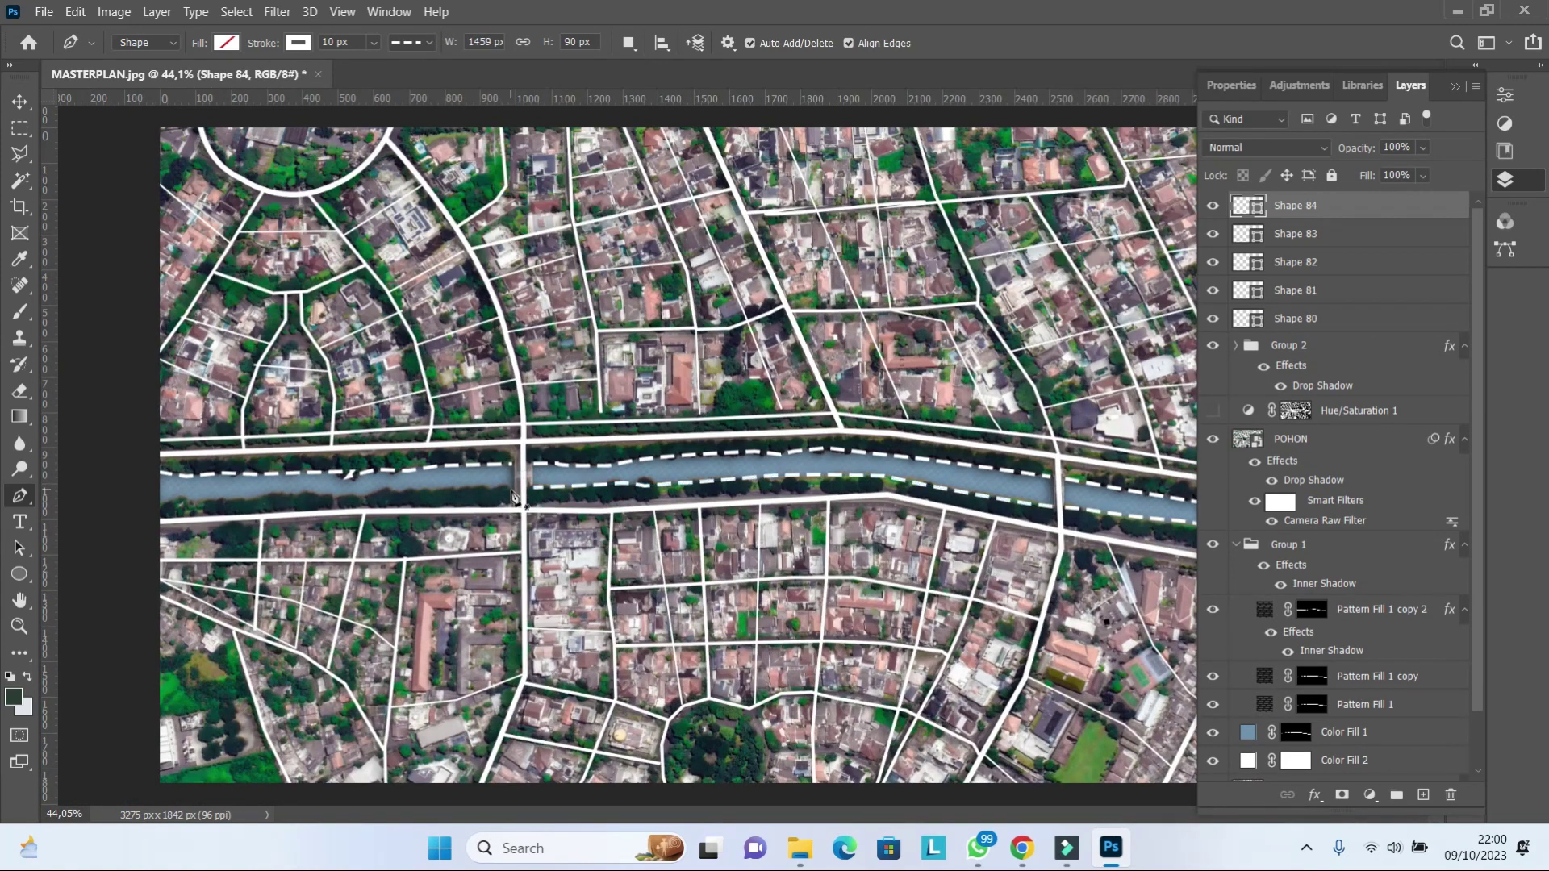
left_click(514, 489)
left_click(424, 484)
left_click(337, 496)
left_click(175, 500)
key("Return")
- Group the dashed river lines into Group 3
left_click(1294, 346, "shift")
key("ctrl+g")
left_click(1233, 203)
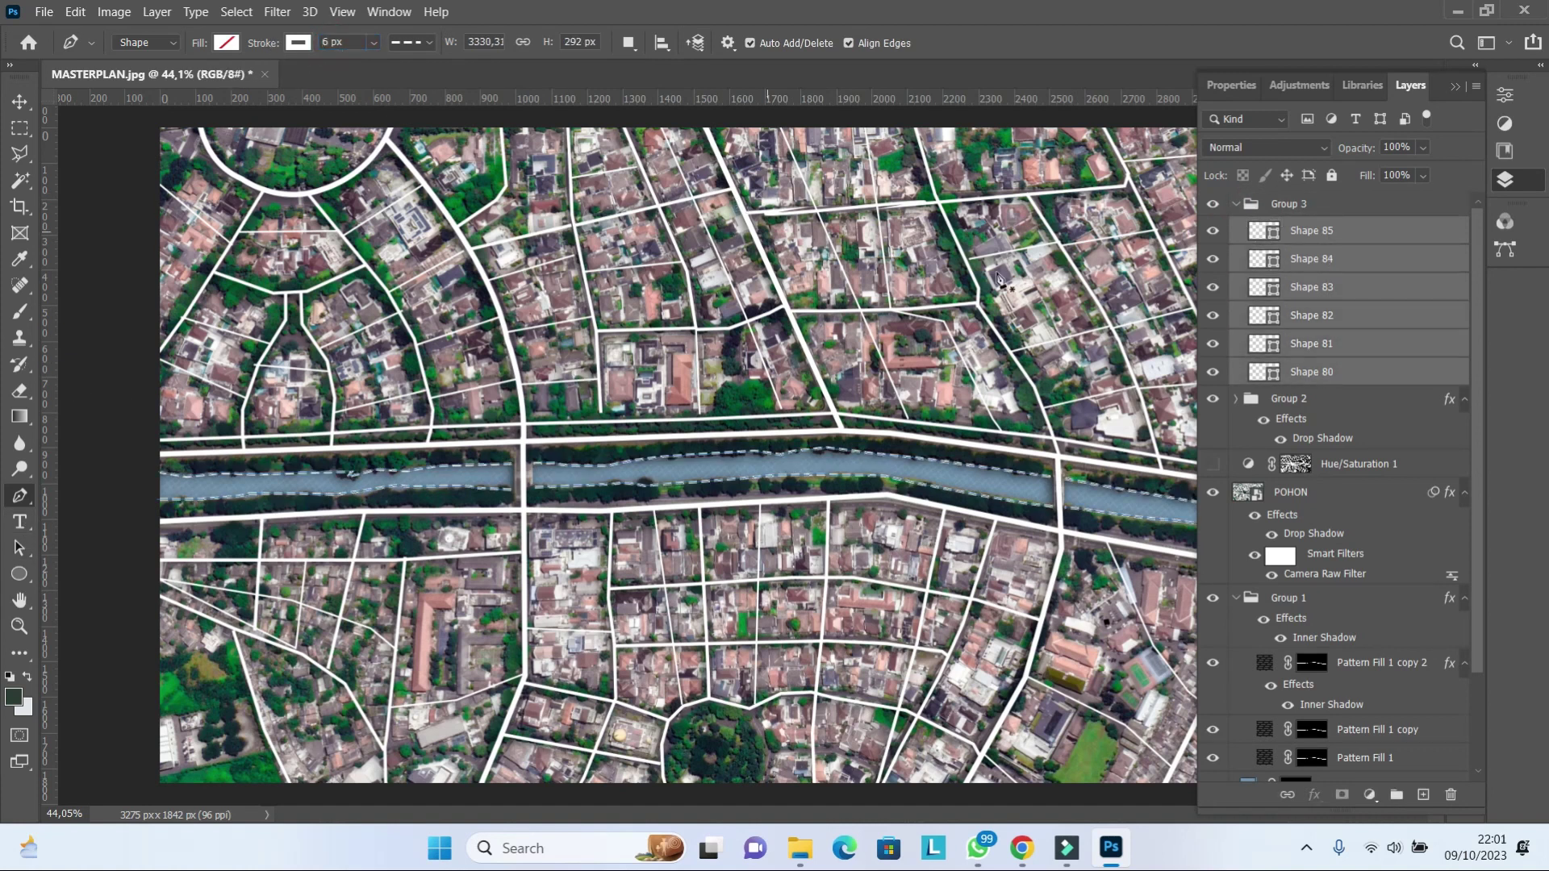
- Select the Shape 81 line, pick the Polygonal Lasso, and collapse Group 3
left_click(1311, 343)
scroll(667, 444, "down", 3)
scroll(693, 403, "up", 1)
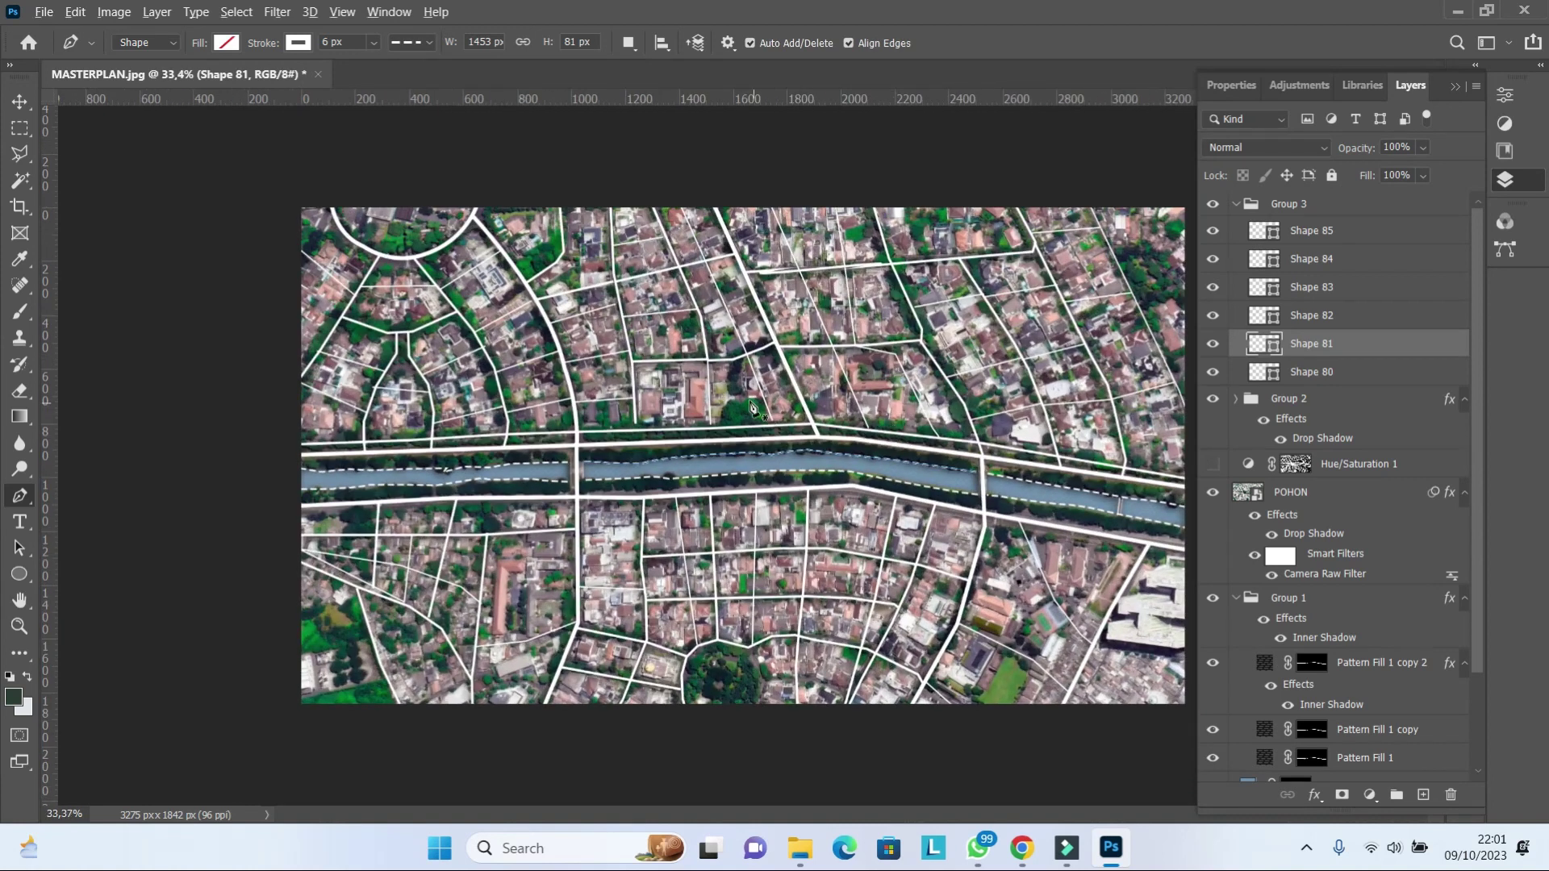
scroll(721, 365, "up", 2)
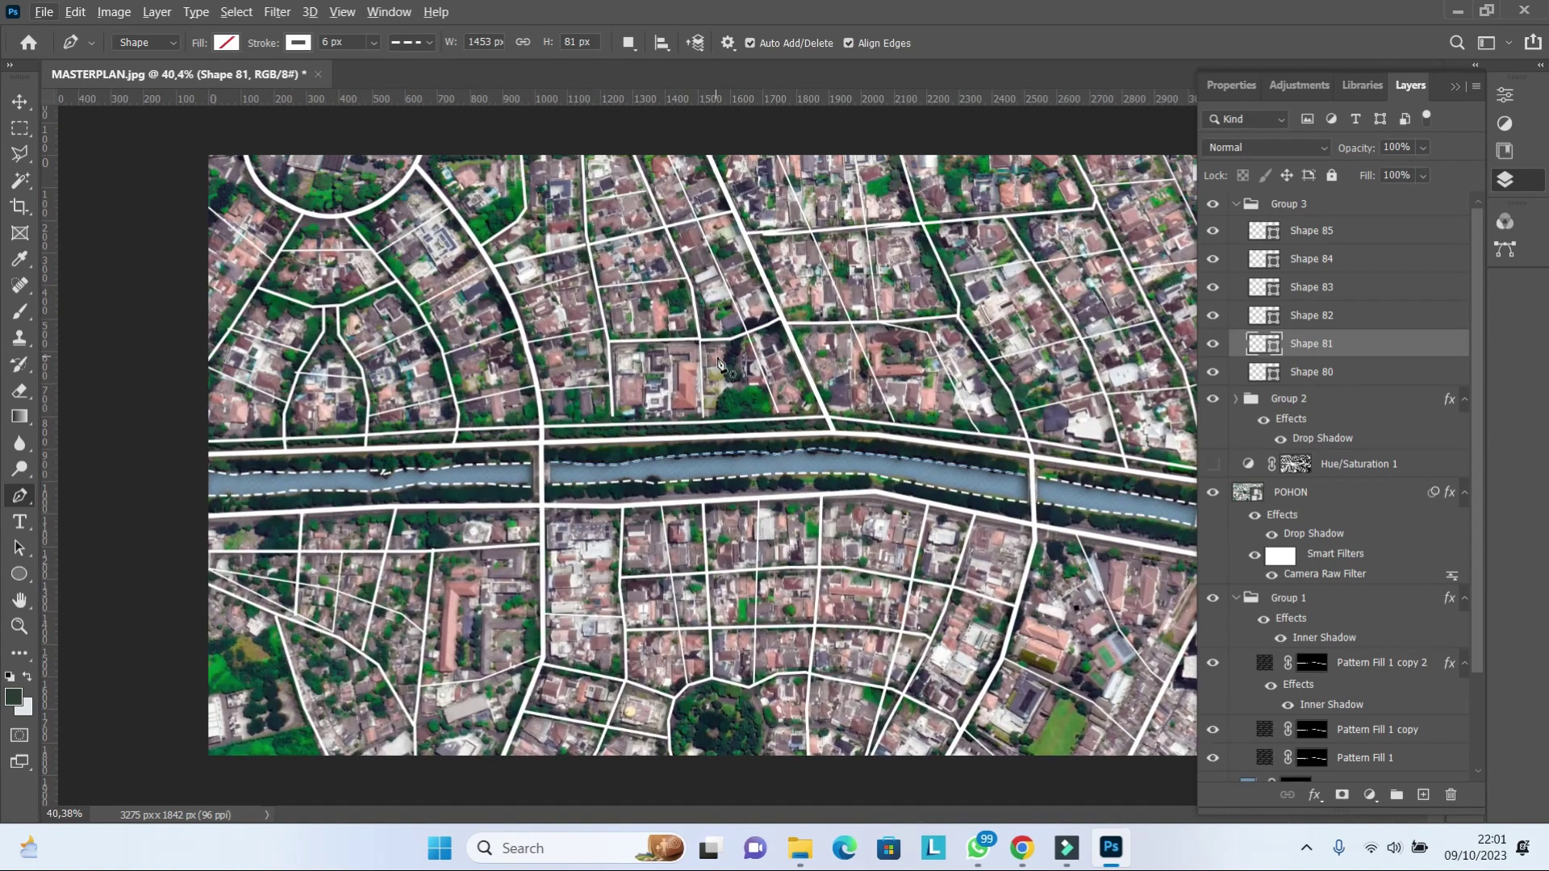
left_click(19, 154)
left_click(1236, 206)
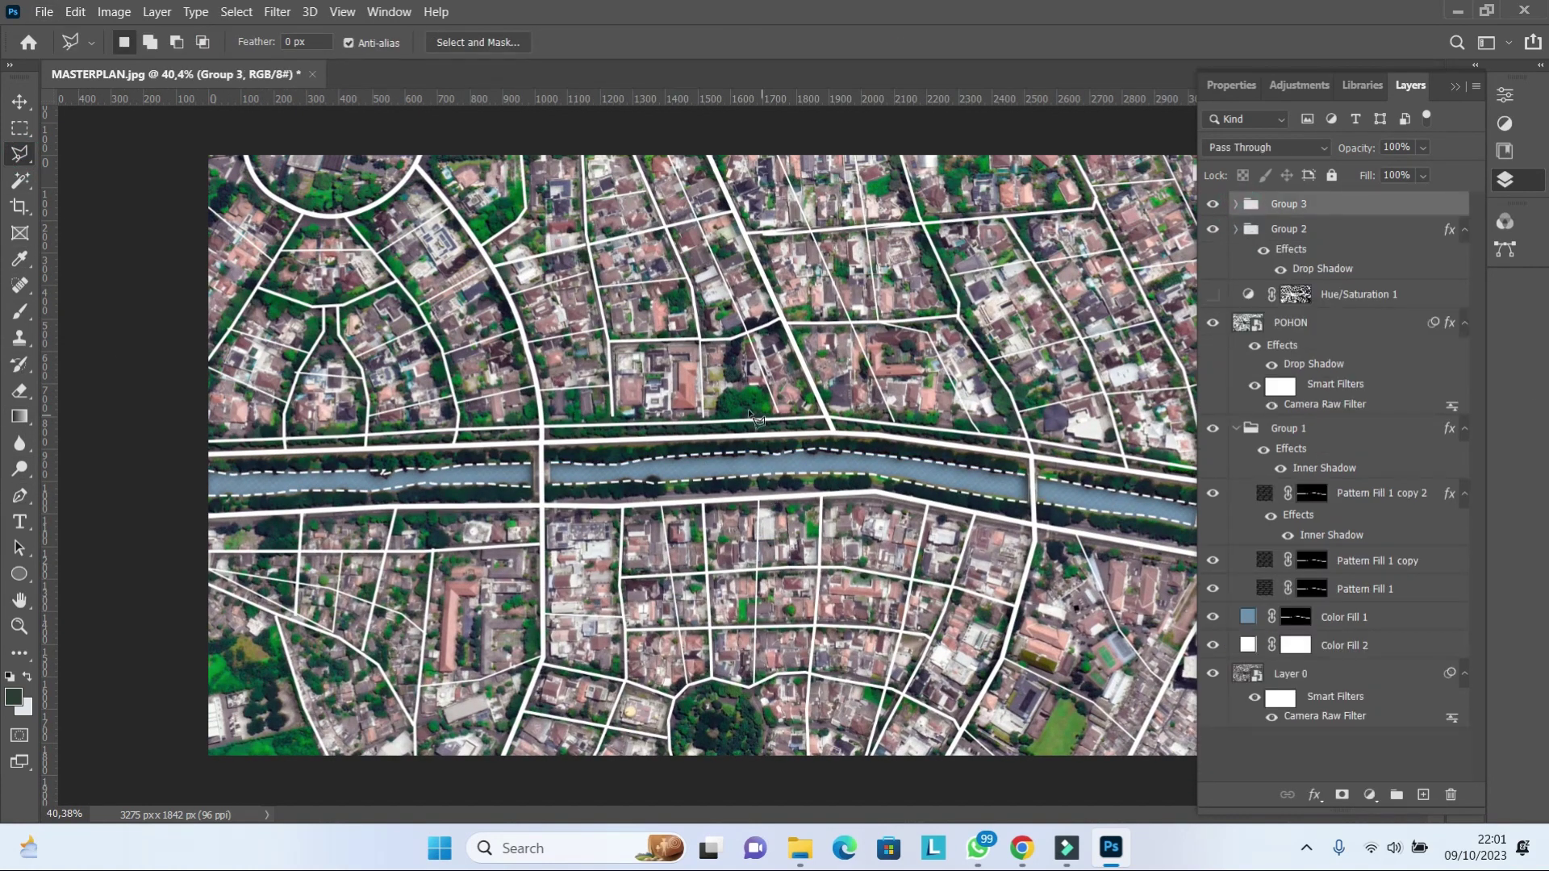
scroll(750, 415, "down", 1)
scroll(686, 484, "up", 2)
scroll(613, 524, "up", 2)
- Outline the row of plot blocks south of the river with the polygonal lasso
left_click(592, 502)
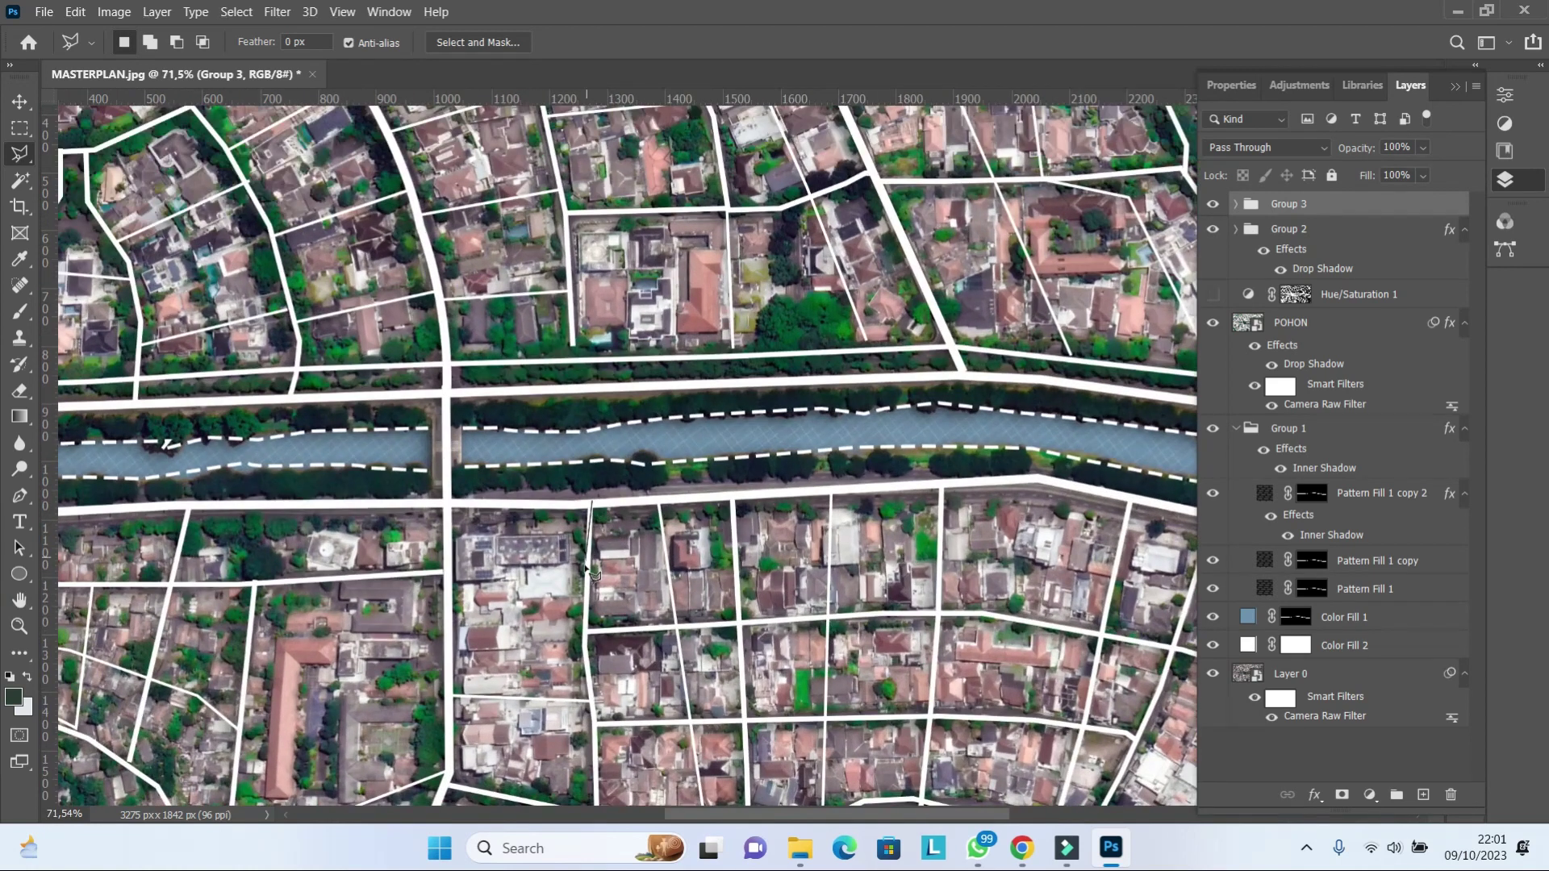
left_click(583, 625)
left_click(942, 618)
left_click(941, 486)
scroll(601, 514, "down", 1)
scroll(594, 397, "up", 3)
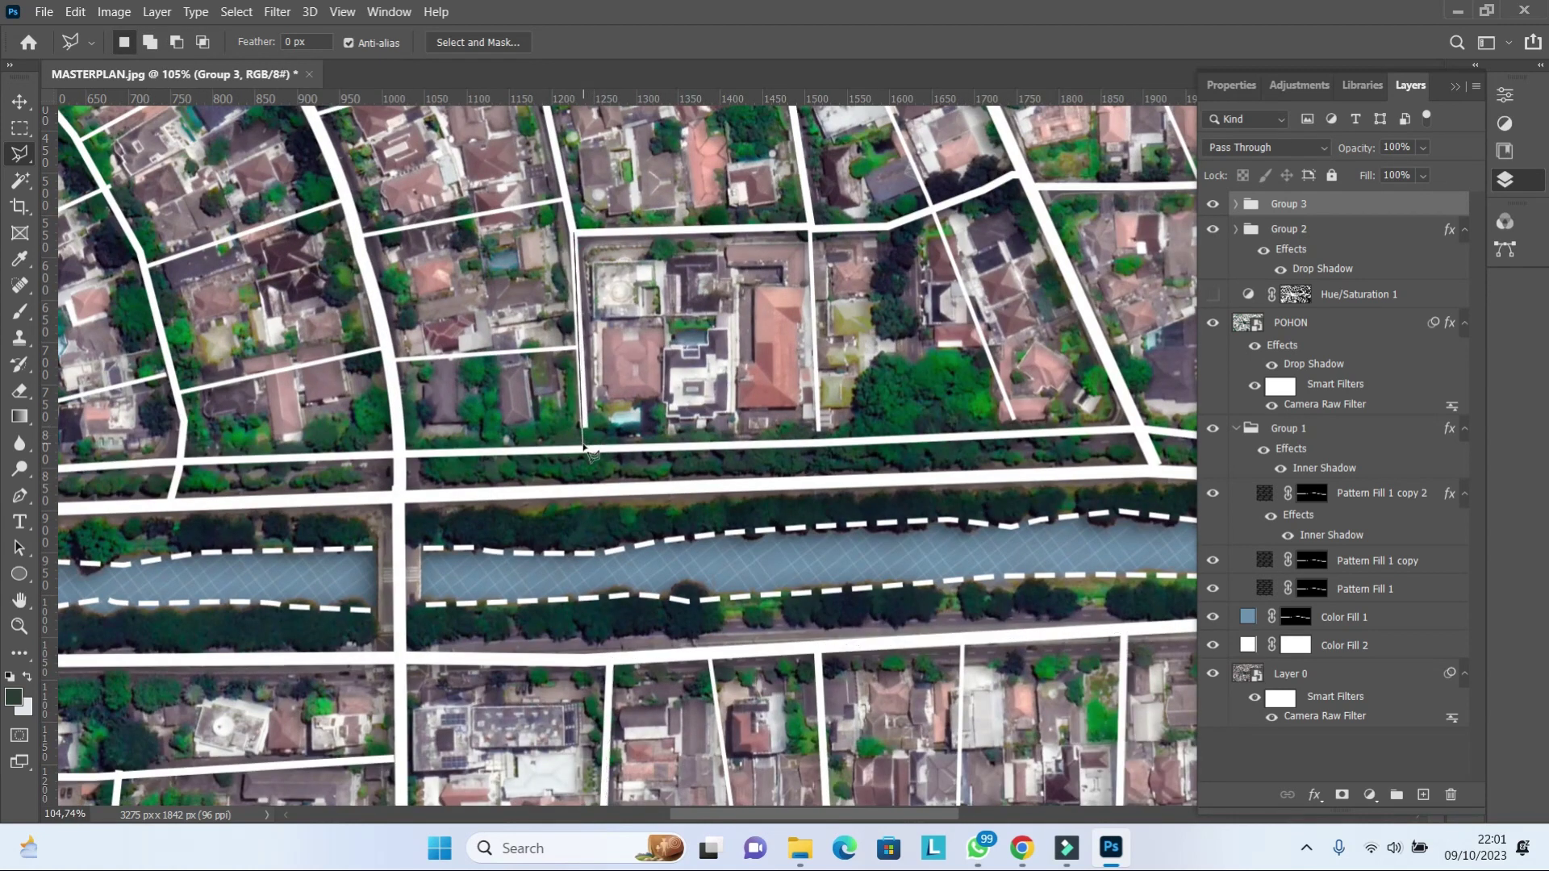
scroll(589, 444, "down", 3)
scroll(613, 431, "up", 2)
scroll(619, 431, "down", 2)
scroll(484, 387, "down", 1)
scroll(337, 339, "up", 1)
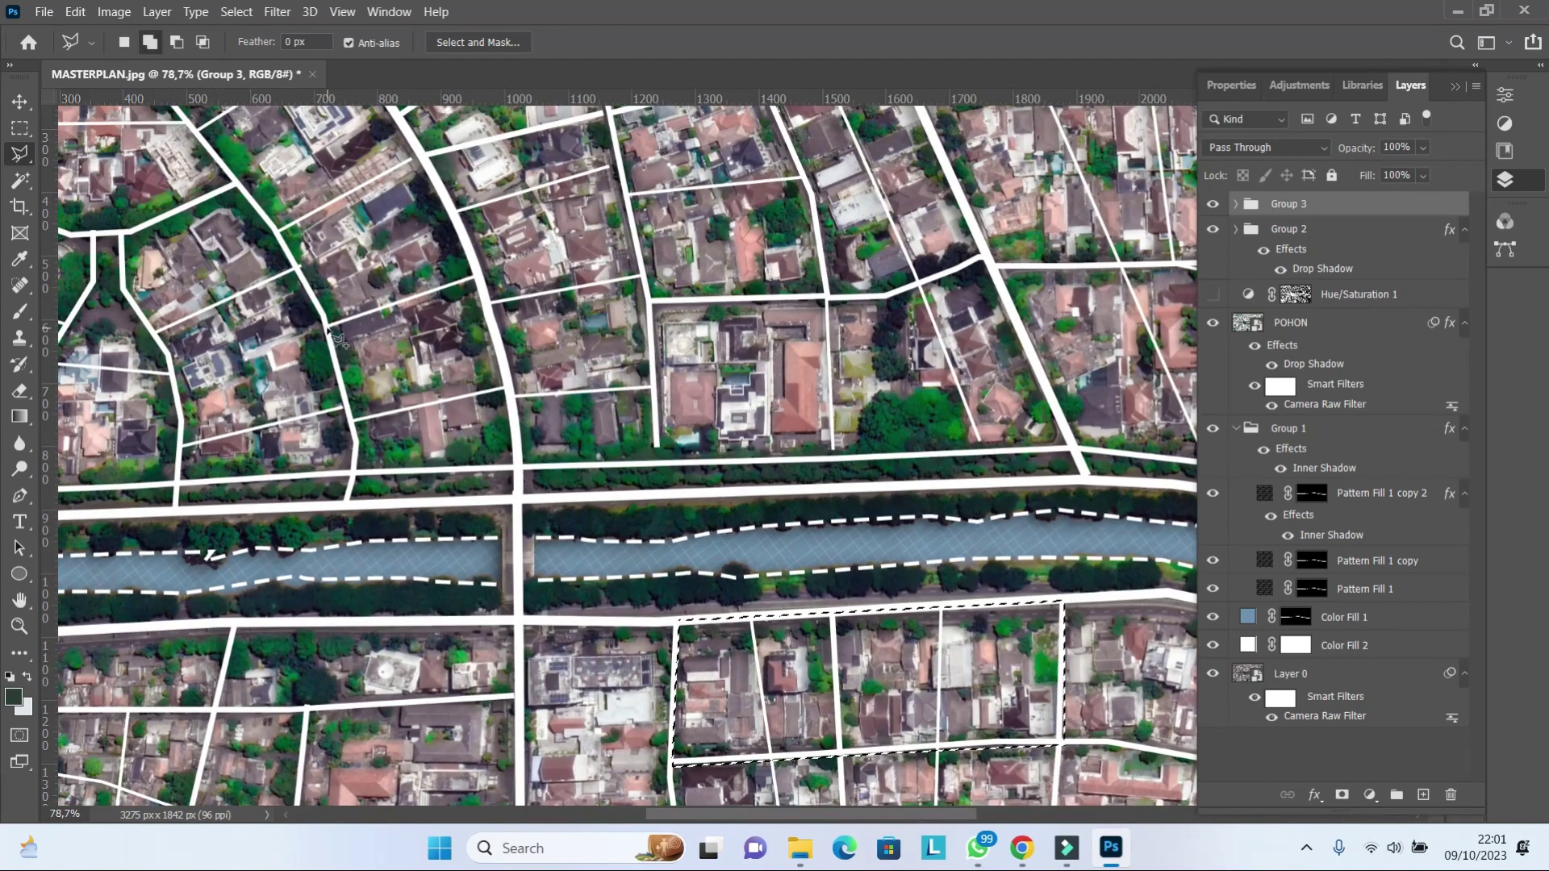
- Add the plot north of the river along the curved road, then select Group 1
left_click(355, 442)
left_click(348, 500)
left_click(518, 500)
left_click(482, 277)
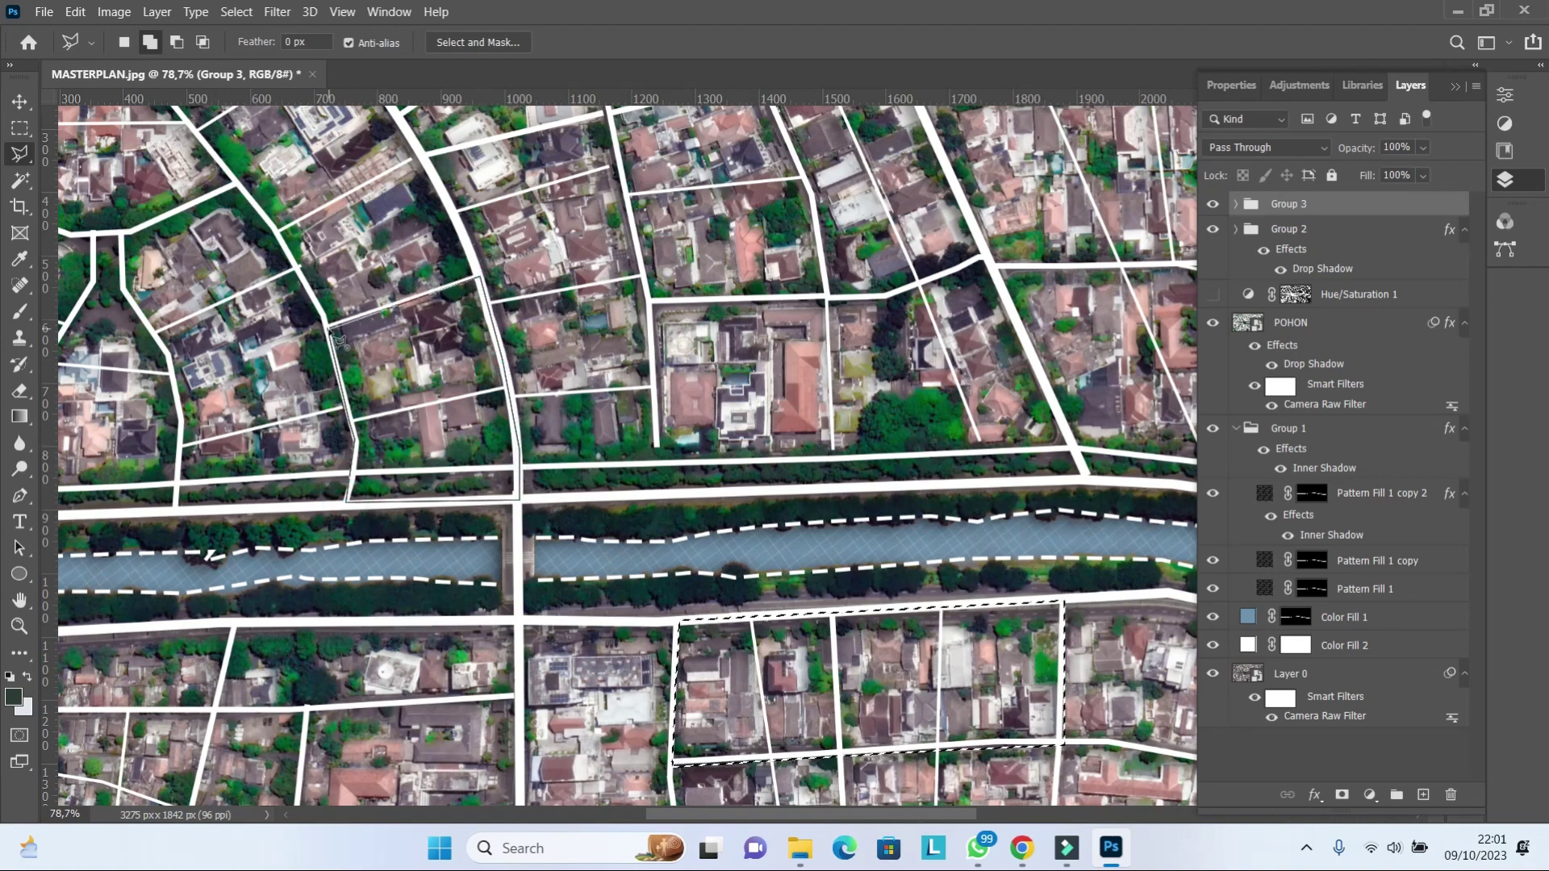
left_click(337, 339)
scroll(339, 343, "down", 1)
scroll(338, 342, "down", 1)
scroll(355, 355, "up", 1)
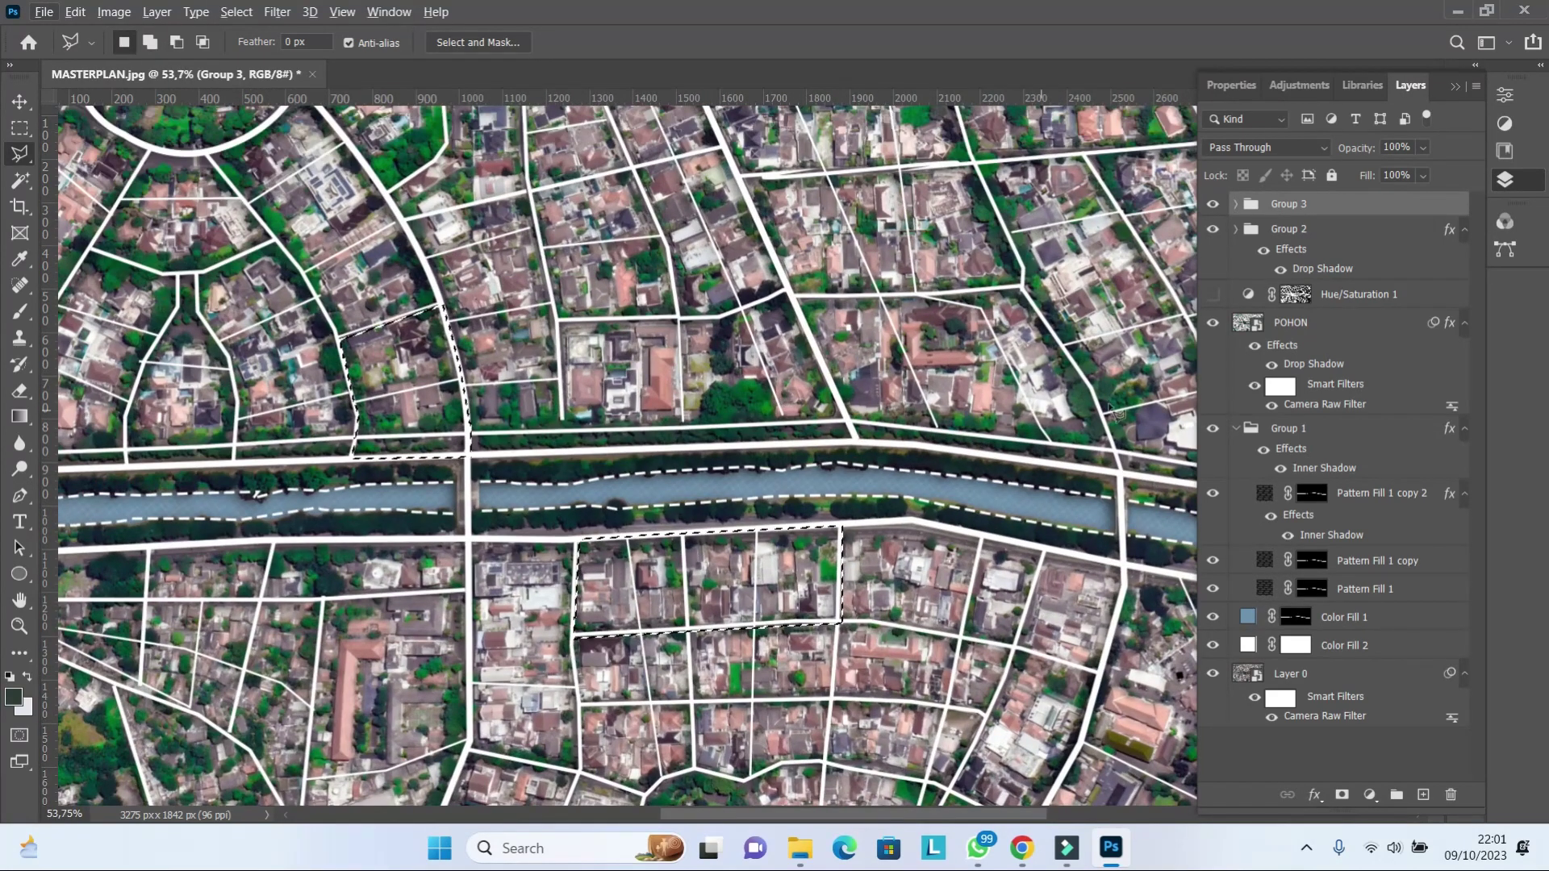
left_click(1331, 323)
left_click(1346, 443)
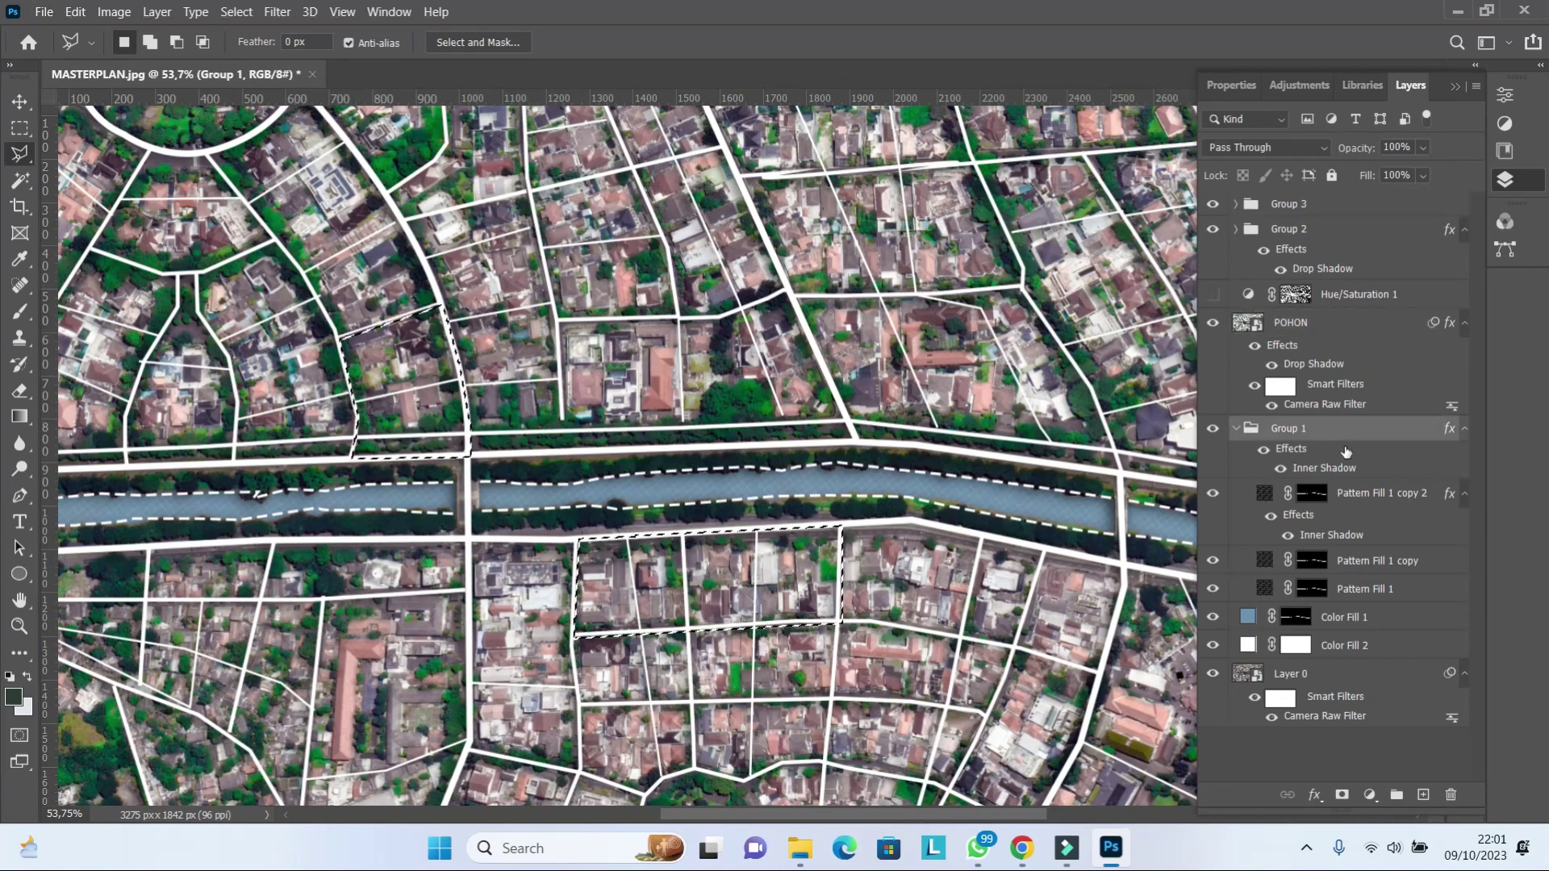
- Fill the selected plots with a semi-transparent pink-red Solid Color layer
key("alt+bracketright")
key("alt+bracketright")
left_click(1369, 794)
left_click(1387, 443)
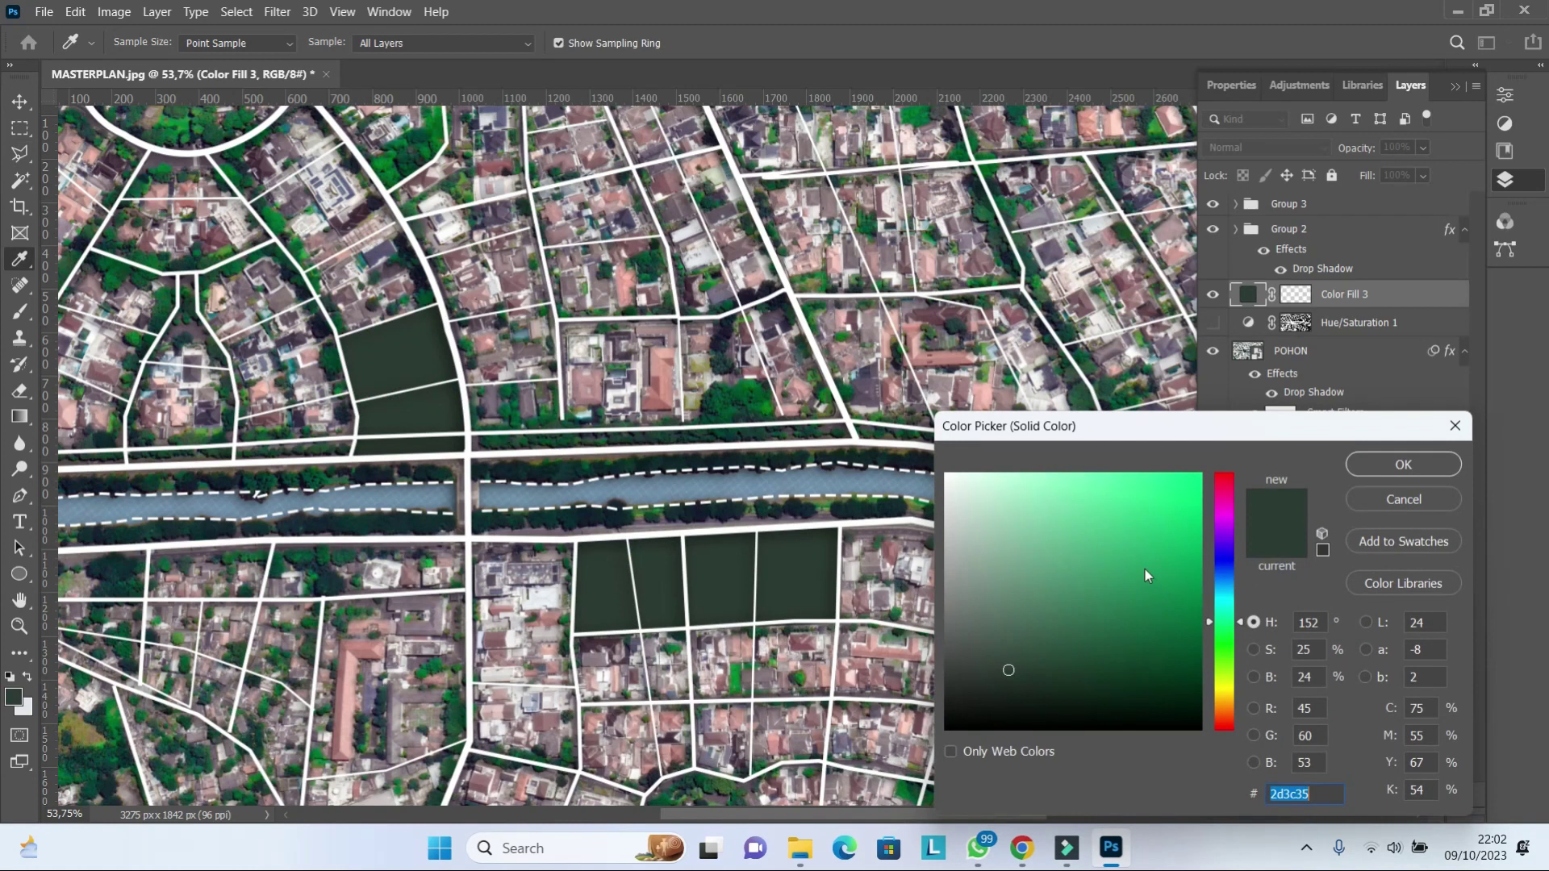
left_click_drag(1227, 555, 1212, 447)
left_click(1107, 533)
left_click_drag(1107, 533, 1101, 449)
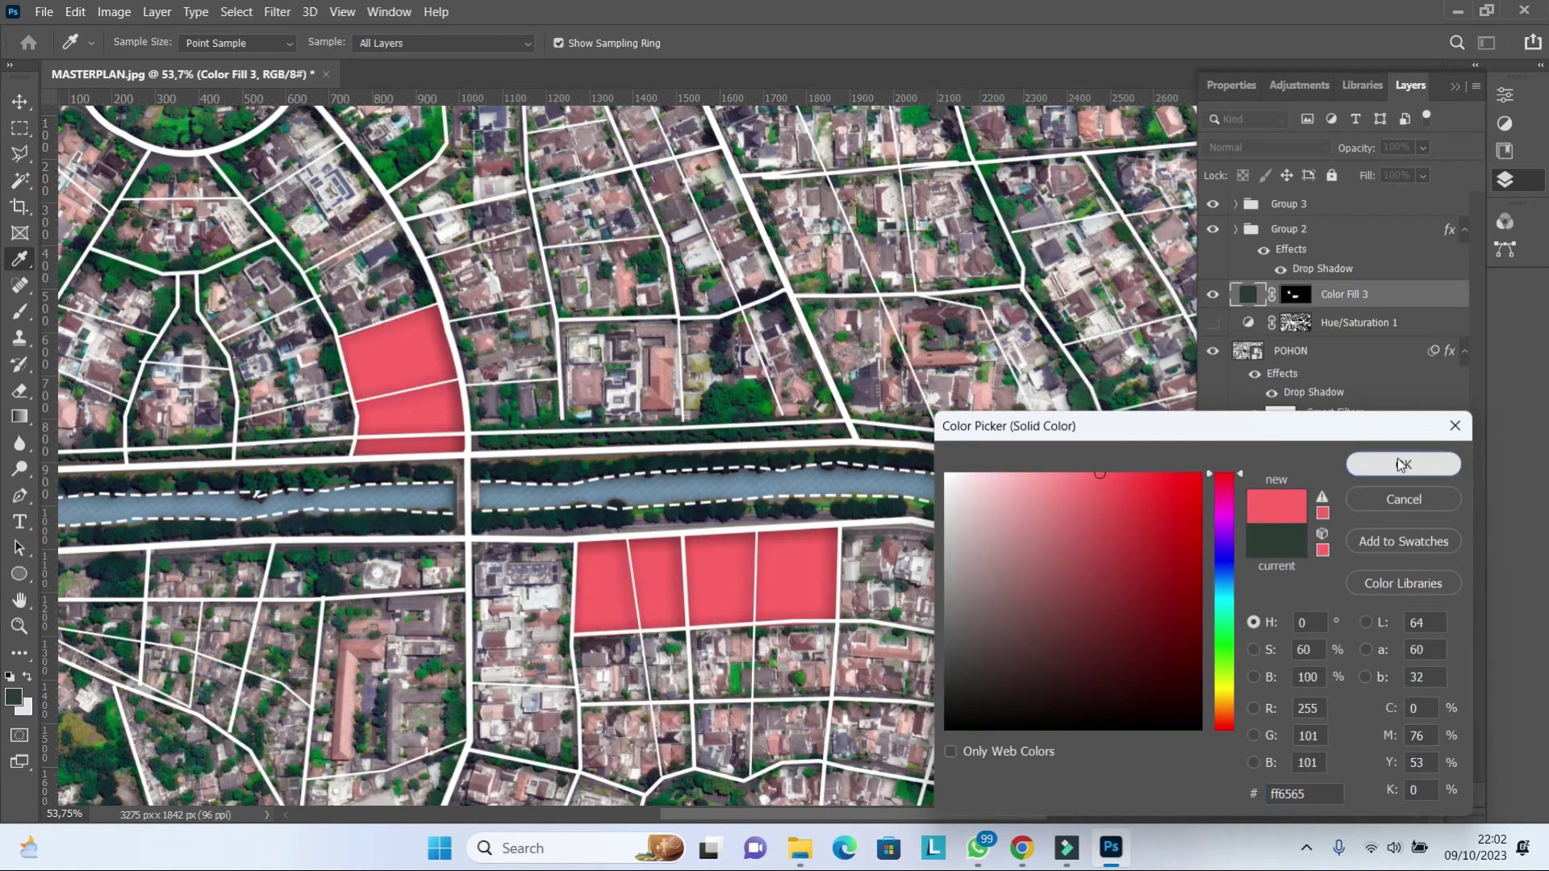
left_click(1401, 463)
scroll(742, 452, "down", 5)
left_click(1411, 172)
scroll(742, 454, "up", 1)
scroll(742, 454, "up", 1)
scroll(742, 454, "up", 1)
scroll(758, 601, "down", 1)
scroll(742, 451, "up", 2)
scroll(730, 192, "down", 1)
- Outline the upper block and paint it white on the Color Fill 3 mask
left_click(711, 184)
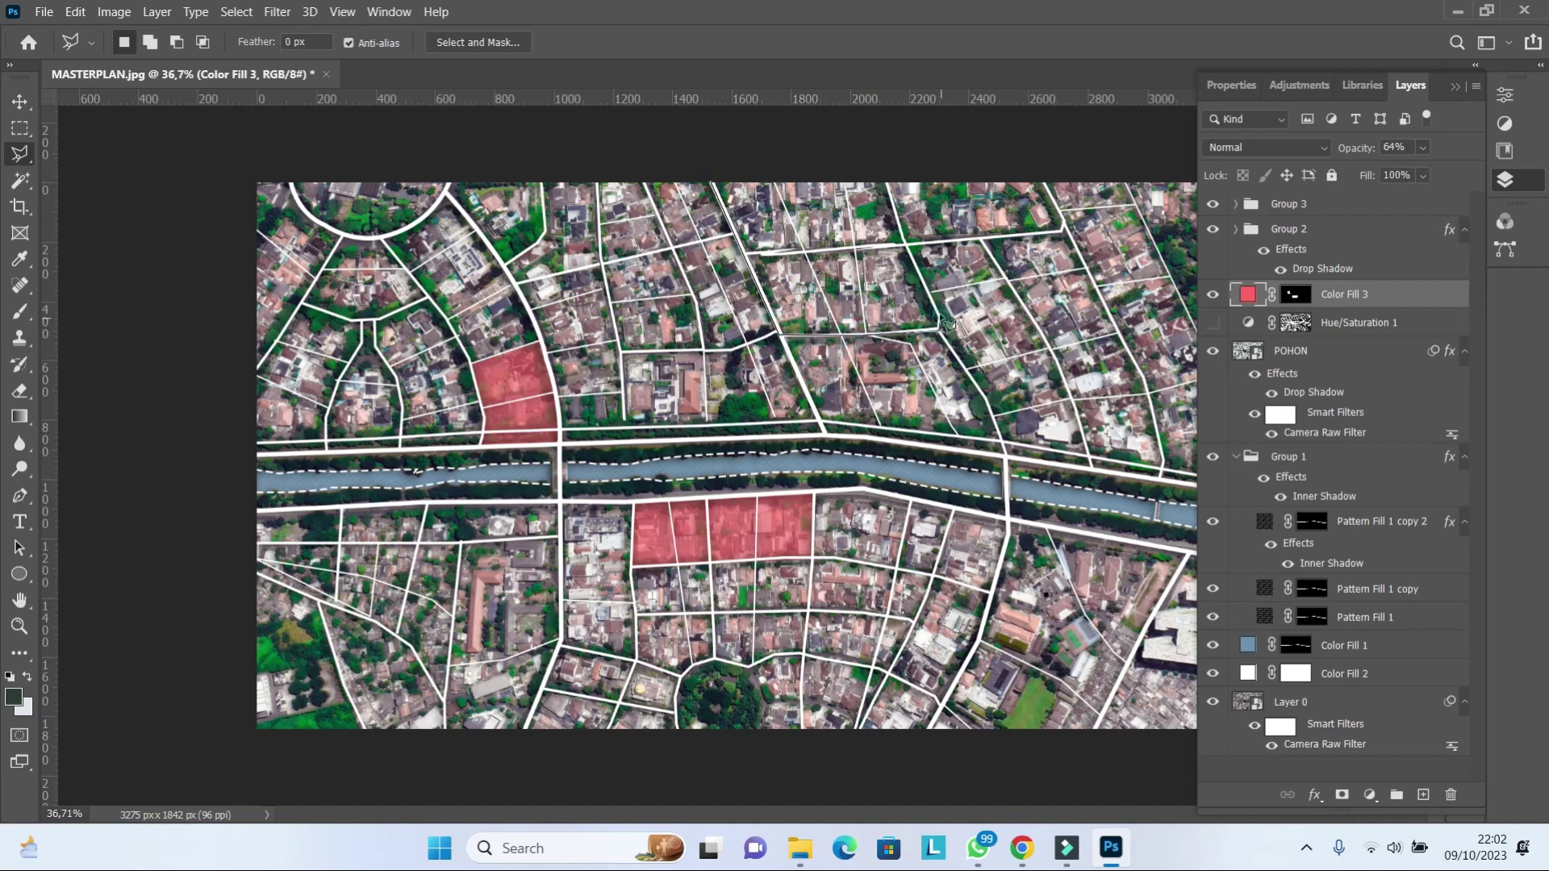
left_click(885, 171)
left_click(722, 156)
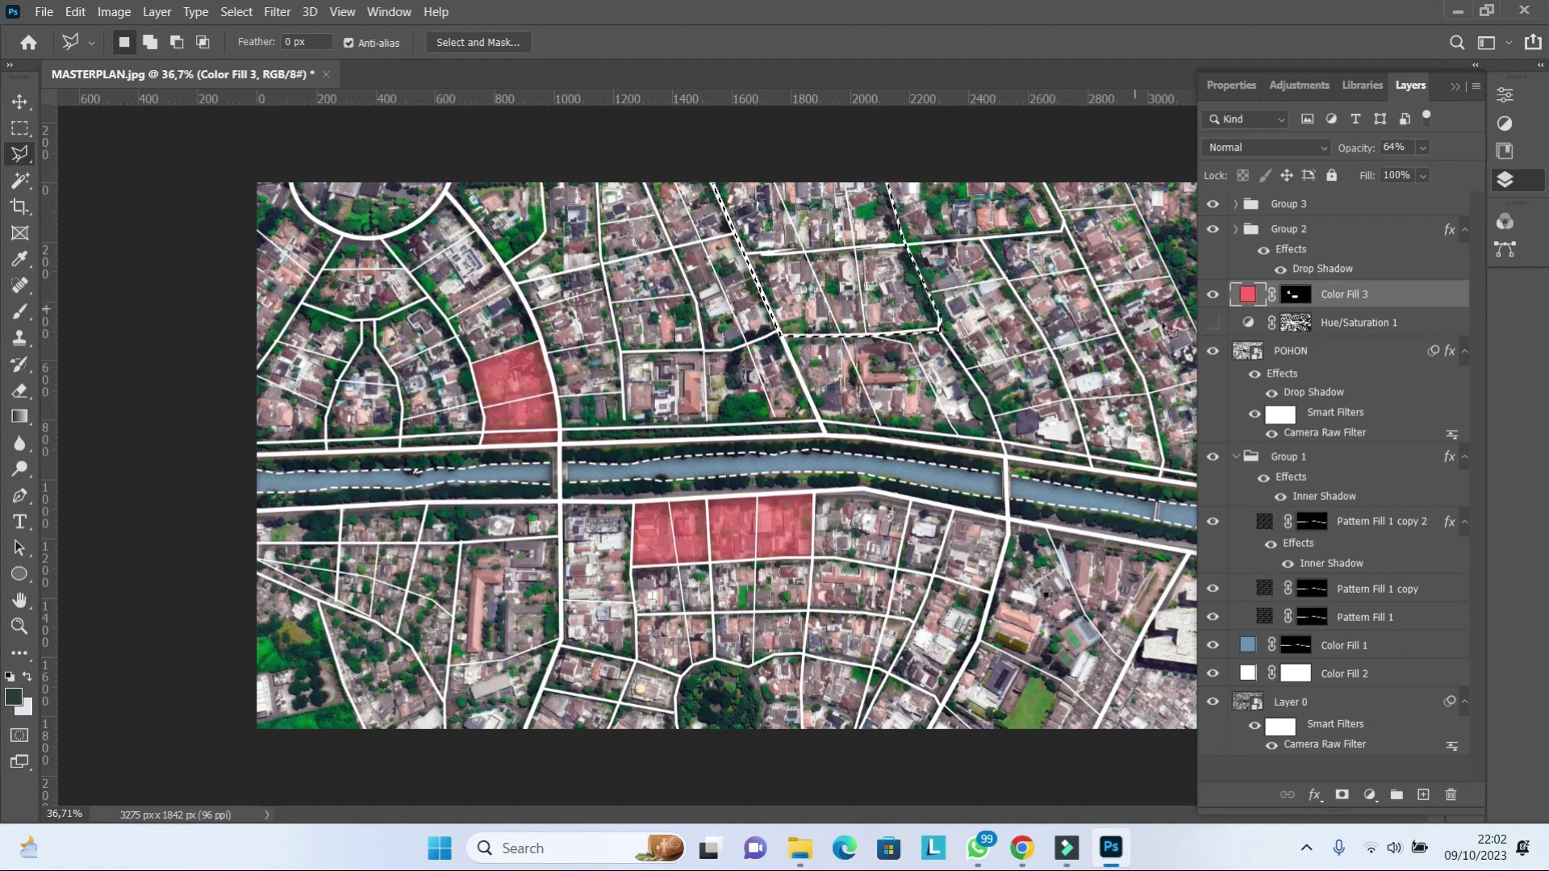
left_click(1294, 293)
left_click(22, 309)
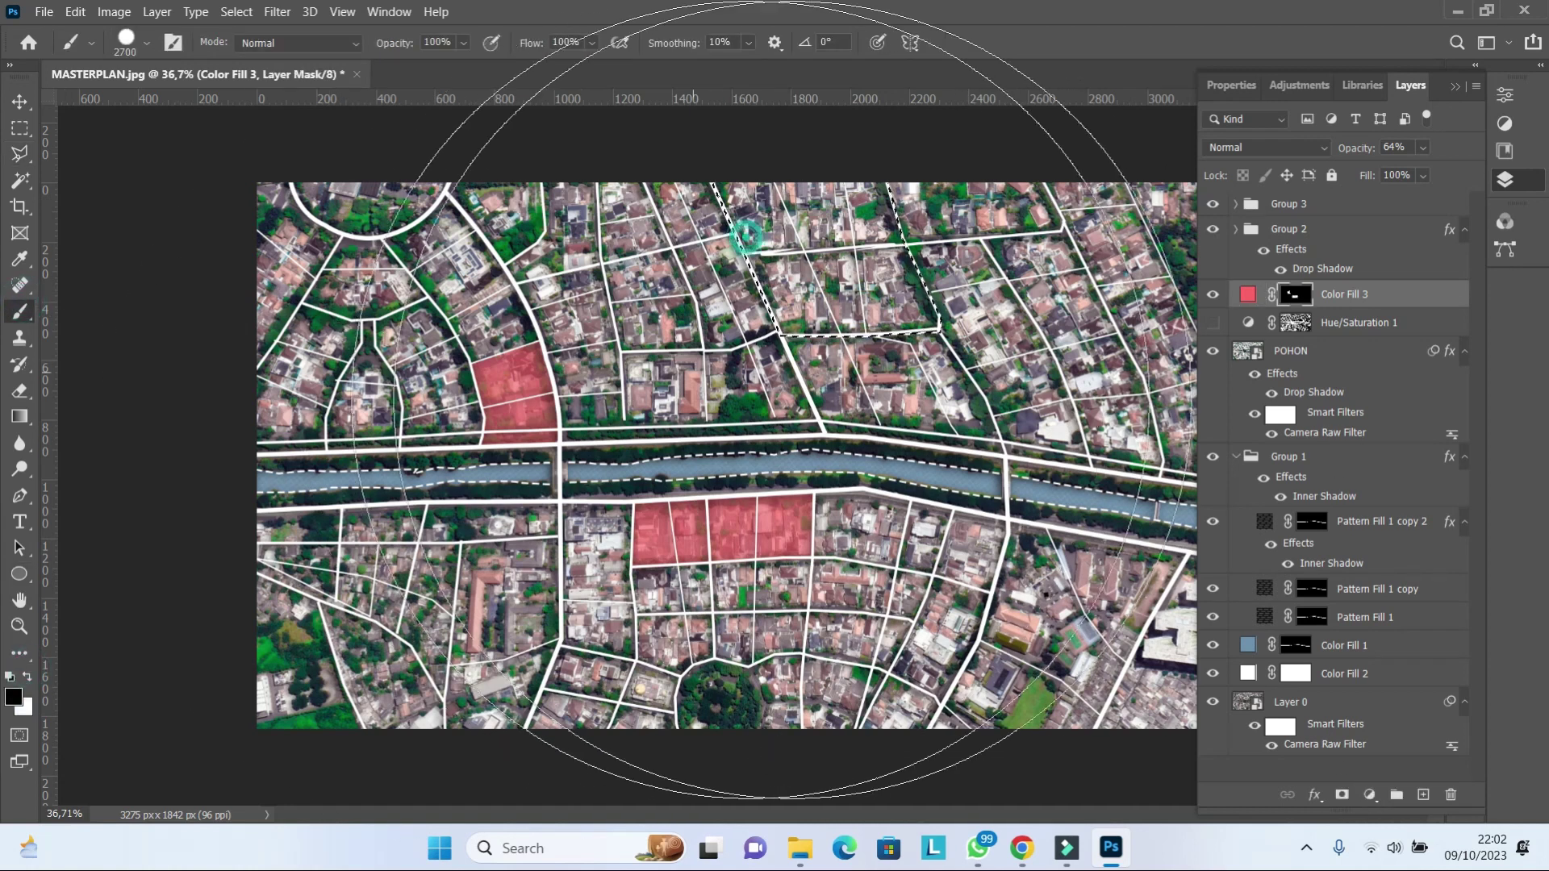
left_click(31, 679)
left_click(827, 258)
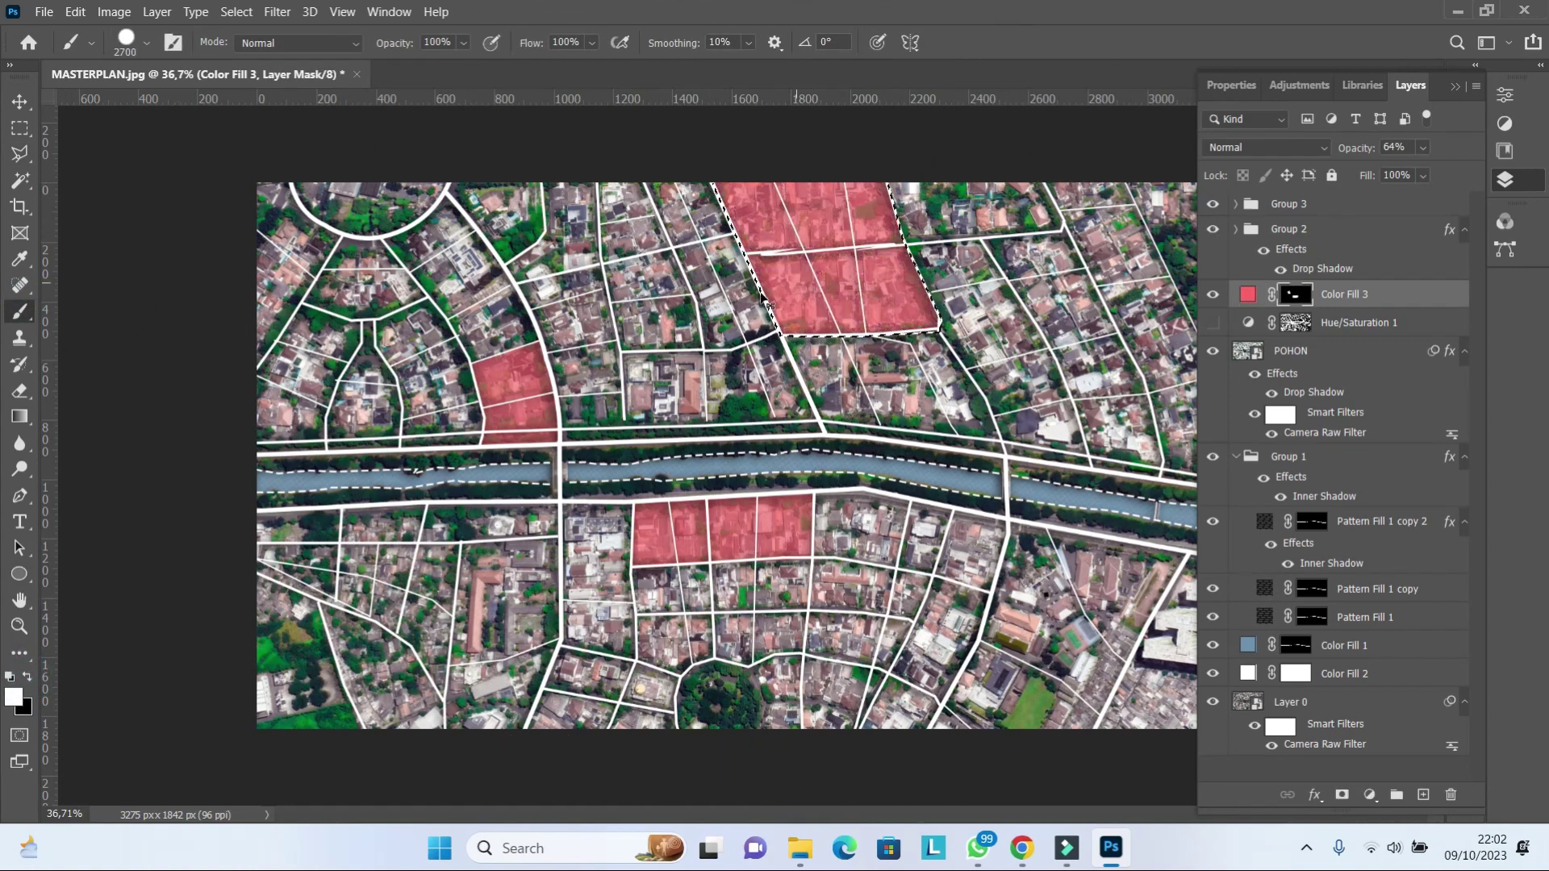
key("l")
scroll(744, 381, "down", 3)
scroll(744, 381, "up", 5)
scroll(778, 311, "down", 3)
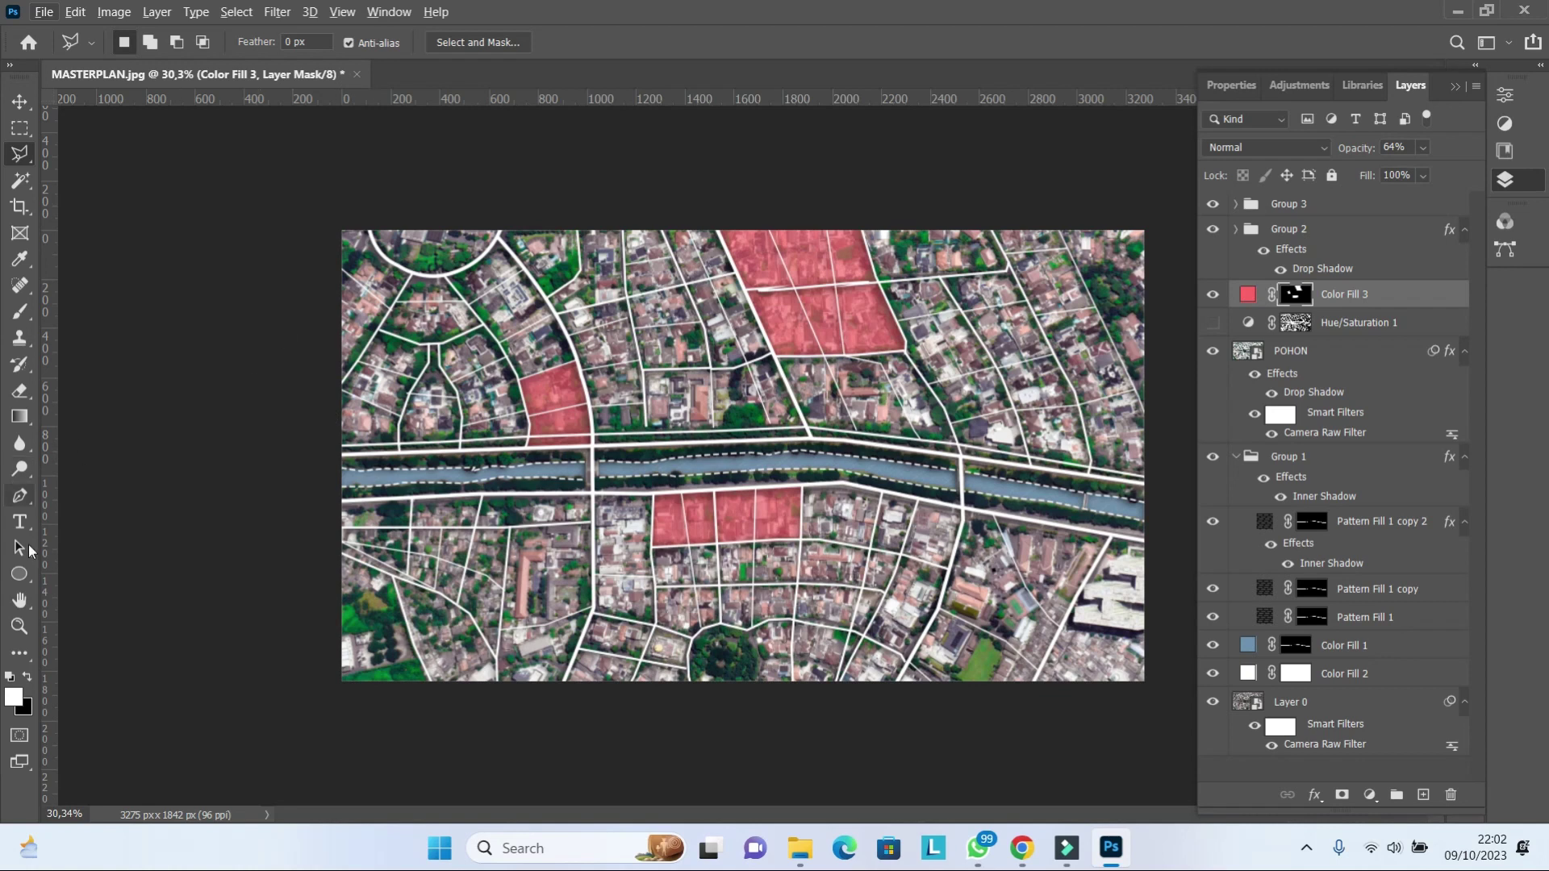
- Draw a small trial ellipse near the upper red block
left_click(20, 574)
scroll(732, 333, "up", 2)
left_click_drag(728, 262, 741, 275)
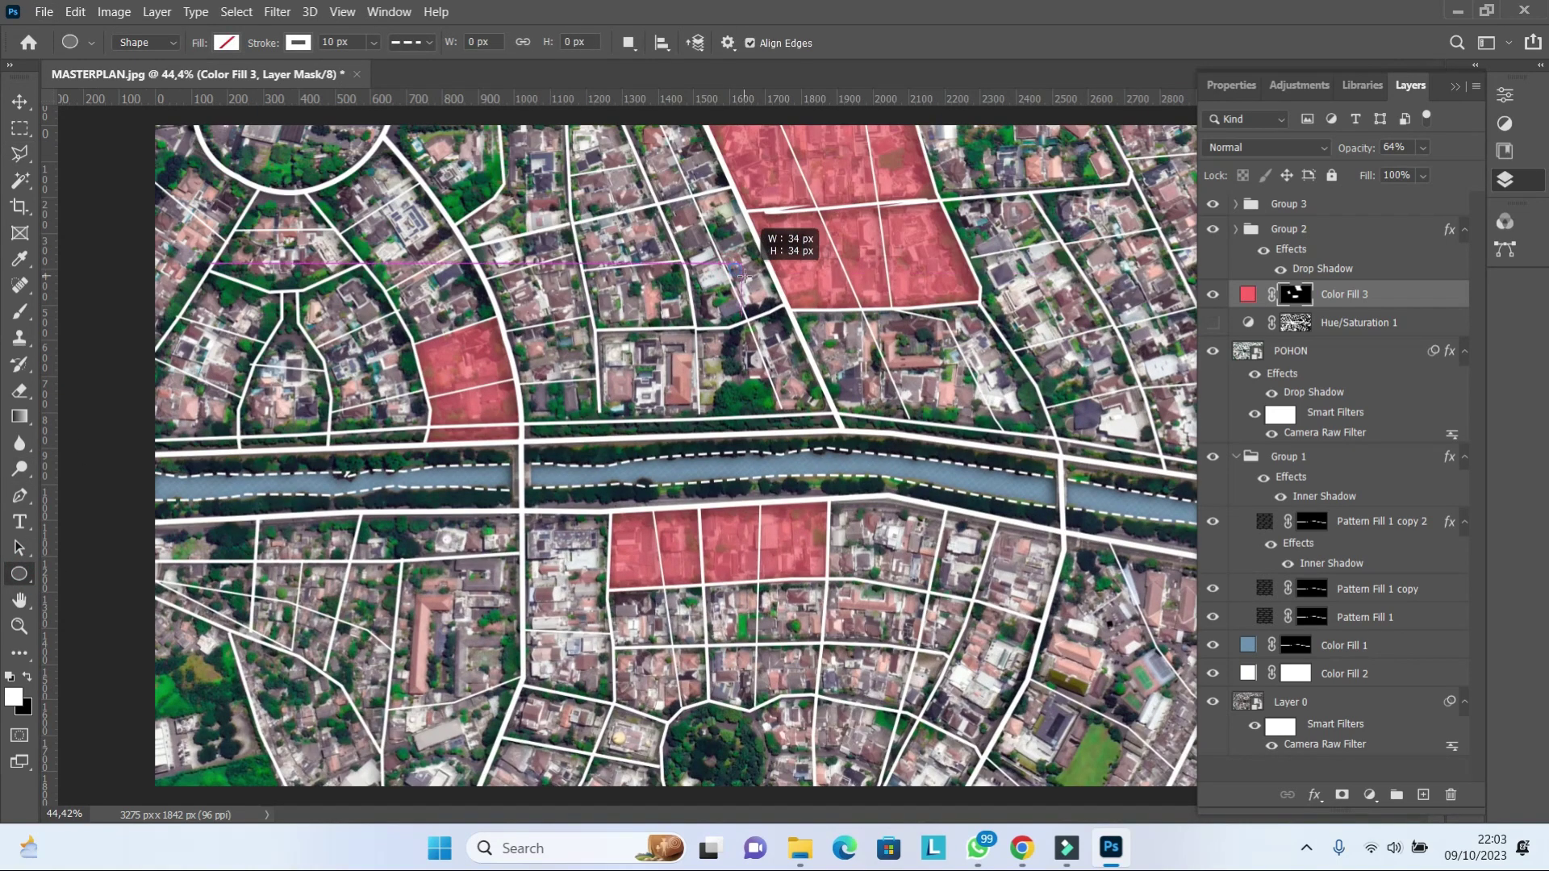
left_click(1393, 85)
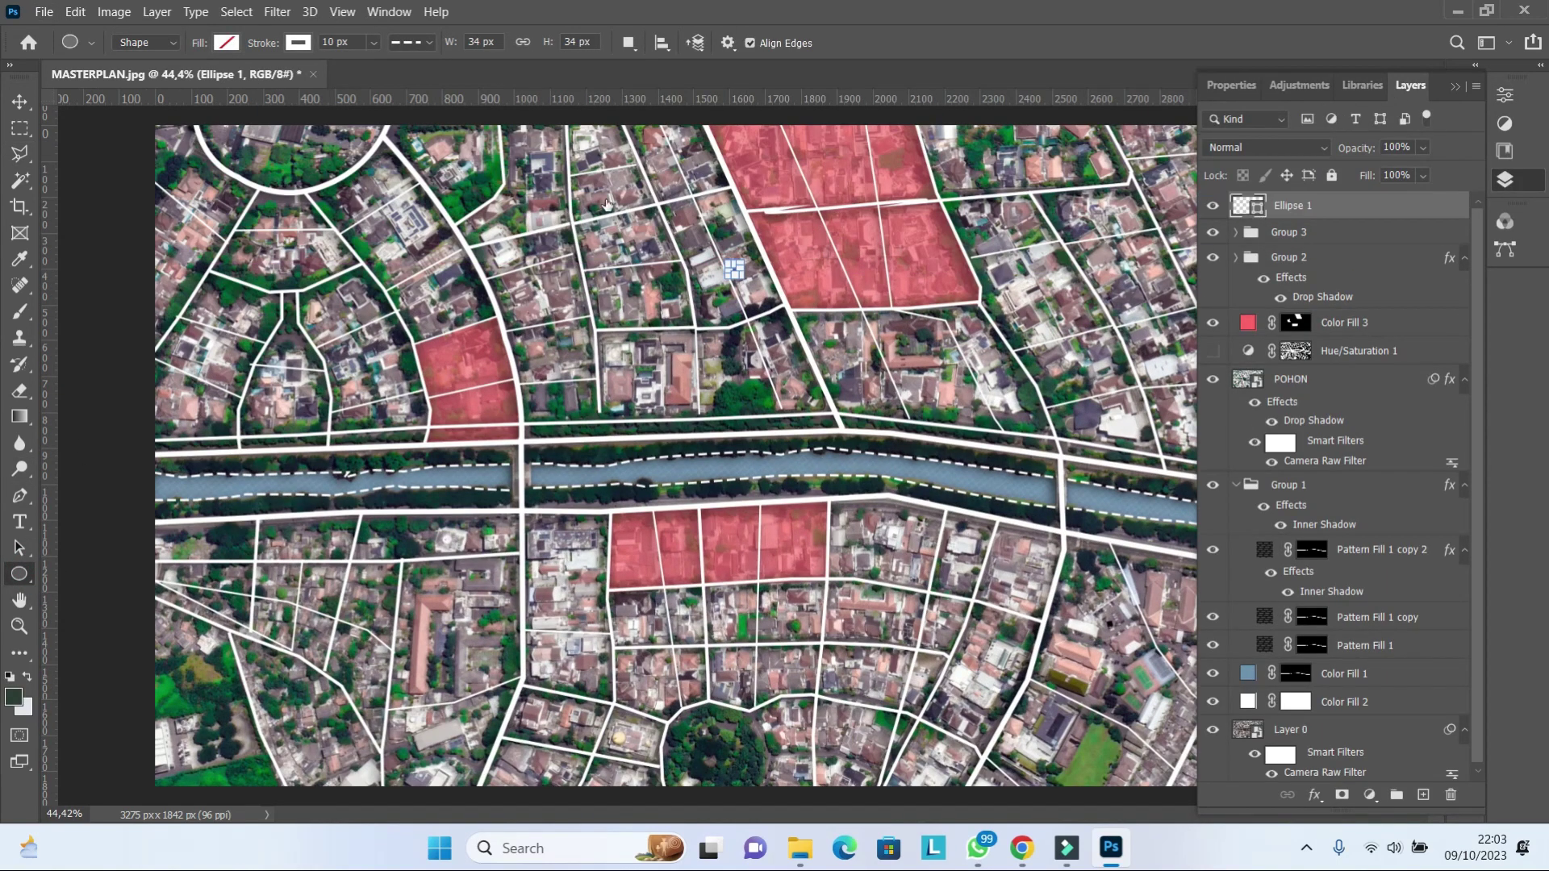
key("v")
scroll(950, 237, "up", 3)
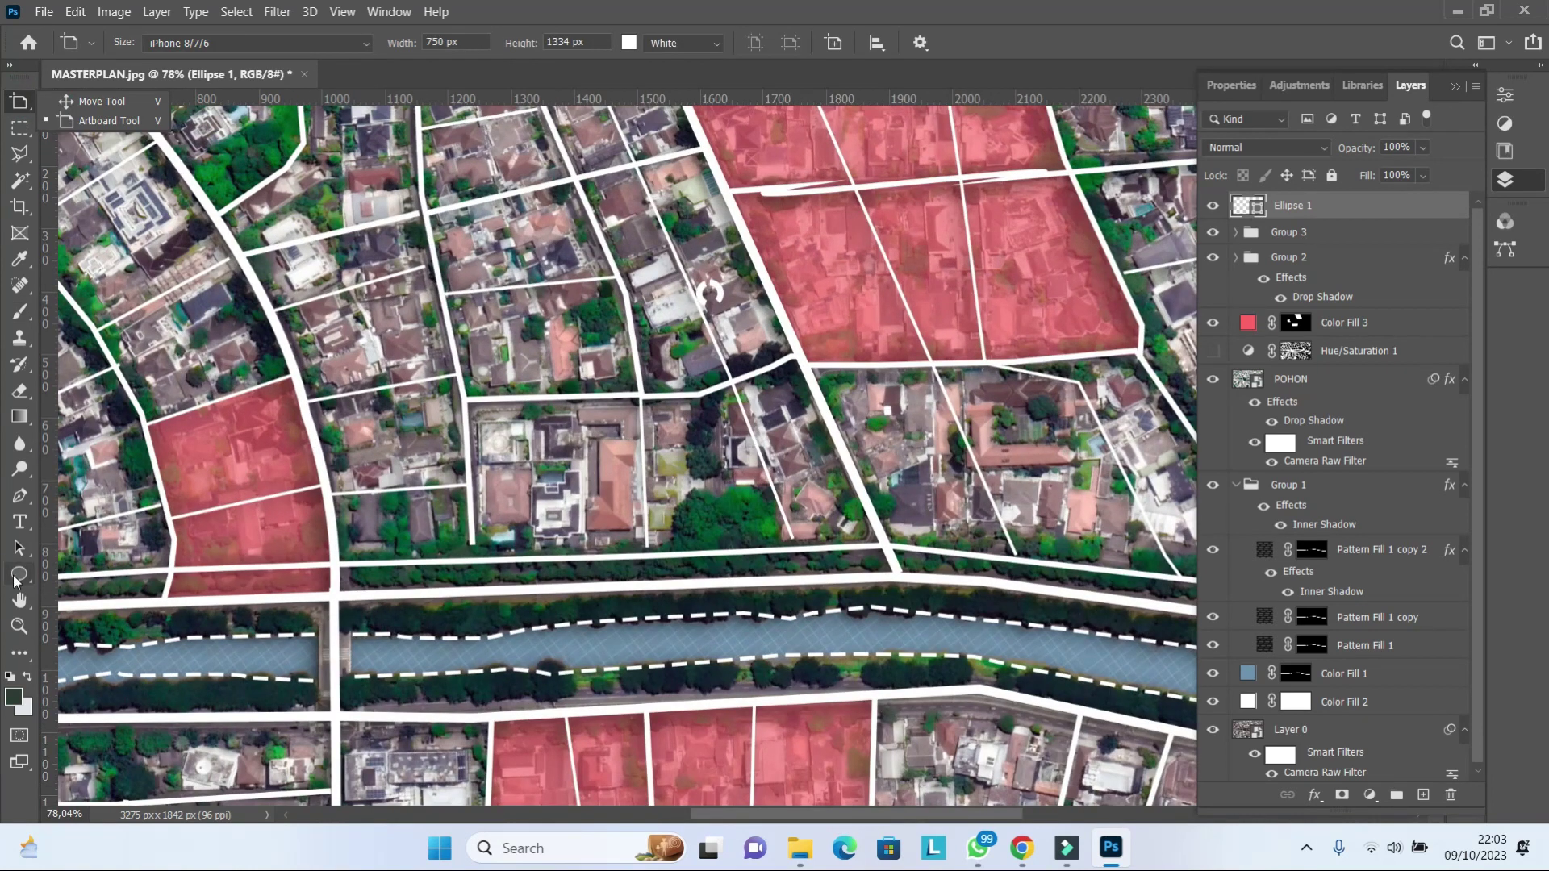
- Draw an unfilled 290 px circle with a 5 px red outline
left_click(18, 574)
left_click(412, 43)
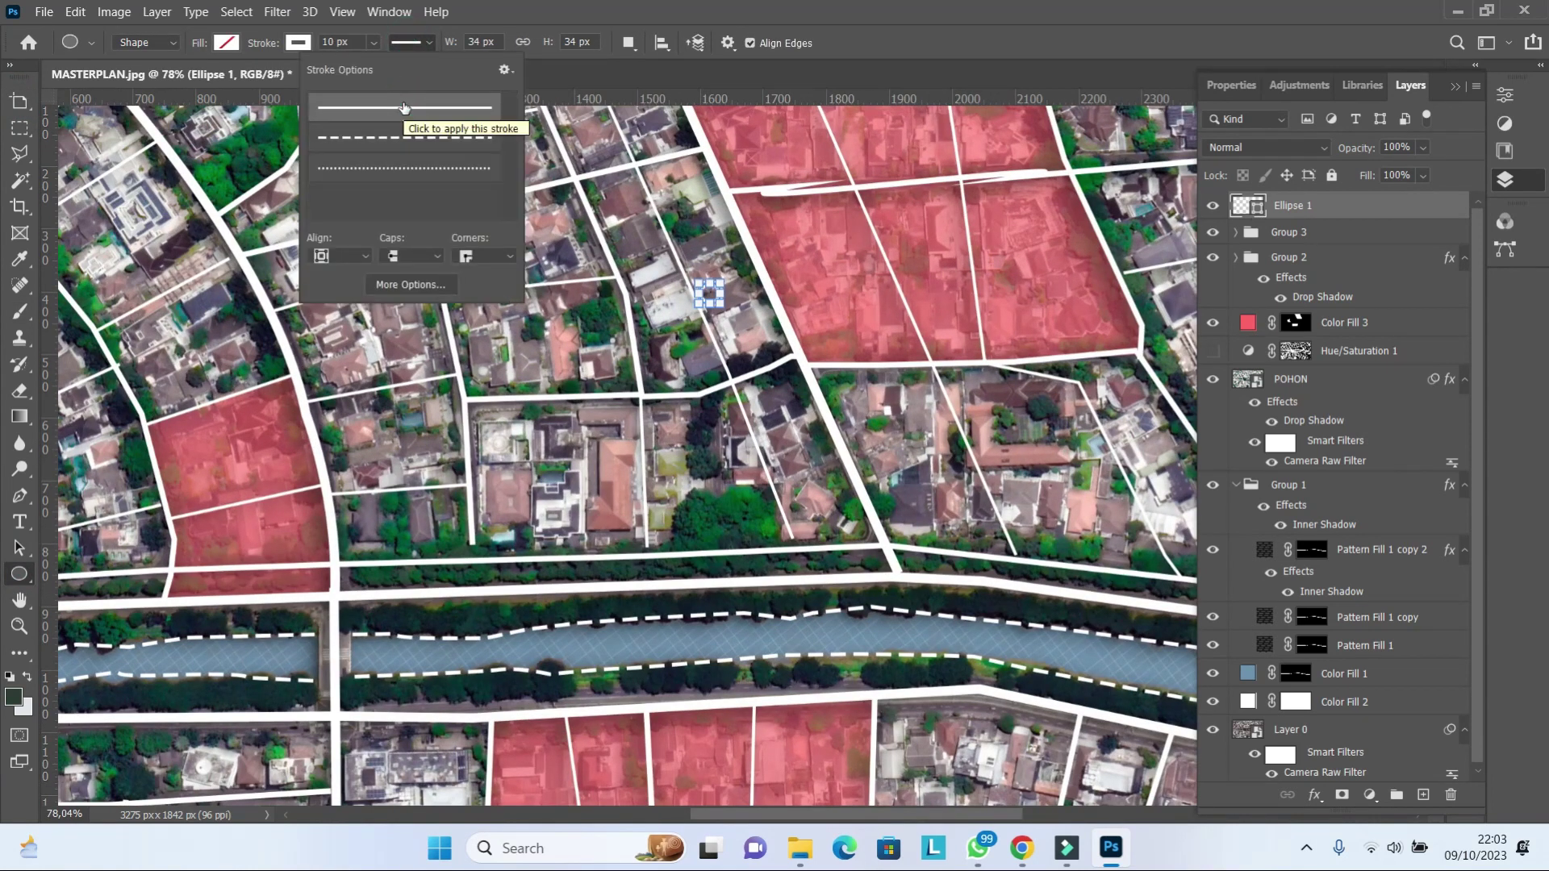
left_click(299, 43)
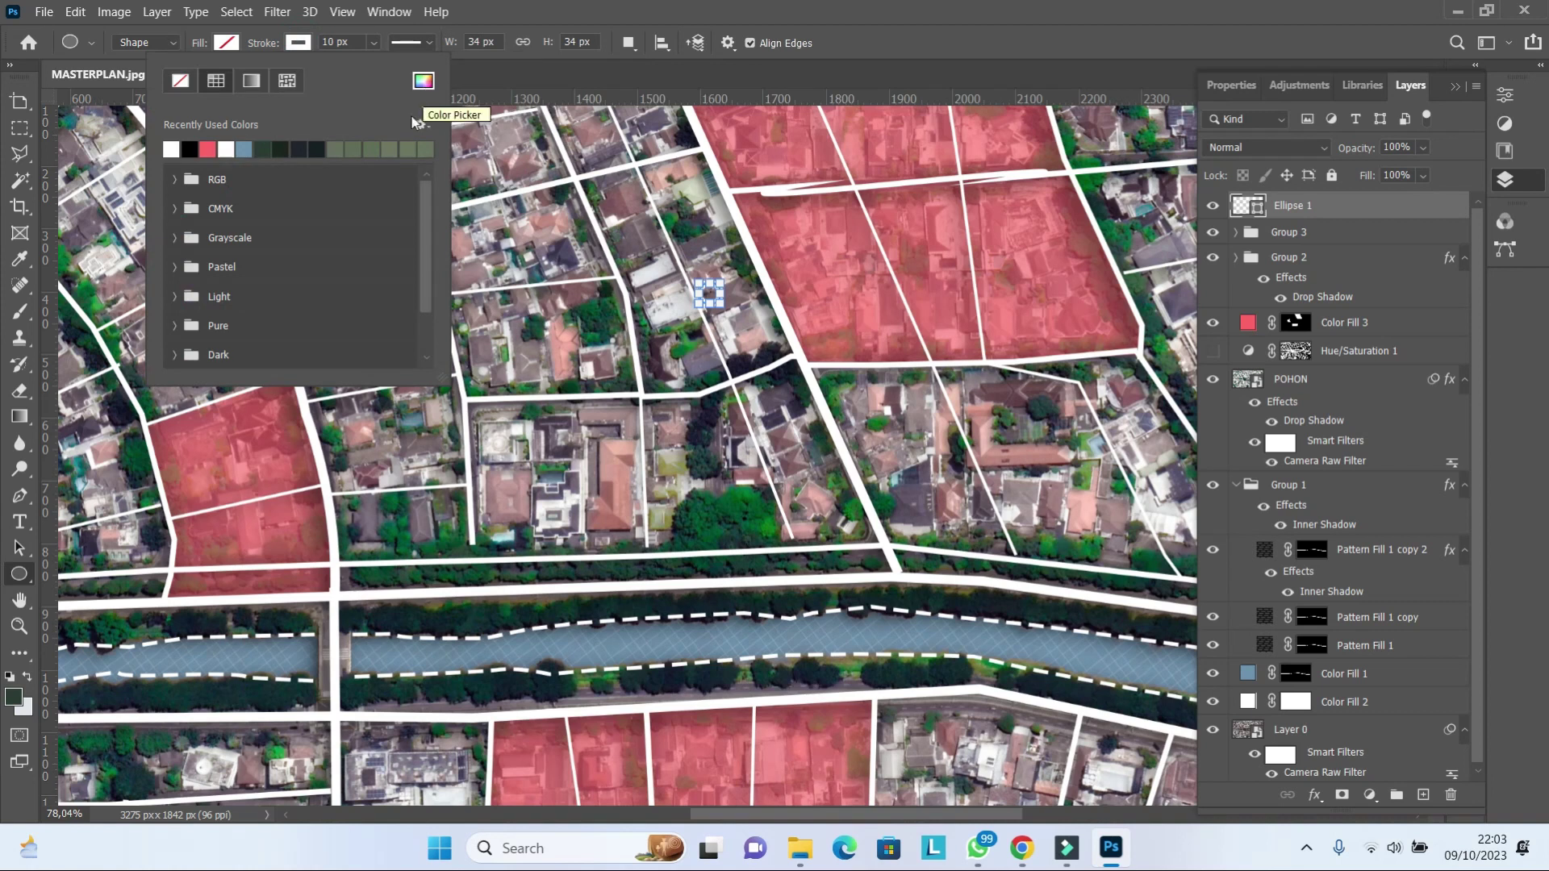
left_click(210, 148)
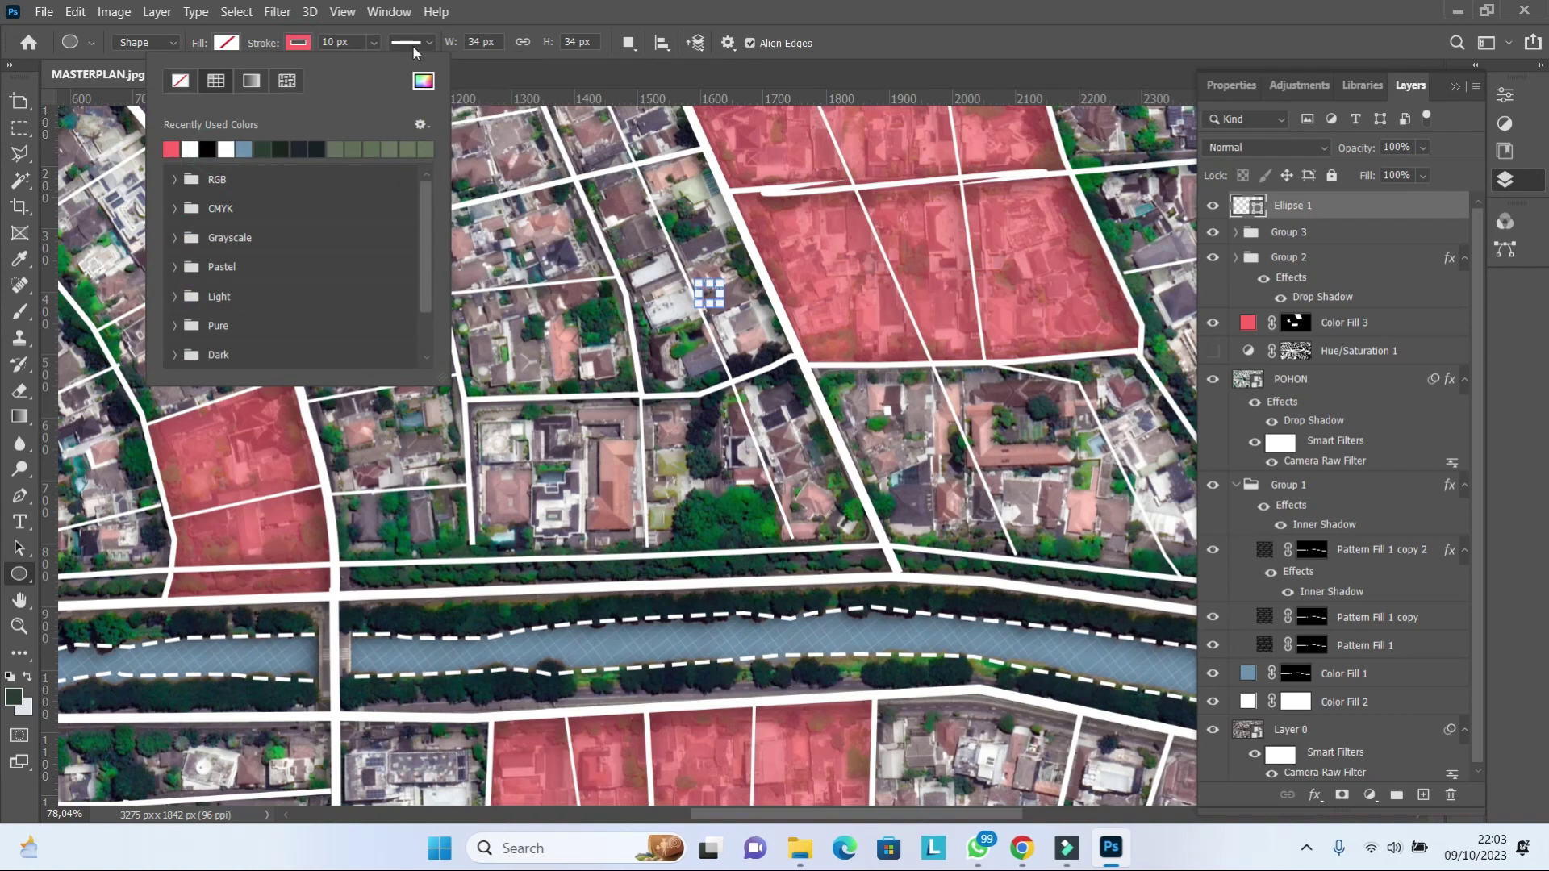
left_click_drag(720, 305, 880, 465)
type("5")
key("Return")
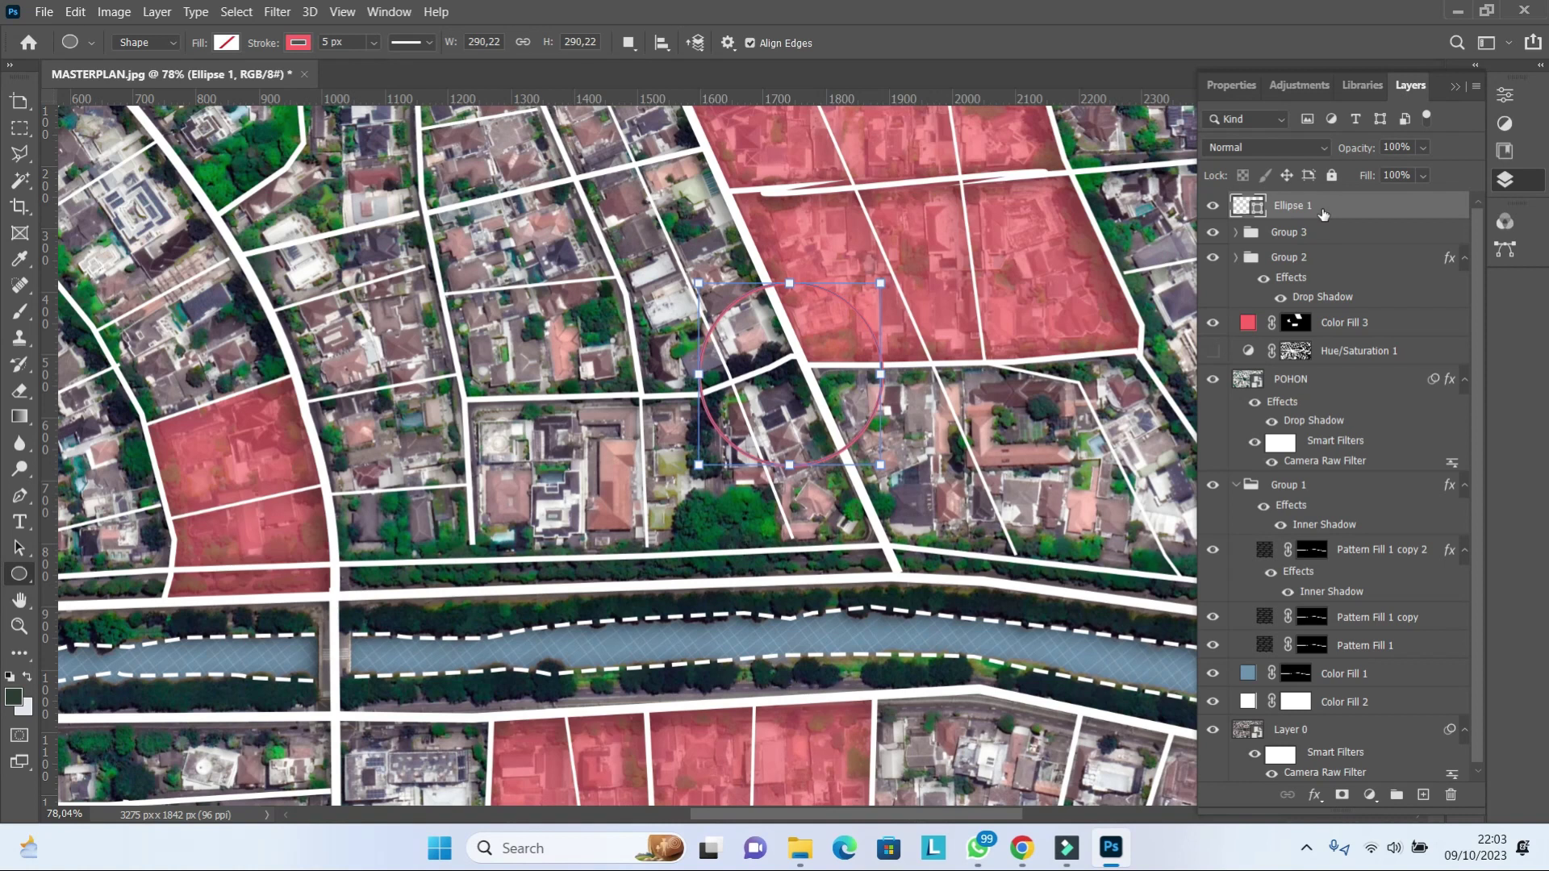
- Duplicate and repeatedly shrink the circle into seven concentric rings
left_click(19, 101)
left_click_drag(1328, 209, 1328, 223)
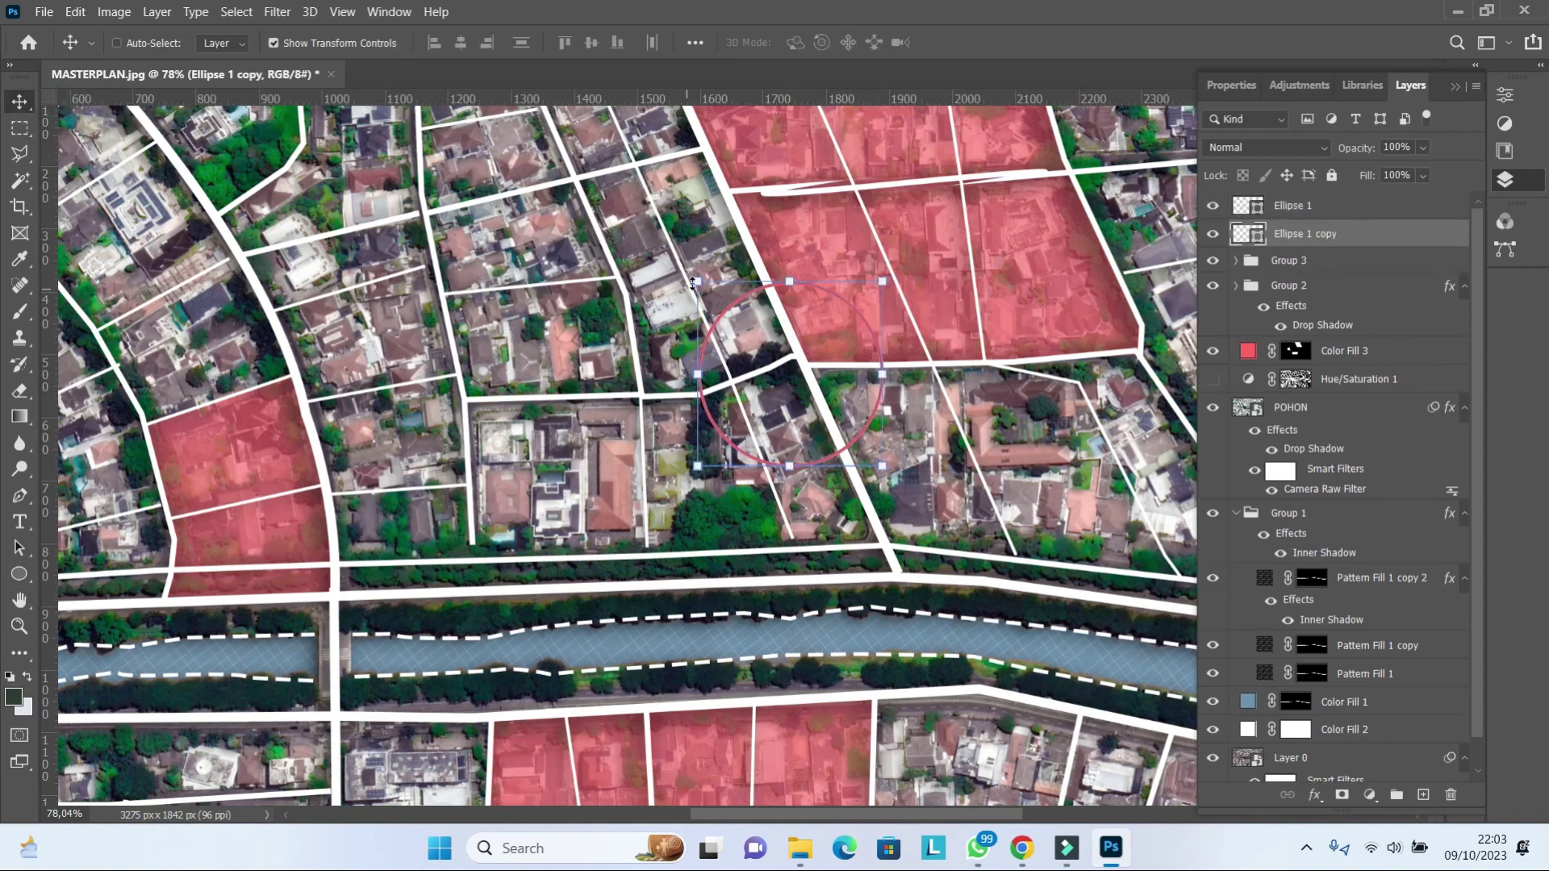
key("ctrl+t")
left_click_drag(728, 306, 745, 321)
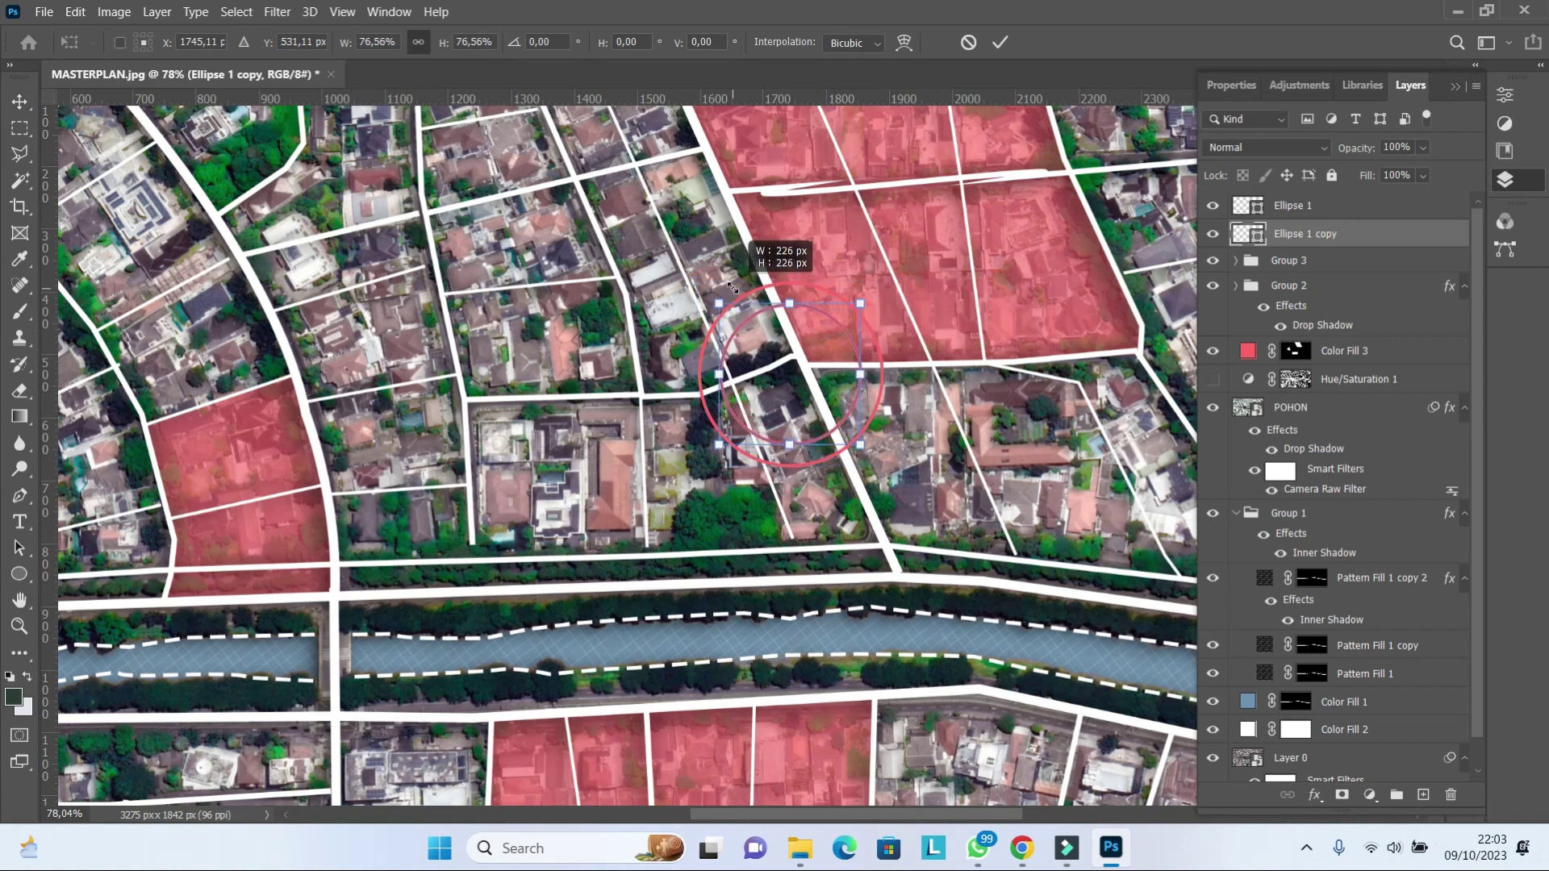
key("Return")
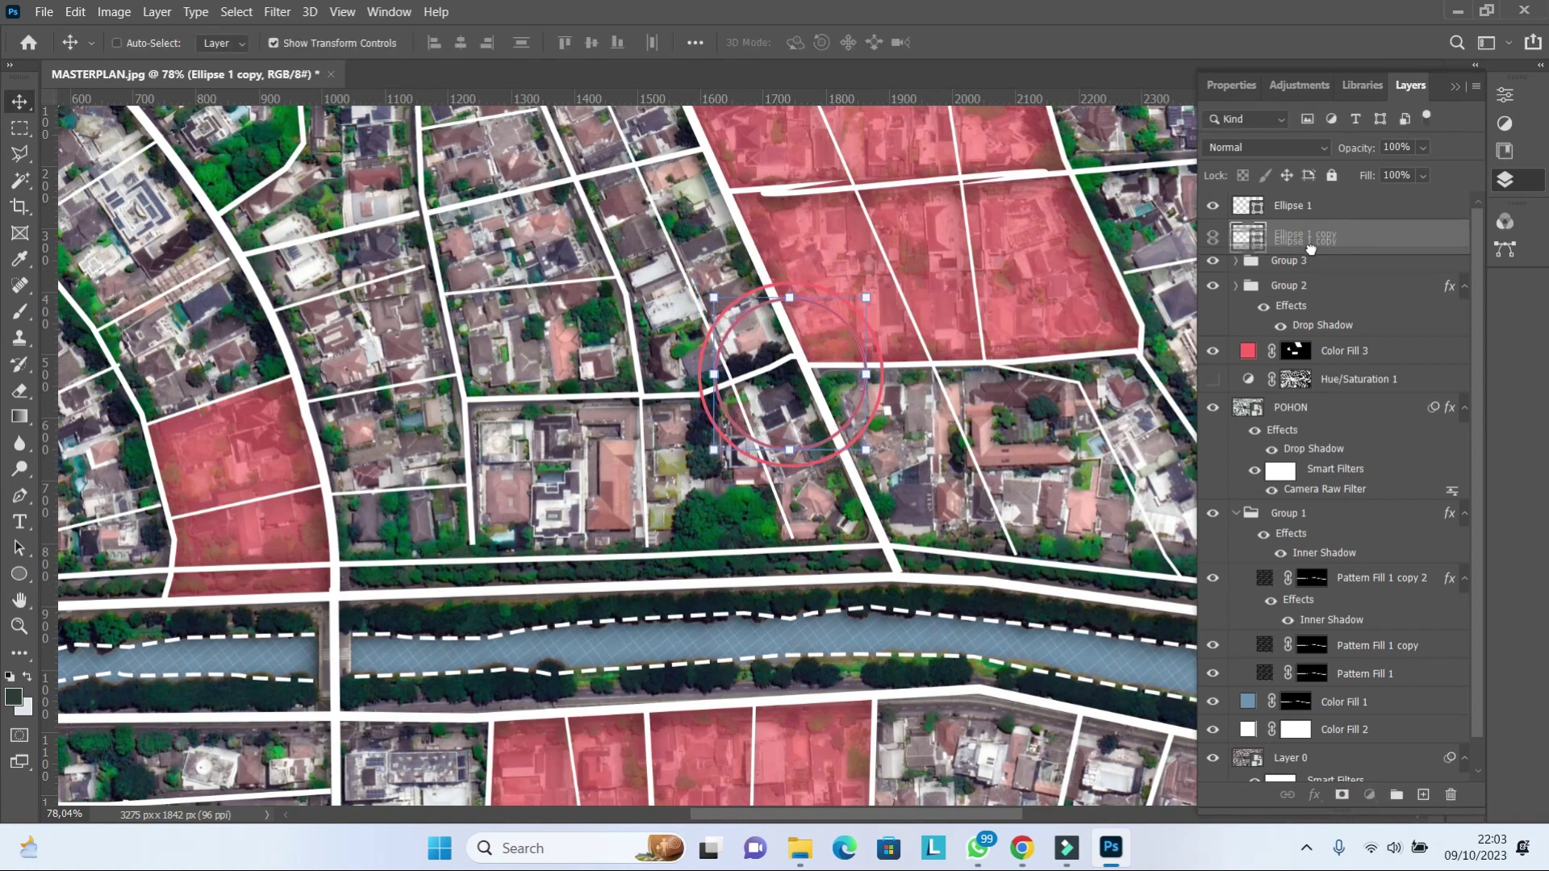
key("ctrl+shift+alt+t")
key("ctrl+shift+alt+t")
key("ctrl+shift+alt+t")
key("ctrl+shift+alt+t")
key("ctrl+shift+alt+t")
- Group the rings into Group 4 and move them up-left near the map's top
left_click(1343, 376, "shift")
key("ctrl+g")
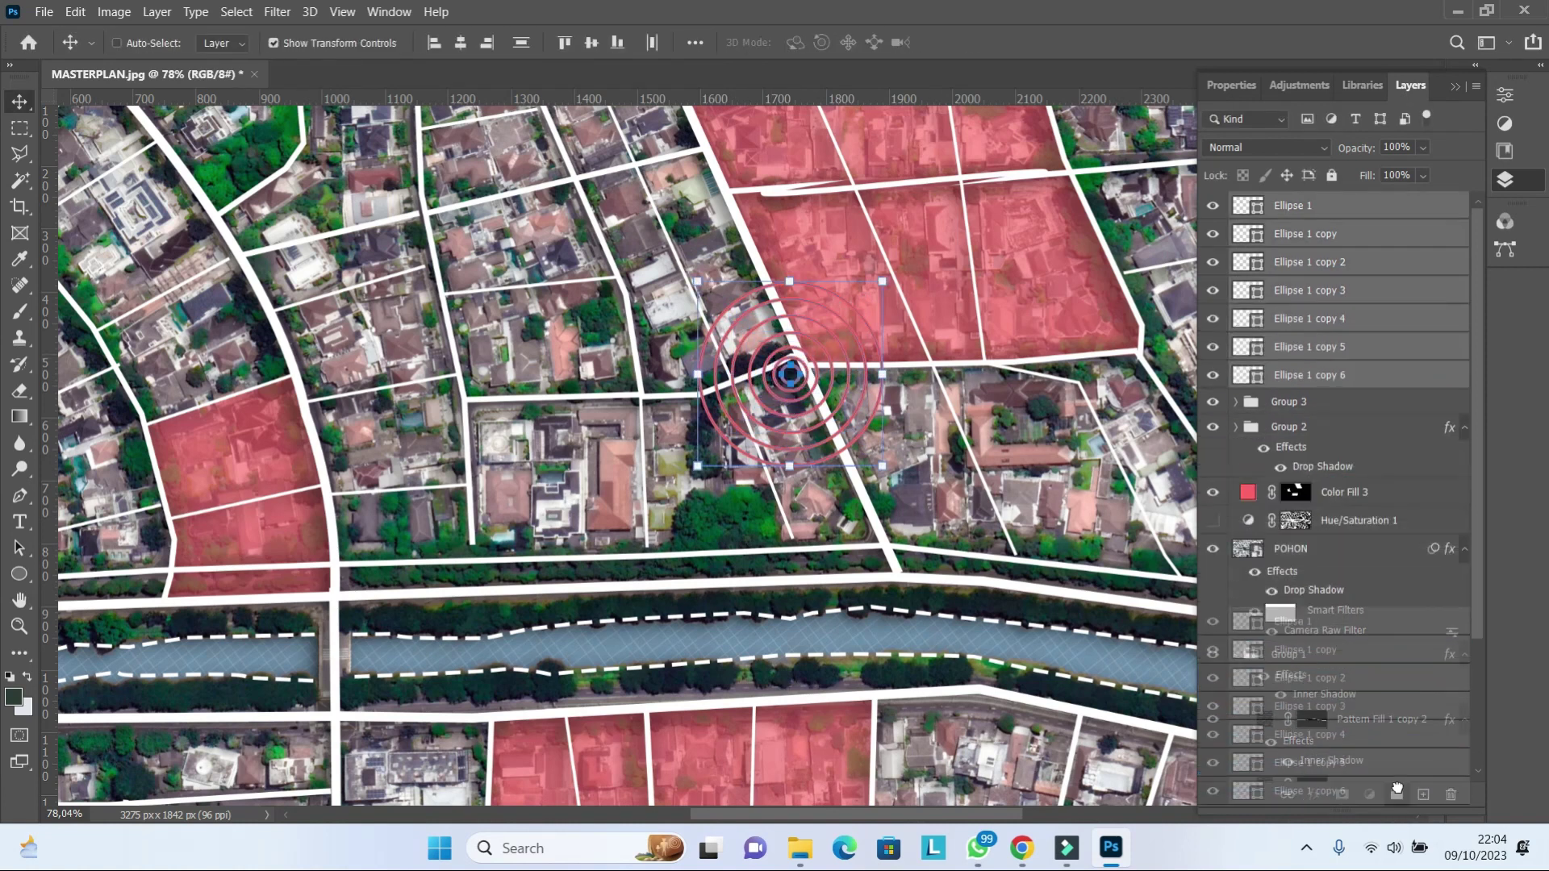
scroll(748, 301, "down", 5)
scroll(748, 301, "up", 2)
mouse_move(748, 302)
left_mouse_down()
mouse_move(532, 197)
mouse_move(560, 167)
left_mouse_up()
key("ctrl+t")
- Add a crimson disc from the outer ring's shape, below the rings, at 64% opacity
left_click(1235, 204)
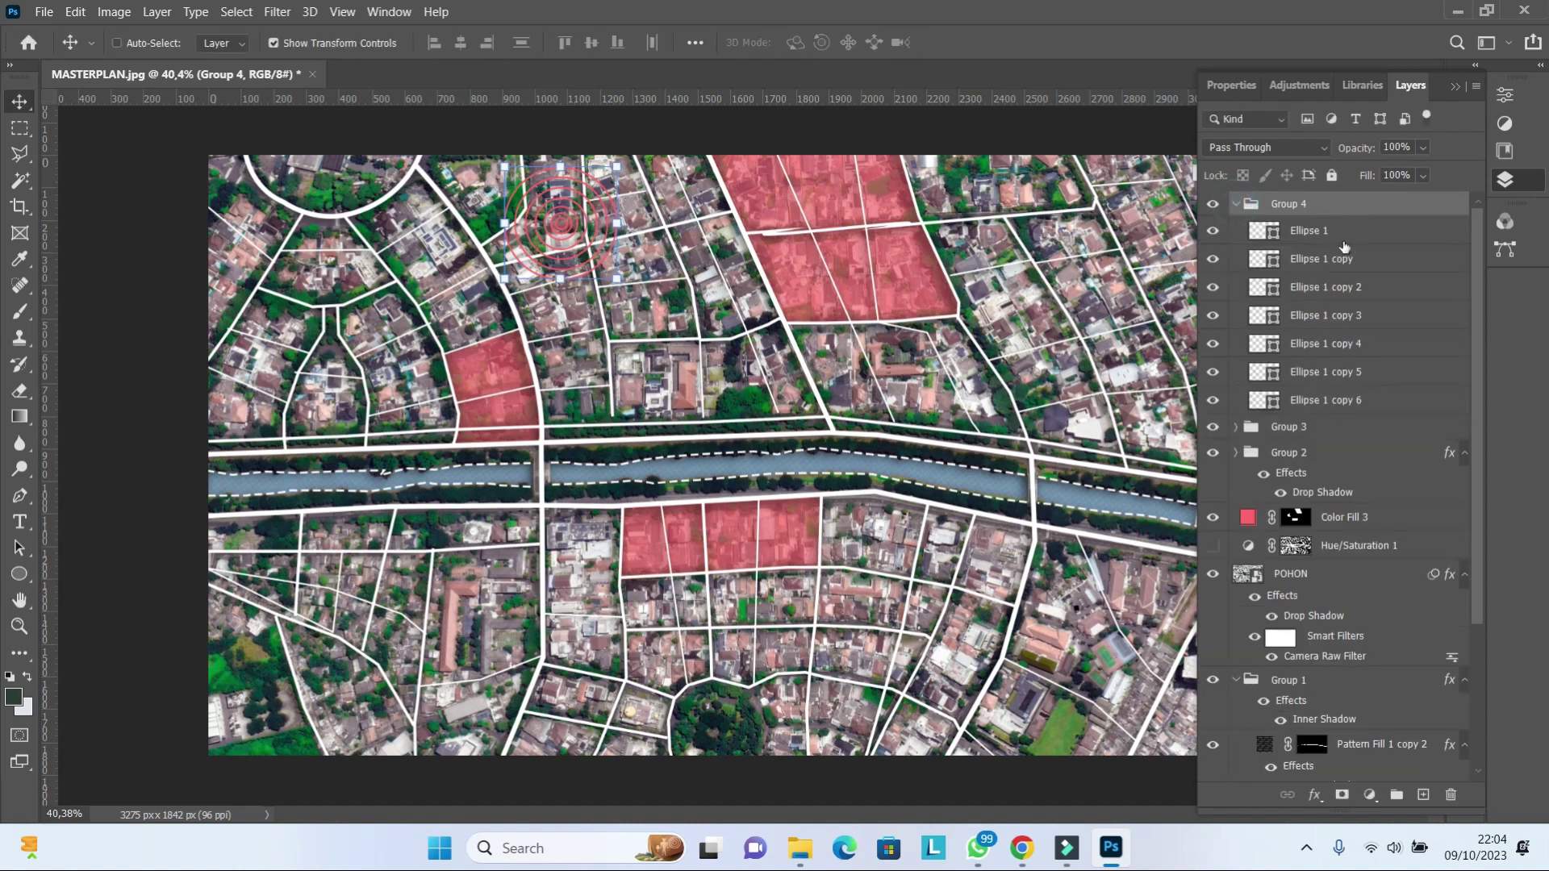
left_click(1264, 234, "ctrl")
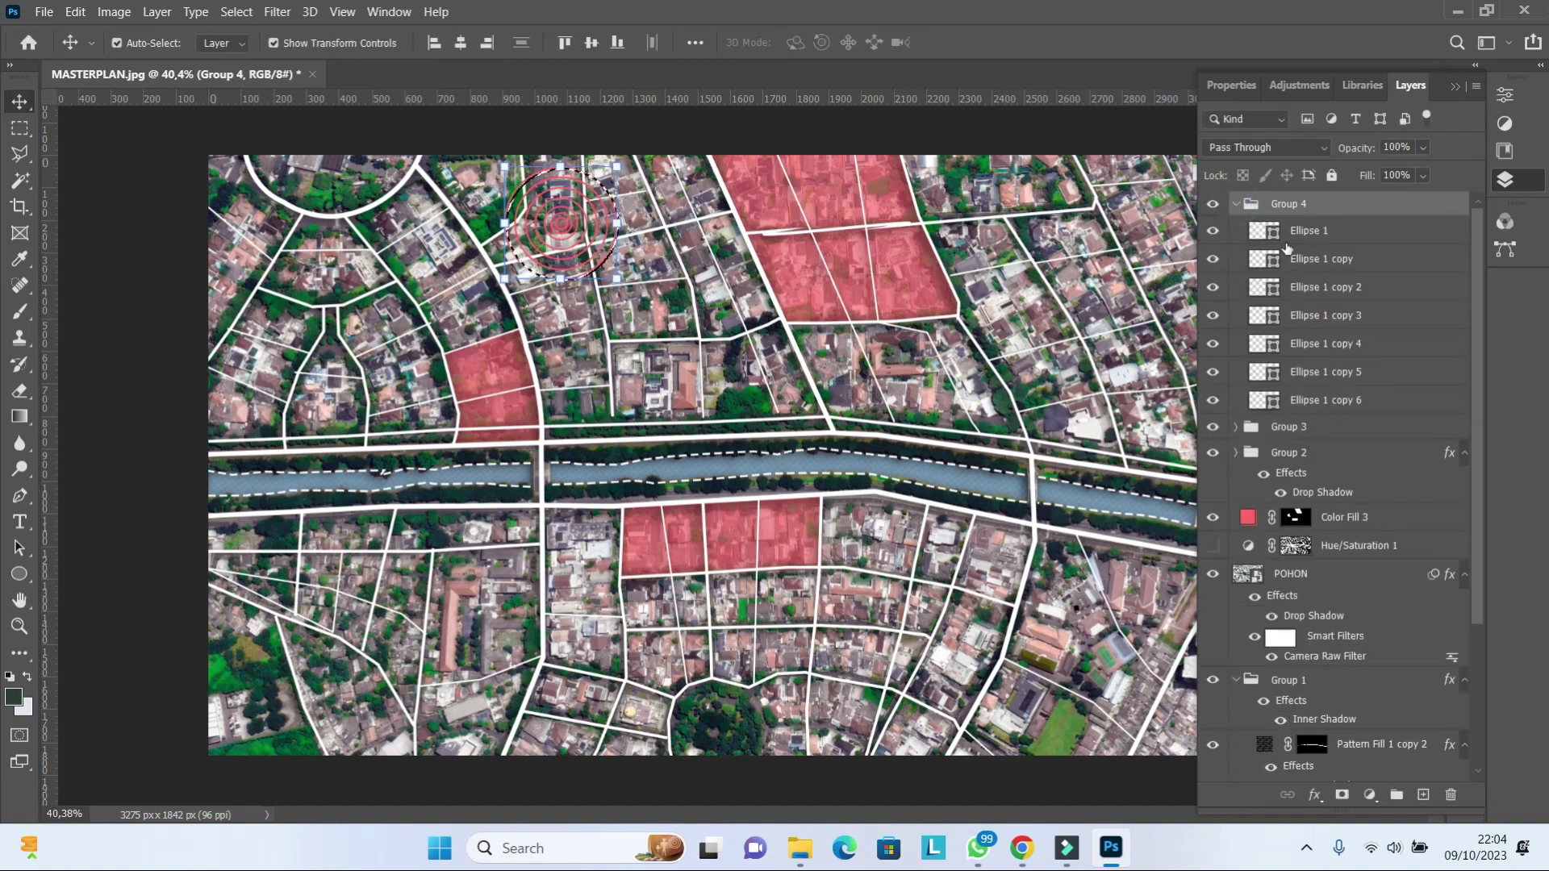
left_click(1369, 795)
left_click(1407, 448)
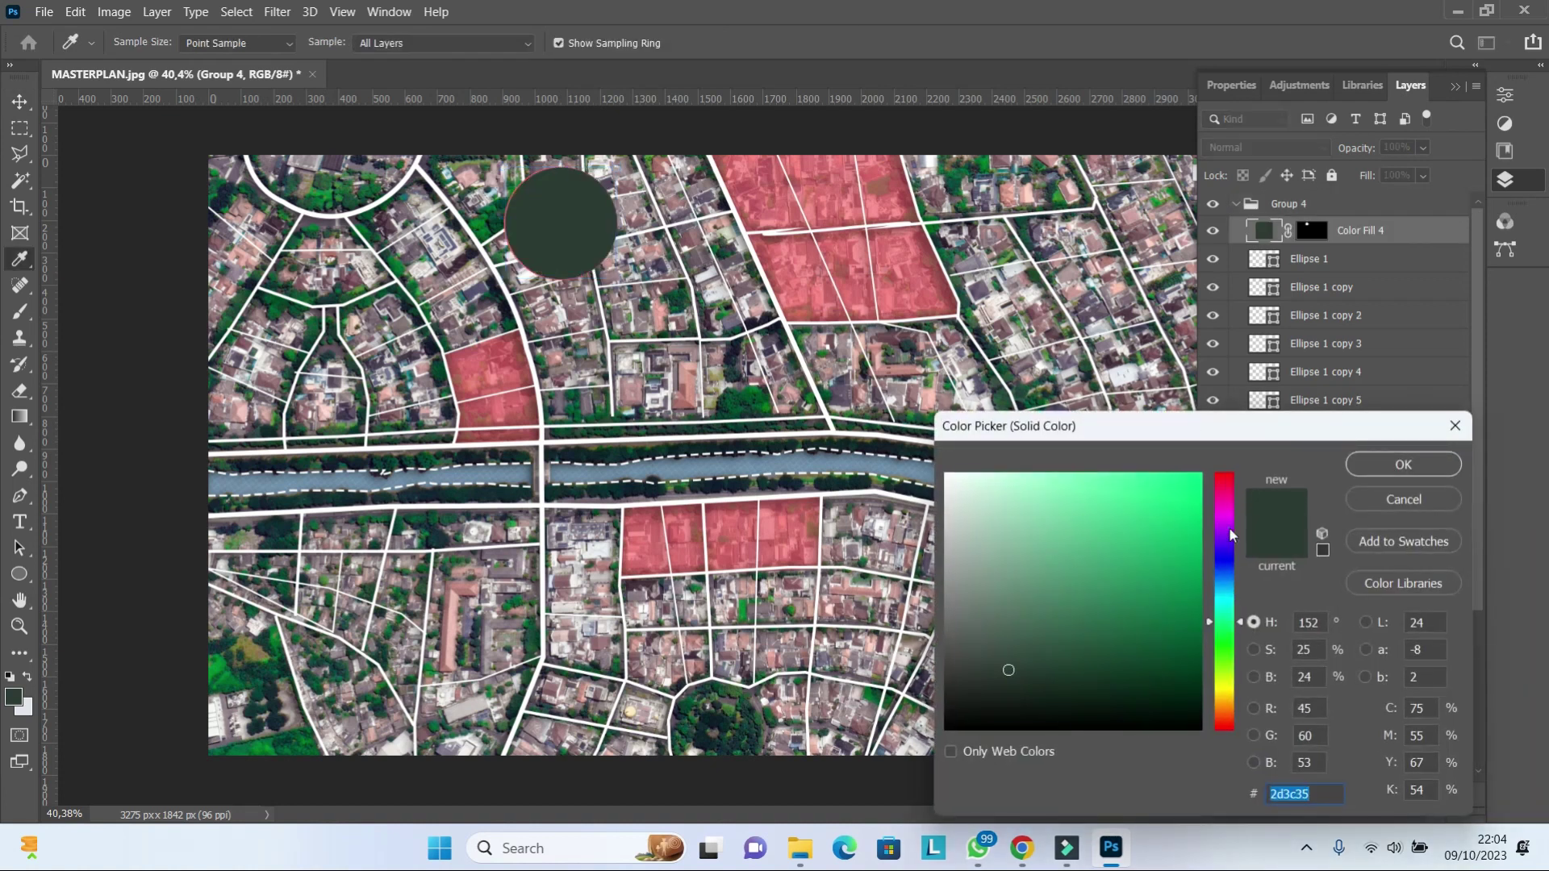
left_click_drag(1228, 534, 1225, 480)
left_click(1163, 528)
left_click(1404, 464)
left_click_drag(1420, 230, 1444, 439)
type("64")
key("Return")
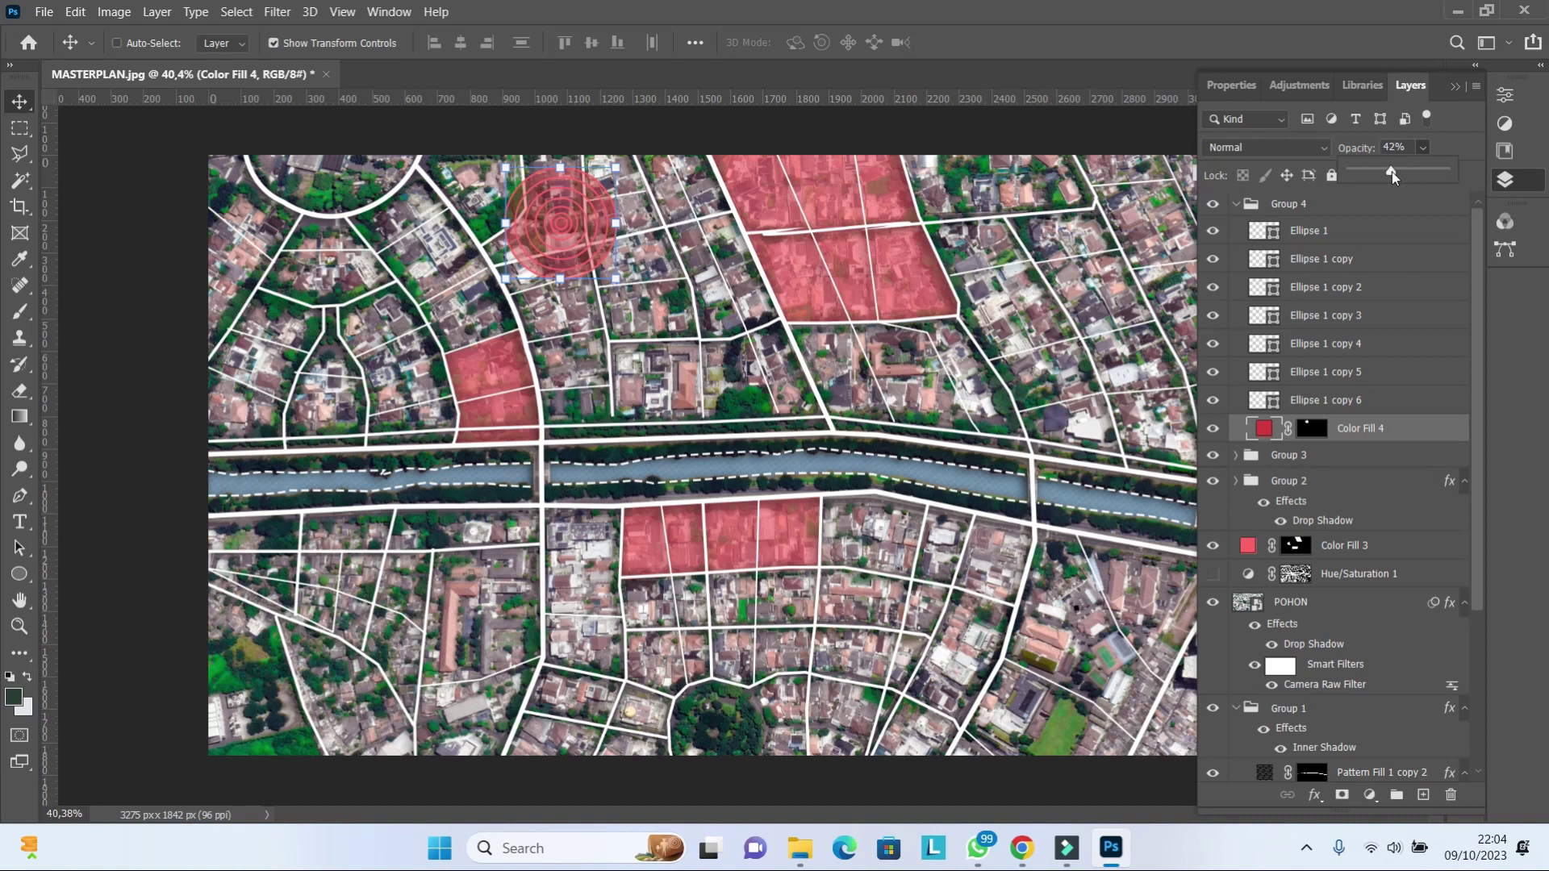
- Recolour the Color Fill 3 plot layer to lime yellow-green
left_click(1249, 547)
double_click(1252, 553)
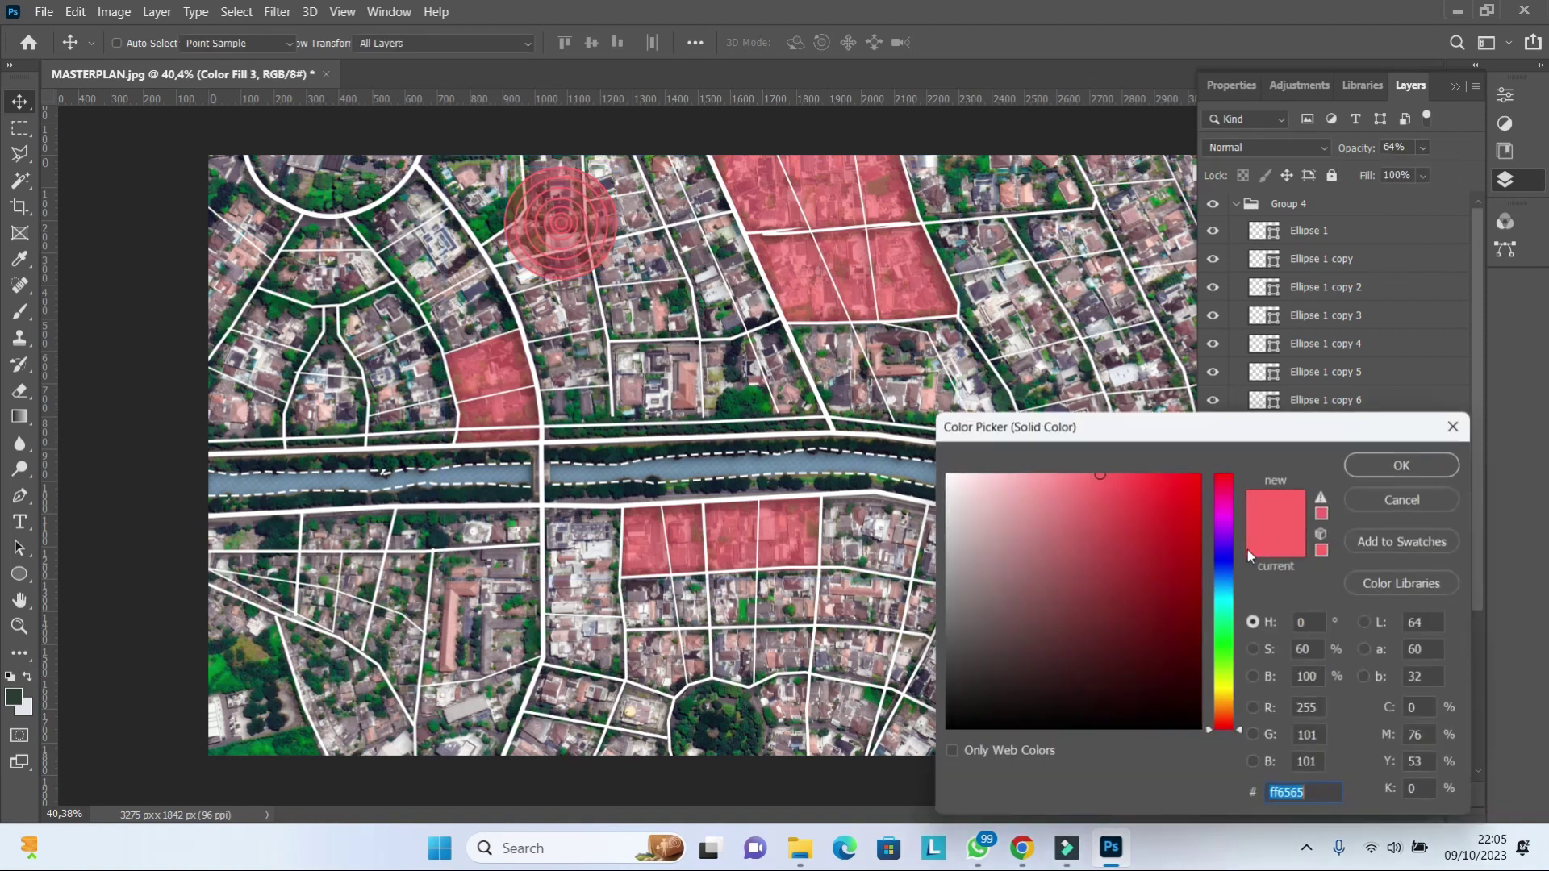
left_click(1223, 685)
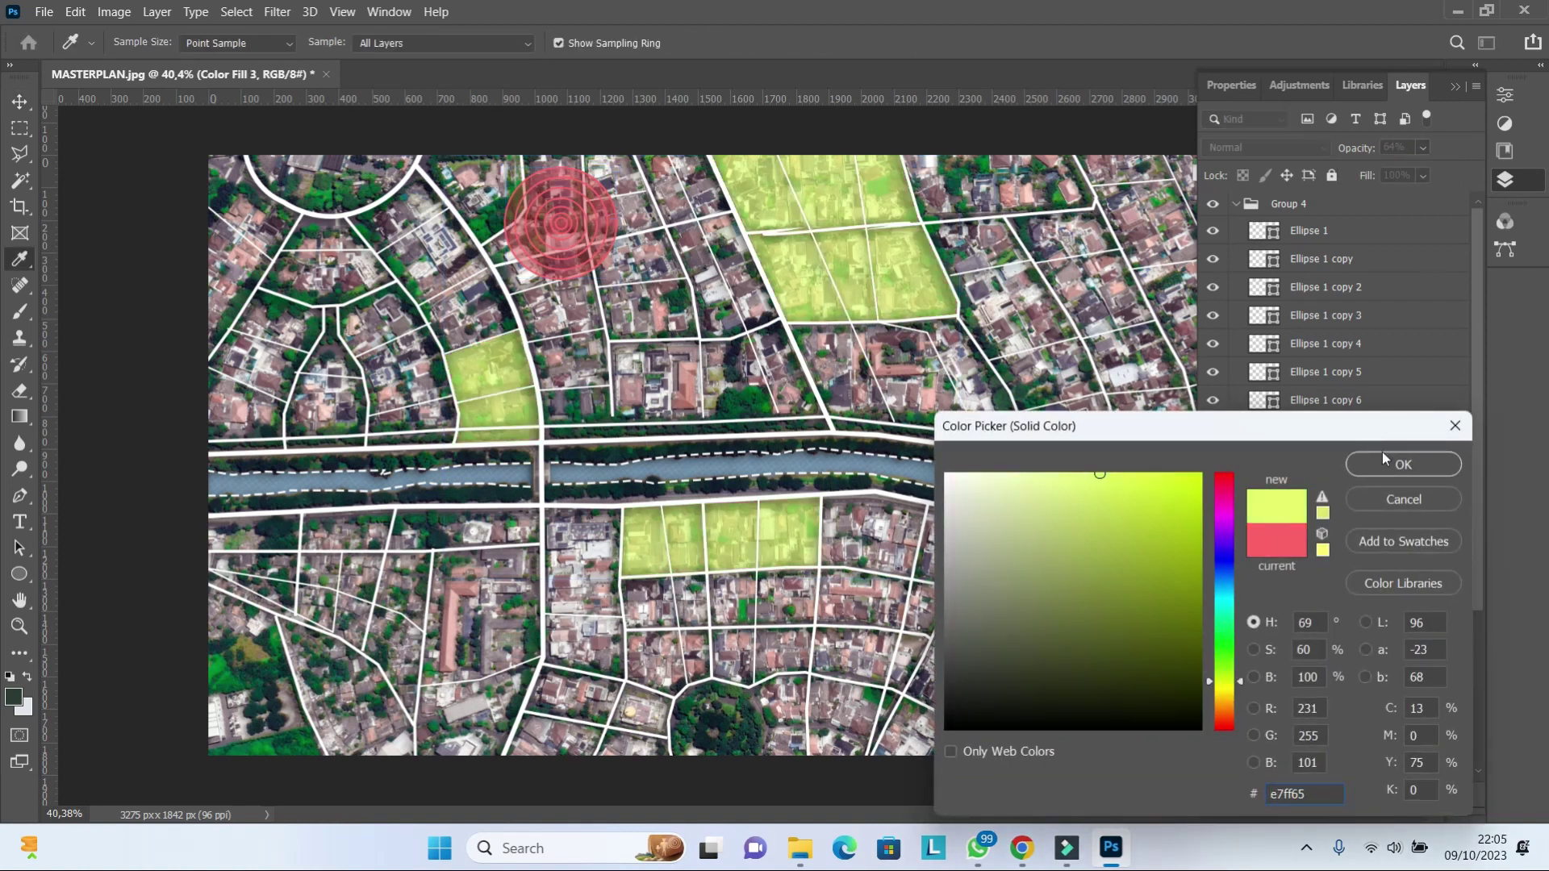
left_click(1381, 458)
- Give the red disc an Inner Shadow and fine-tune its opacity
left_click(1371, 428)
left_click(1315, 795)
left_click(1392, 655)
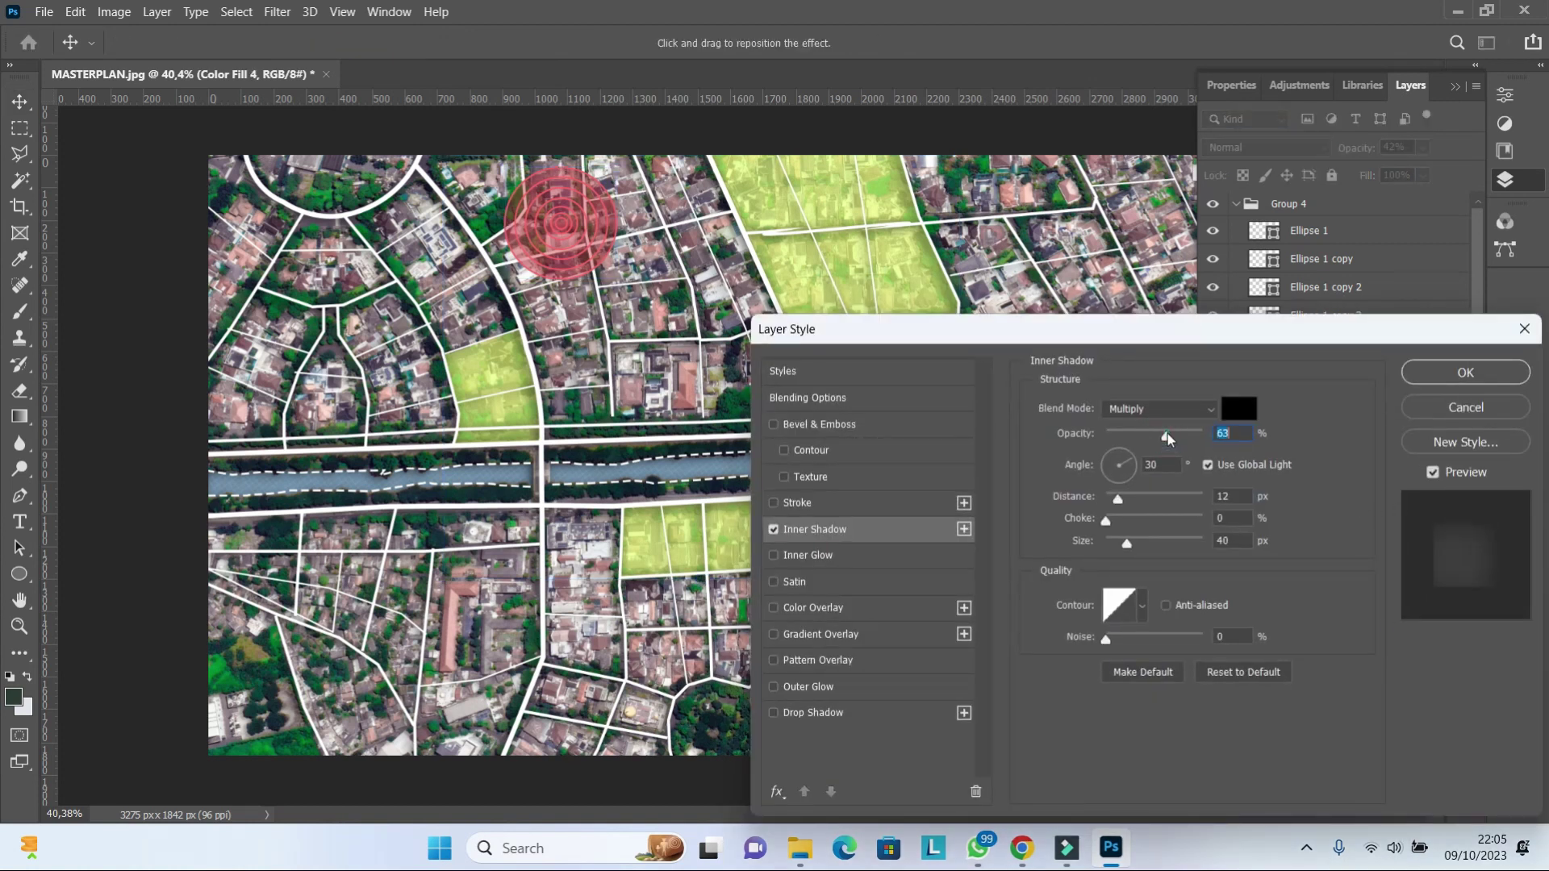
left_click(1465, 372)
mouse_move(1423, 148)
left_mouse_down()
mouse_move(1440, 171)
mouse_move(1415, 172)
left_mouse_up()
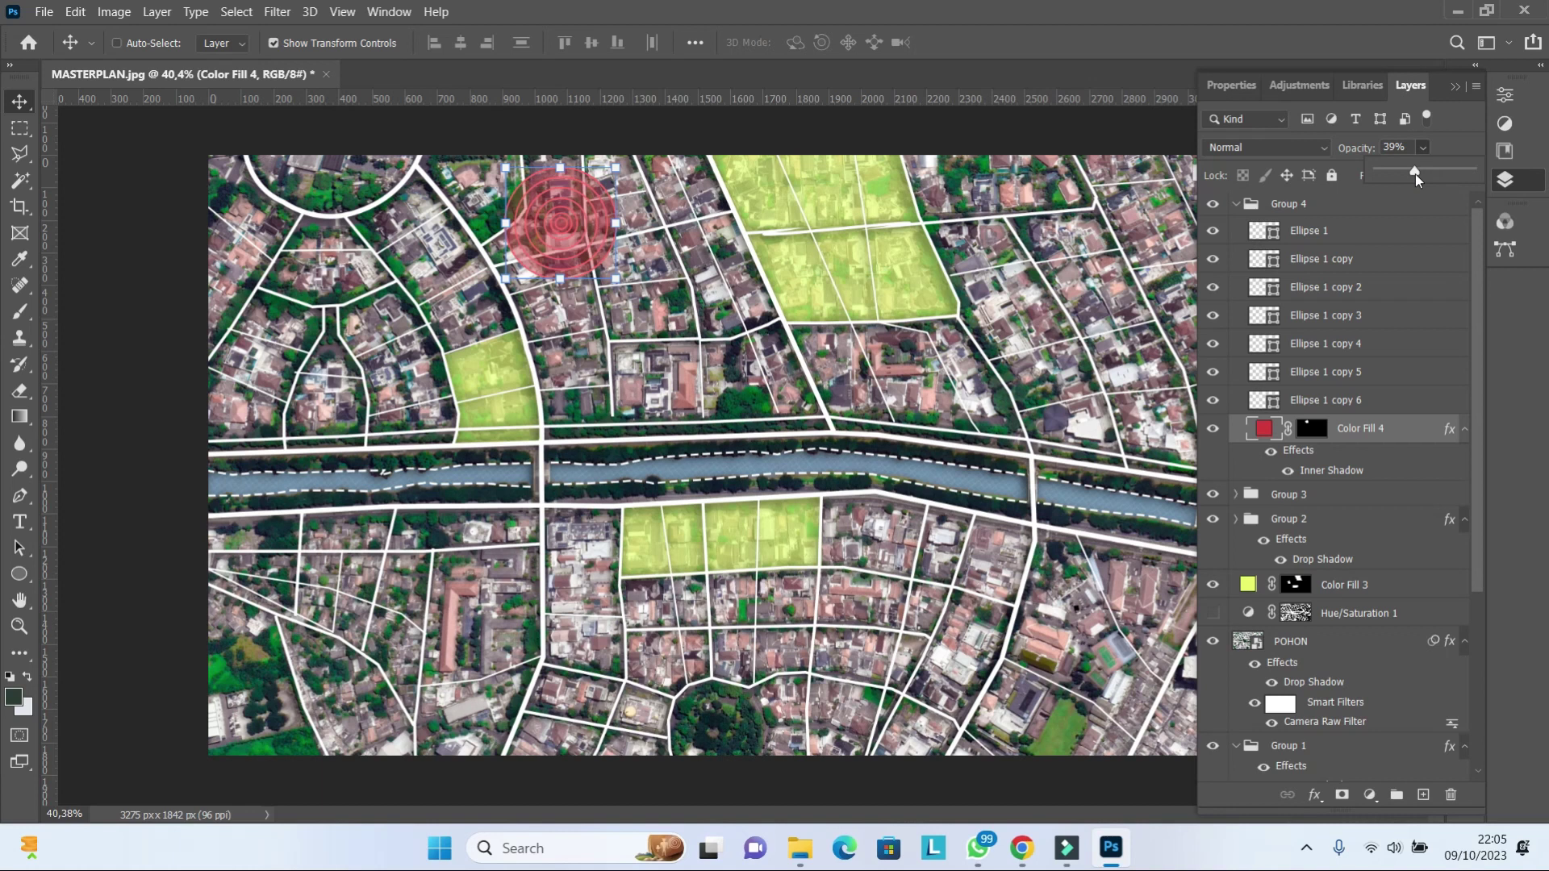
left_click(1234, 204)
left_click(1295, 208)
- Place copies of the ring marker at the map's lower right and upper right
scroll(1071, 452, "down", 1)
mouse_move(592, 262)
left_mouse_down()
mouse_move(891, 615)
mouse_move(1066, 283)
left_mouse_up()
mouse_move(610, 529)
left_mouse_down()
mouse_move(1128, 660)
mouse_move(568, 694)
left_mouse_up()
scroll(646, 554, "down", 1)
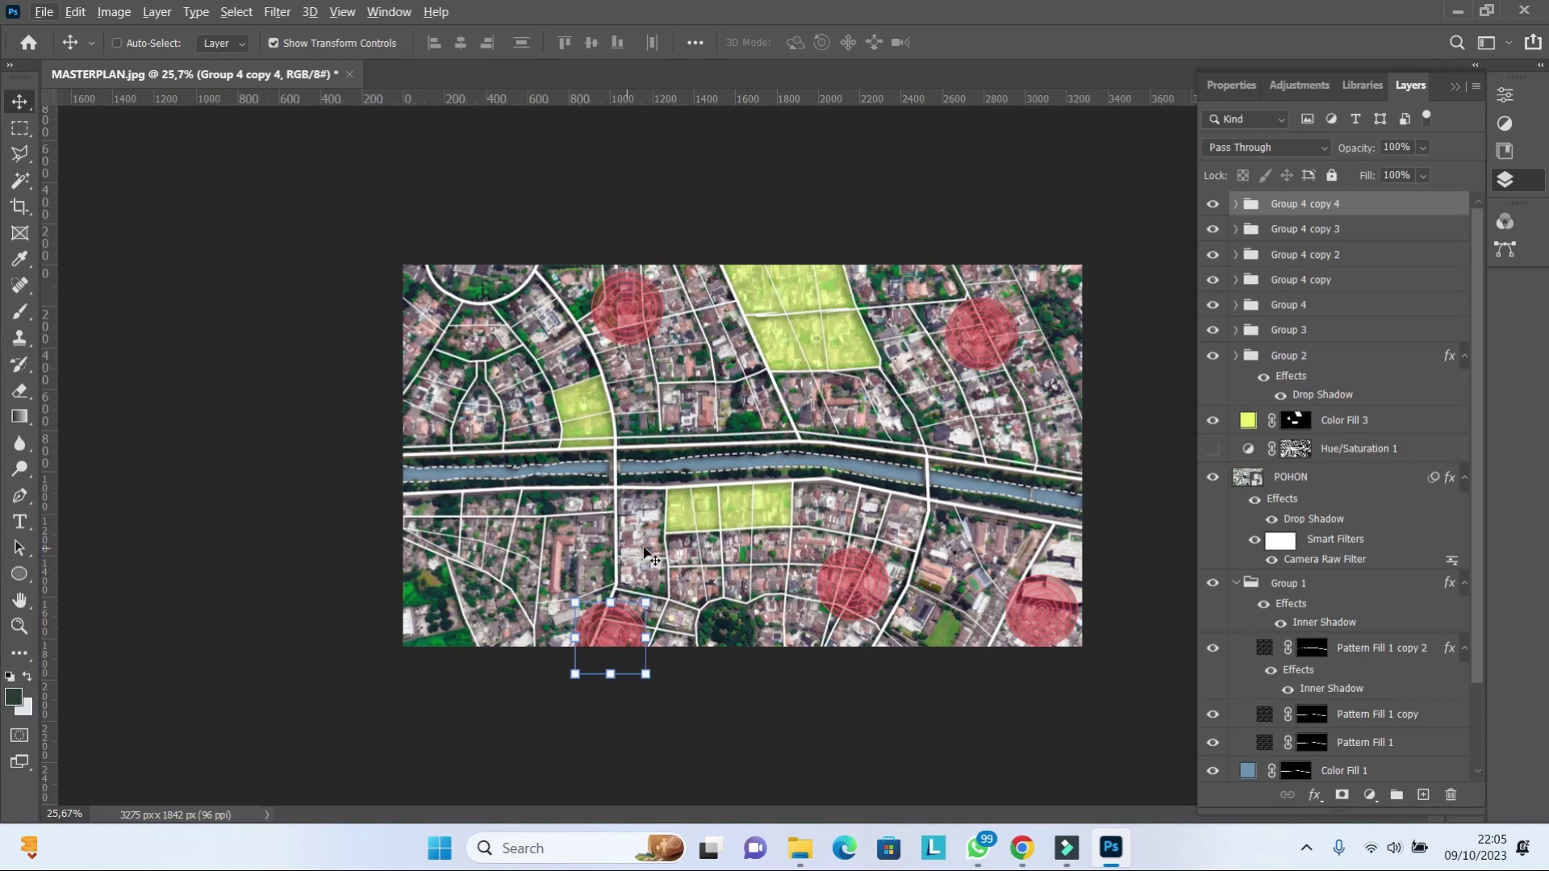
- Group all five ring markers into Group 5 and lower their opacity to about 63%
left_click(1298, 231, "shift")
left_click(1308, 255, "shift")
left_click(1316, 306, "shift")
key("ctrl+g")
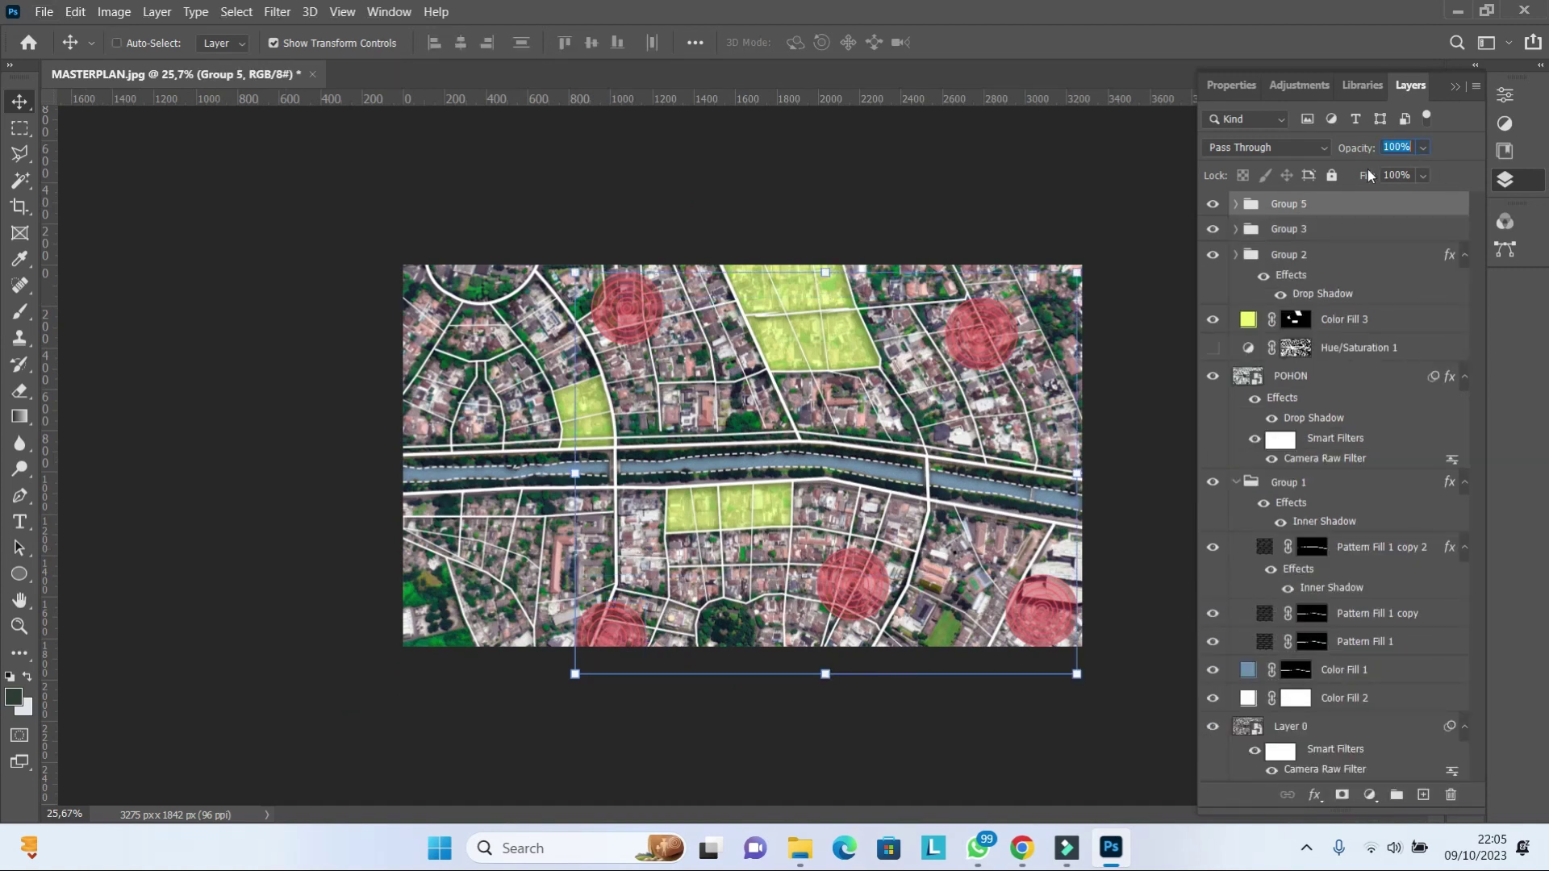
left_click_drag(1423, 147, 1410, 171)
left_click(1372, 376)
scroll(744, 455, "up", 3)
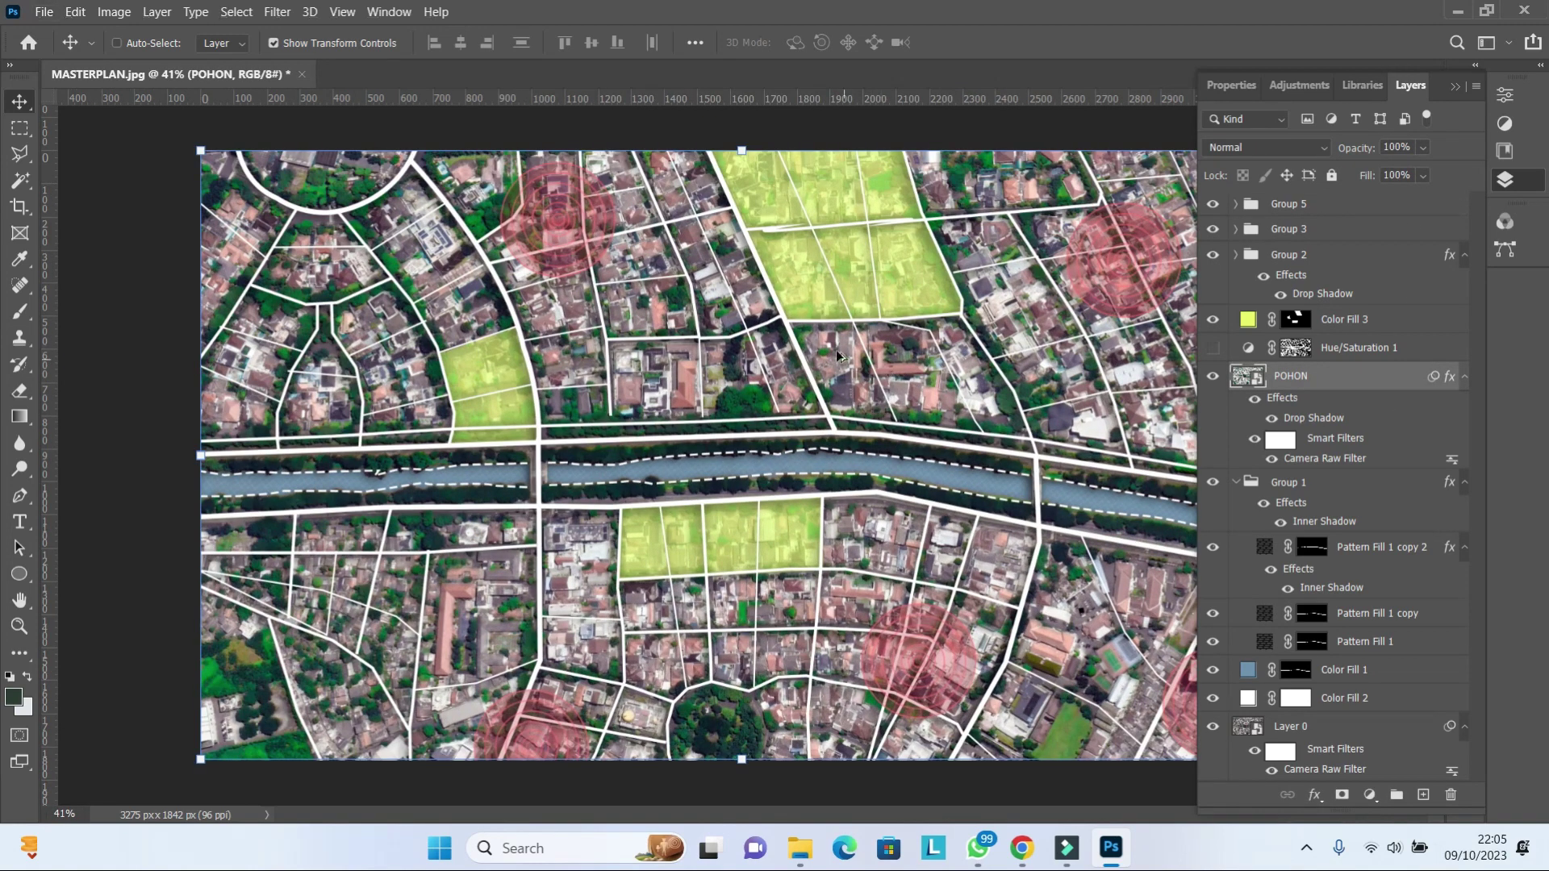
scroll(684, 352, "up", 2)
scroll(684, 352, "down", 4)
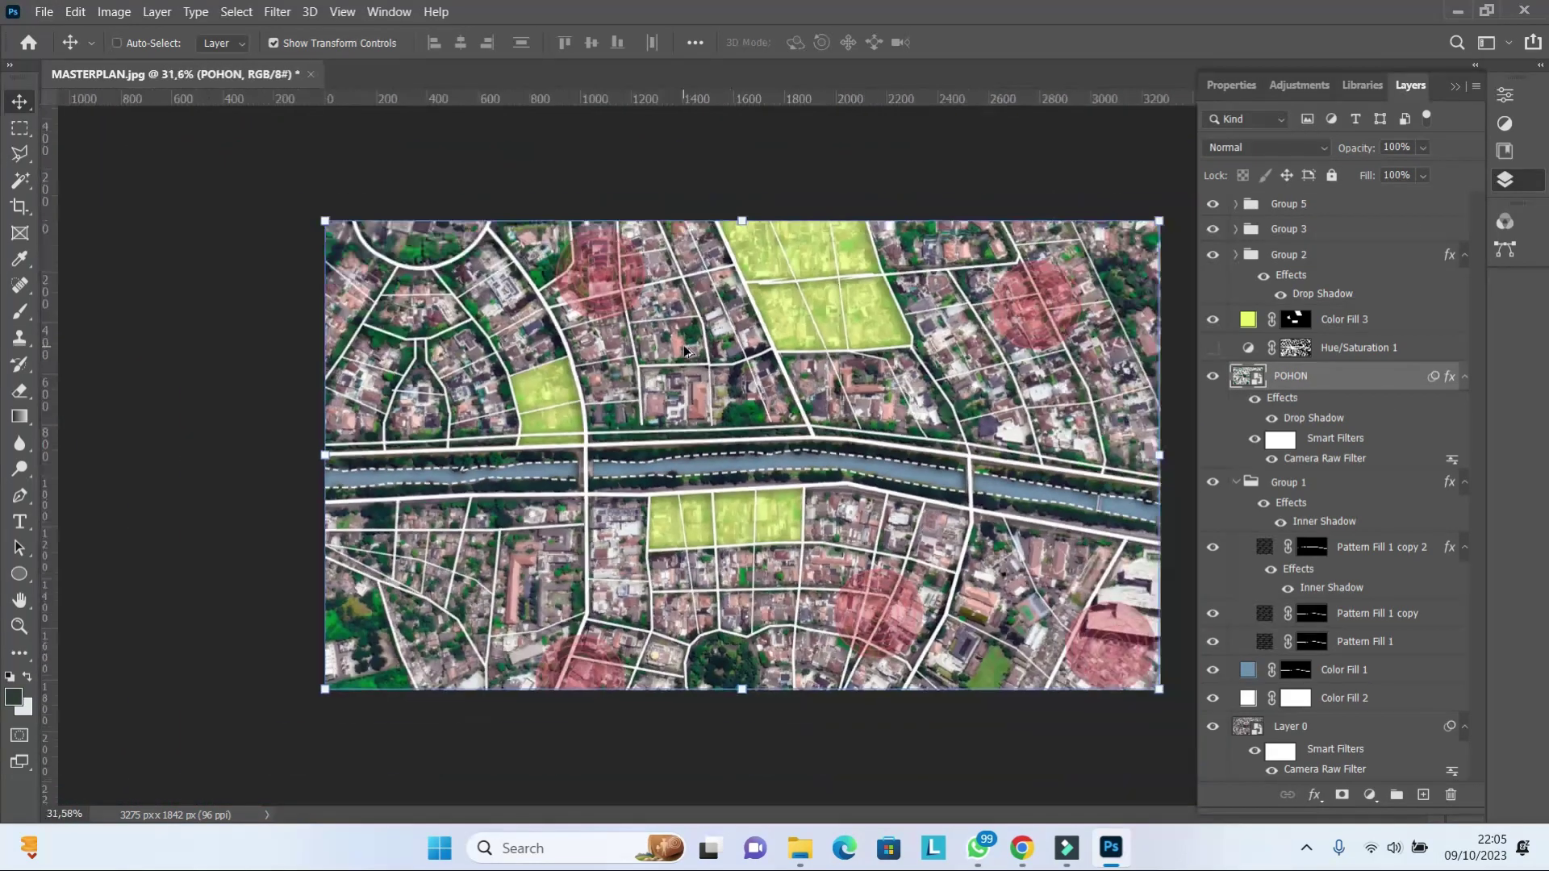
scroll(905, 393, "up", 1)
- Retune Hue/Saturation 1 to hue −28, saturation −2, lightness −2
double_click(1247, 349)
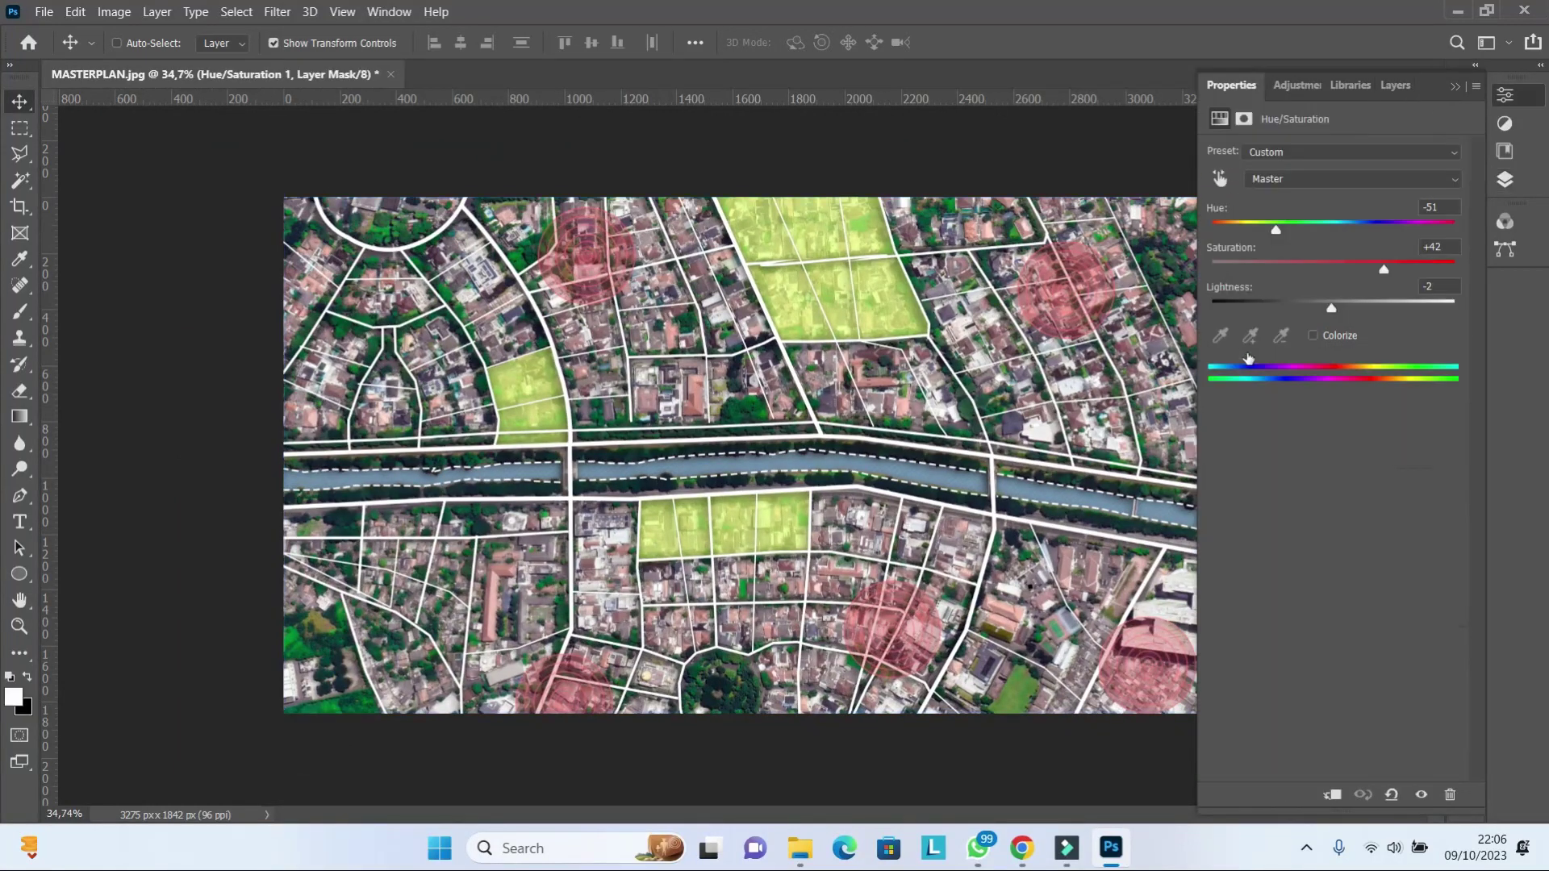
left_click_drag(1382, 272, 1336, 274)
left_click(1395, 85)
left_click(1213, 348)
double_click(1254, 352)
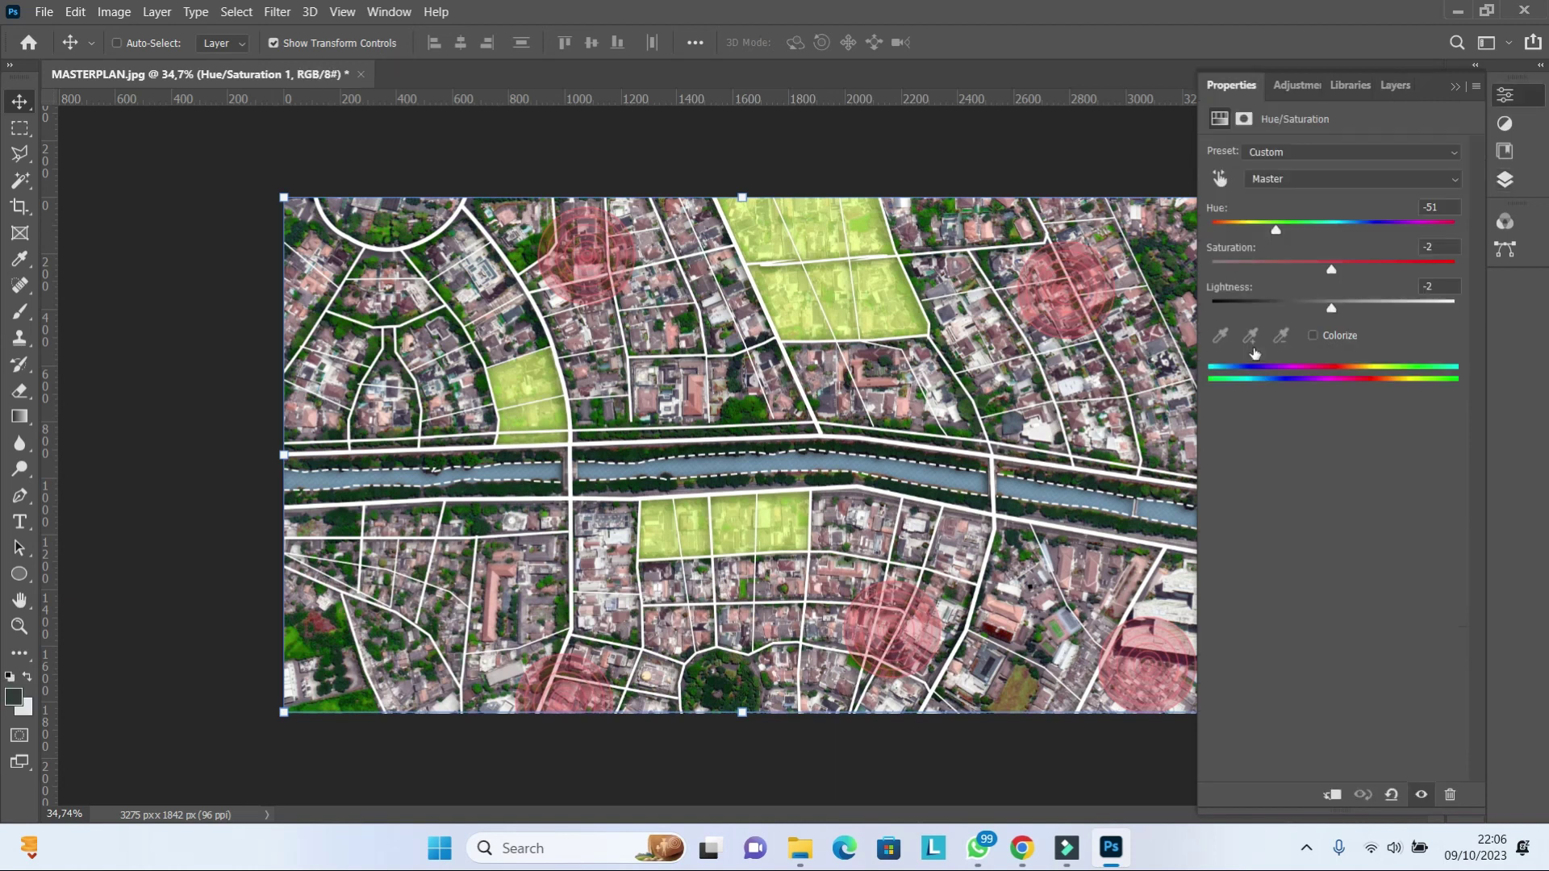
left_click_drag(1285, 235, 1295, 236)
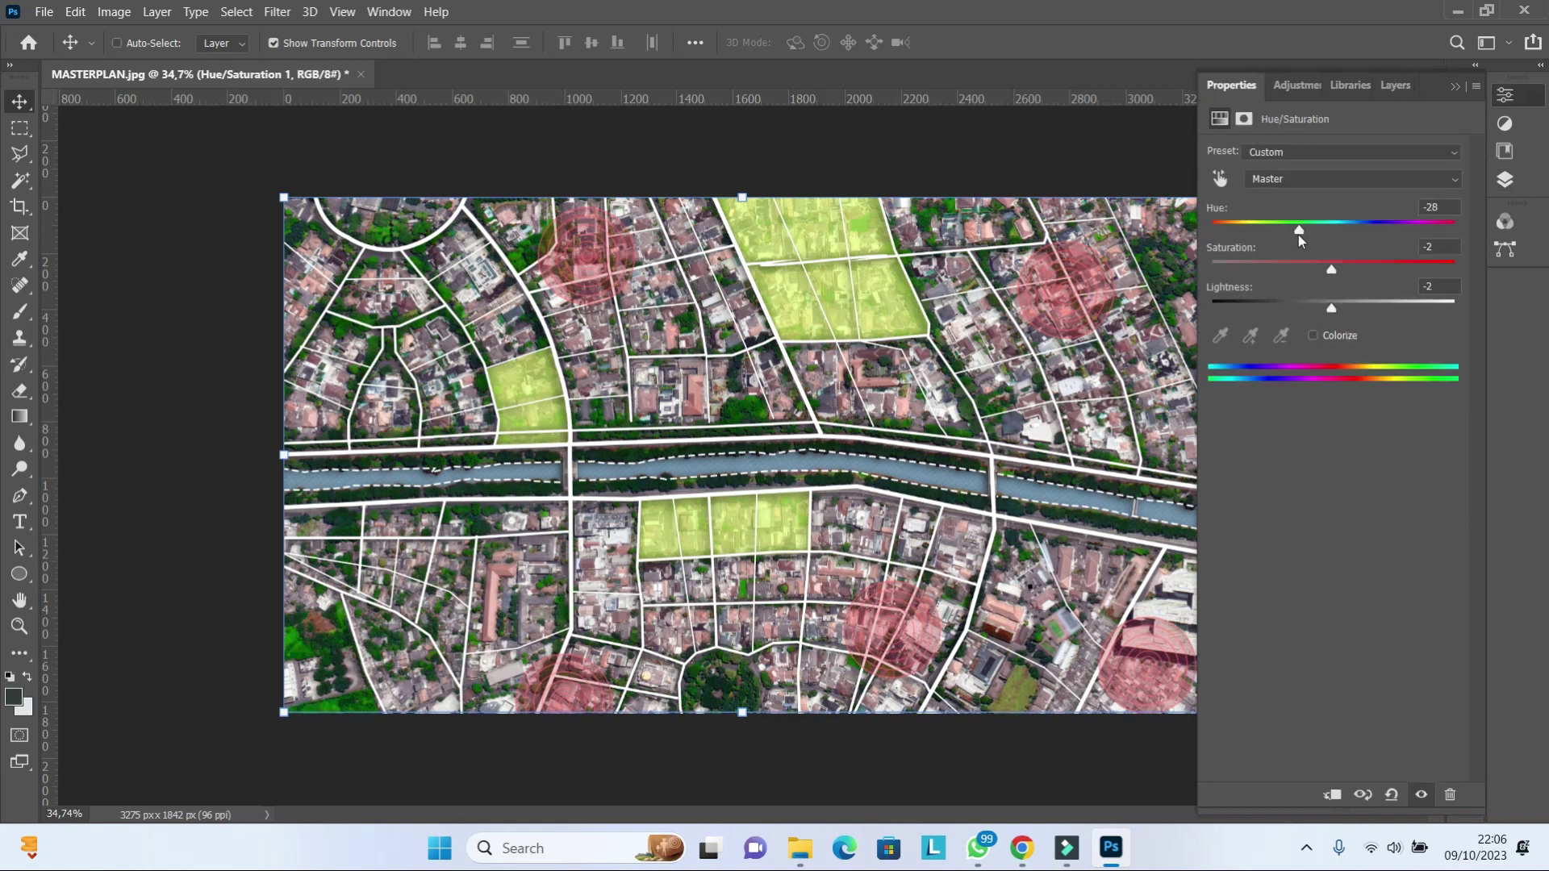
left_click(1395, 86)
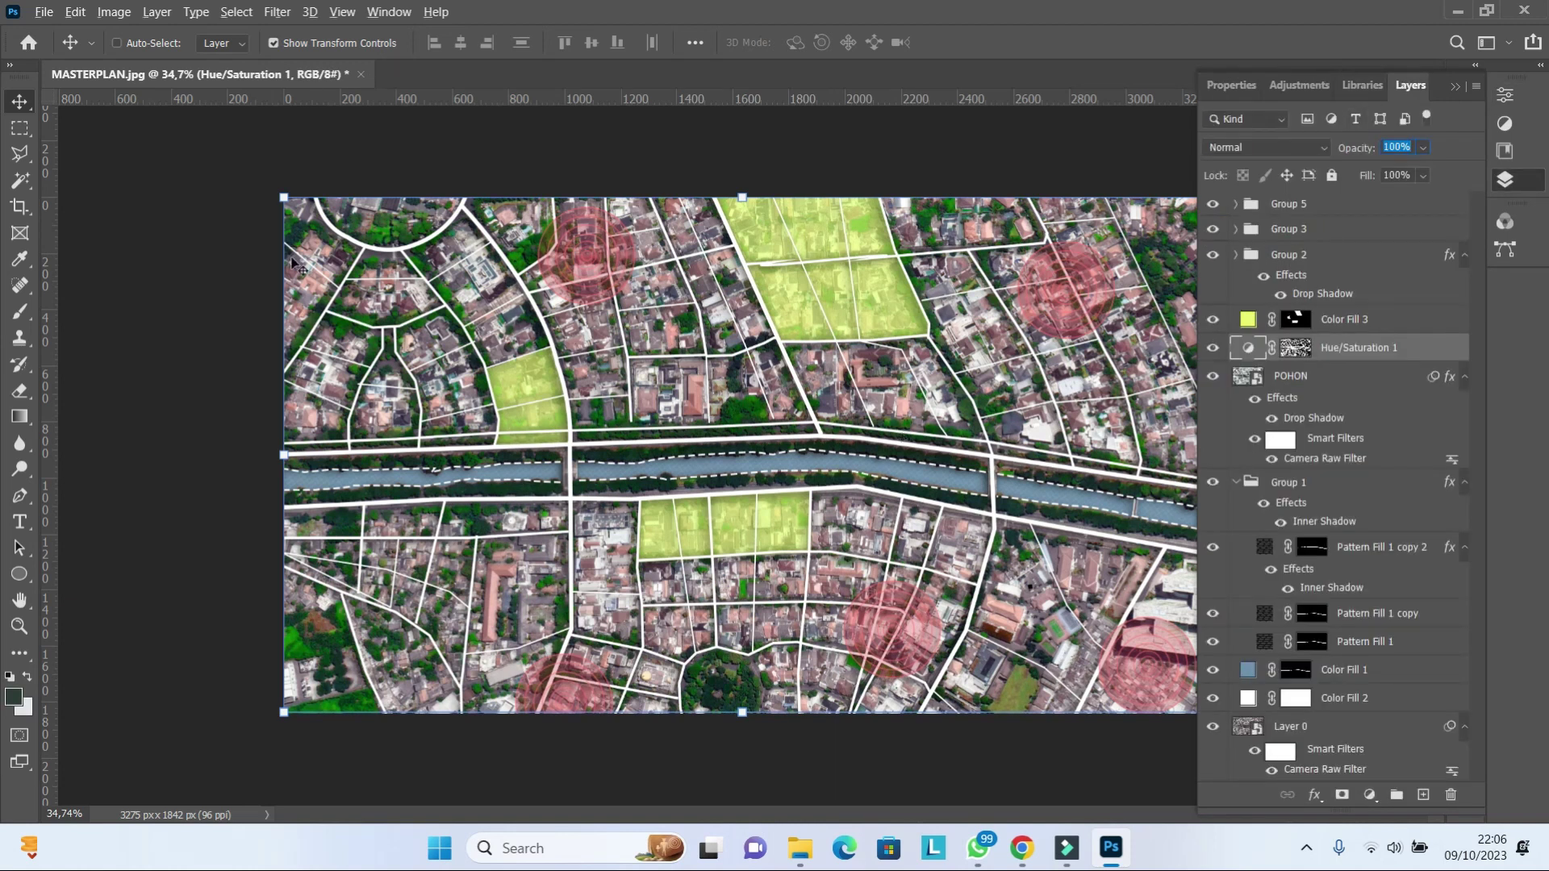
left_click(1291, 375)
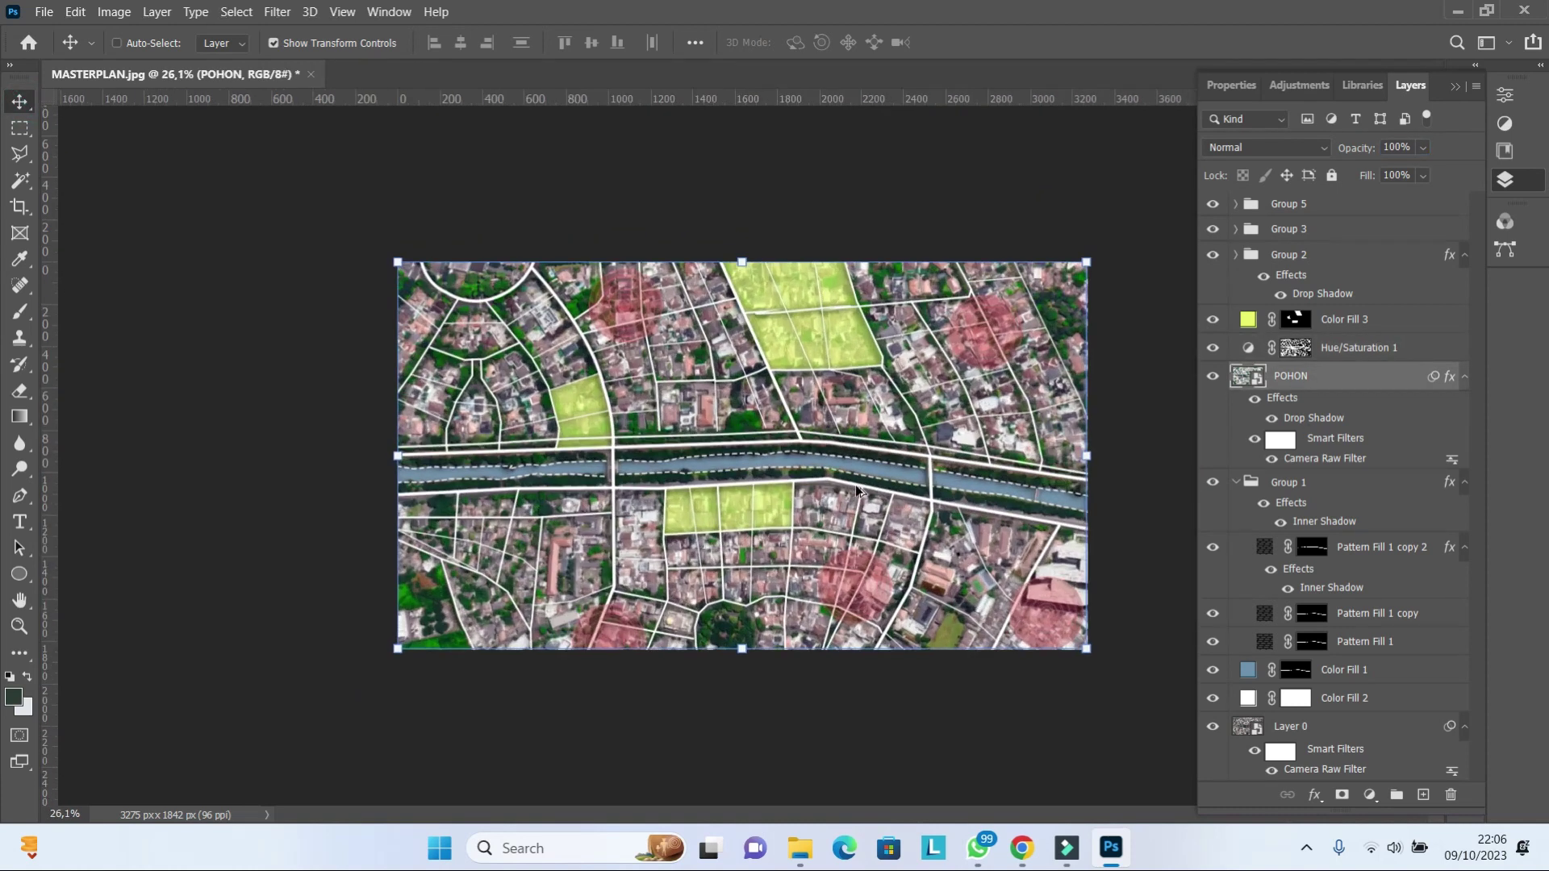
scroll(827, 476, "up", 1)
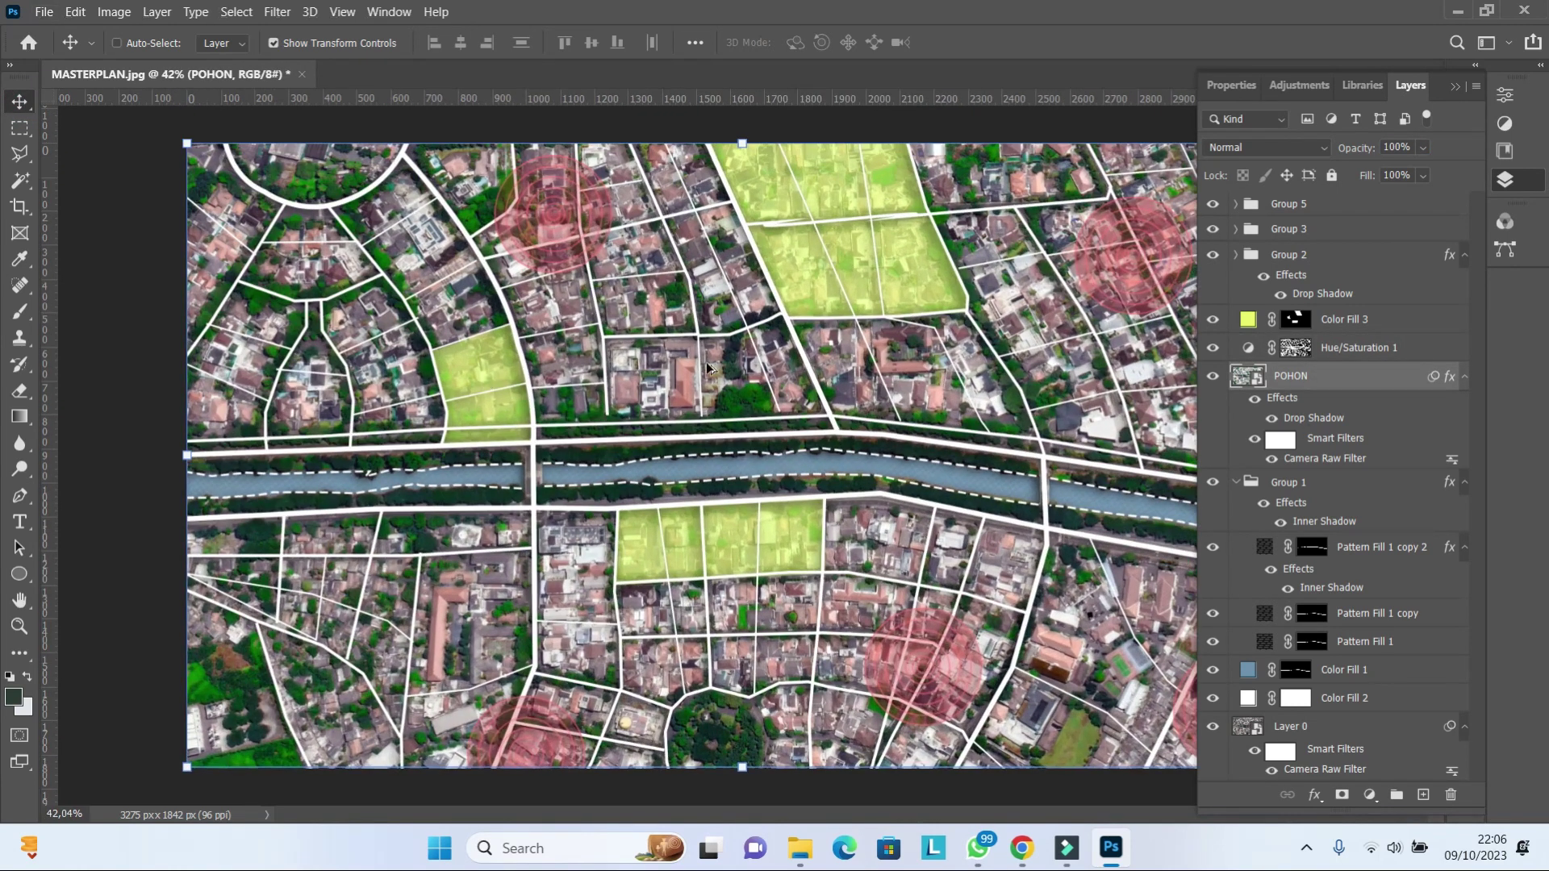
scroll(707, 367, "down", 1)
scroll(707, 368, "down", 2)
scroll(676, 401, "up", 1)
scroll(676, 401, "up", 2)
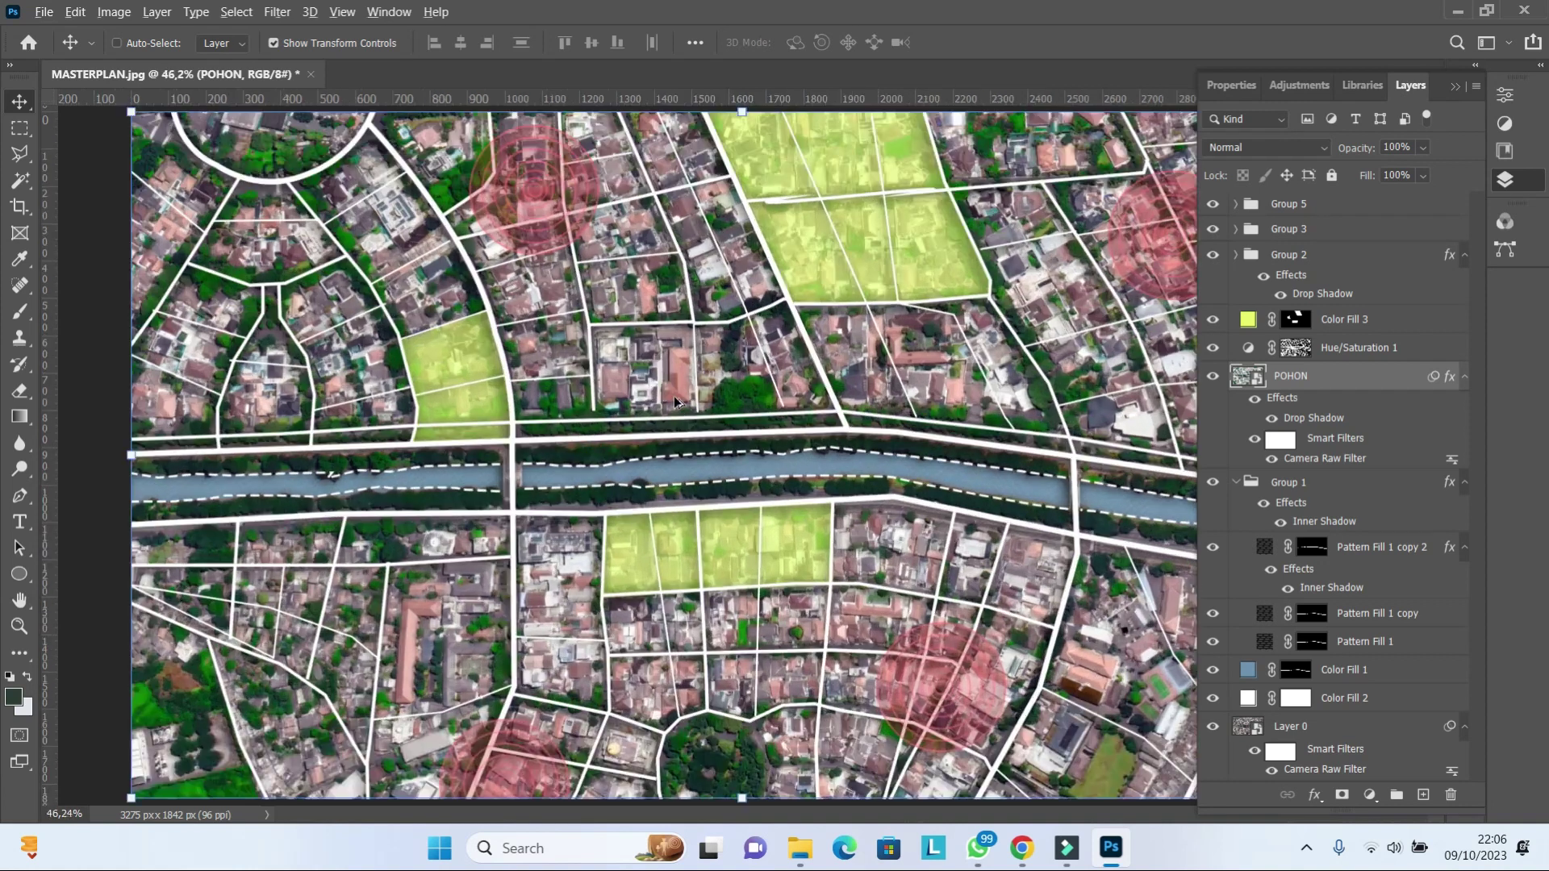
scroll(675, 401, "down", 2)
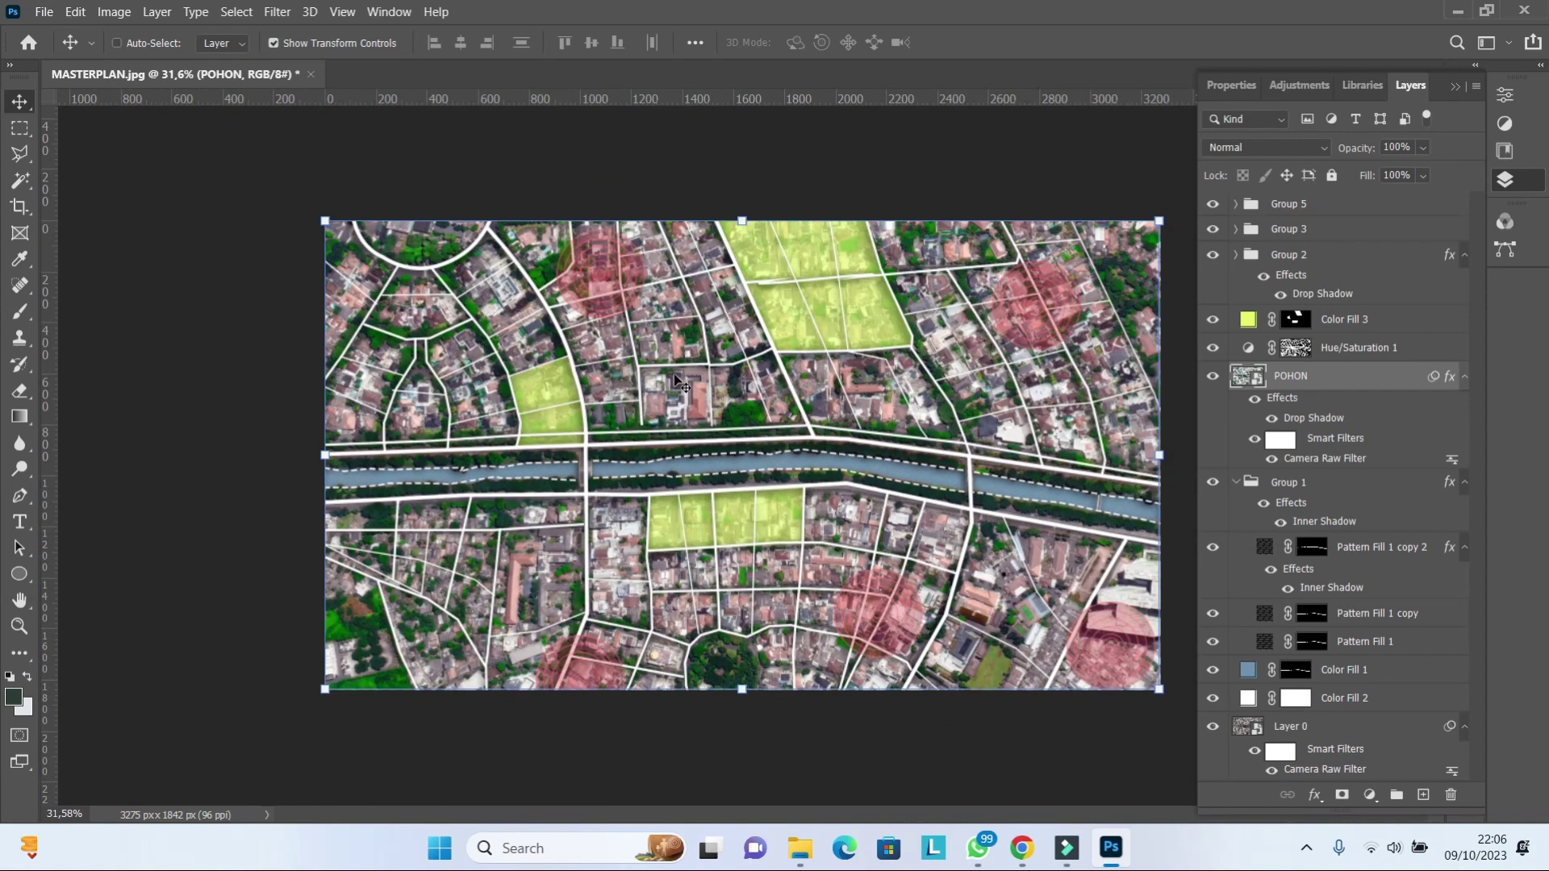
scroll(682, 384, "up", 1)
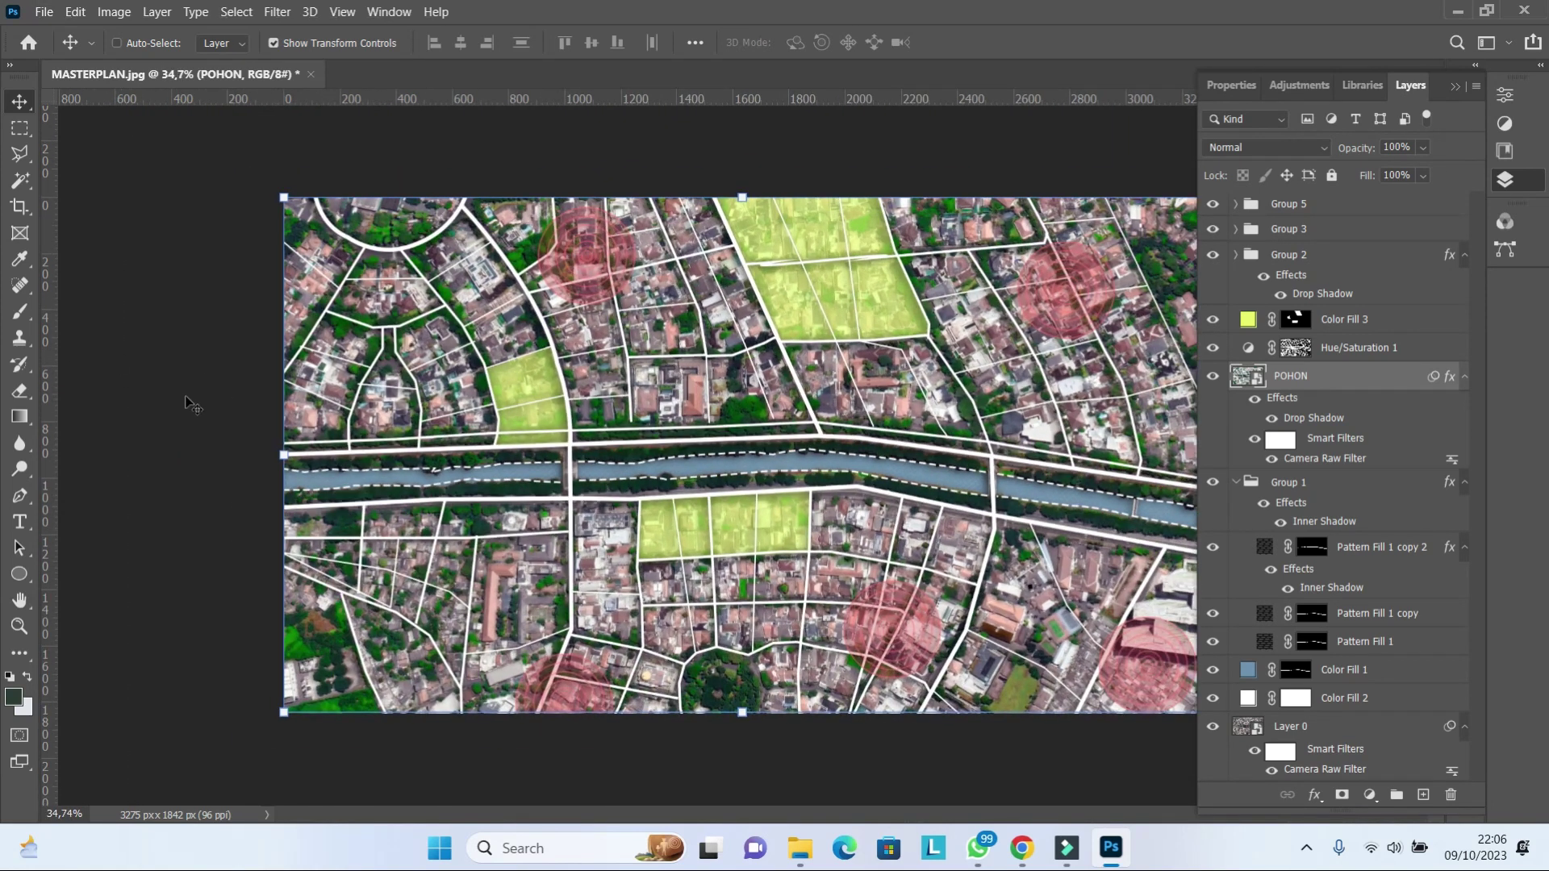
left_click(18, 497)
scroll(514, 472, "down", 2)
scroll(710, 443, "up", 2)
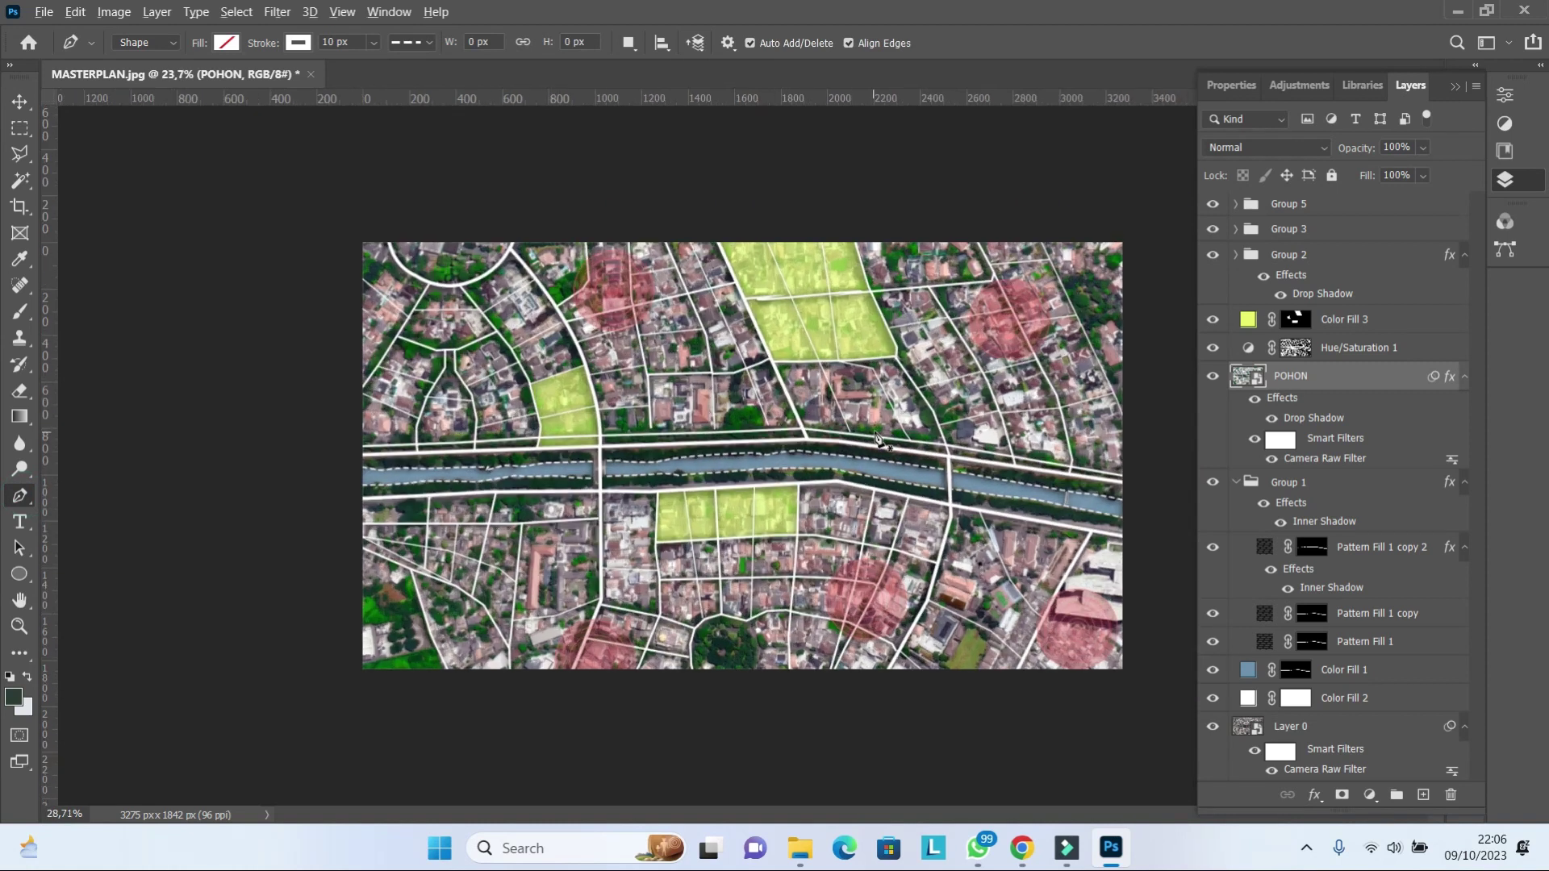
scroll(699, 444, "up", 2)
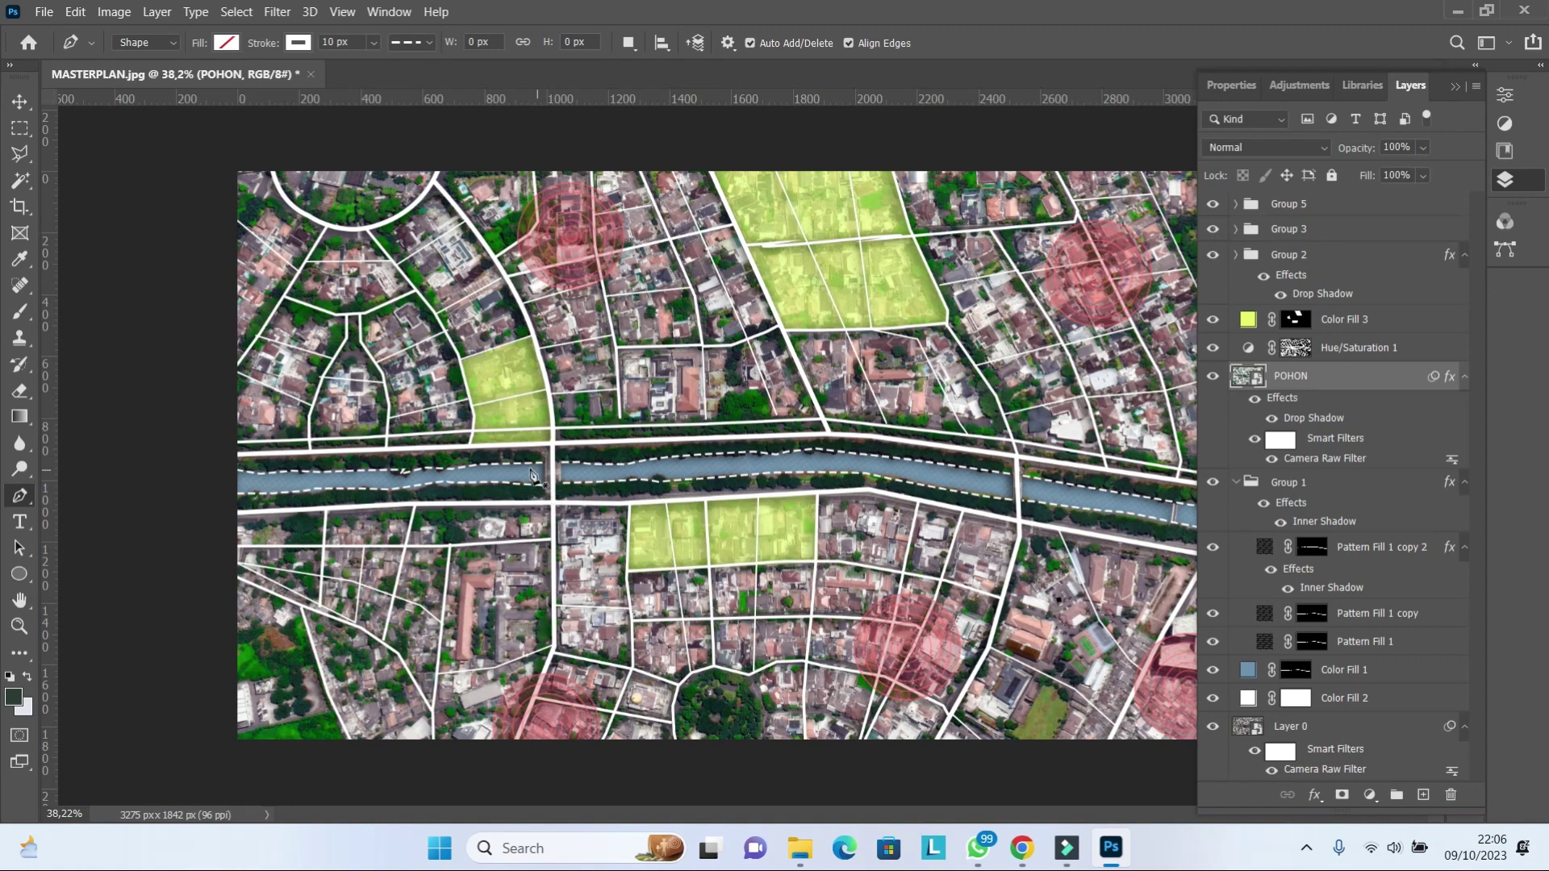
scroll(516, 446, "down", 2)
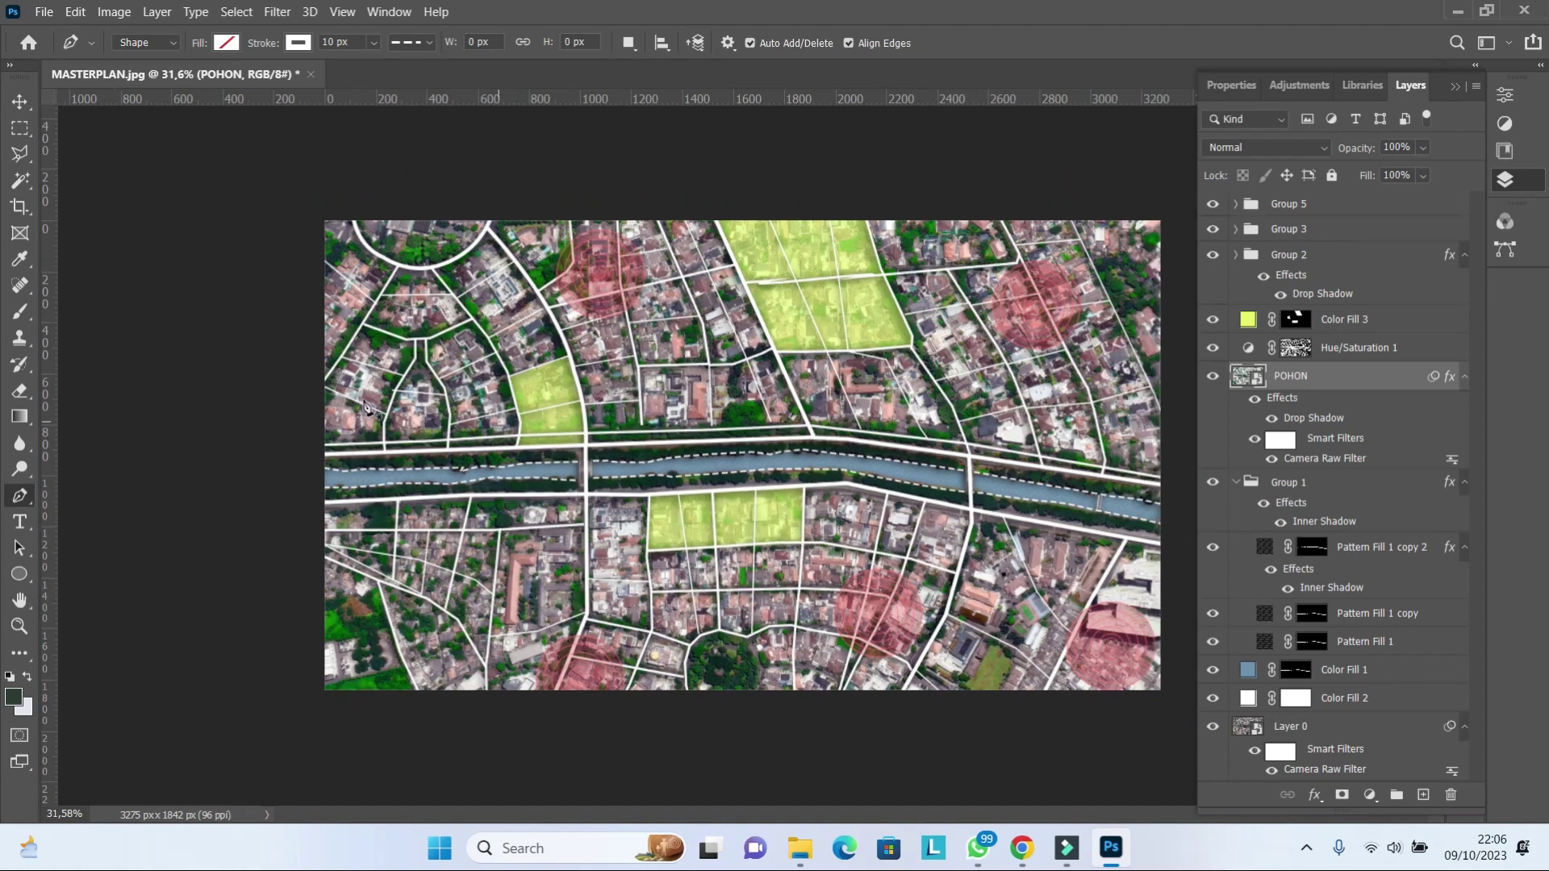
left_click(21, 130)
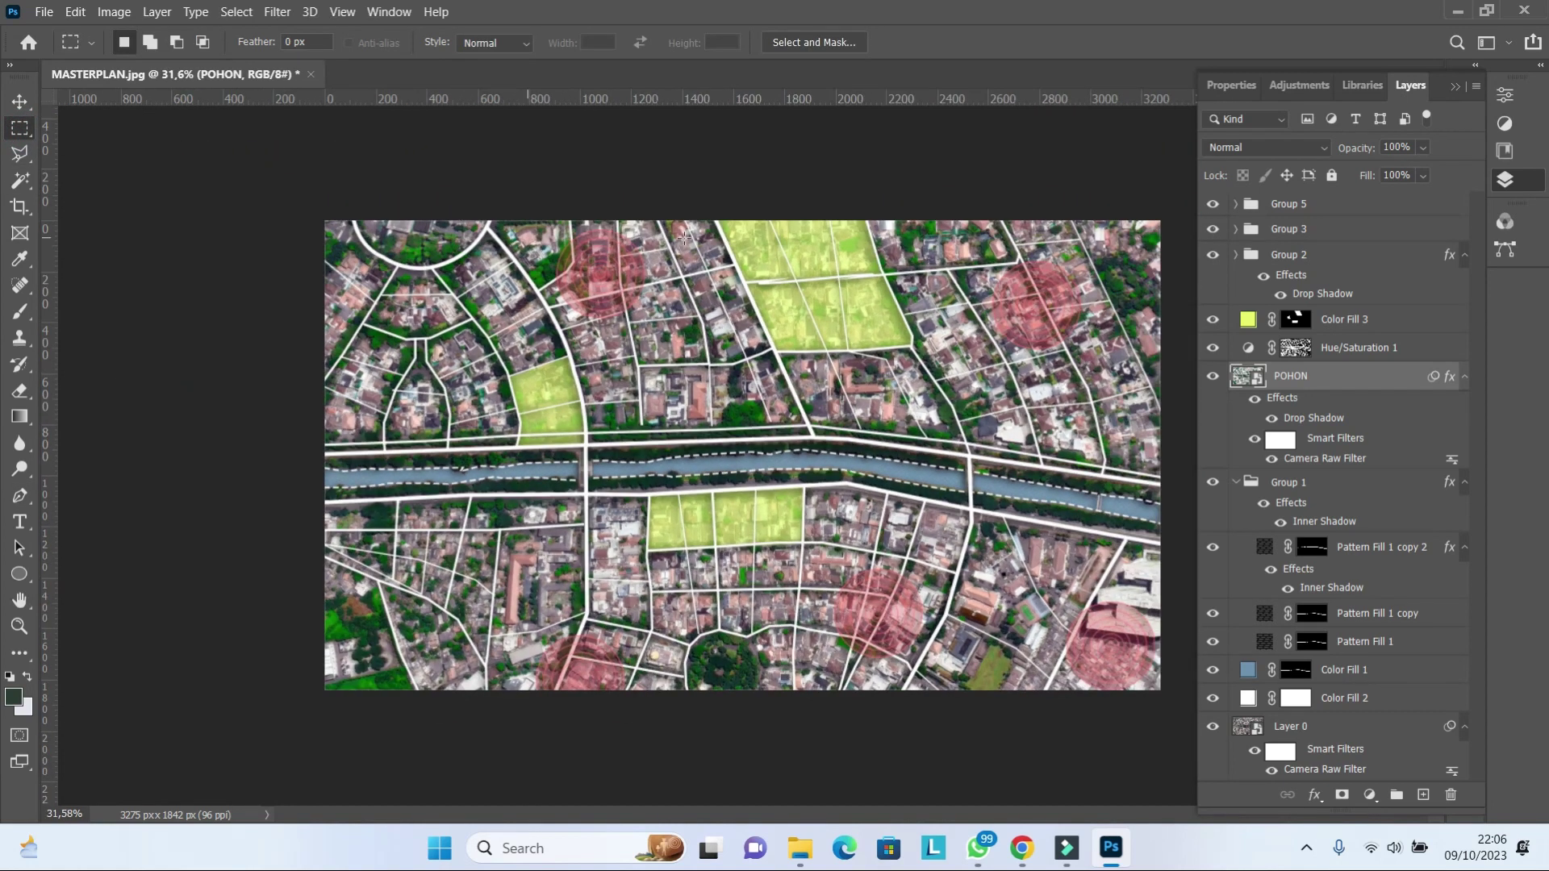
- Duplicate a Group 5 ring marker onto the upper-left block at the map's left edge
left_click(1302, 204)
left_click(1236, 204)
left_click(1323, 229)
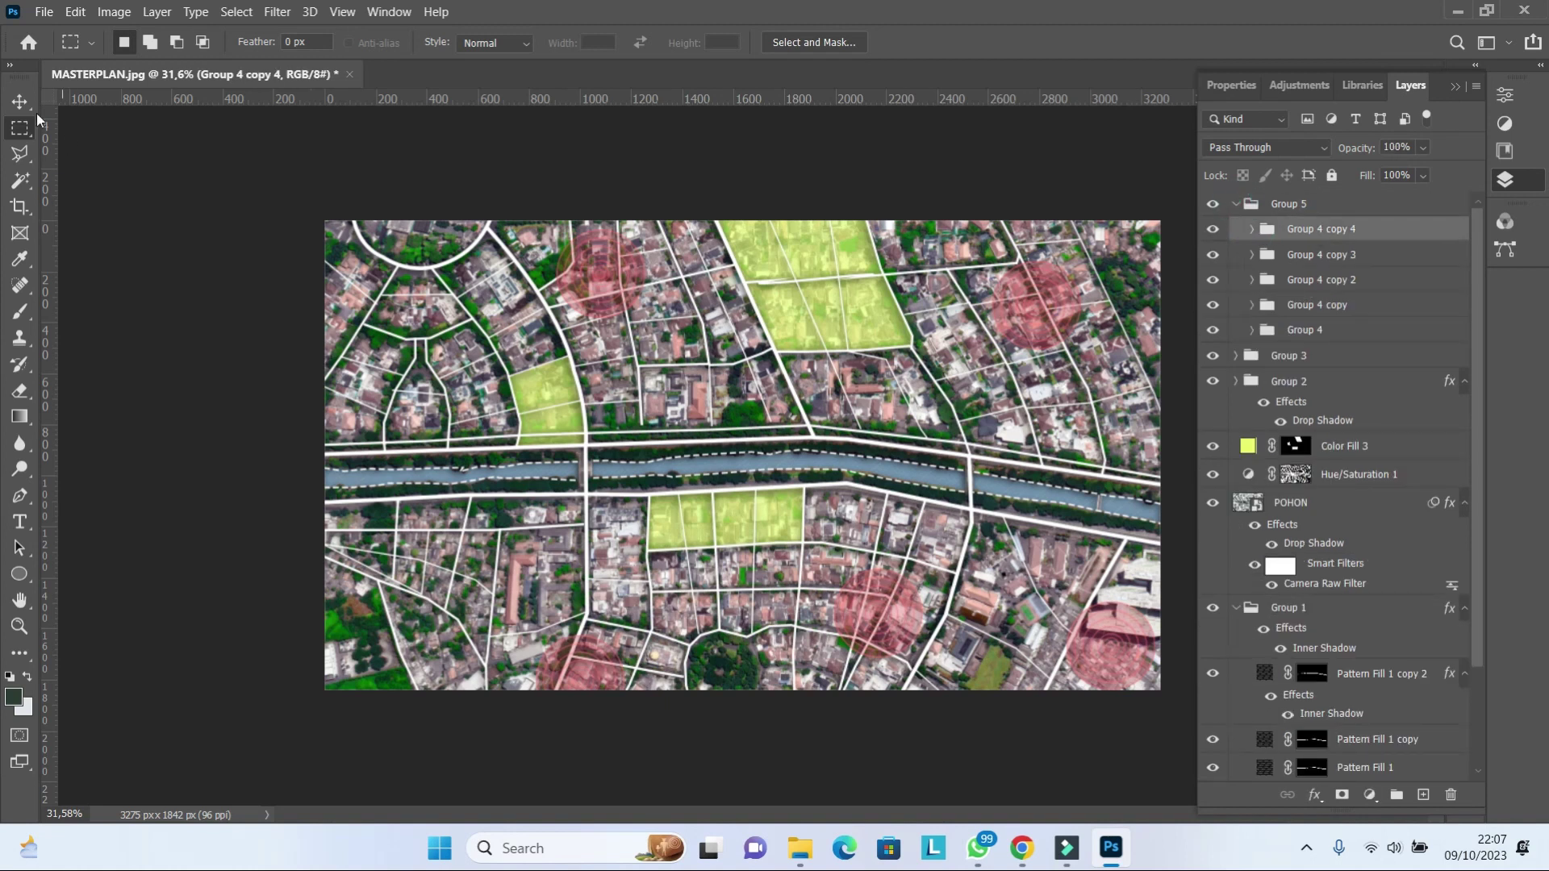
left_click(20, 102)
left_click_drag(609, 595, 383, 310)
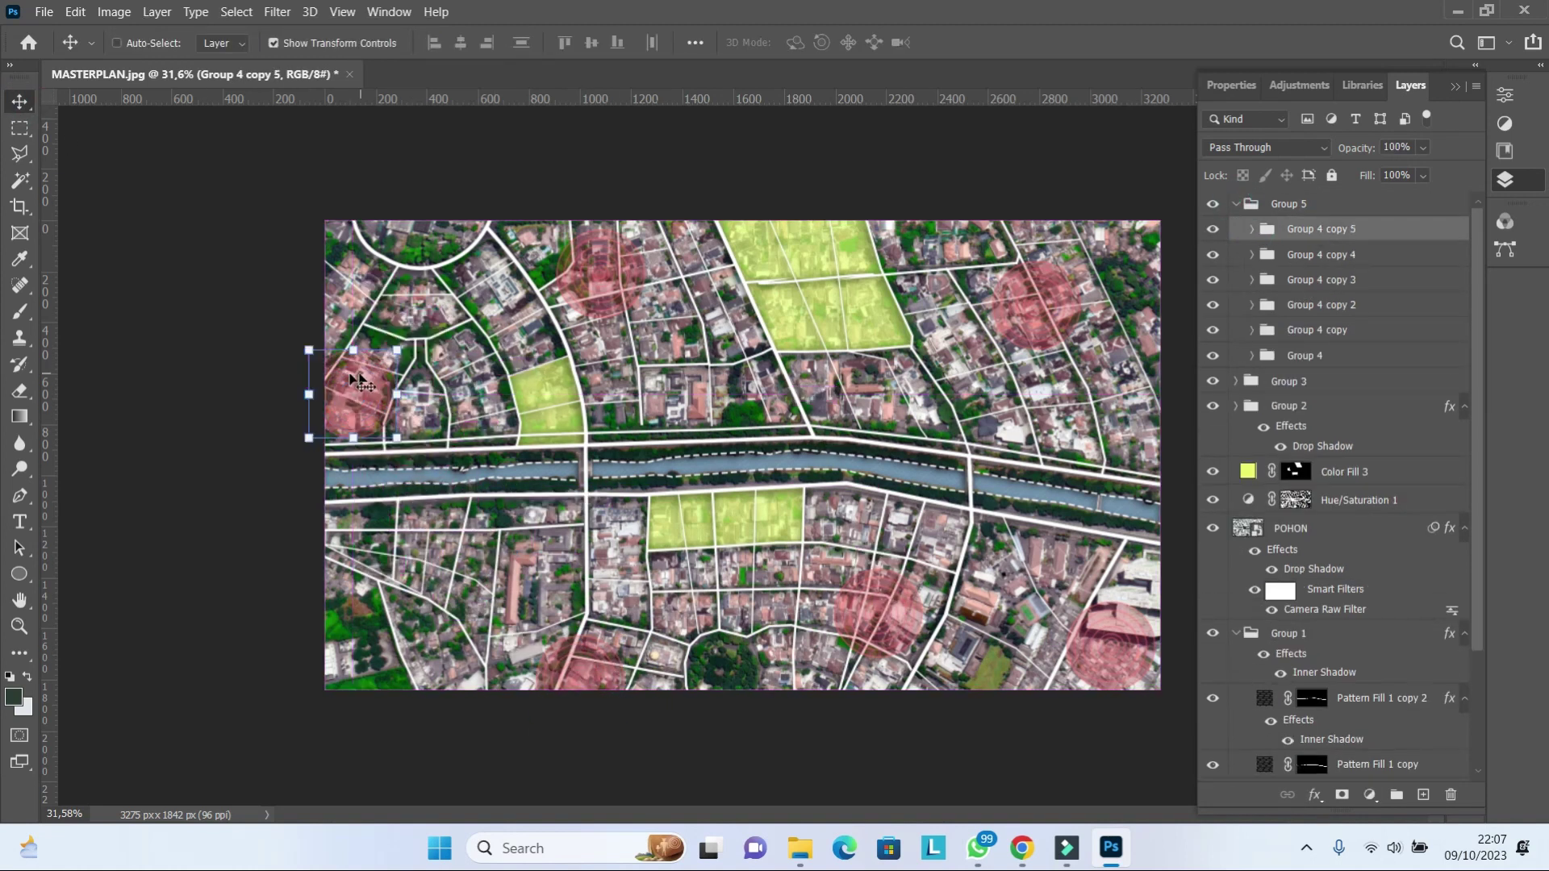
scroll(517, 373, "down", 3)
scroll(518, 373, "up", 1)
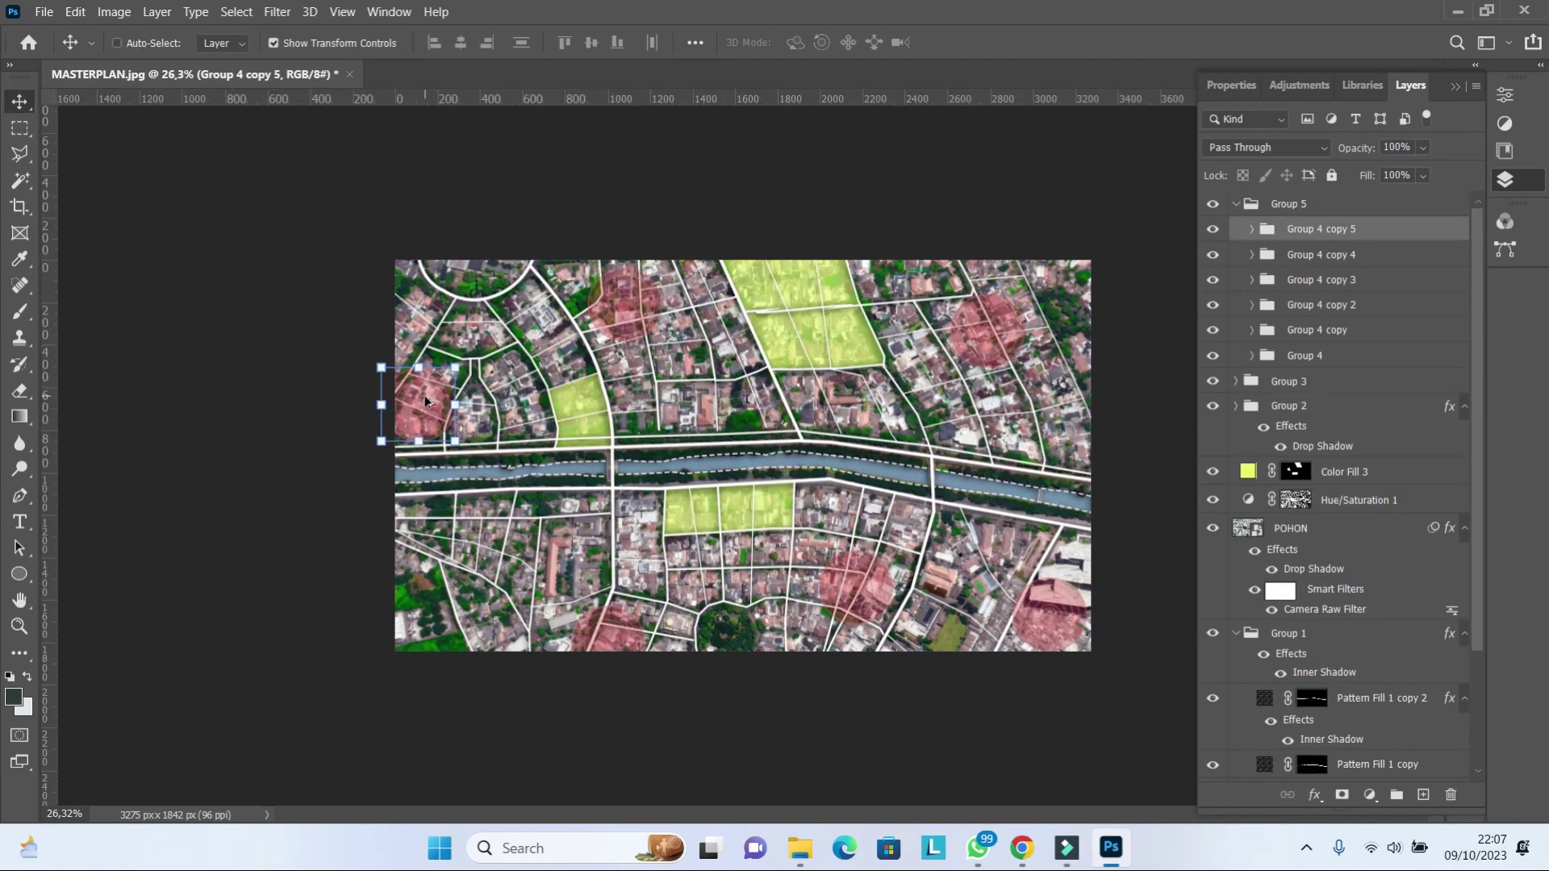
scroll(728, 468, "up", 2)
scroll(729, 468, "up", 4)
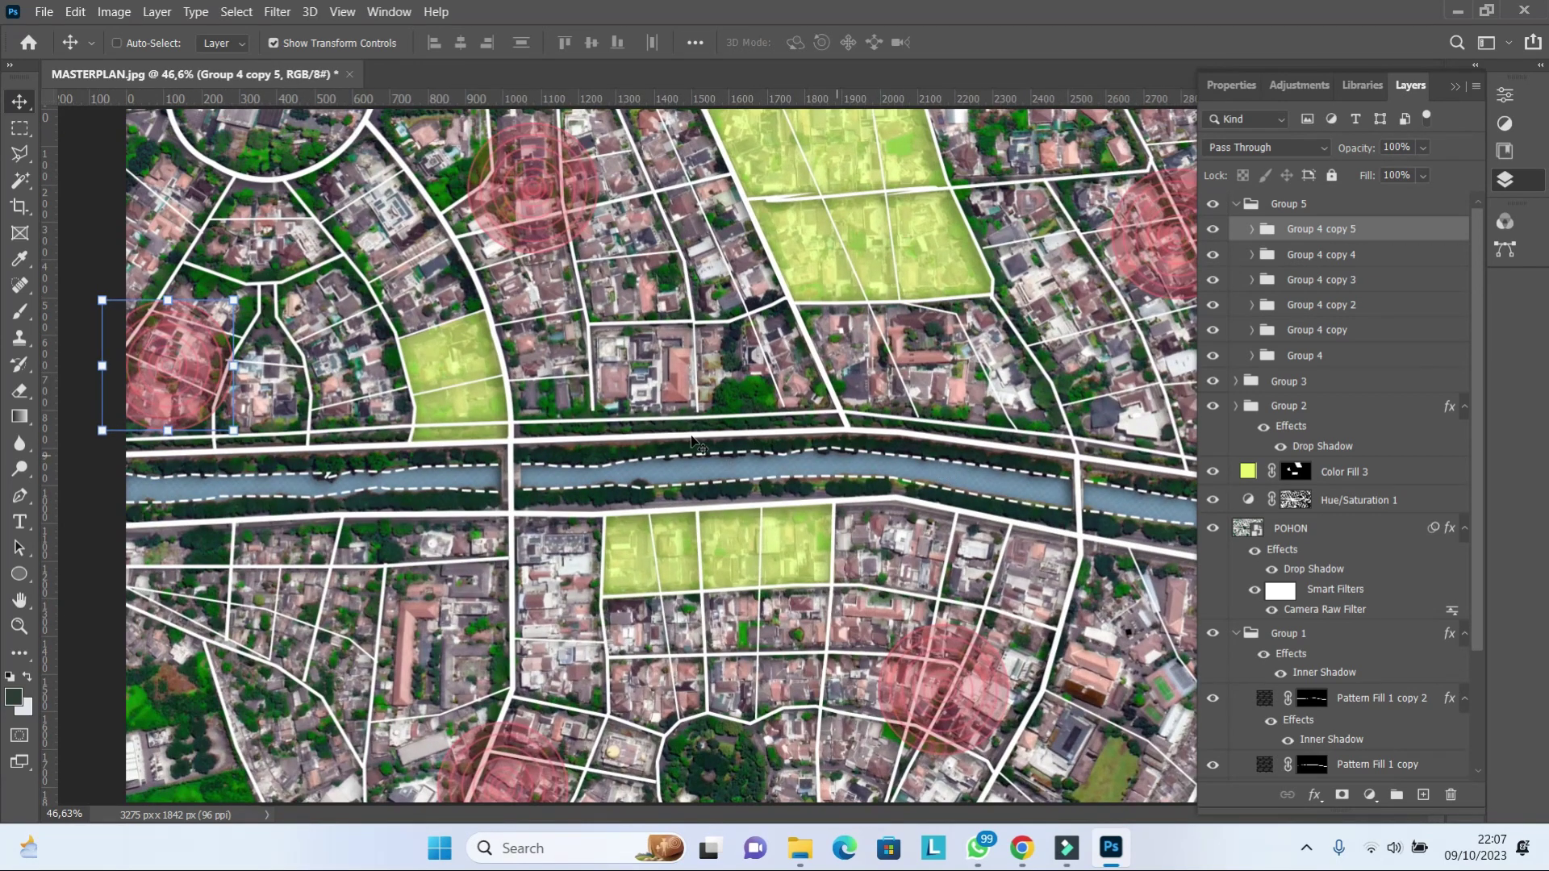
left_click(19, 522)
left_click(1235, 204)
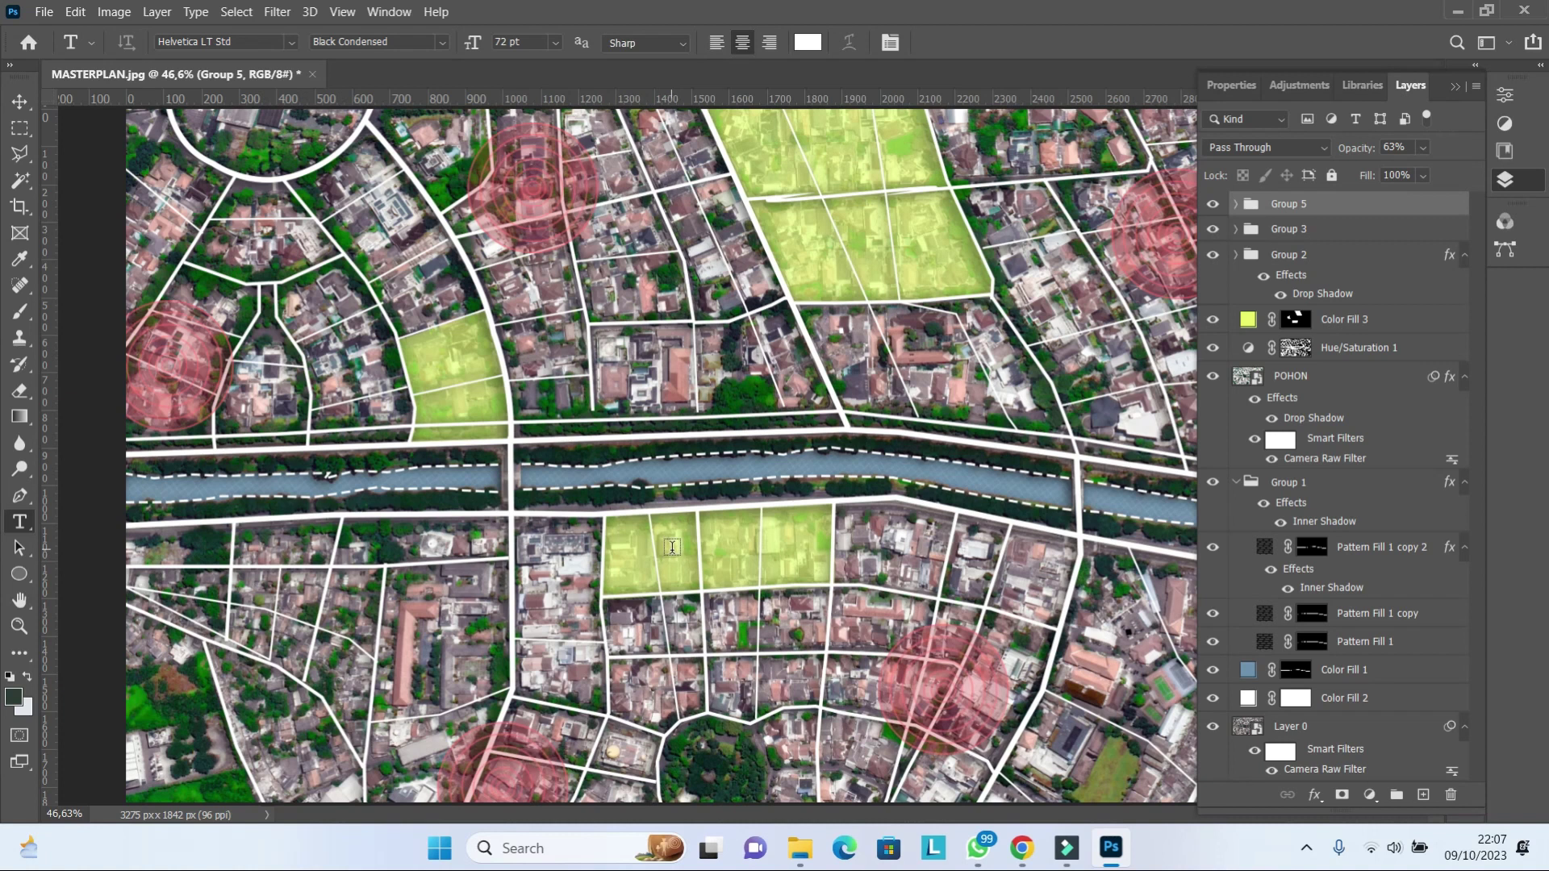
- Fill a bottom-left rectangle with a dark grey-green (#2d3c35) Solid Color layer
left_click(19, 128)
scroll(248, 663, "down", 5)
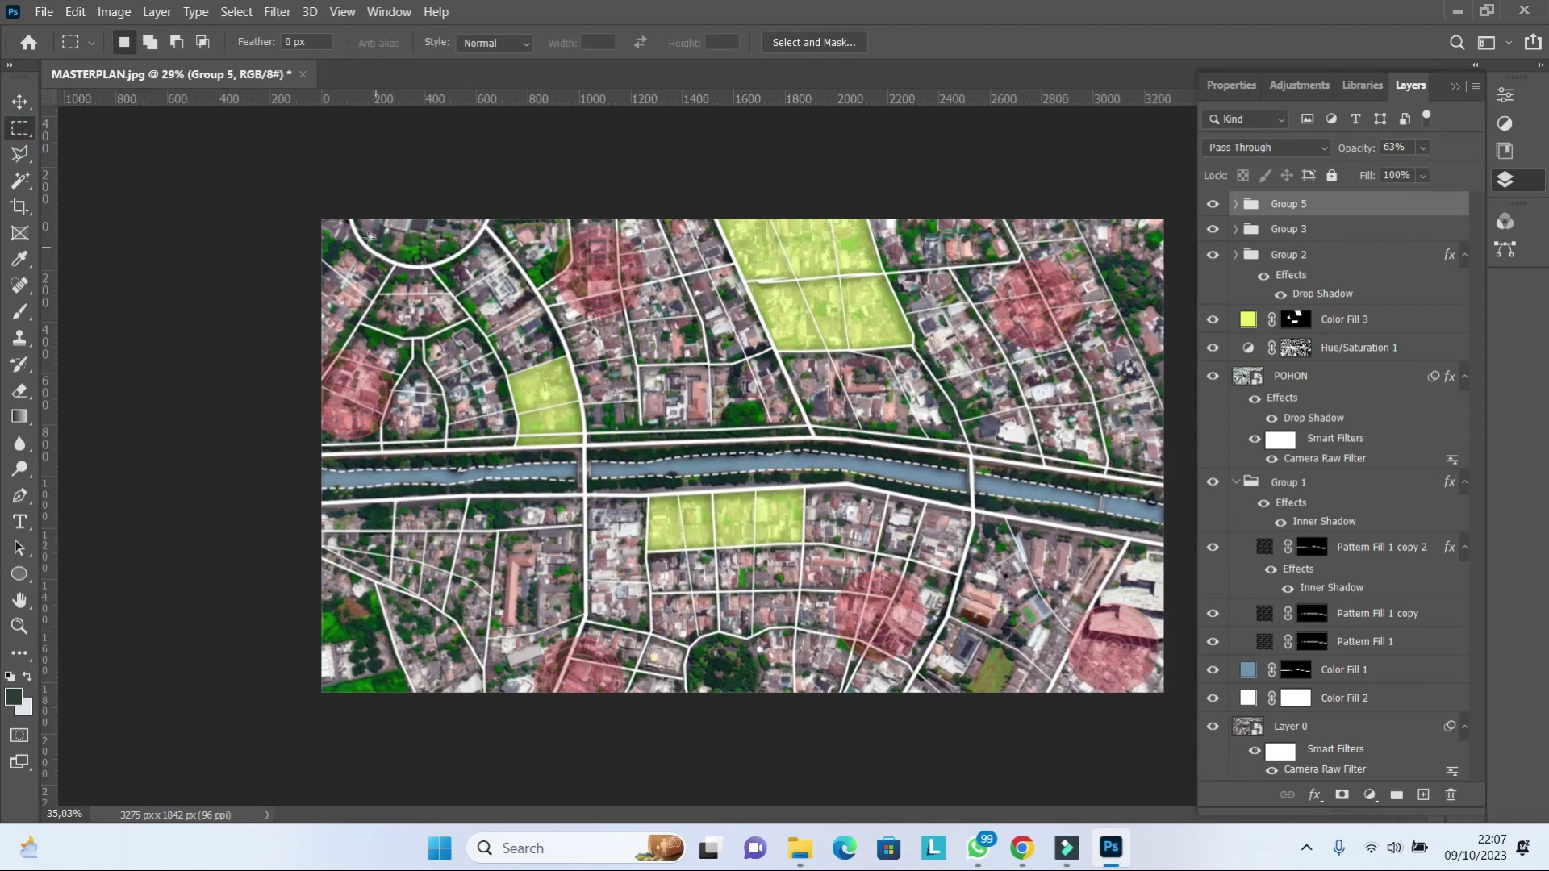
scroll(248, 663, "up", 3)
left_click_drag(247, 663, 426, 729)
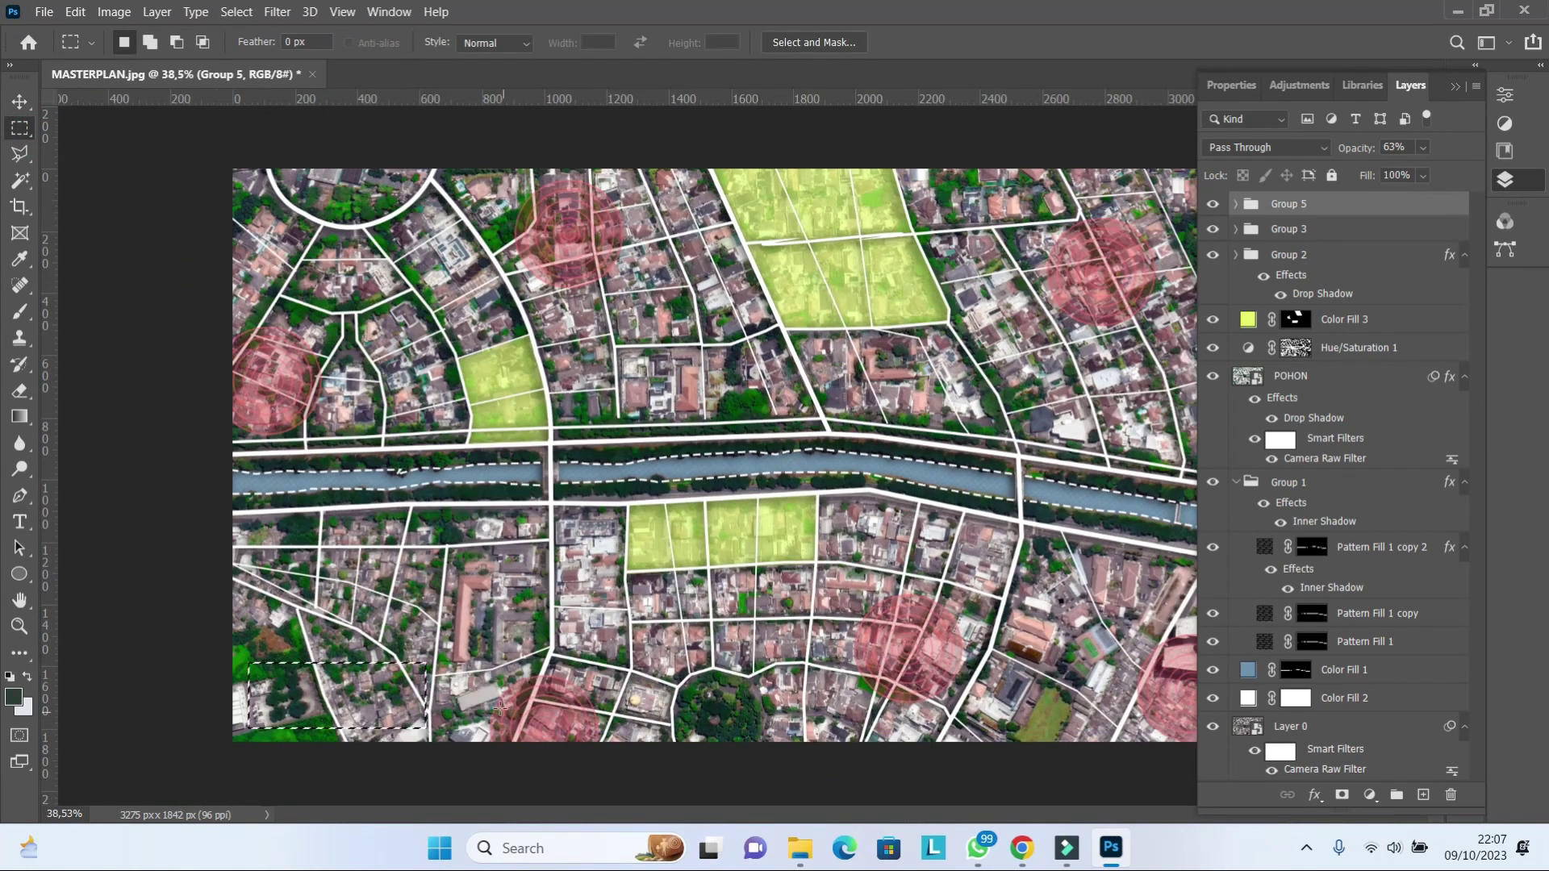
left_click(1369, 794)
left_click(1409, 439)
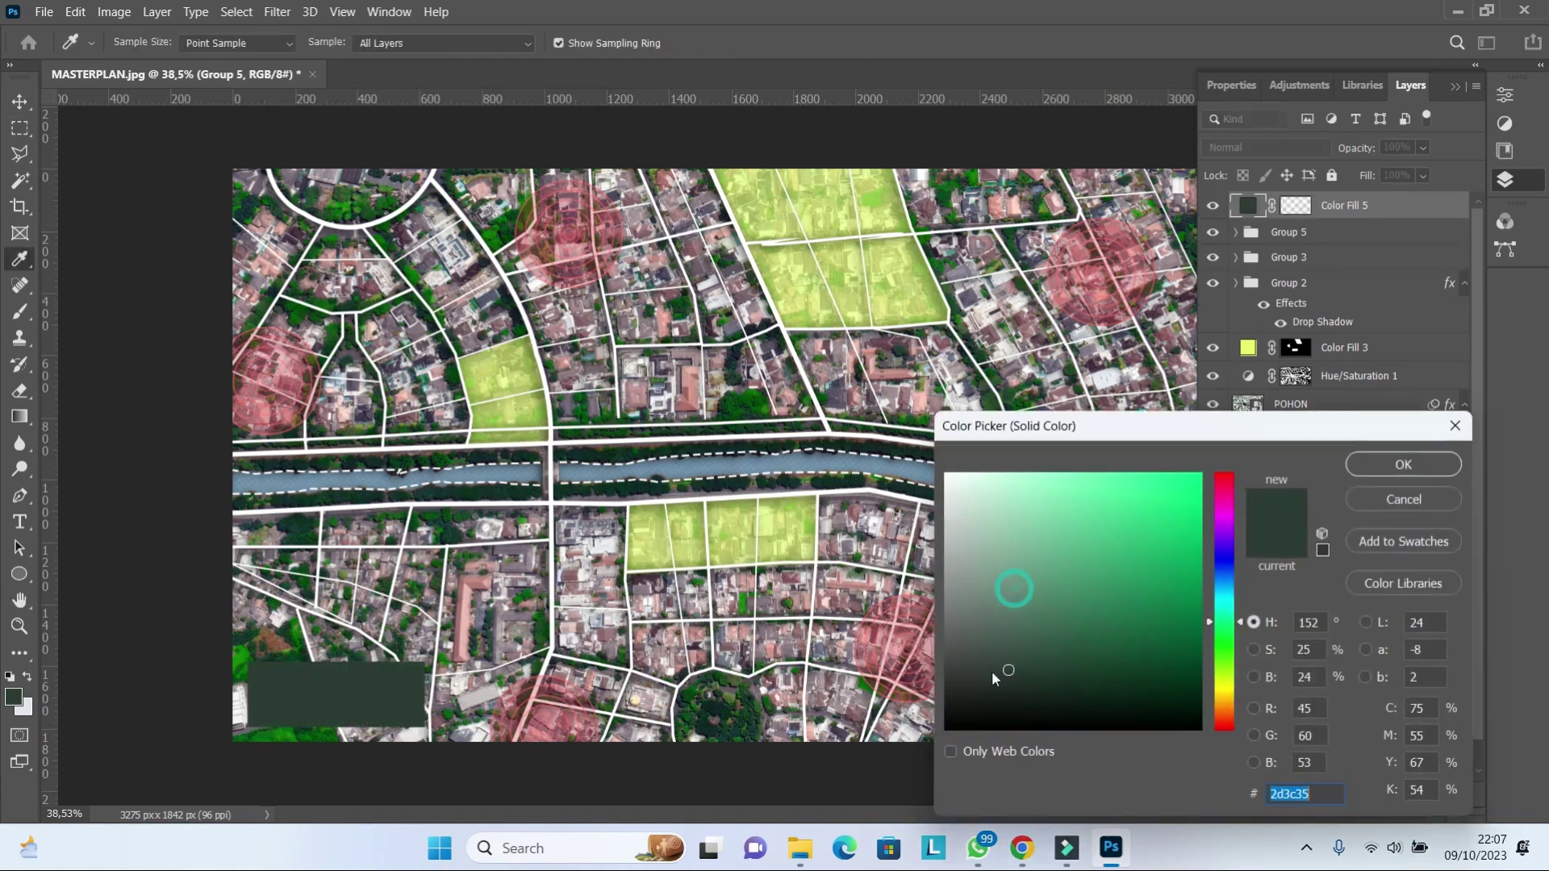
- Make the Color Fill 5 legend box black at about 58% opacity
left_click_drag(992, 678, 968, 730)
left_click(1403, 464)
left_click(1422, 147)
left_click_drag(1444, 171, 1401, 168)
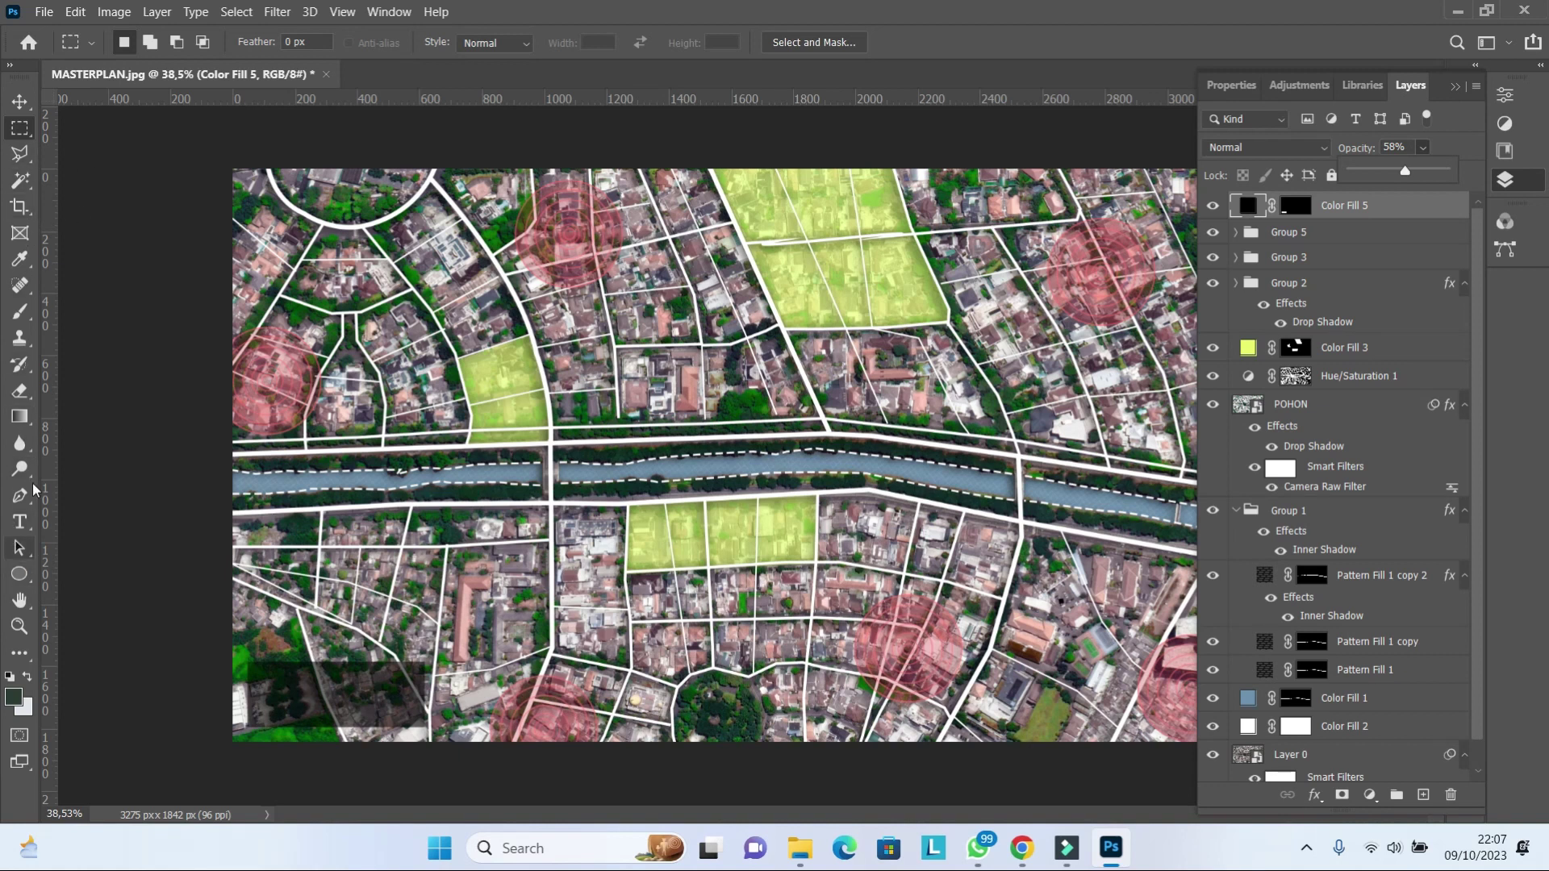
- Draw a small no-stroke rectangle in the legend, filled with the green plot colour
right_click(19, 573)
left_click(81, 576)
left_click_drag(257, 676, 271, 685)
left_click(297, 42)
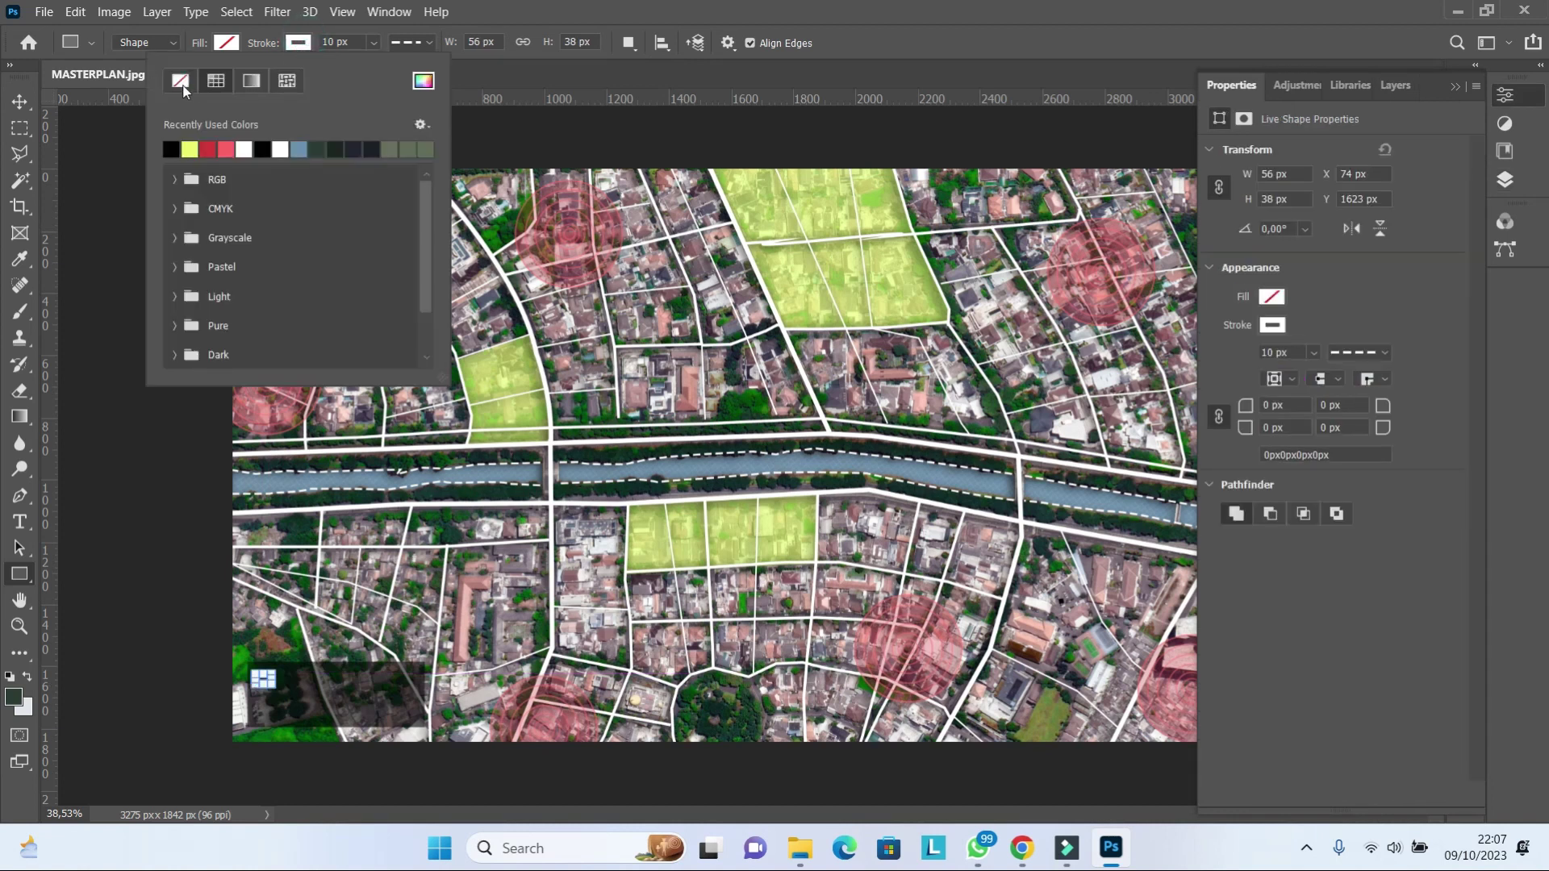
left_click(179, 80)
left_click(226, 42)
left_click(352, 80)
left_click(660, 539)
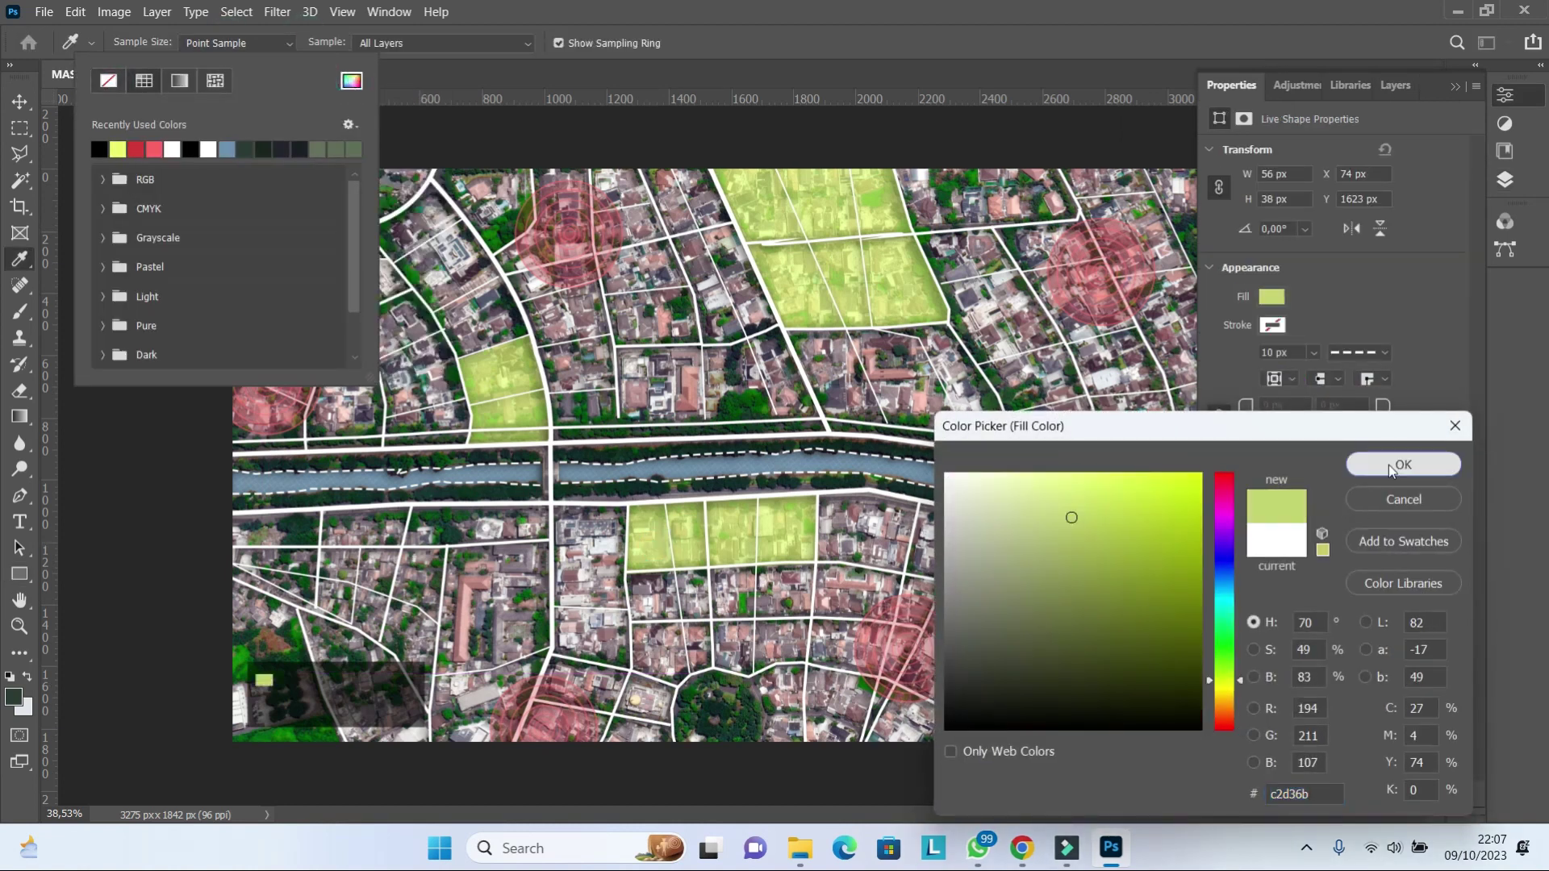
left_click(1388, 464)
left_click(61, 113)
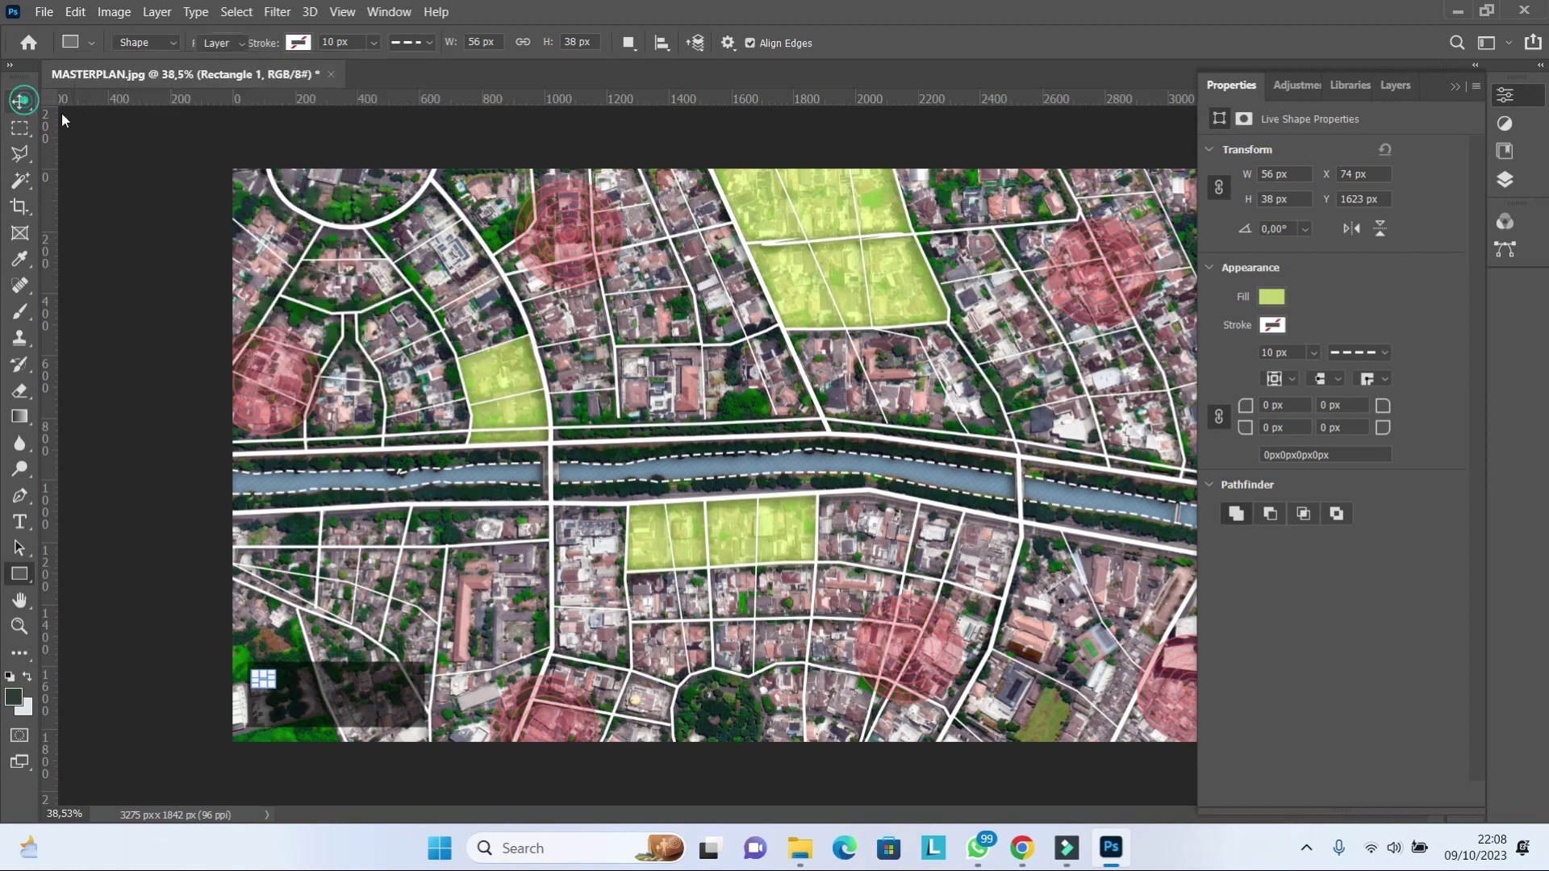
- Start a text label beside the green swatch reading 'potensial site'
key("v")
left_click(1383, 85)
left_click(19, 521)
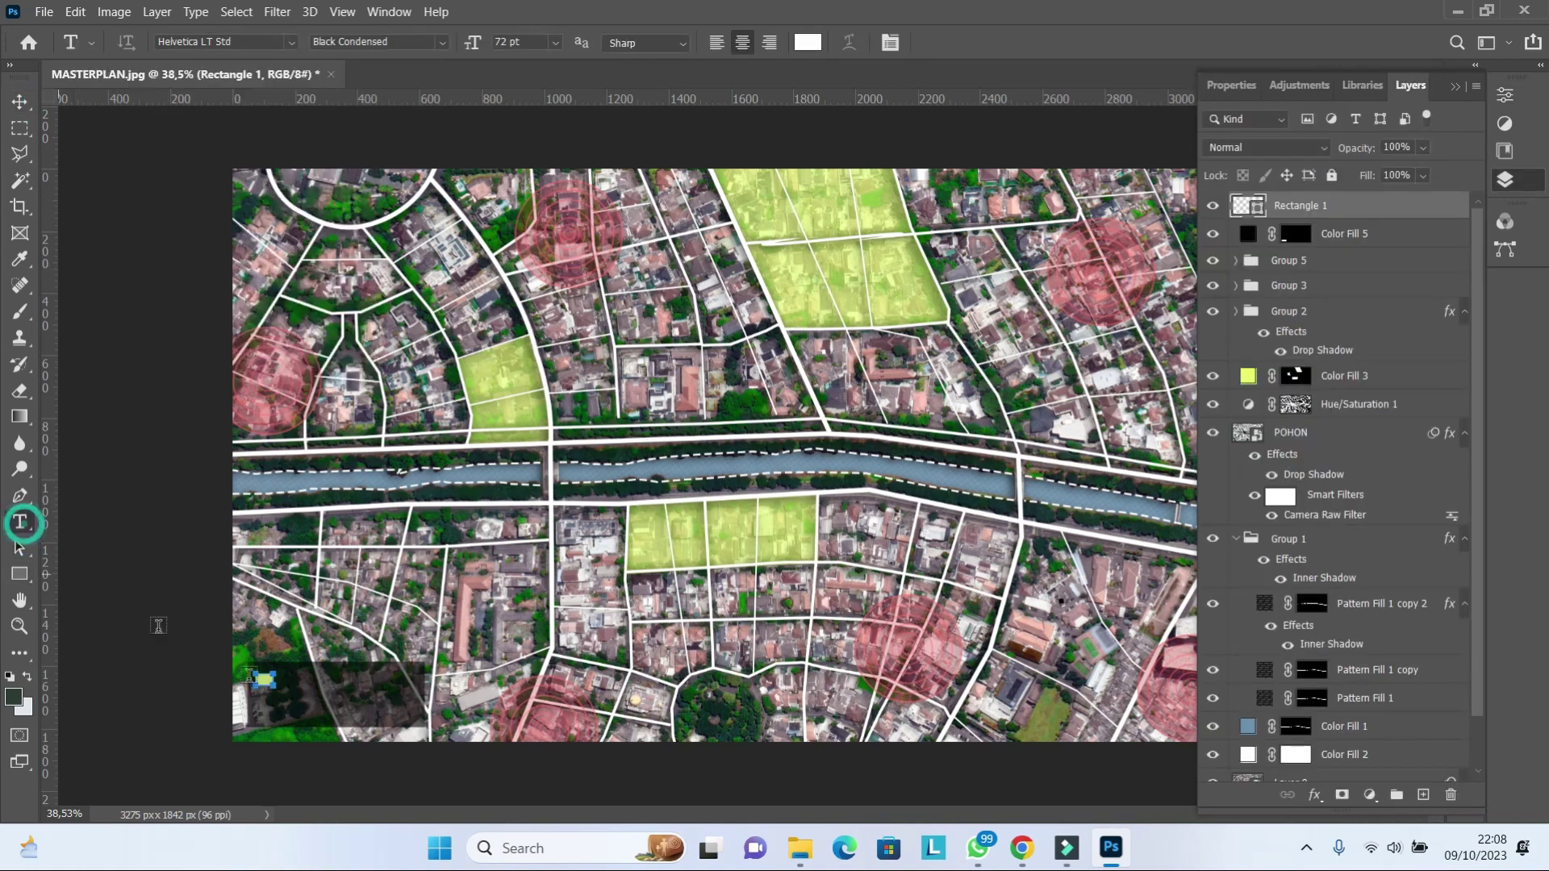
scroll(152, 625, "up", 3)
scroll(151, 625, "up", 4)
left_click(192, 732)
type("potensial site")
- Set the label to 14 pt and move it next to the green swatch
key("ctrl+a")
left_click(556, 42)
left_click(532, 135)
left_click(556, 42)
left_click(545, 178)
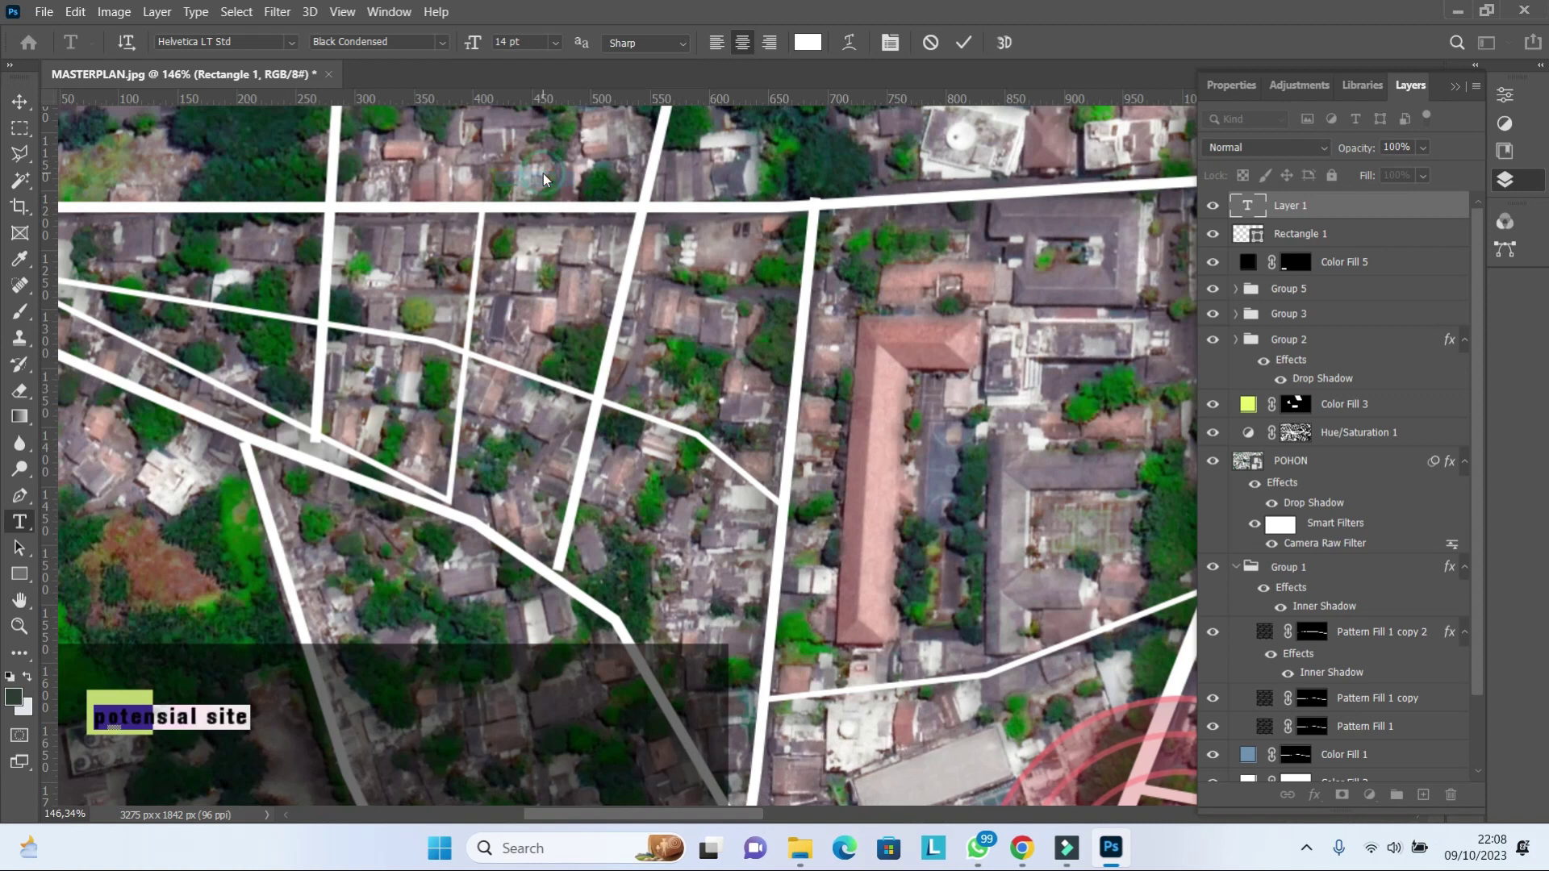
left_click(19, 101)
scroll(322, 637, "down", 2)
left_click_drag(323, 637, 381, 634)
- Change the label font to Arial Regular
key("t")
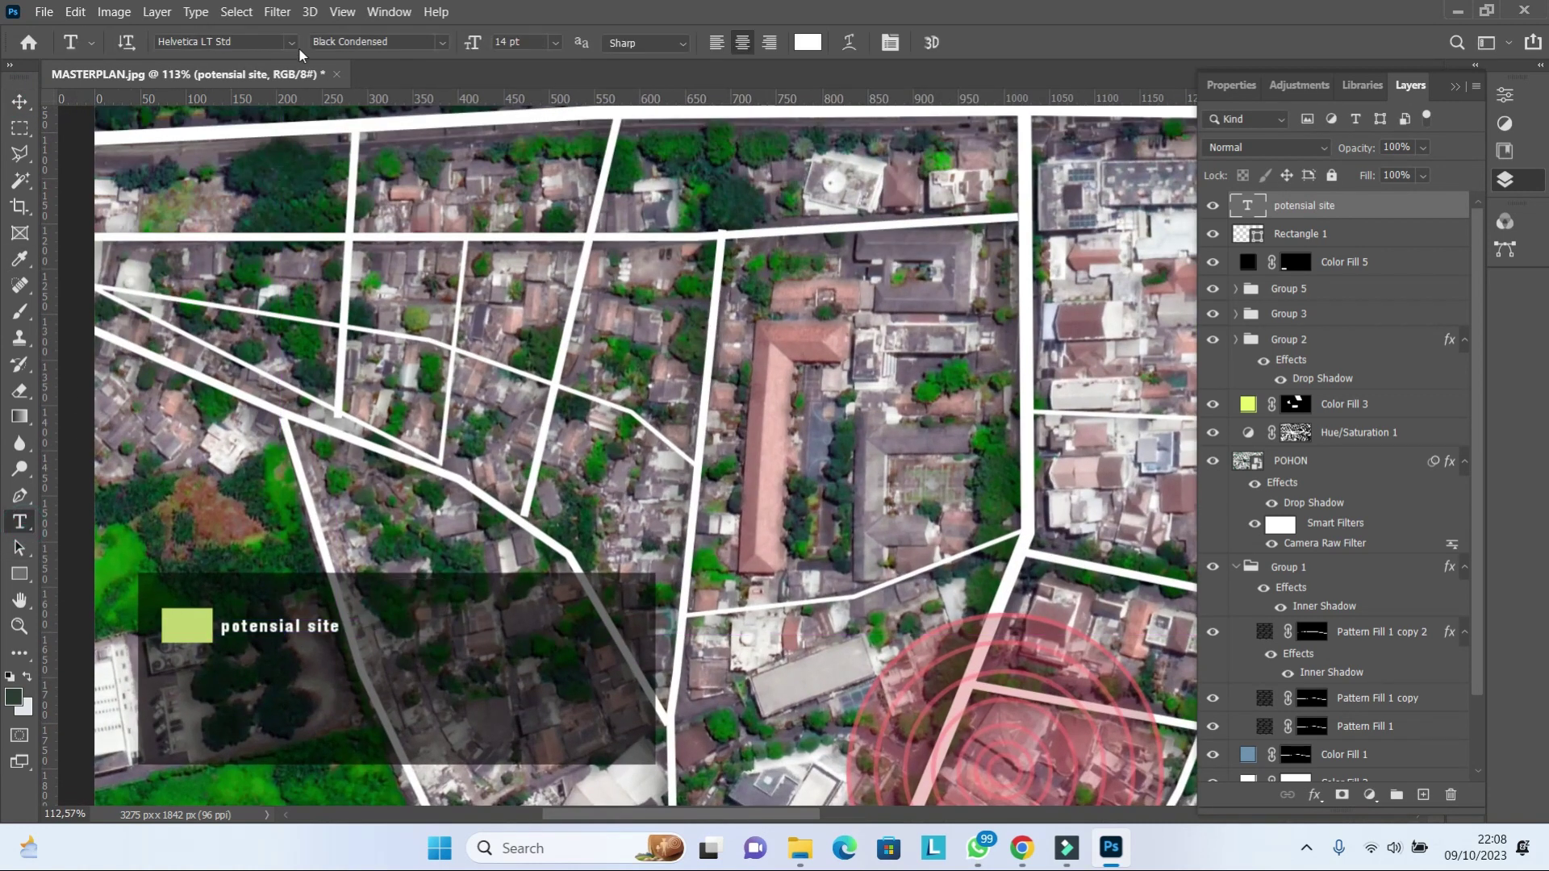
left_click(290, 42)
left_click(274, 121)
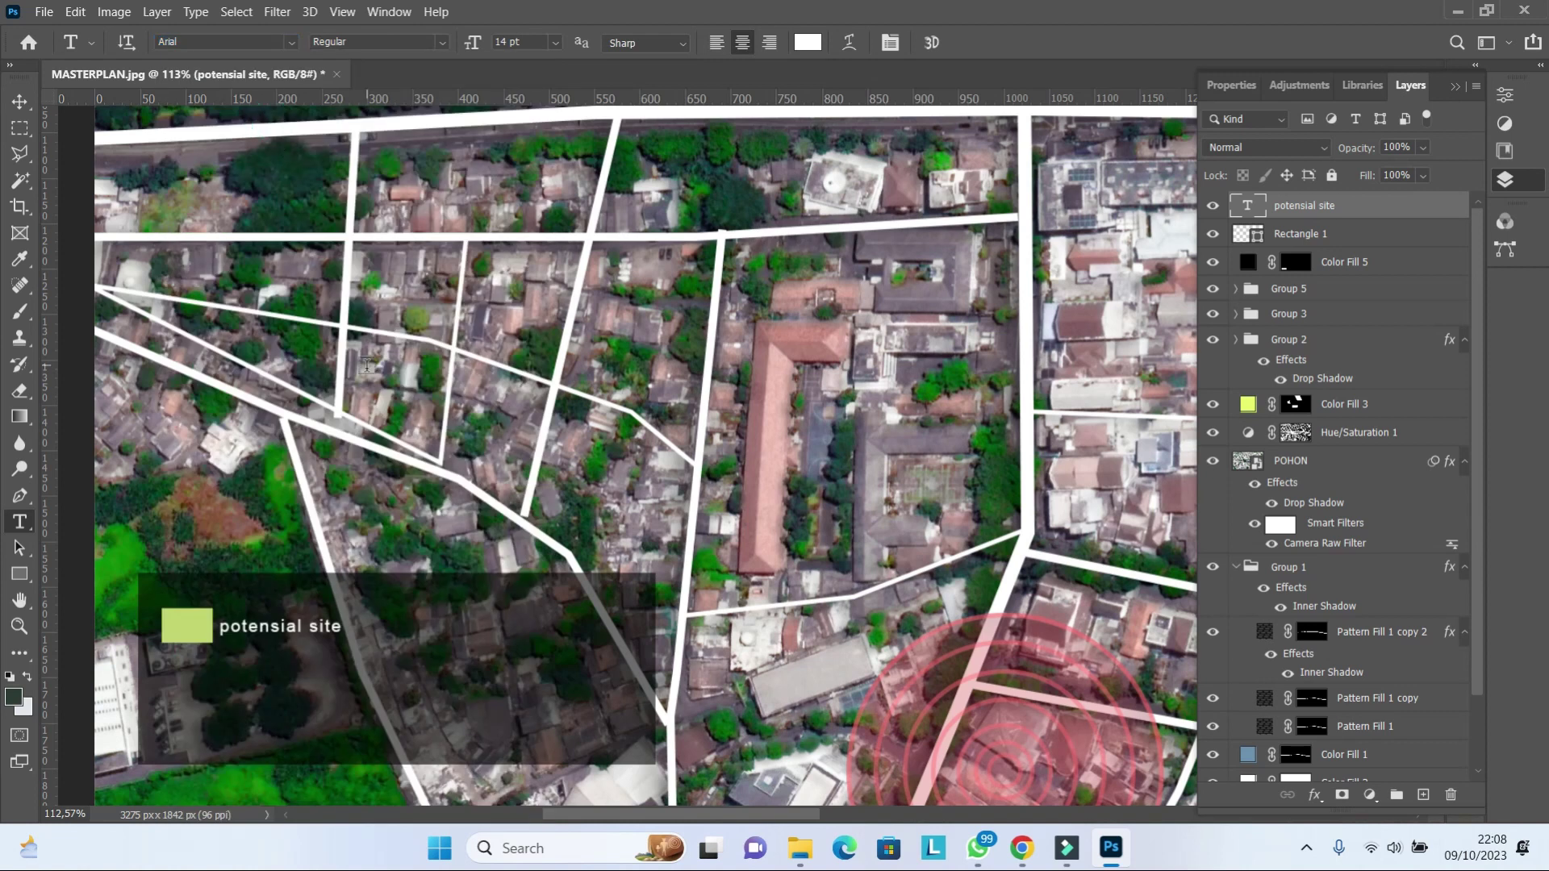
left_click(20, 101)
- Correct the label text to 'Potensial Site' with a capital S and commit it
double_click(1259, 210)
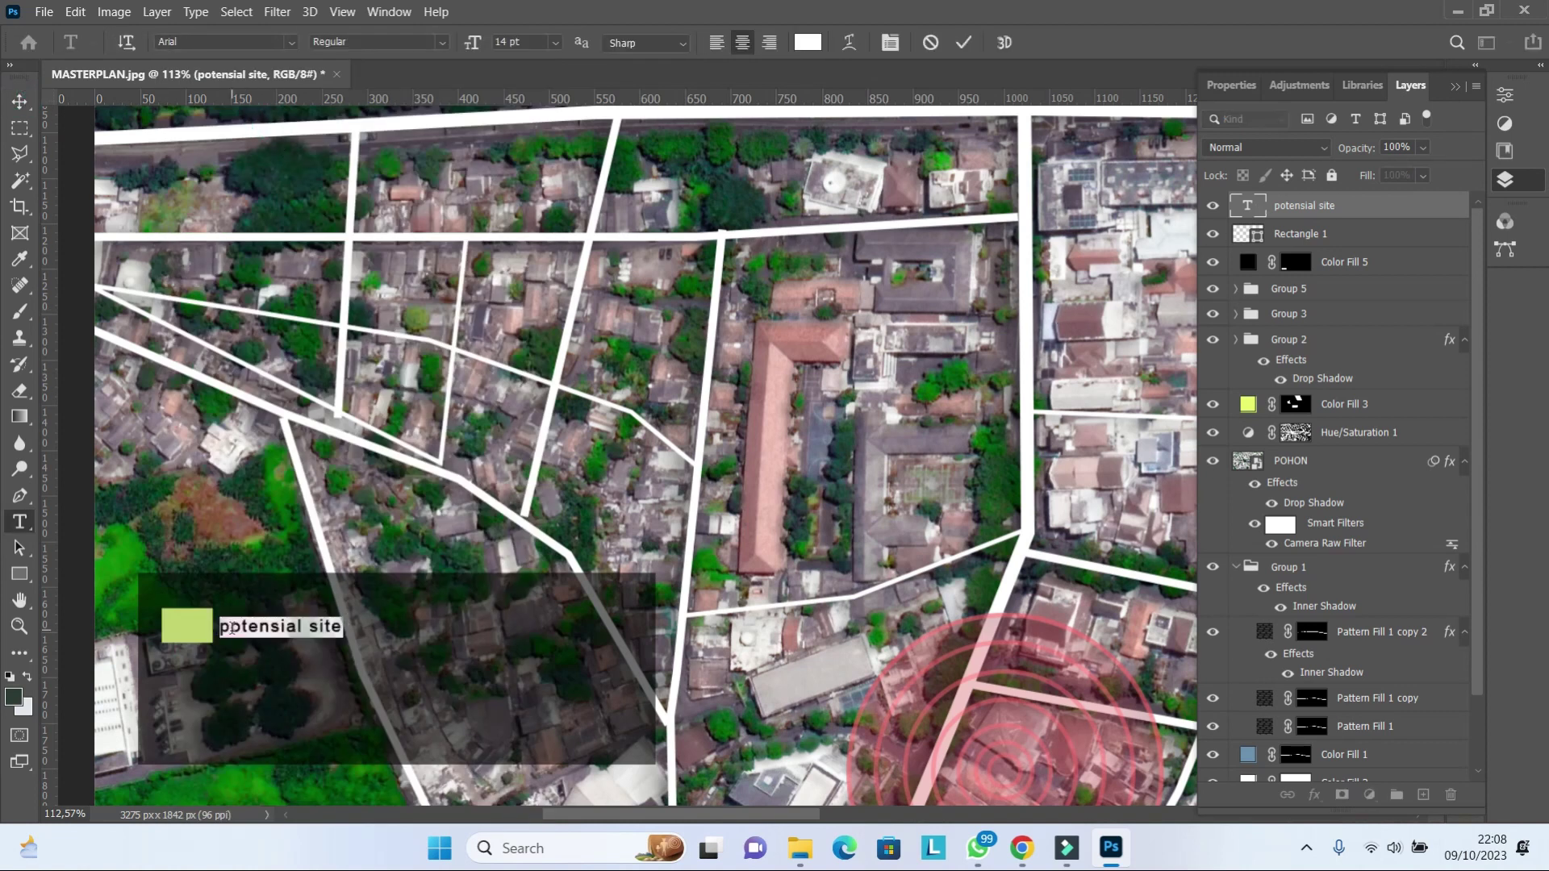
type("Potensial site")
left_click(321, 627)
key("BackSpace")
type("S")
left_click(959, 42)
scroll(595, 504, "up", 3)
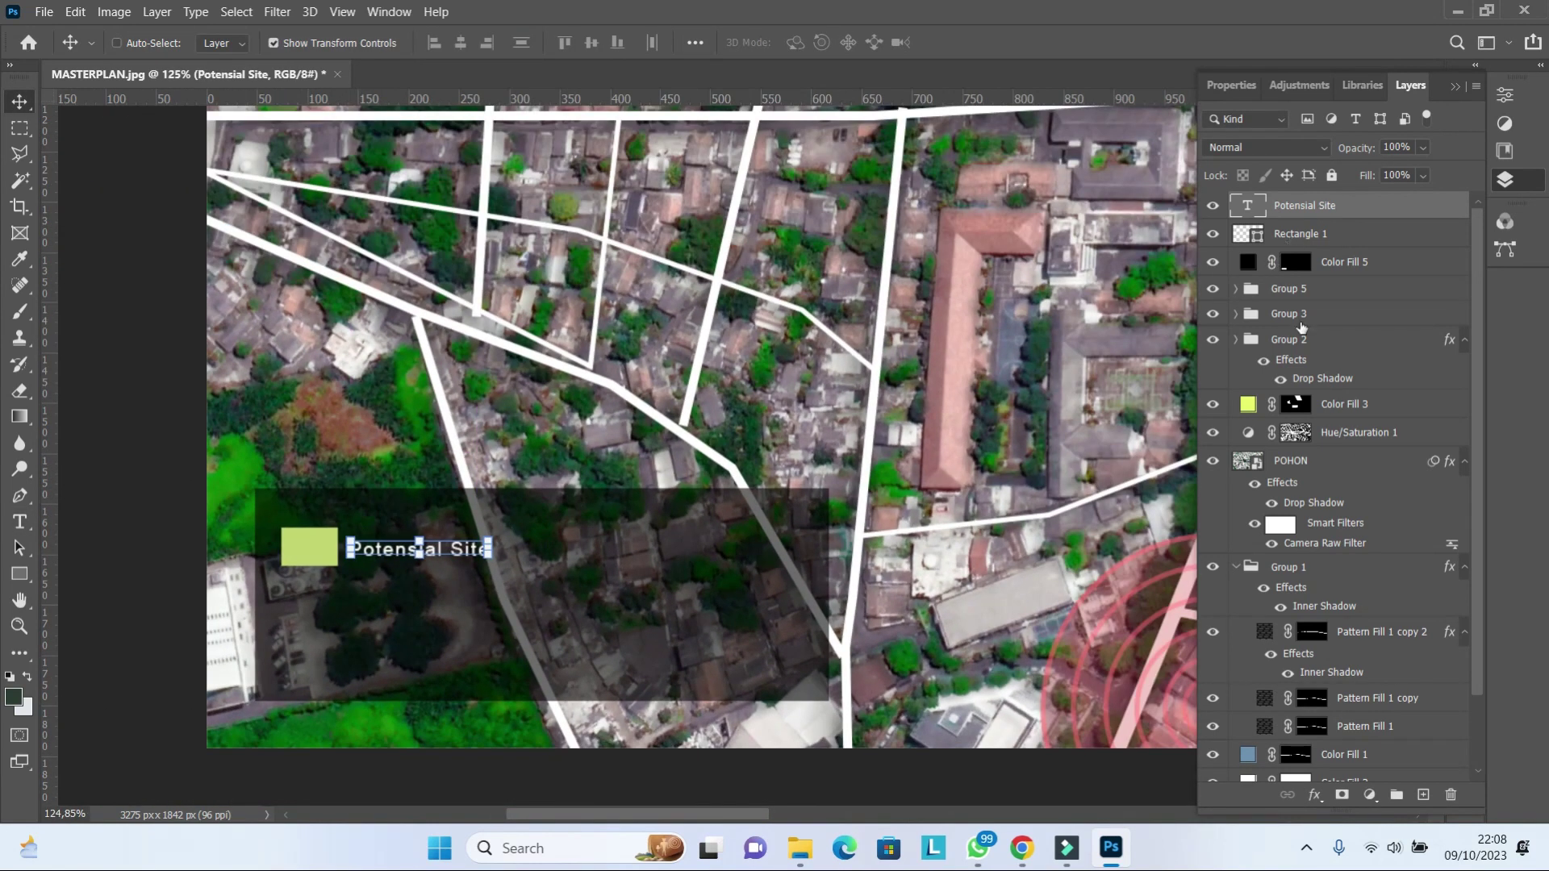
- Duplicate the green square below, enlarge the label to 18 pt, and duplicate the label beside it
left_click(1348, 405)
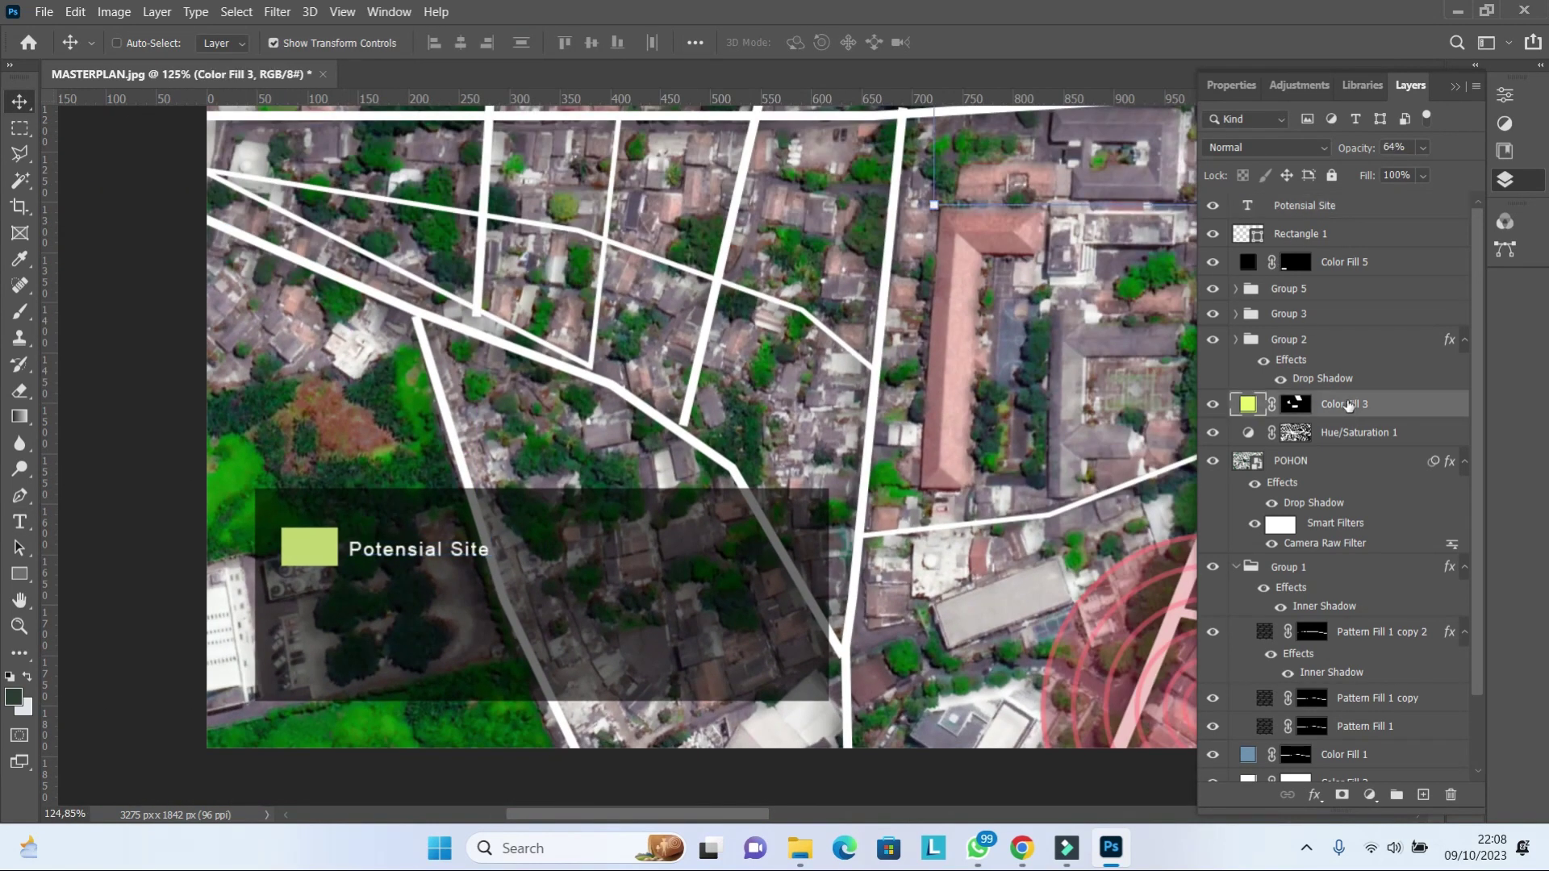
left_click(309, 547, "ctrl")
left_click_drag(308, 547, 309, 604)
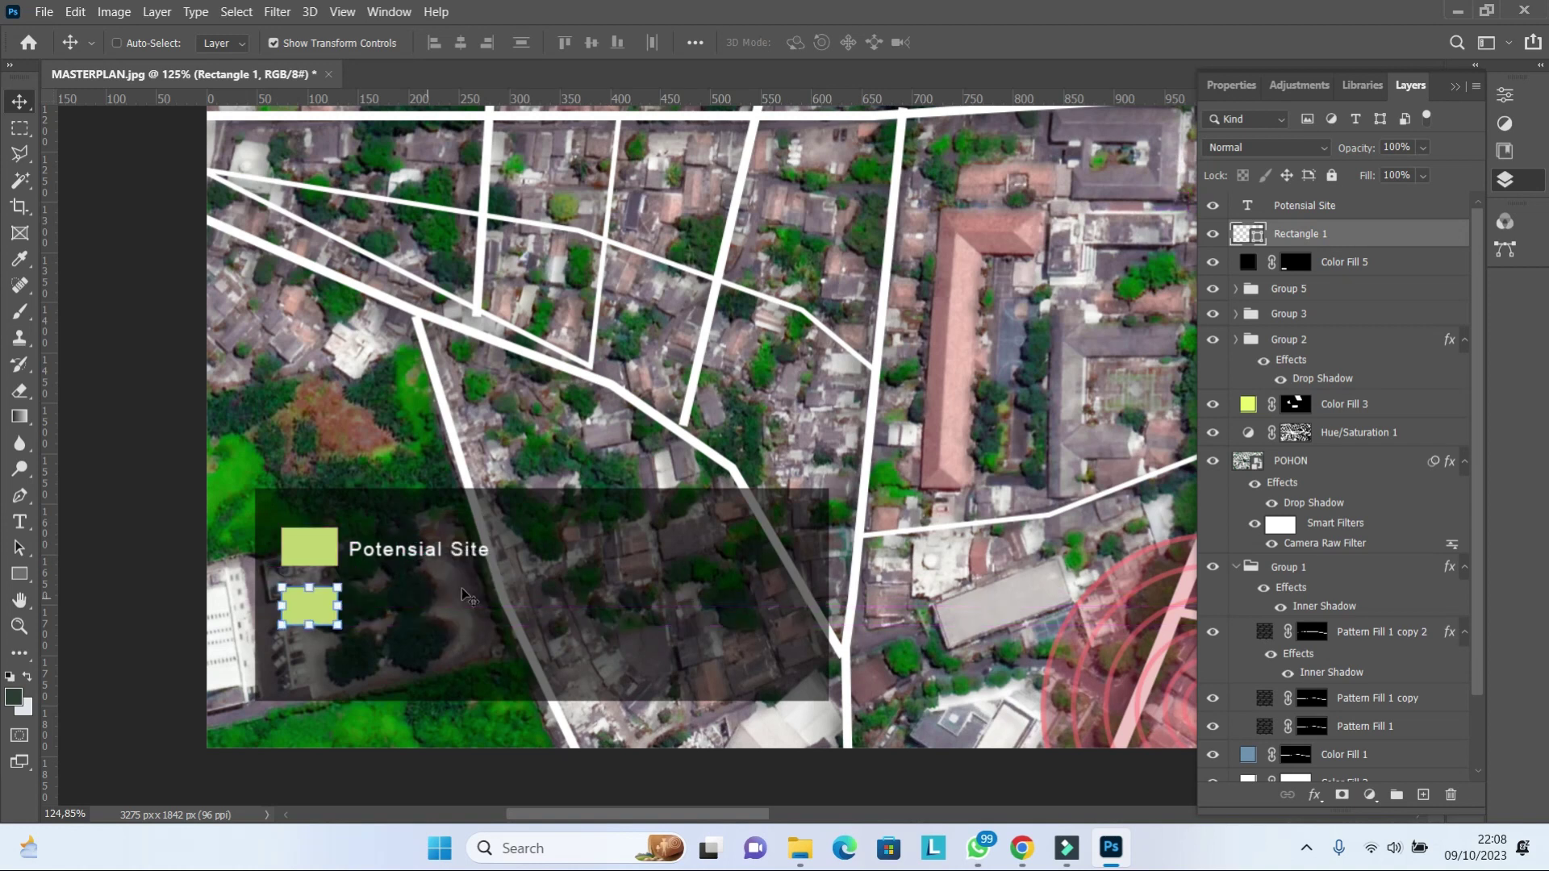
left_click(1300, 208)
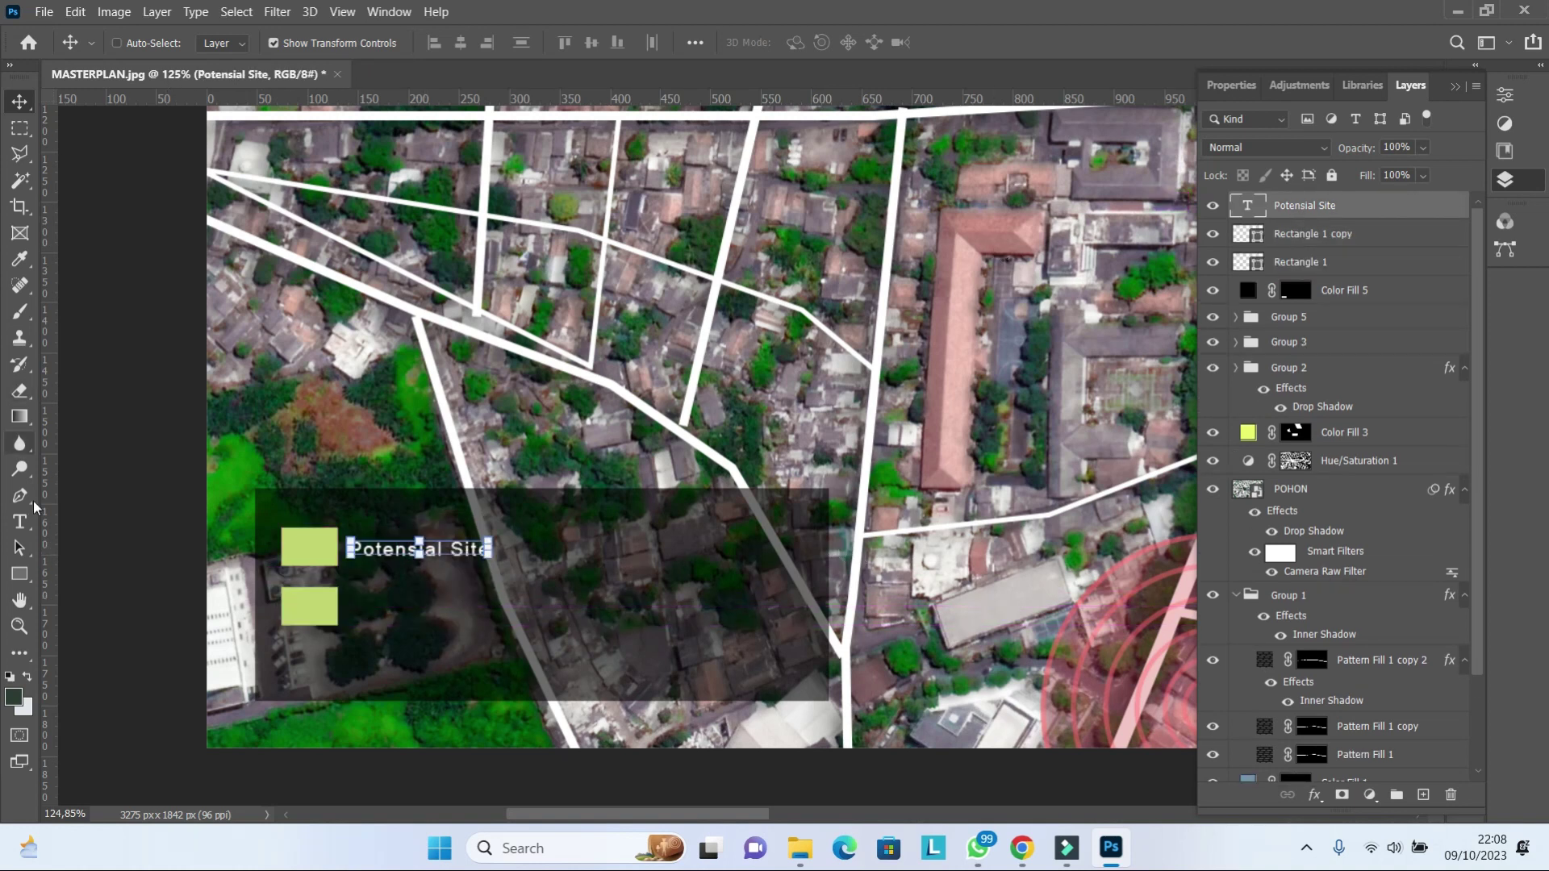
left_click(19, 521)
left_click(555, 43)
left_click(549, 211)
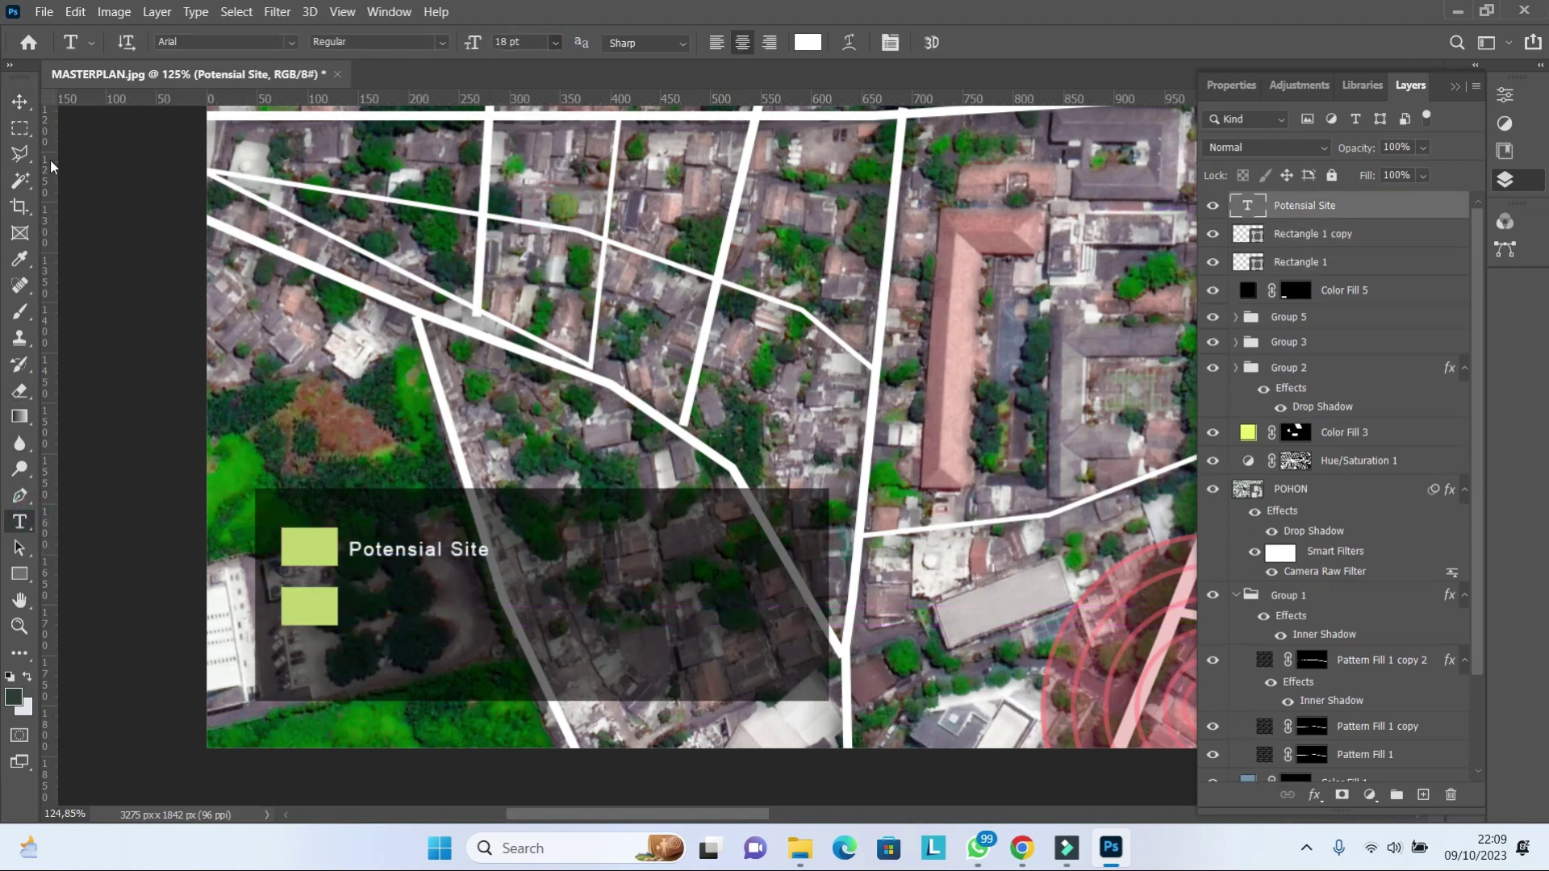
left_click(19, 101)
mouse_move(464, 549)
left_mouse_down()
mouse_move(478, 550)
mouse_move(479, 609)
left_mouse_up()
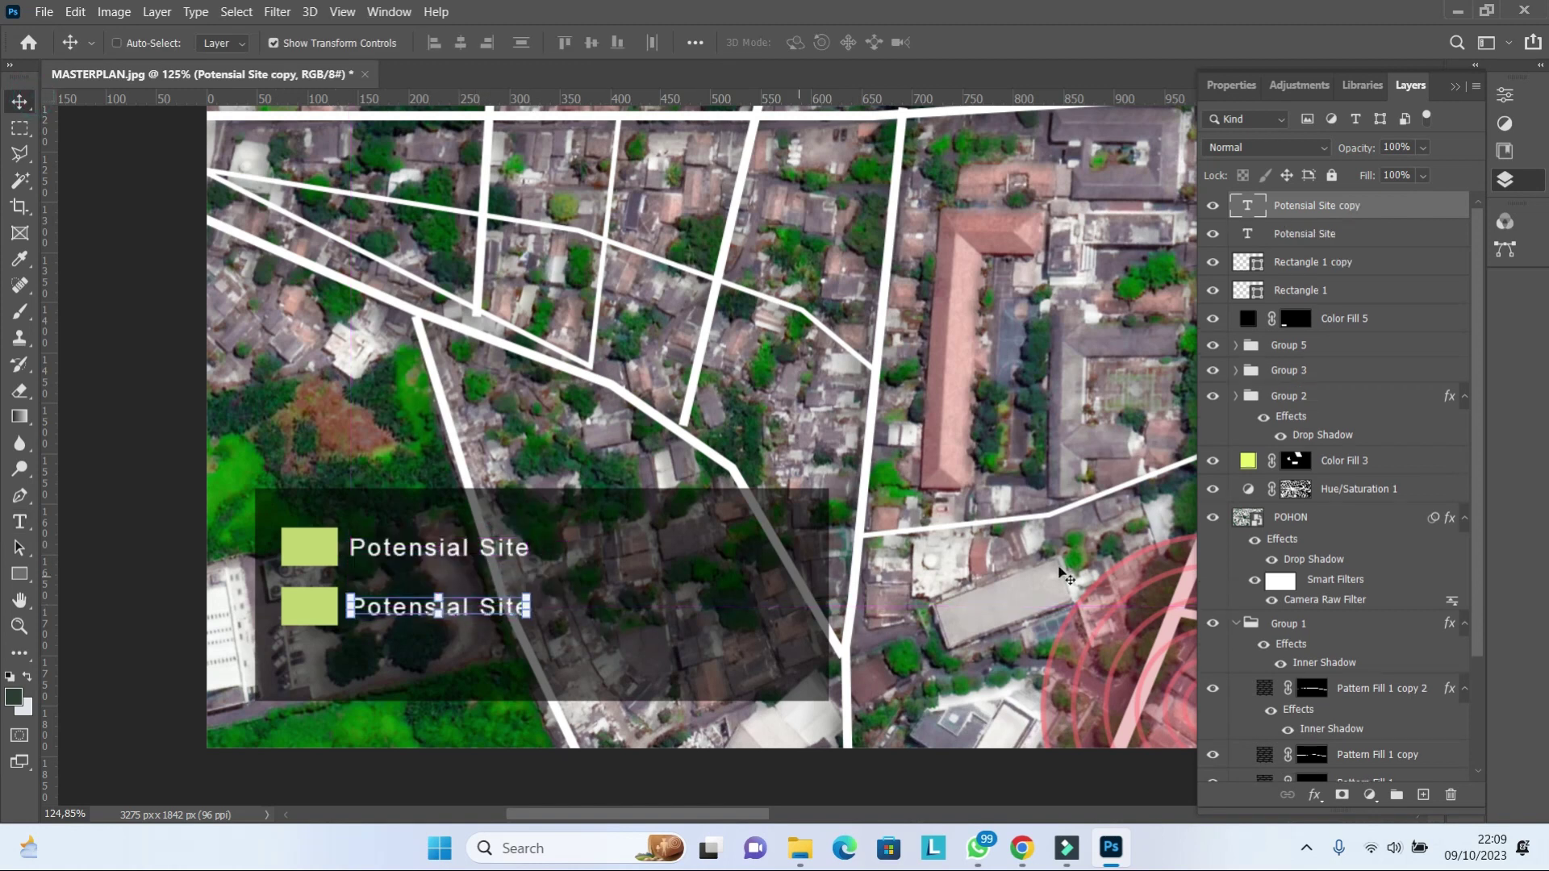
- Recolour the second square pink (bf6566) sampled from a red circle marker
left_click(1255, 262)
left_click(20, 574)
left_click(226, 42)
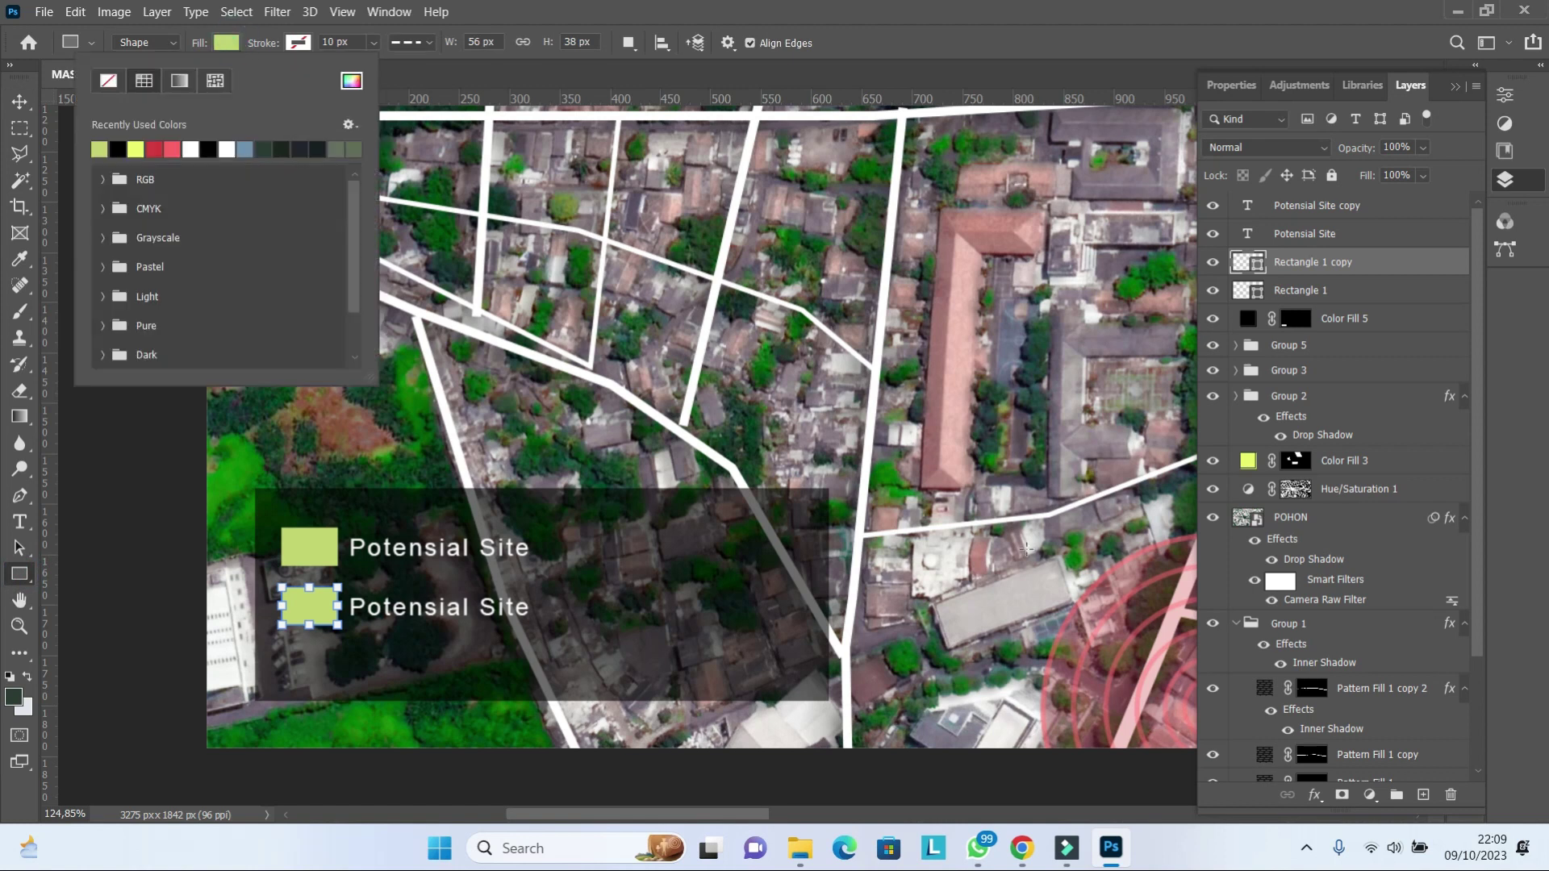
left_click(1026, 550)
left_click(823, 315)
left_click(352, 80)
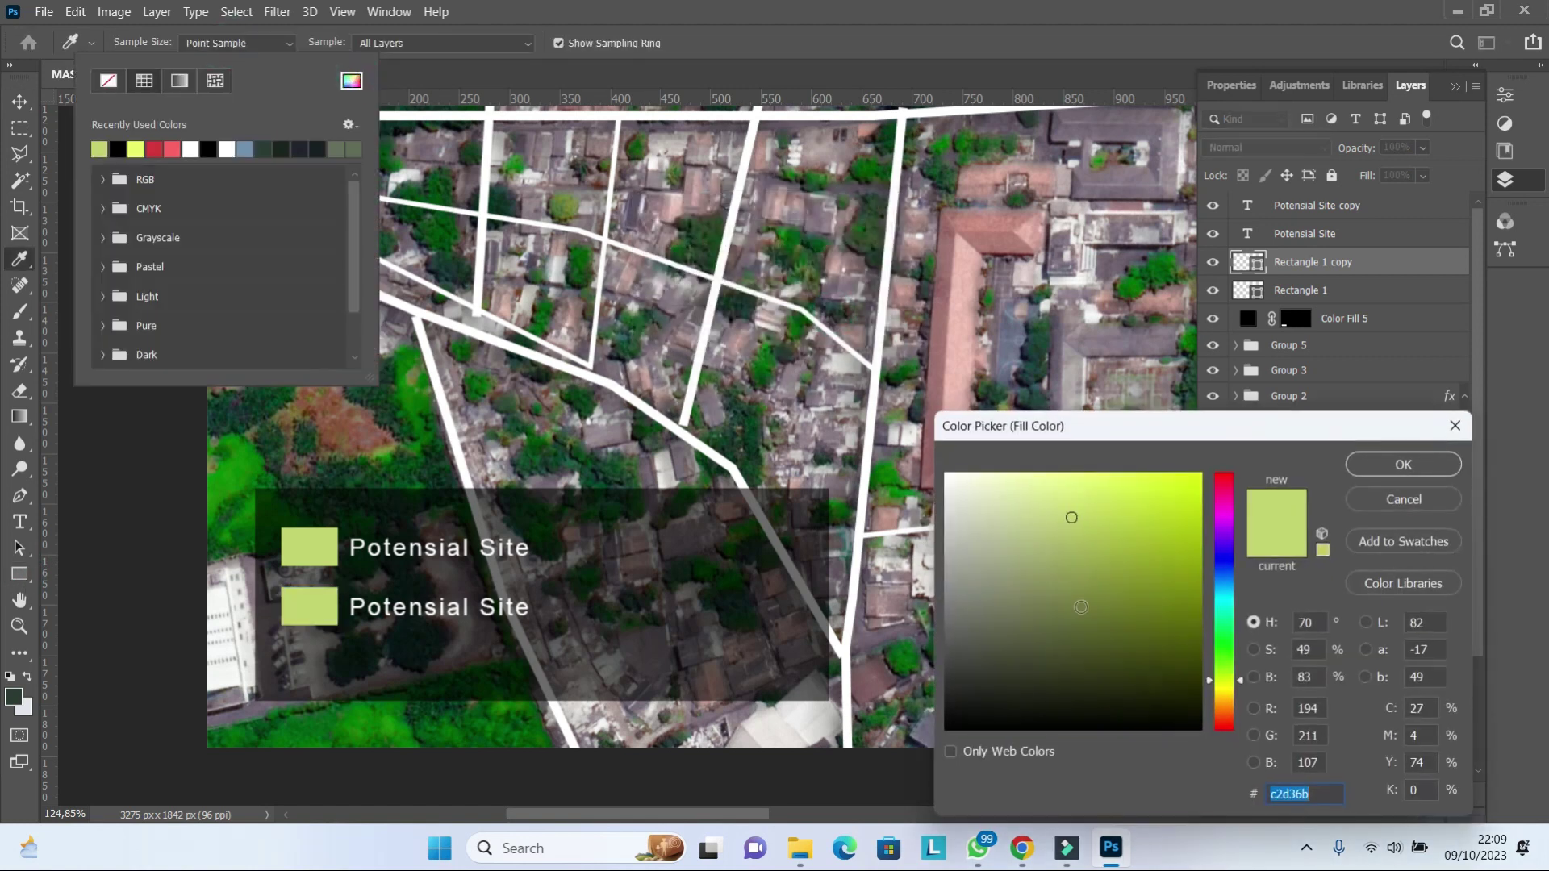
left_click_drag(1139, 429, 934, 166)
left_click(1109, 679)
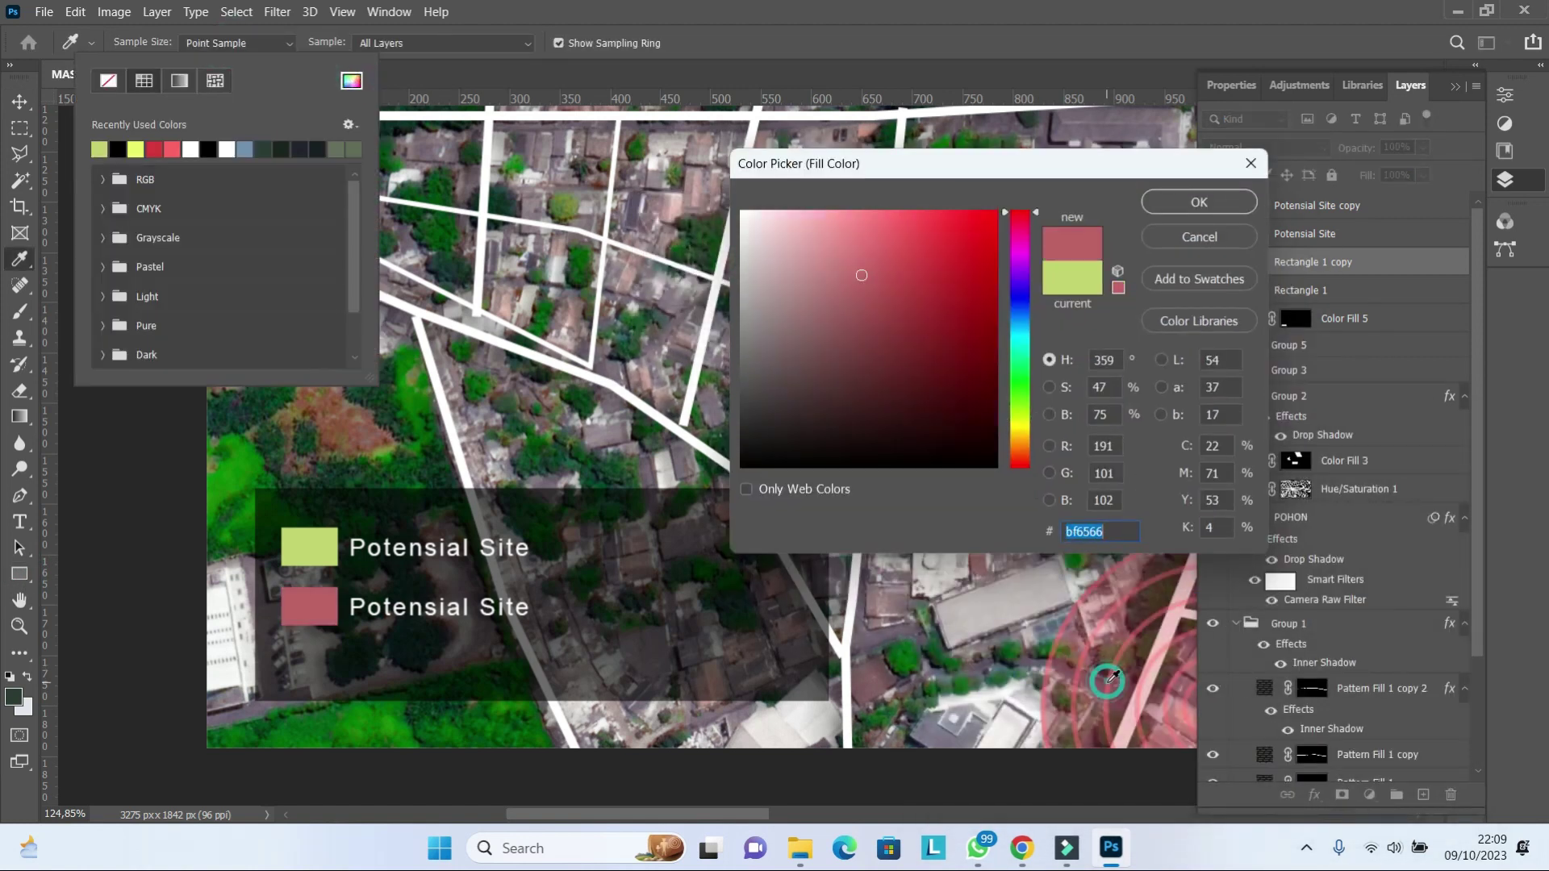
left_click(1209, 208)
- Retype the copied label as 'Noise' and commit it
double_click(1248, 207)
key("BackSpace")
type("Noi")
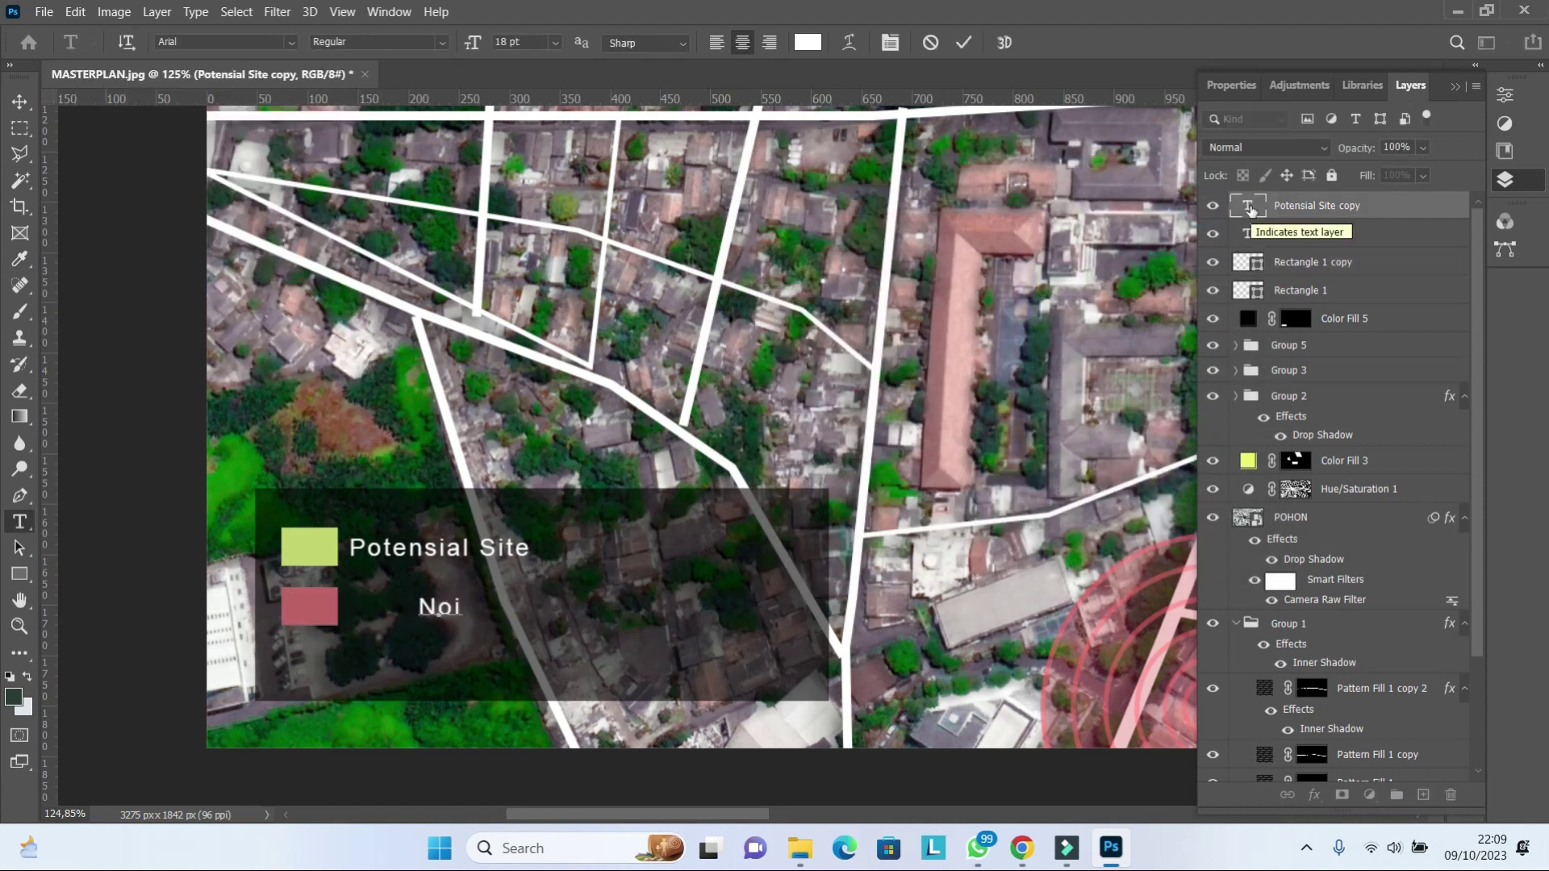
type("se")
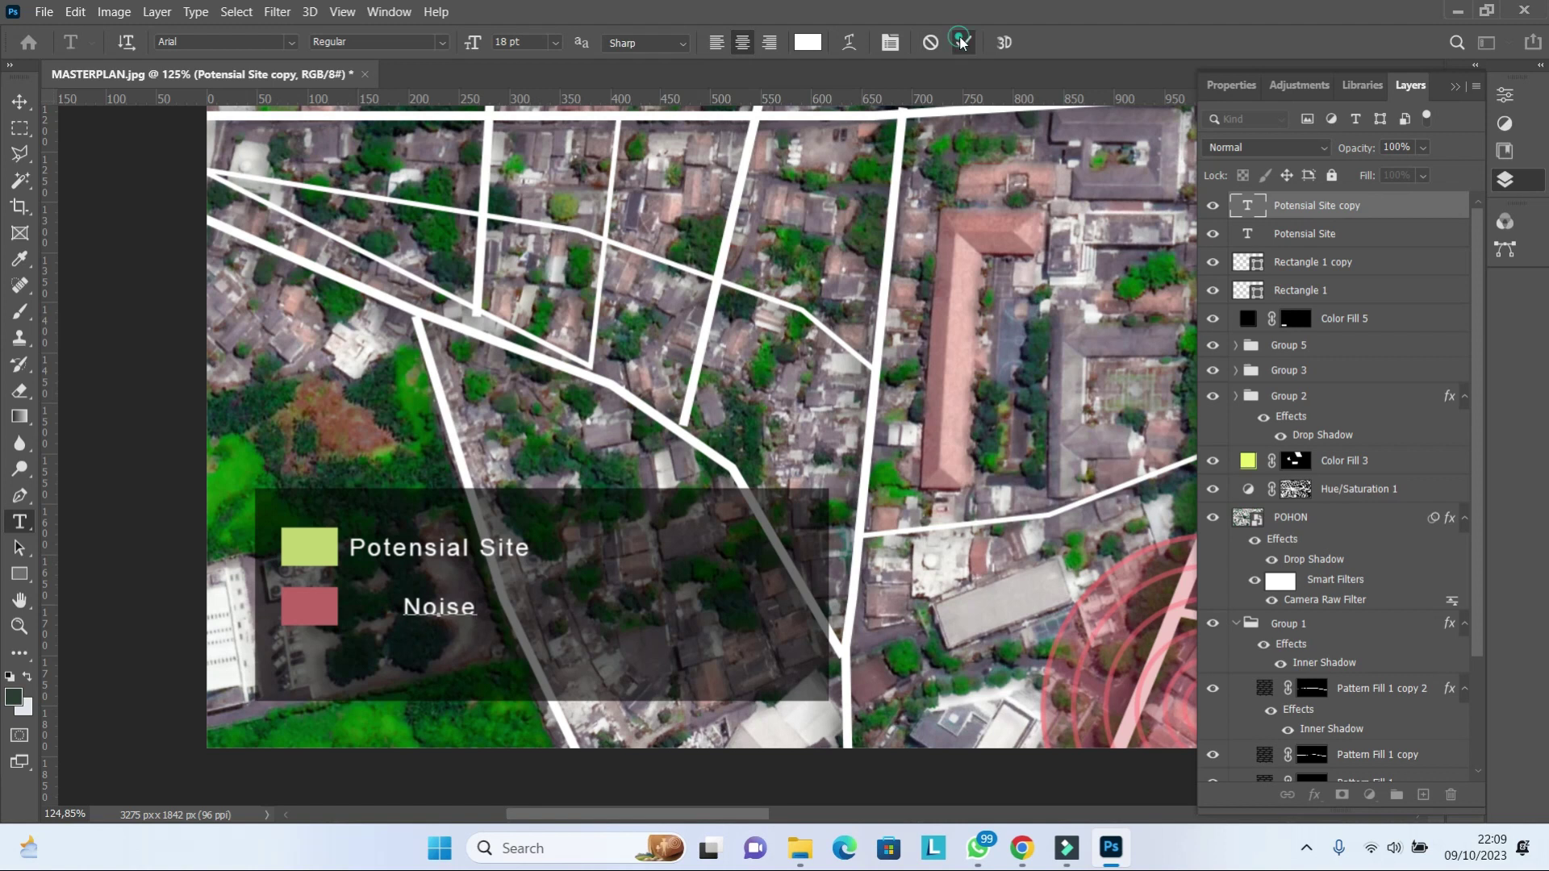
left_click(960, 42)
left_click(19, 101)
- Align the Noise label under Potensial Site and shrink the dark legend box to fit both rows
right_click(19, 101)
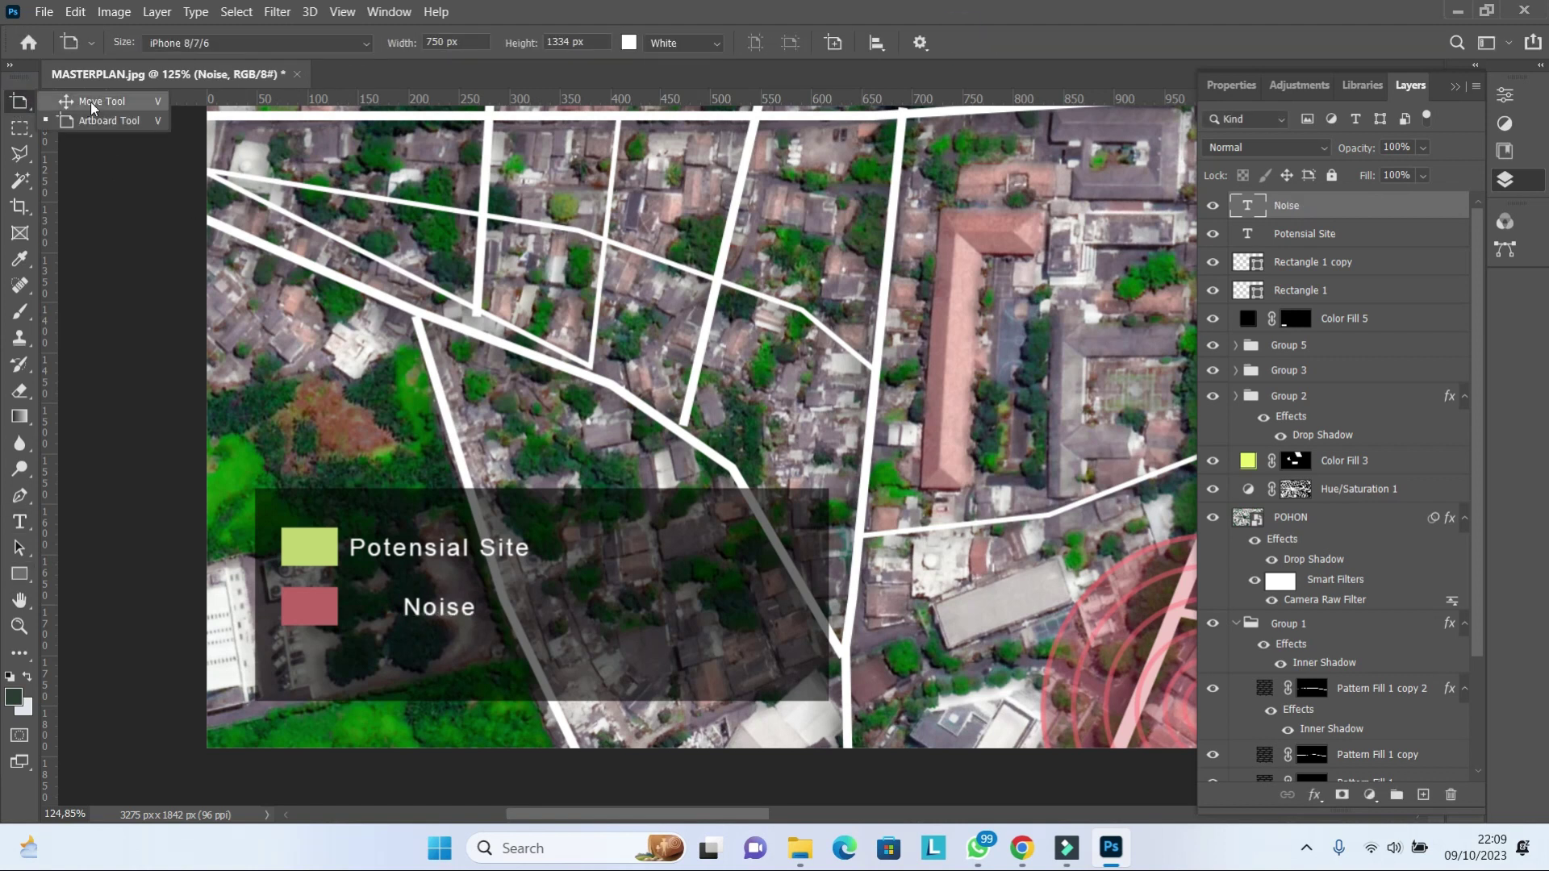
left_click(91, 103)
left_click_drag(527, 595, 476, 595)
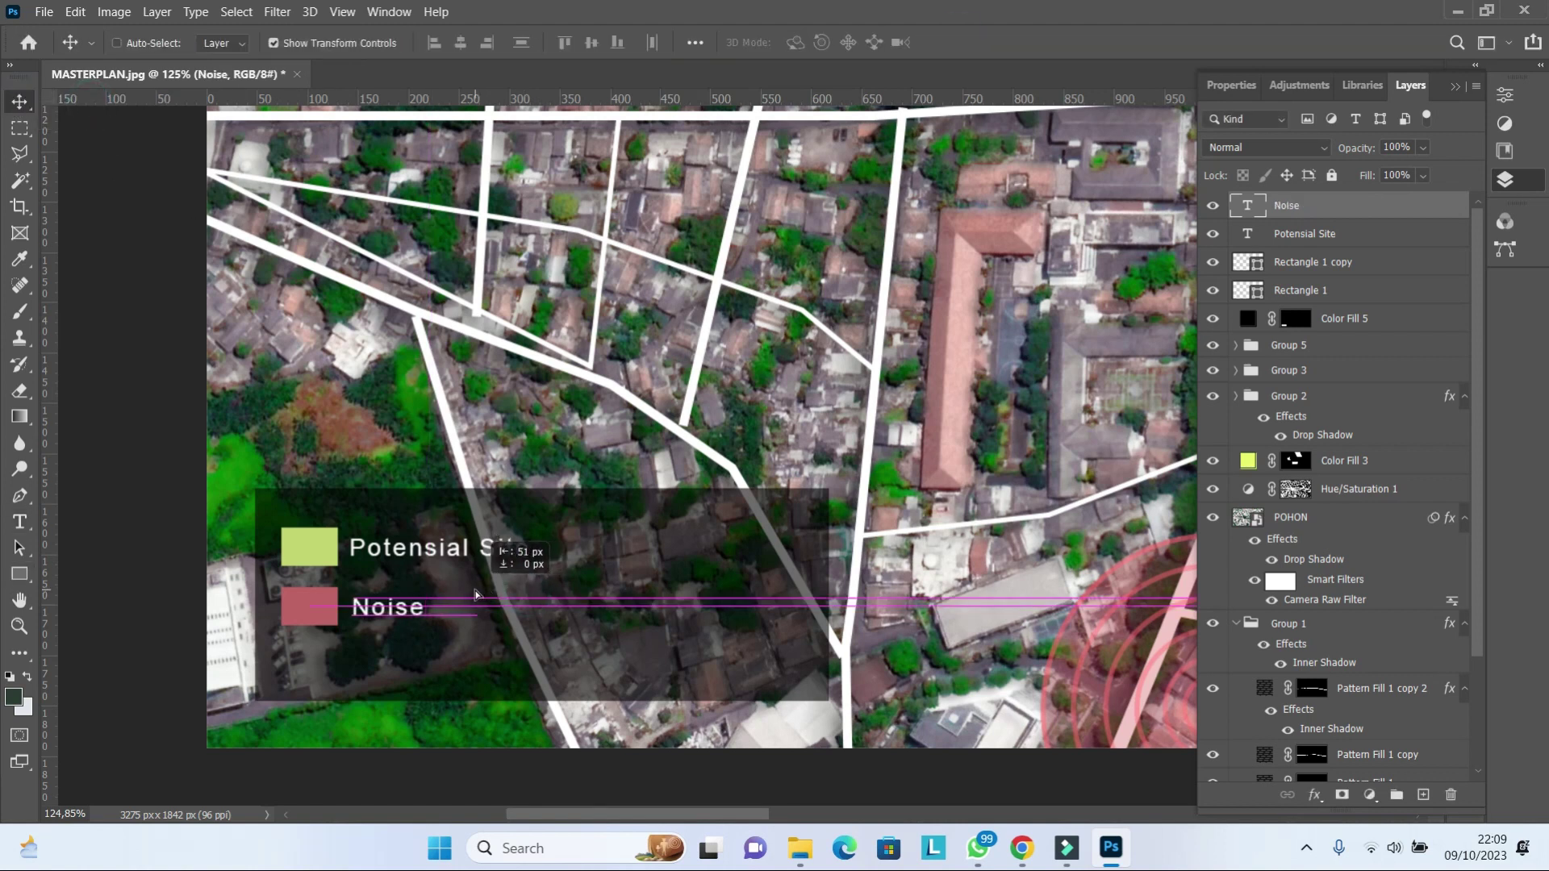
left_click(1323, 319)
left_click_drag(829, 594, 666, 584)
left_click_drag(482, 700, 470, 664)
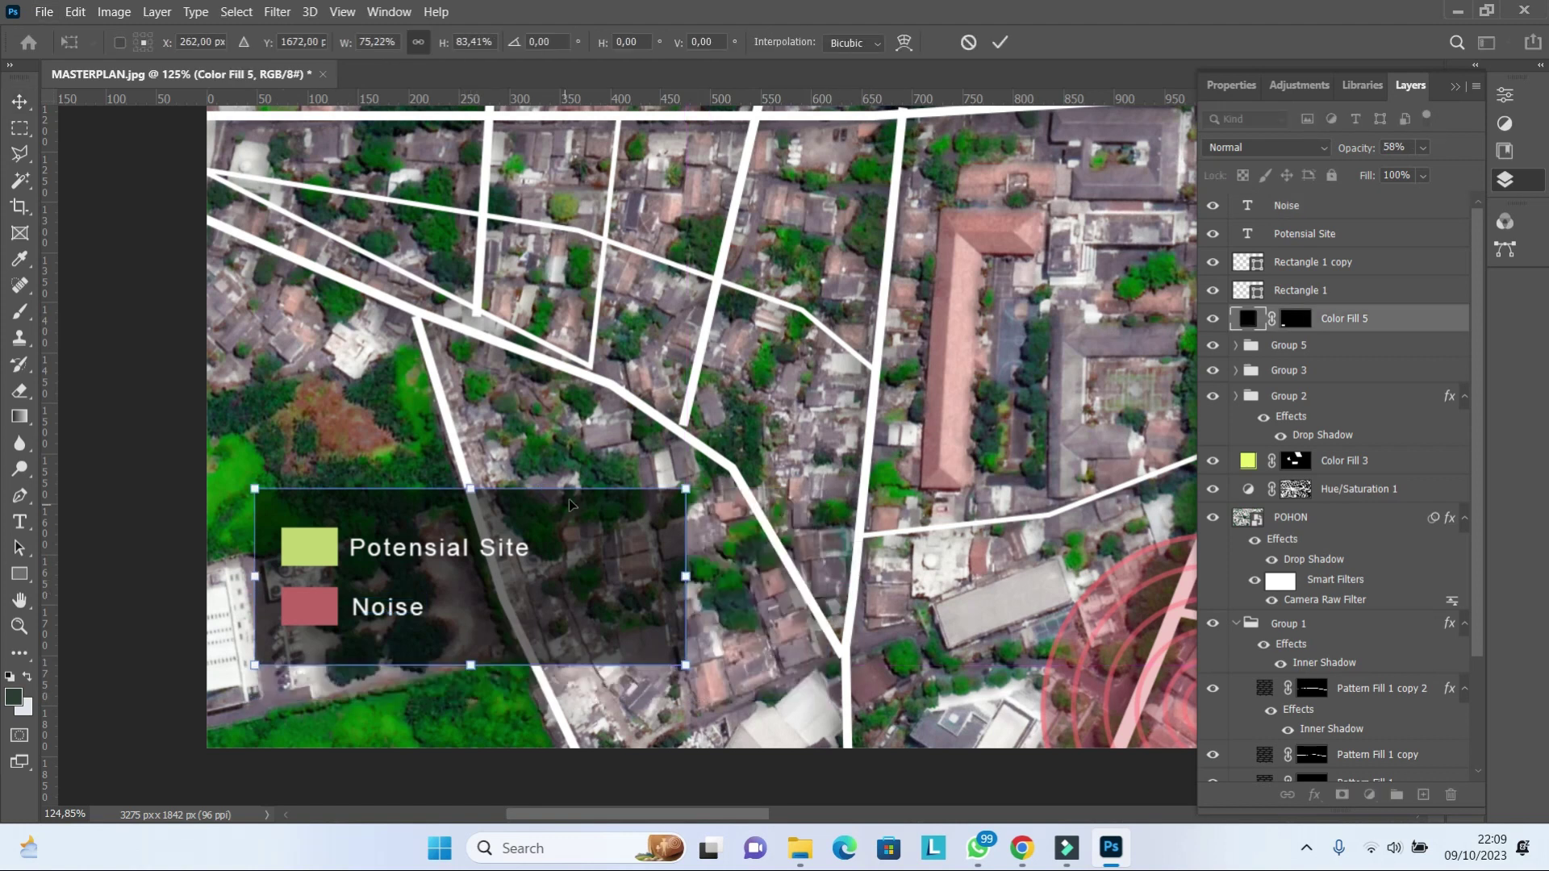
left_click(1000, 42)
key("ctrl+0")
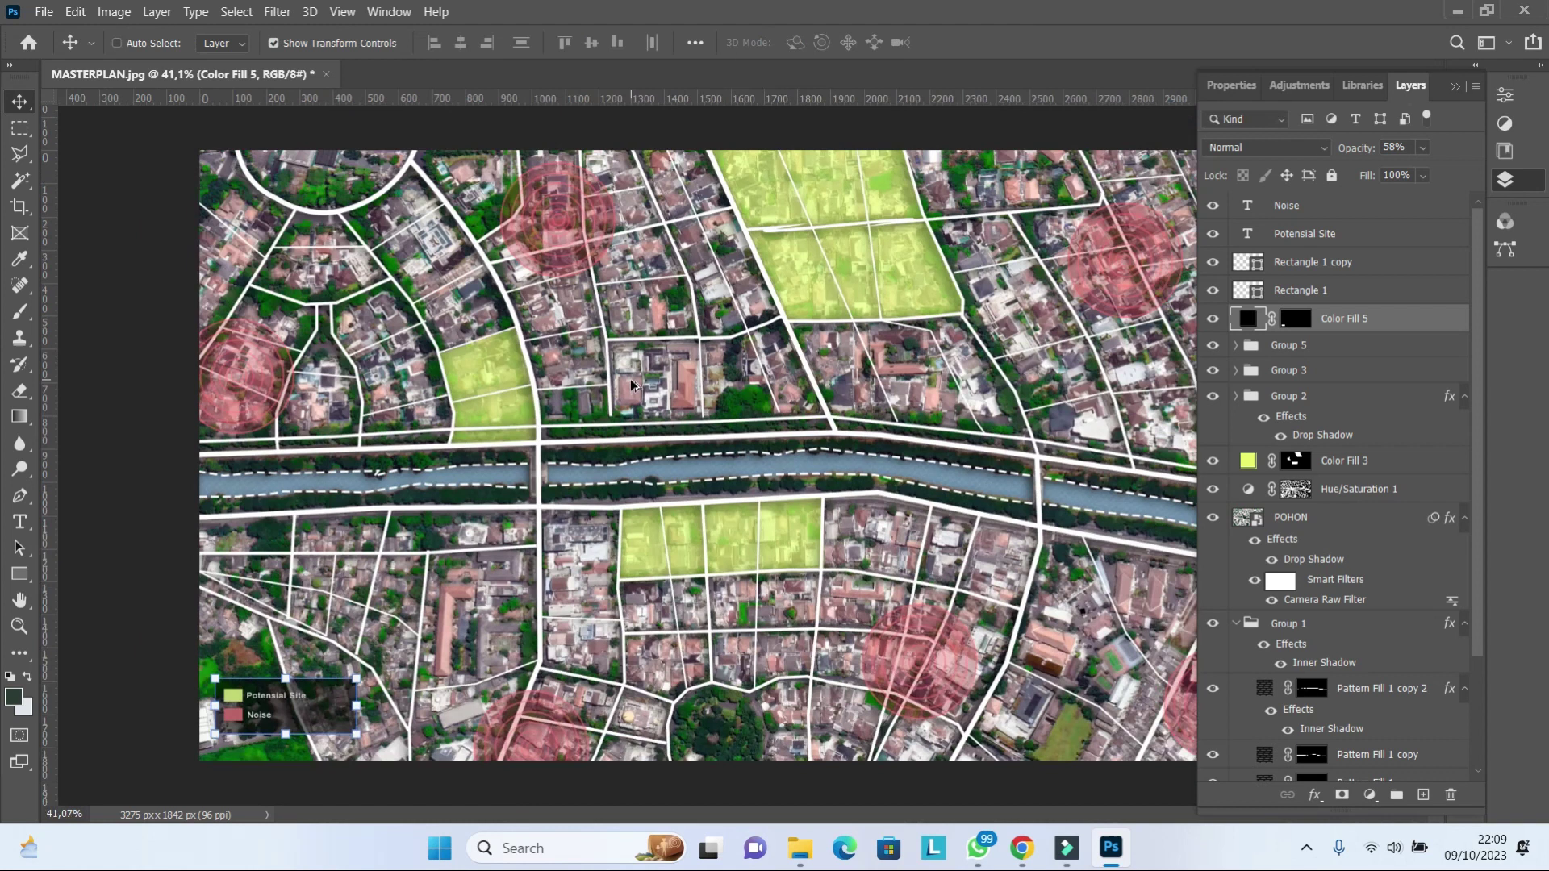
scroll(632, 385, "down", 1)
scroll(632, 385, "down", 2)
scroll(631, 385, "up", 1)
- Stamp all visible content into a new Layer 1 and convert it to a smart object
left_click(1355, 209)
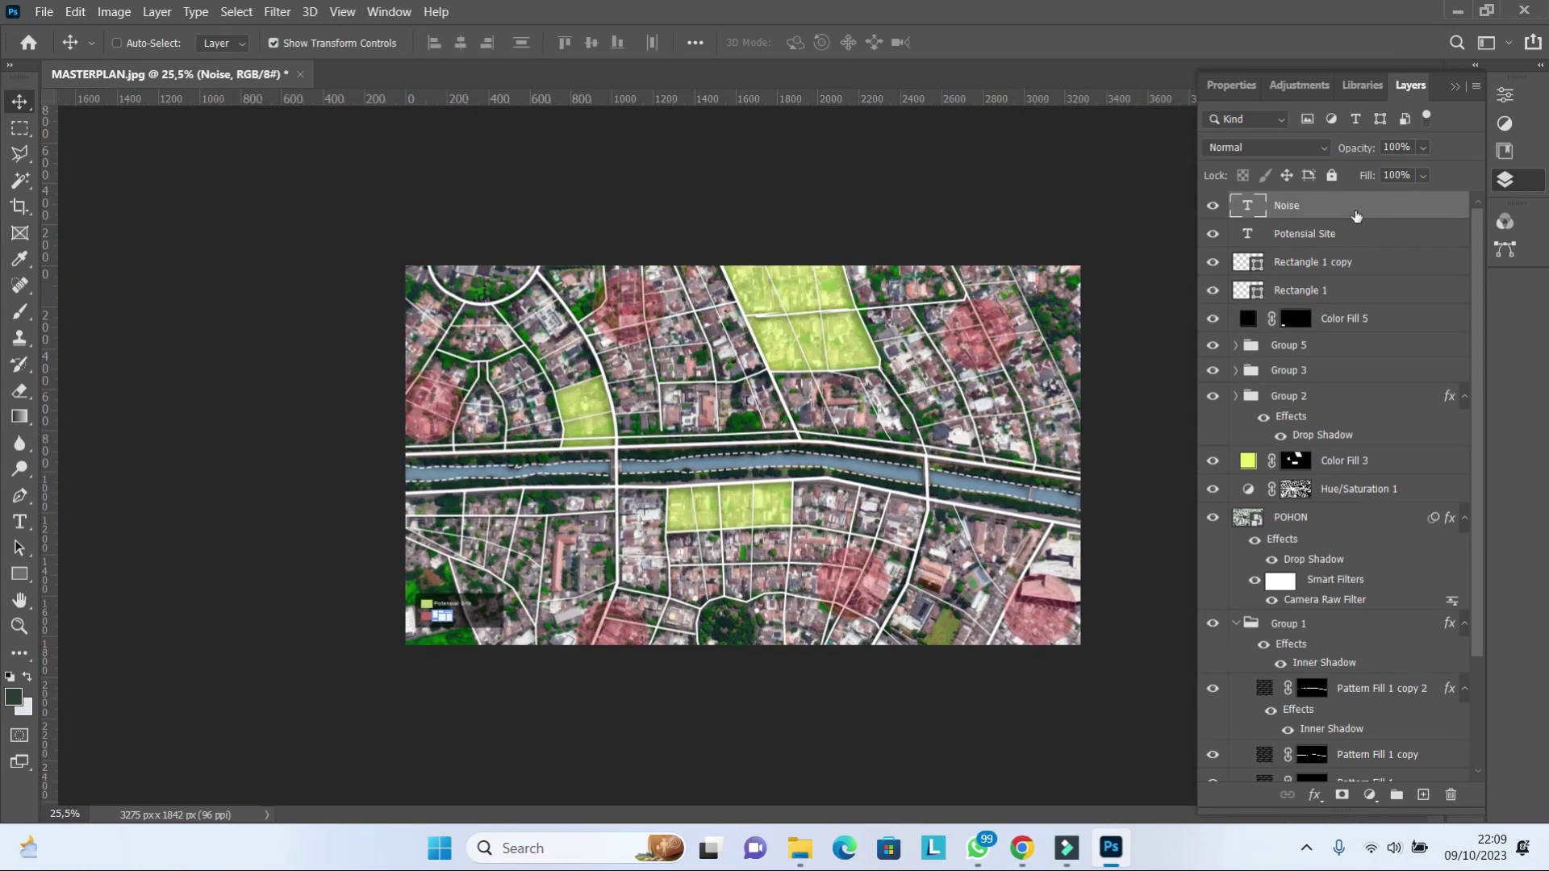
key("ctrl+shift+alt+e")
right_click(1318, 210)
left_click(1237, 259)
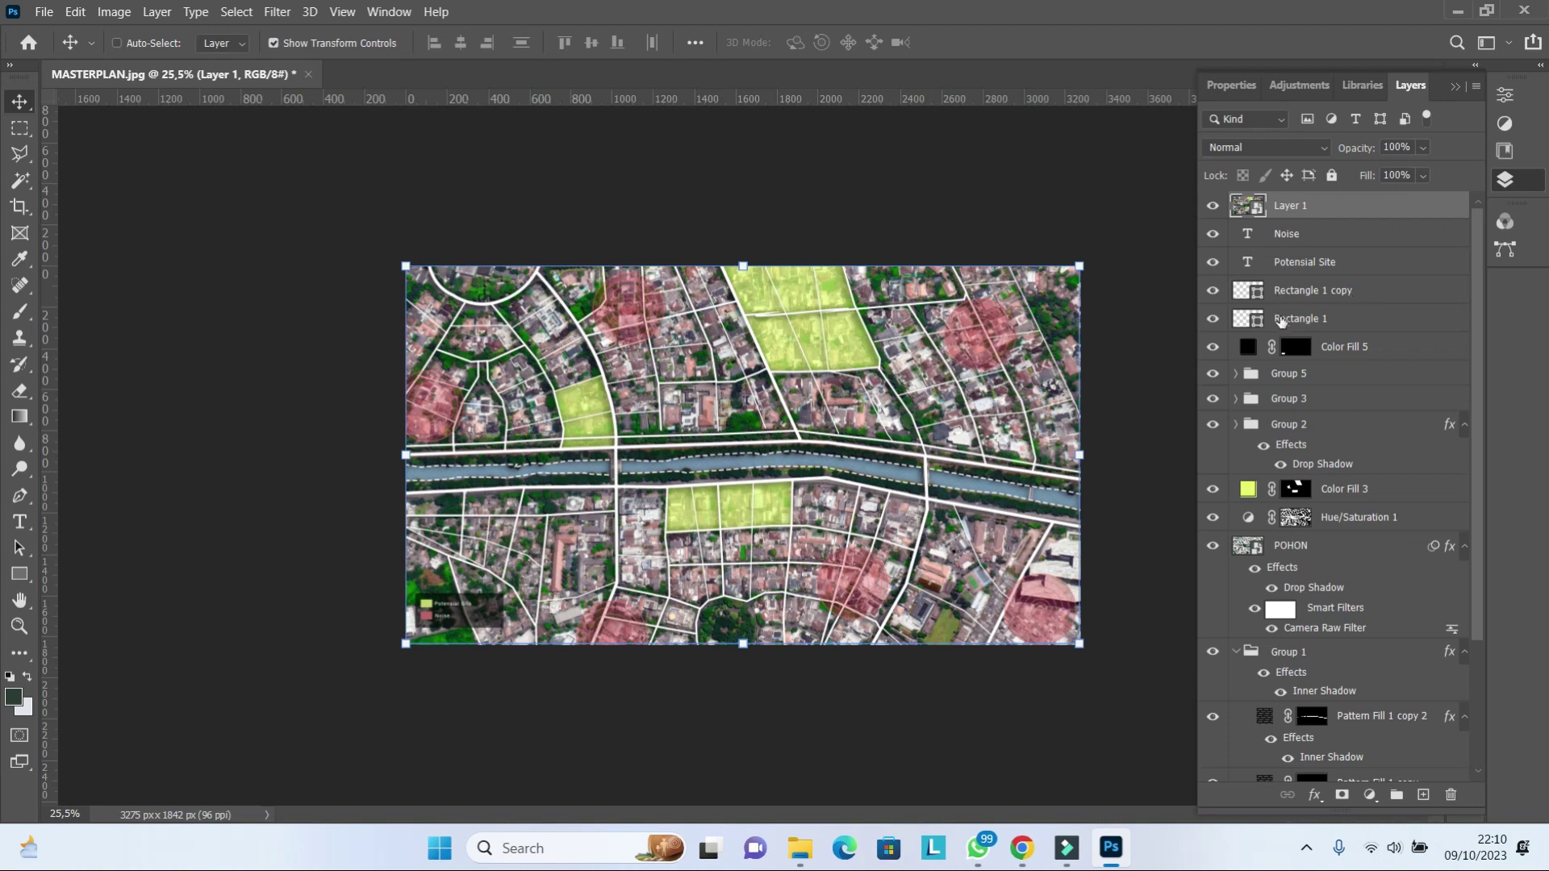
scroll(900, 468, "up", 1)
- In Camera Raw, set Temperature +8, Texture +36, Contrast -22, Vibrance +13, Clarity +17
left_click(277, 11)
left_click(376, 153)
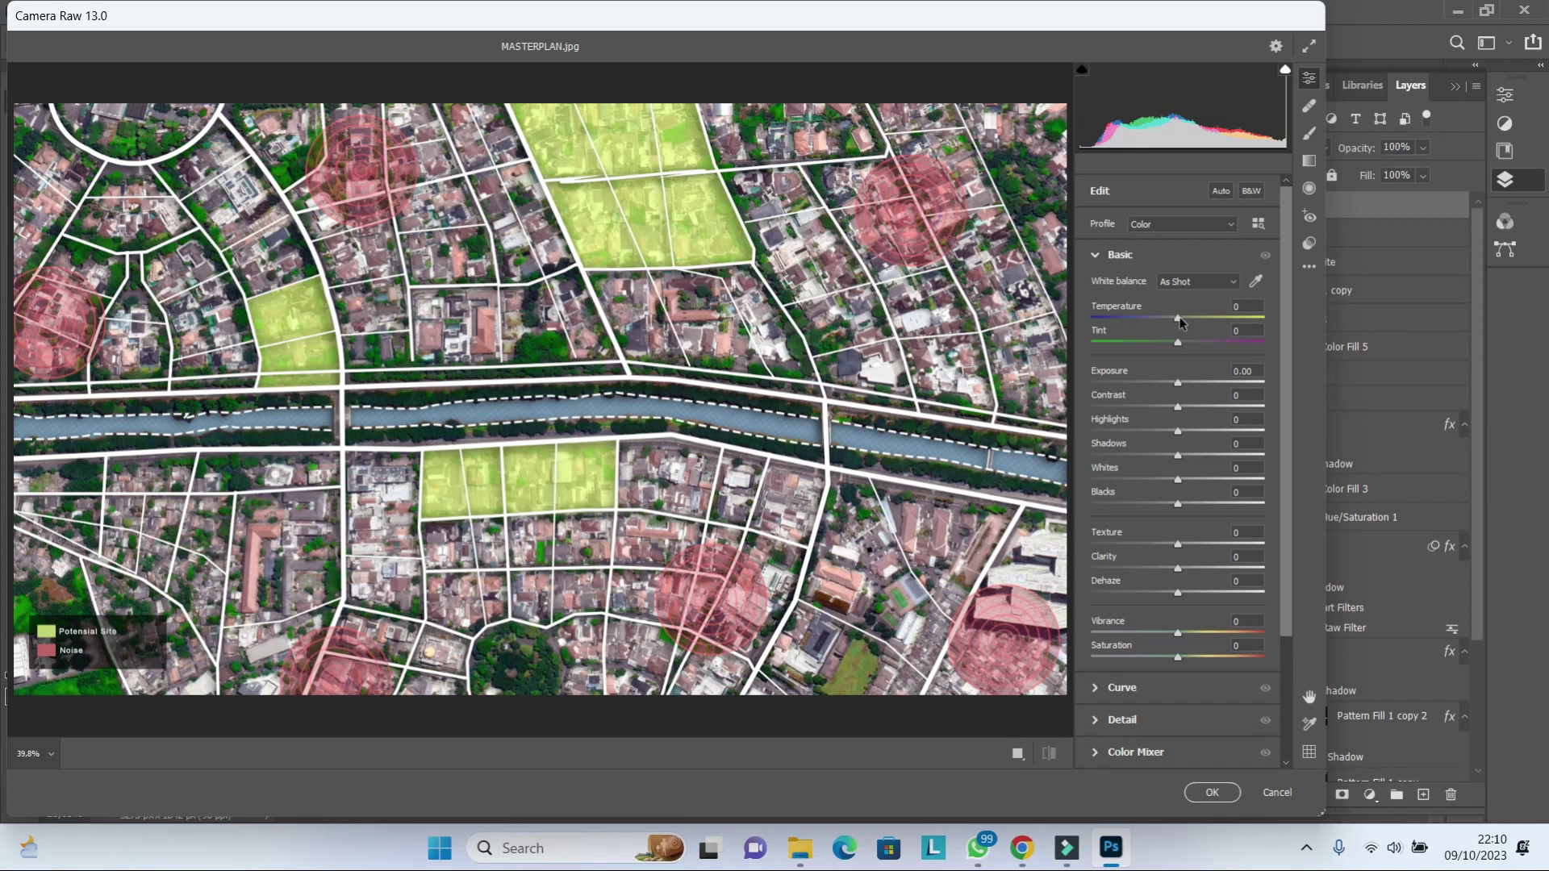
left_click_drag(1179, 320, 1185, 320)
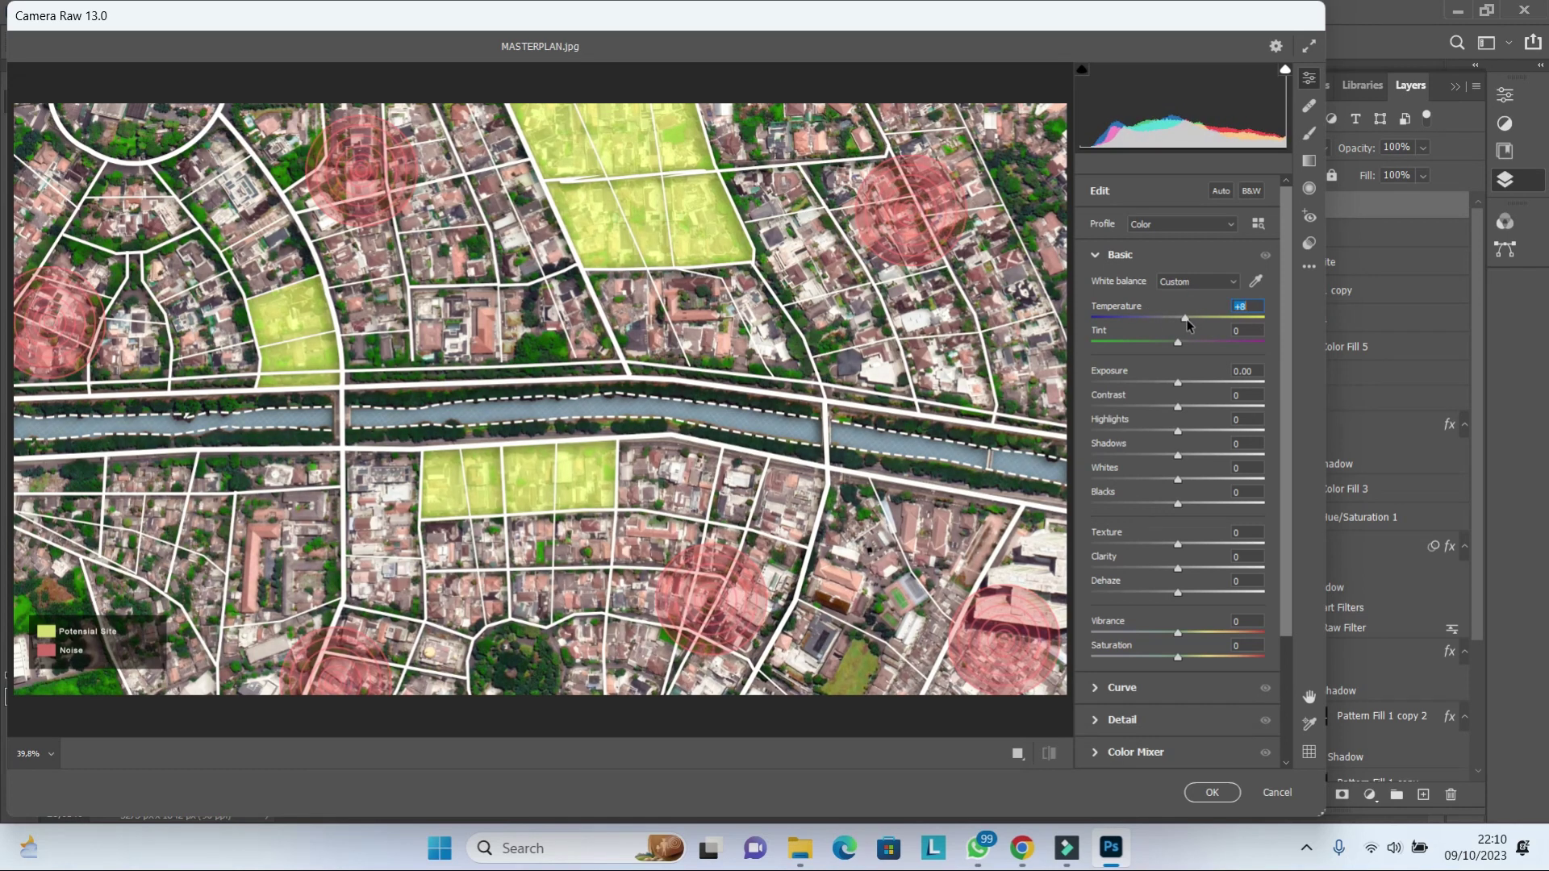
left_click_drag(1178, 544, 1212, 545)
left_click_drag(1178, 407, 1162, 409)
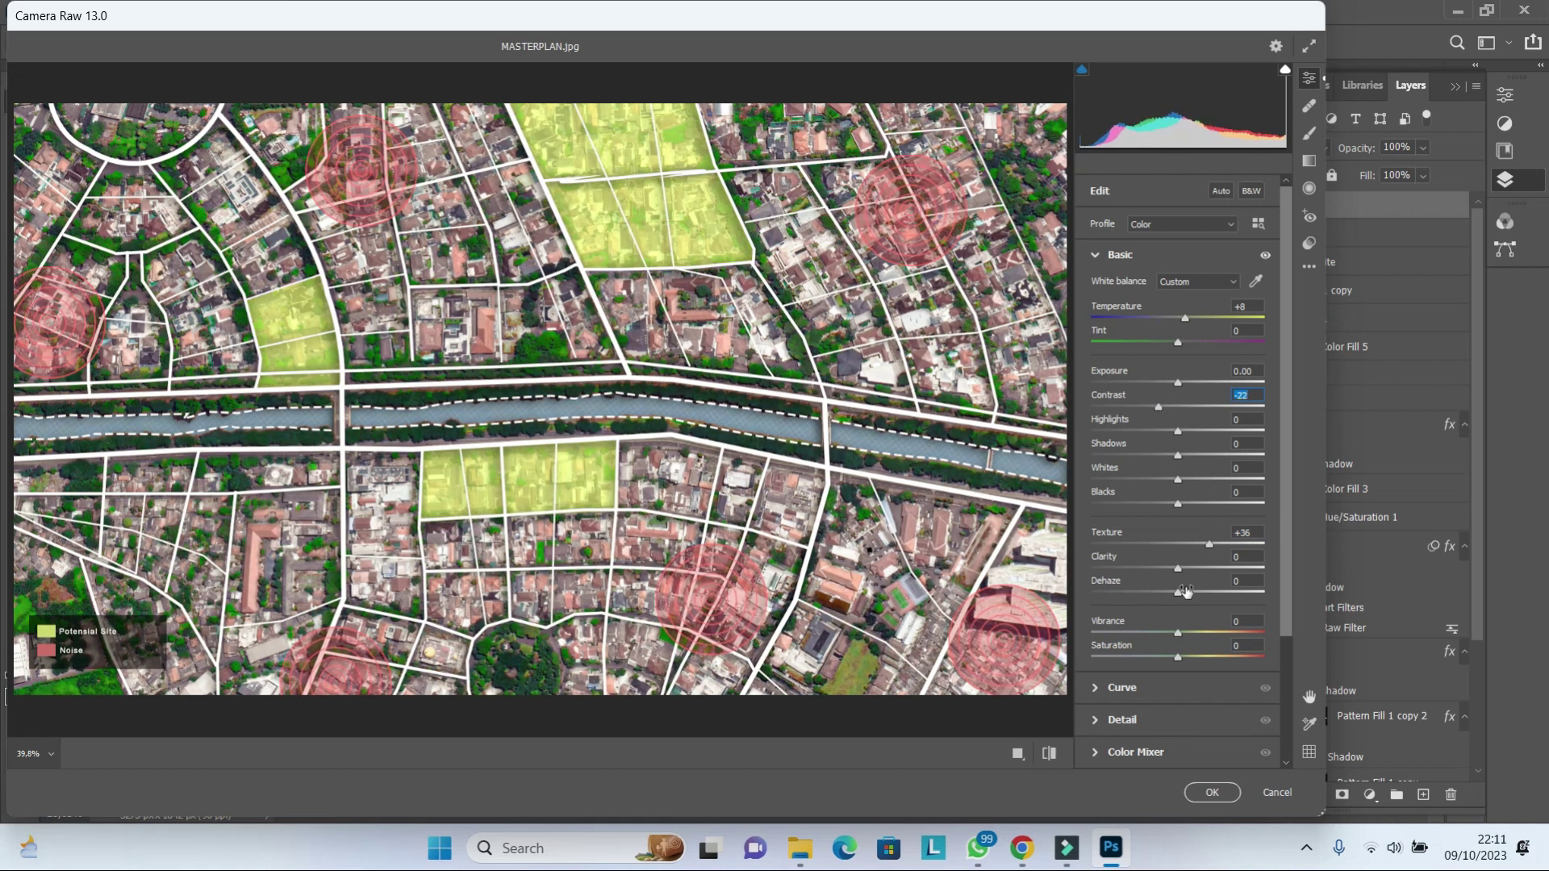
left_click_drag(1178, 637, 1189, 639)
left_click_drag(1179, 570, 1188, 570)
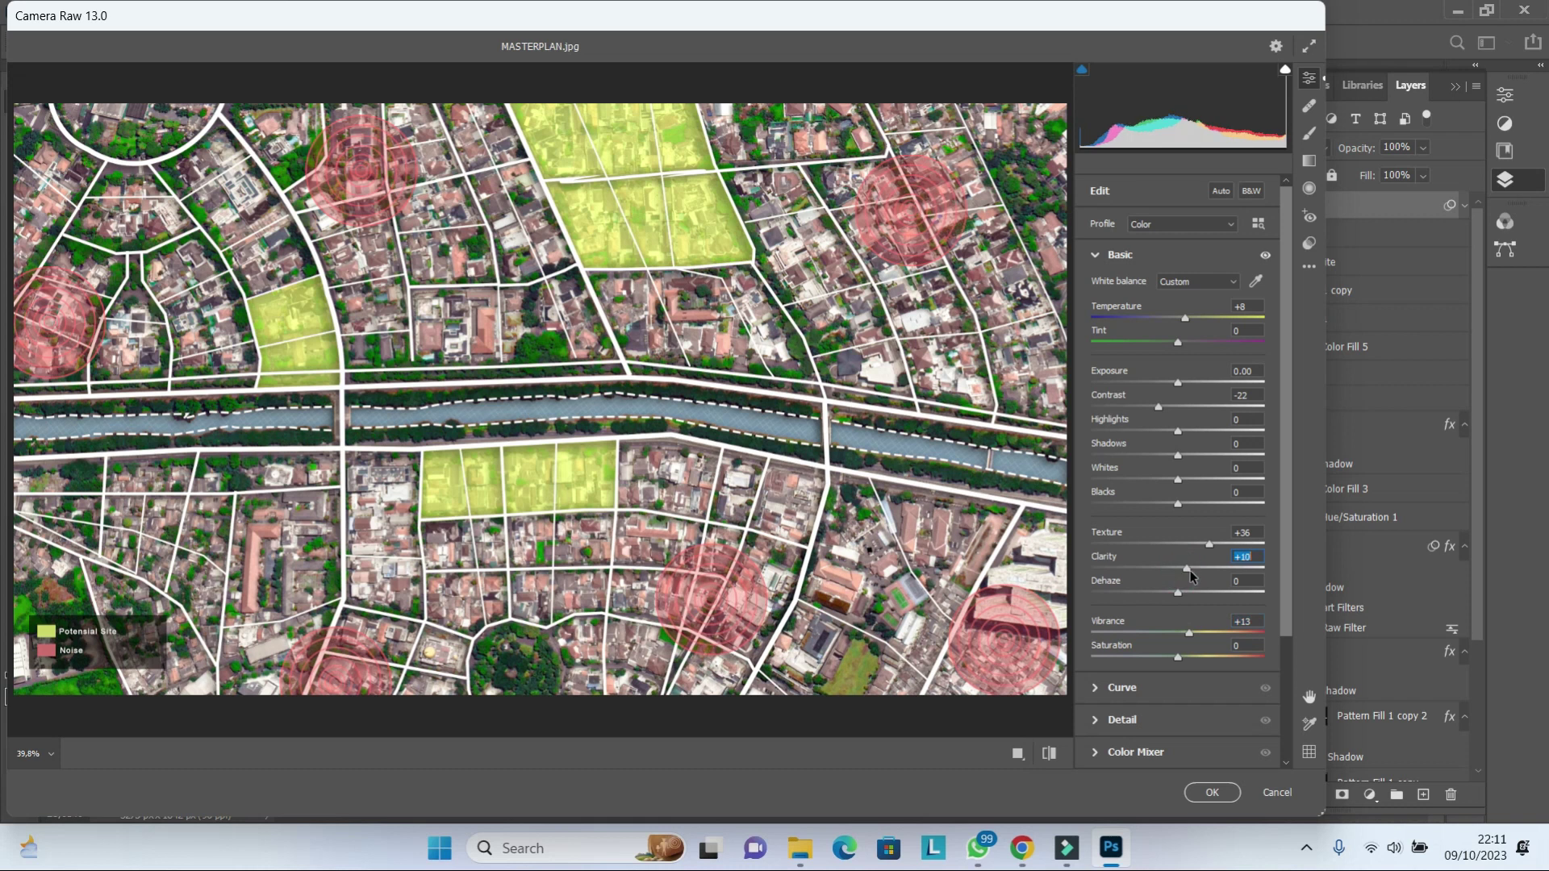
scroll(1210, 581, "down", 2)
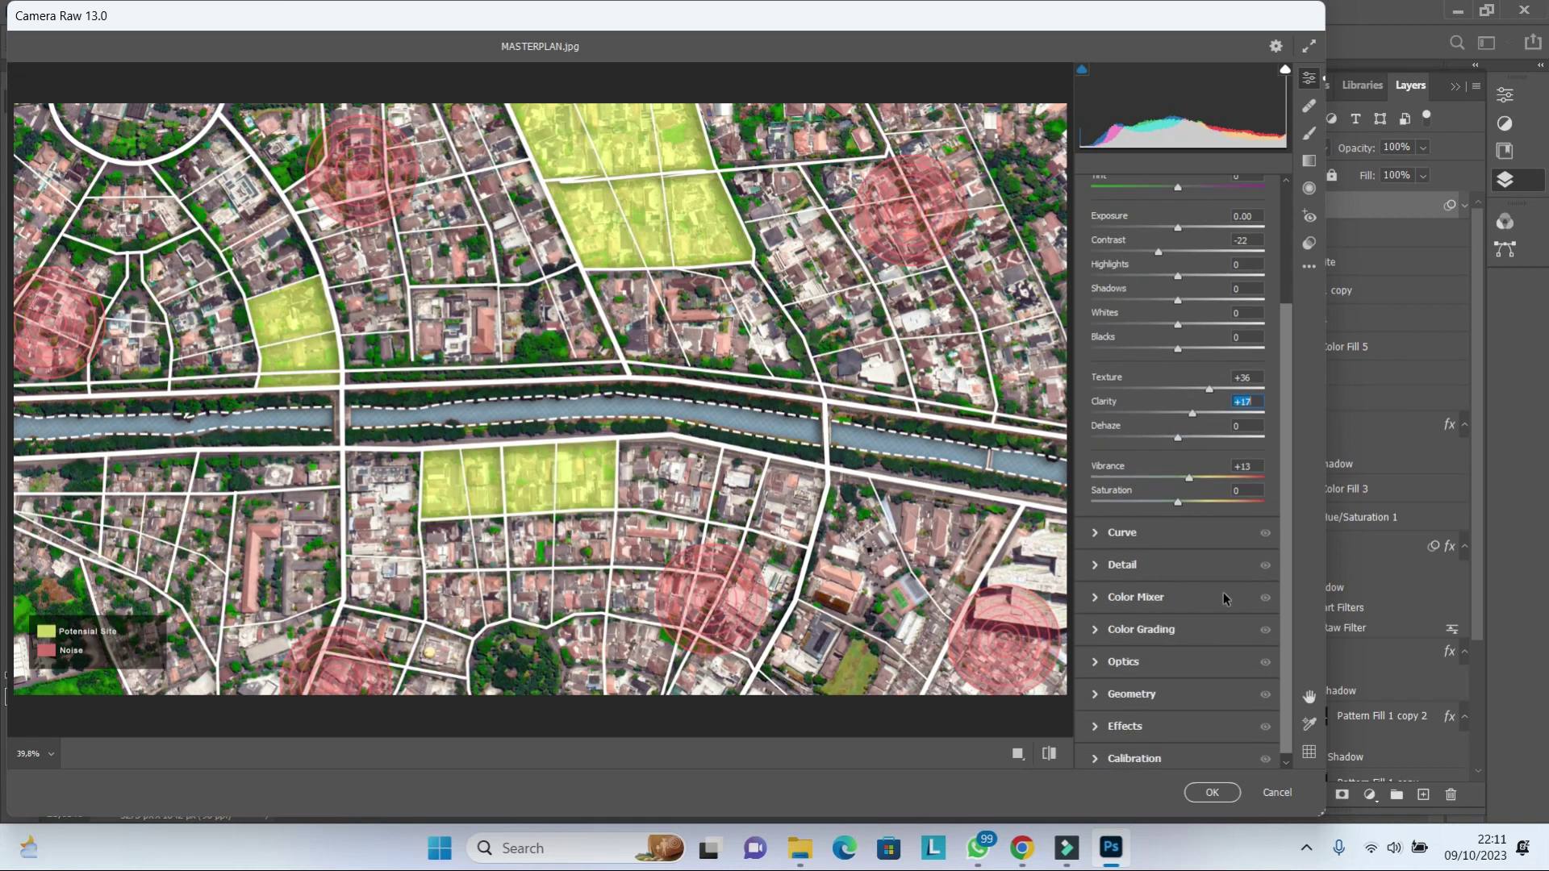
- In the Color Mixer, shift Yellows hue to +41 and Greens to about -48, then apply
left_click(1121, 569)
left_click(1093, 359)
left_click(1106, 491)
left_click(1104, 405)
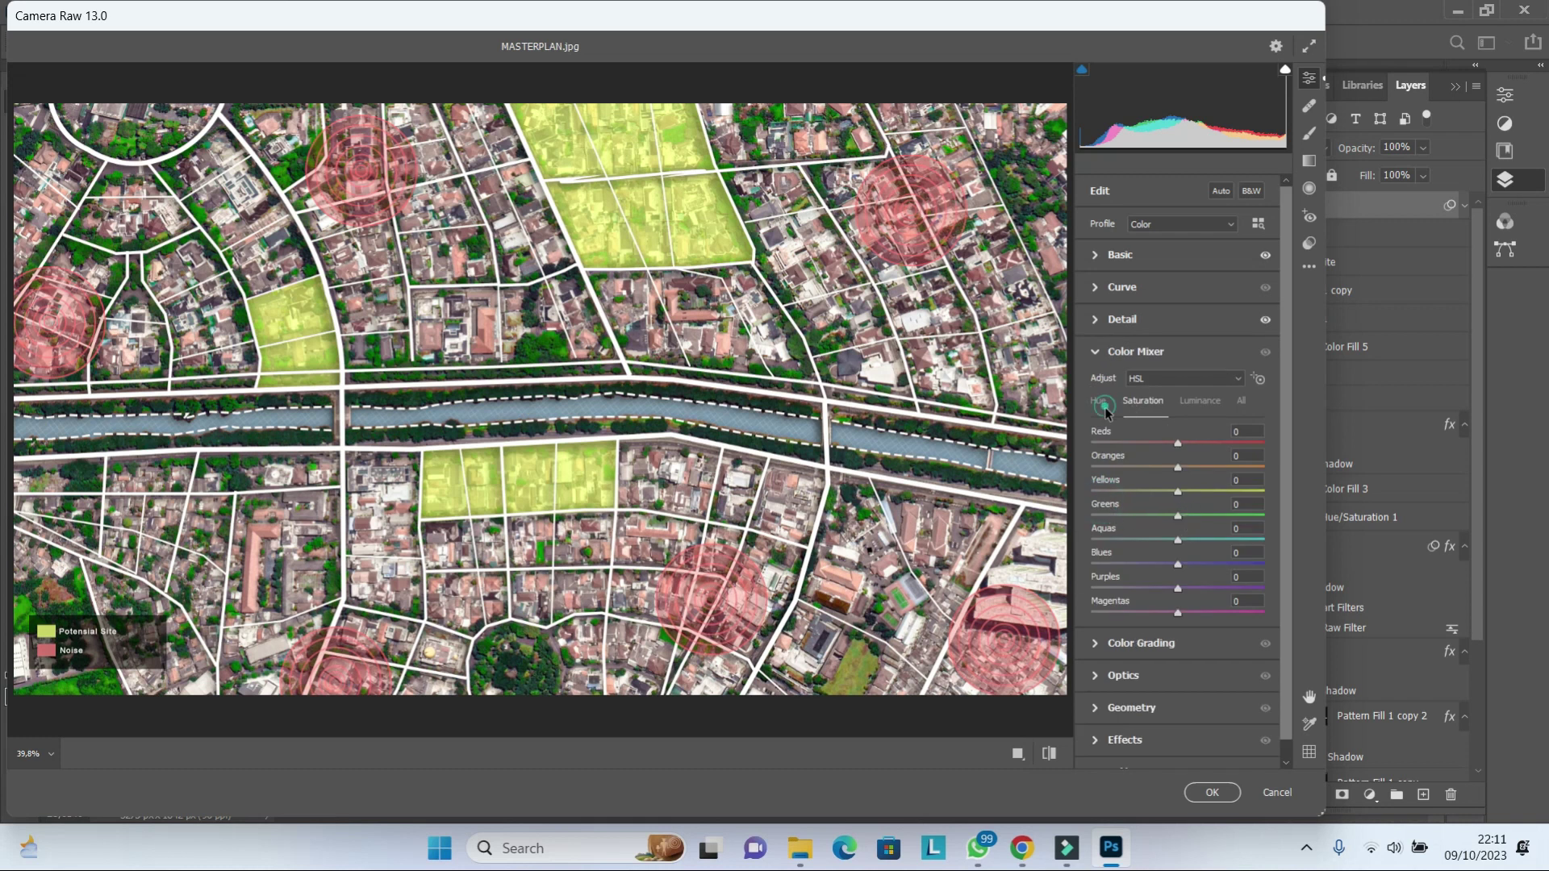
mouse_move(1178, 516)
left_mouse_down()
mouse_move(1141, 513)
mouse_move(1219, 498)
left_mouse_up()
left_click(1136, 518)
left_click_drag(1130, 517, 1137, 518)
left_click(1164, 402)
left_click_drag(1176, 443, 1152, 446)
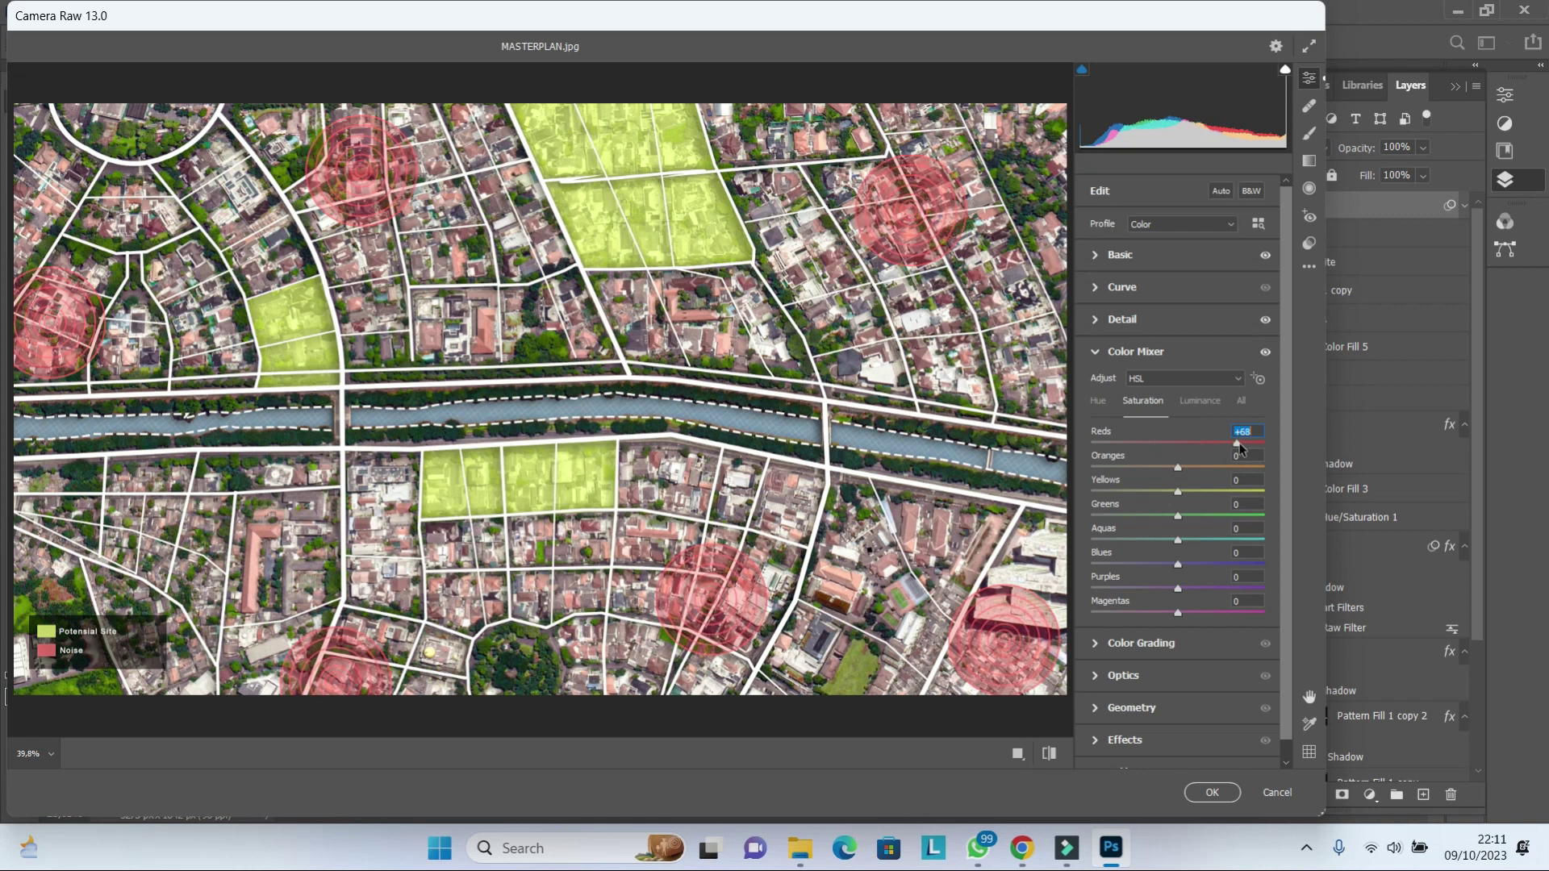
double_click(1153, 444)
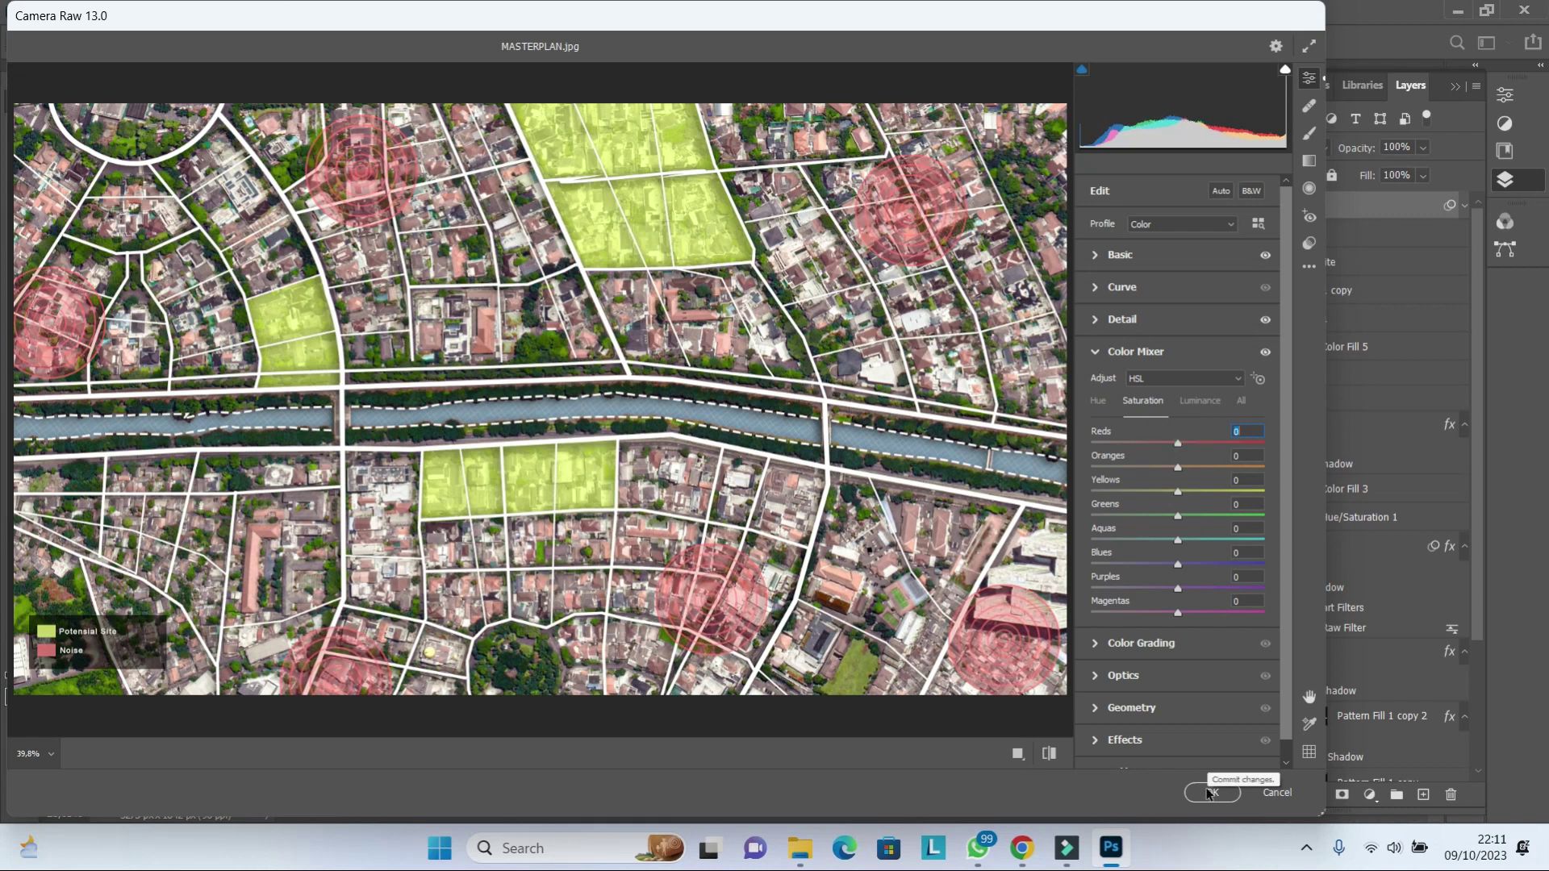
left_click(1212, 791)
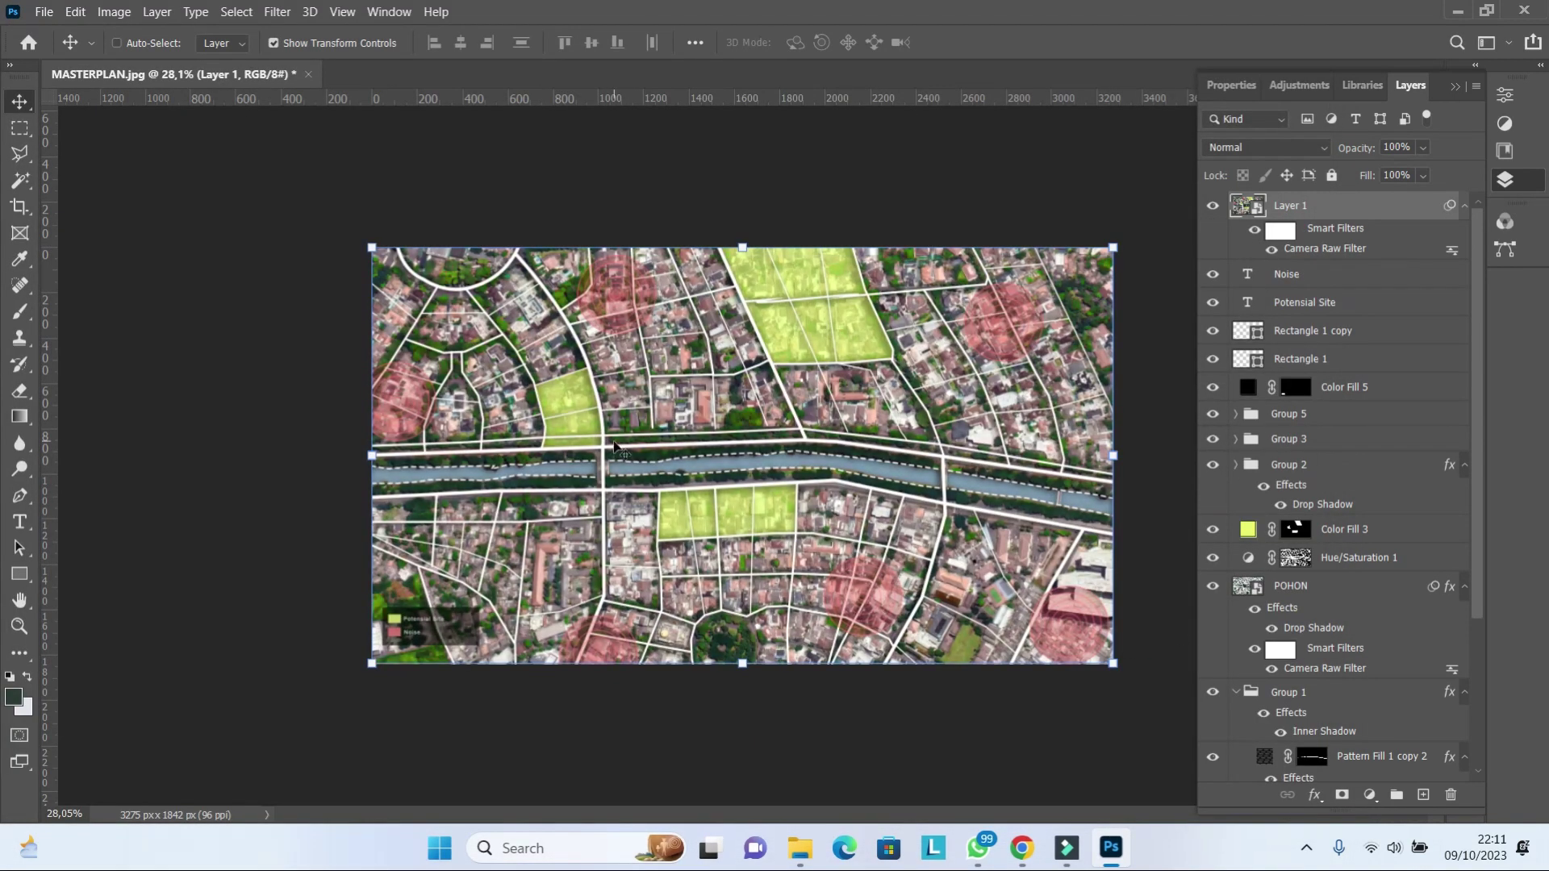
- Export the finished masterplan as an image via File > Export > Export As
left_click(44, 11)
left_click(121, 282)
left_click(323, 310)
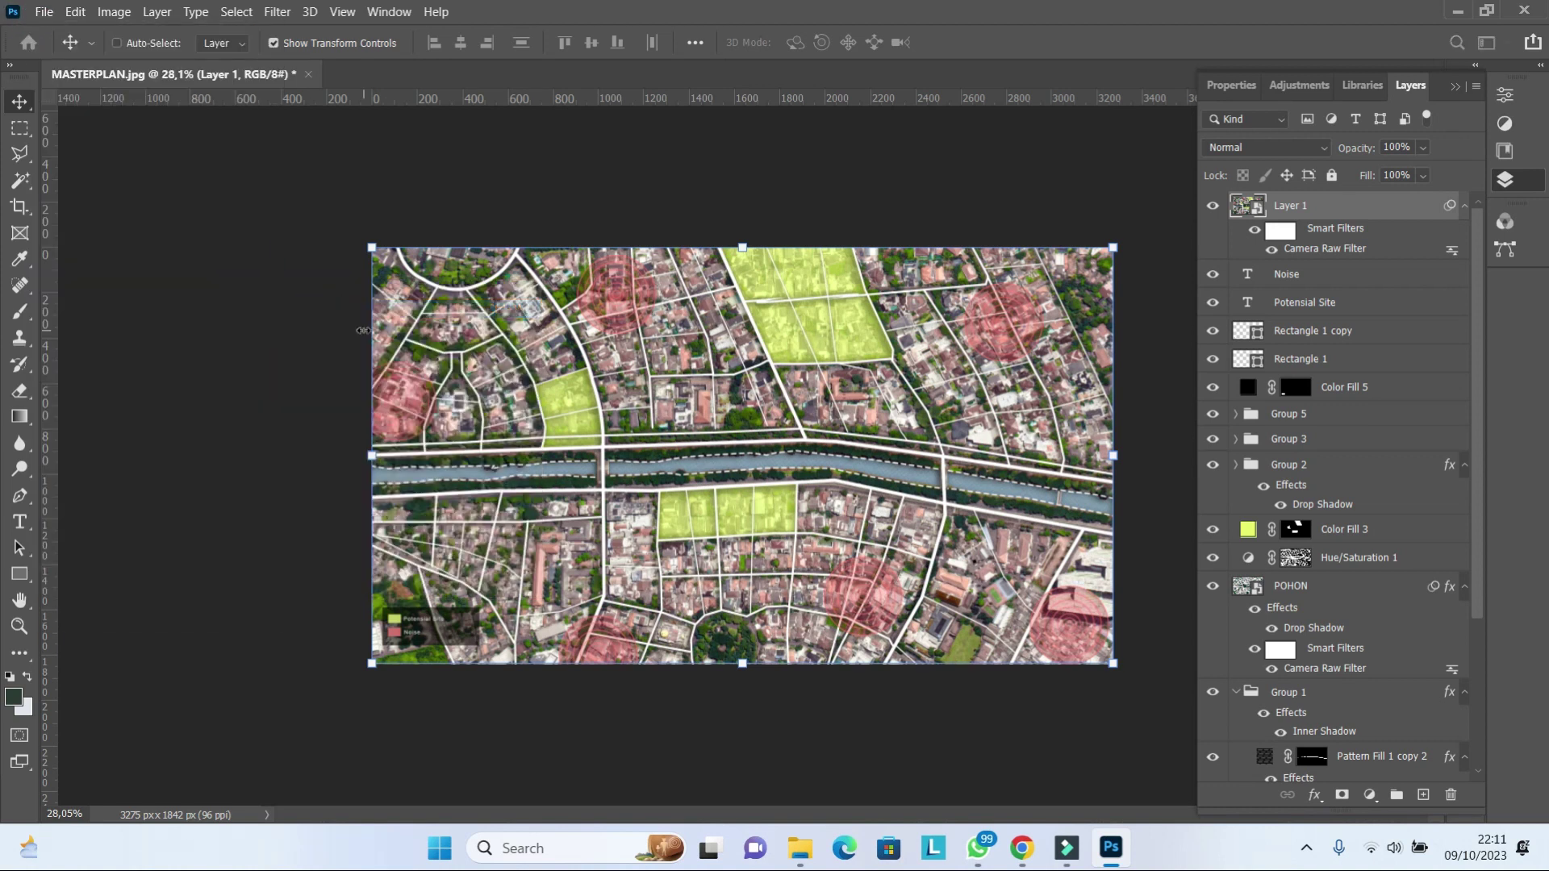